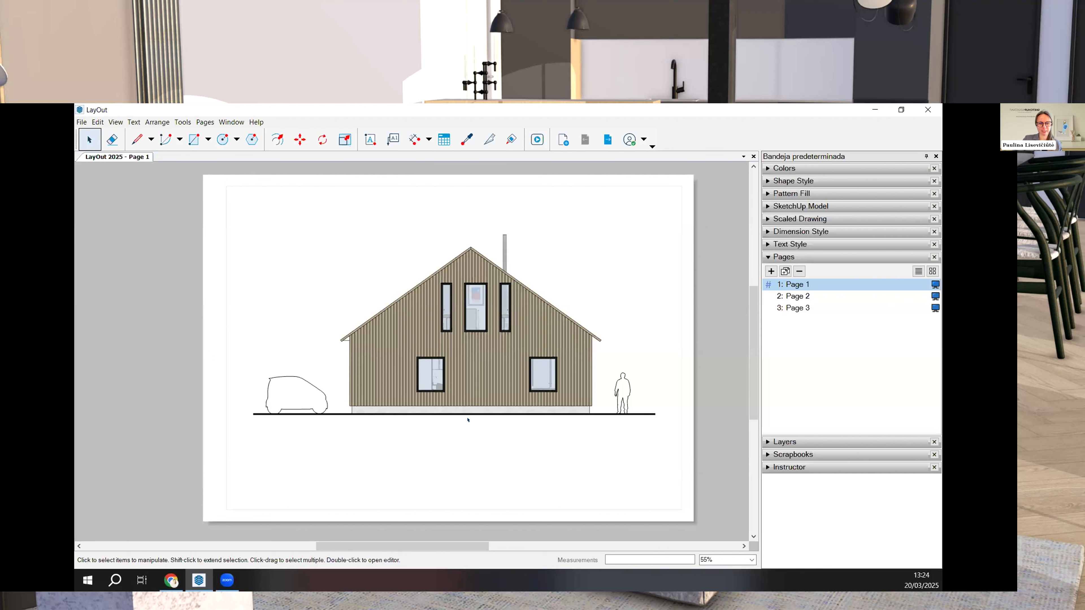
- Rotate the car outline beside the house freehand about its centre and undo the rotation
scroll(397, 426, down, 1)
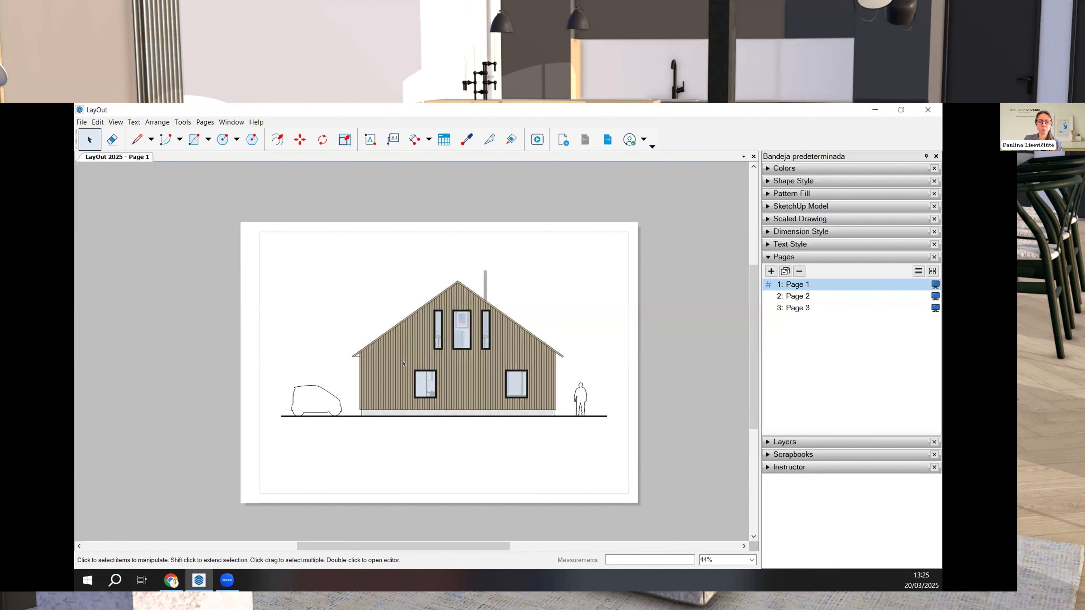
scroll(405, 367, up, 1)
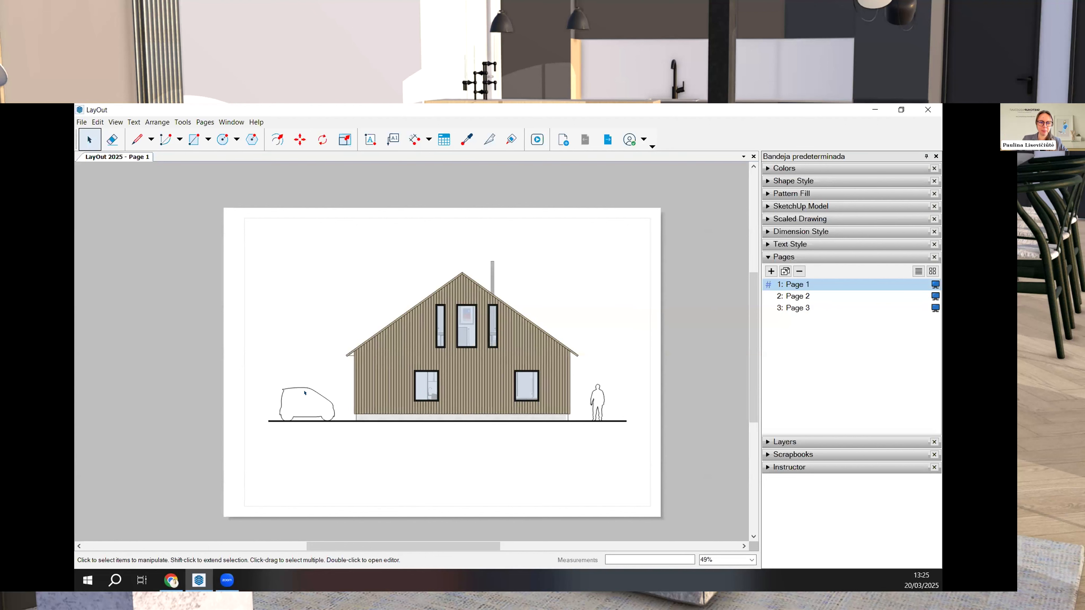
scroll(304, 393, up, 1)
click(304, 409)
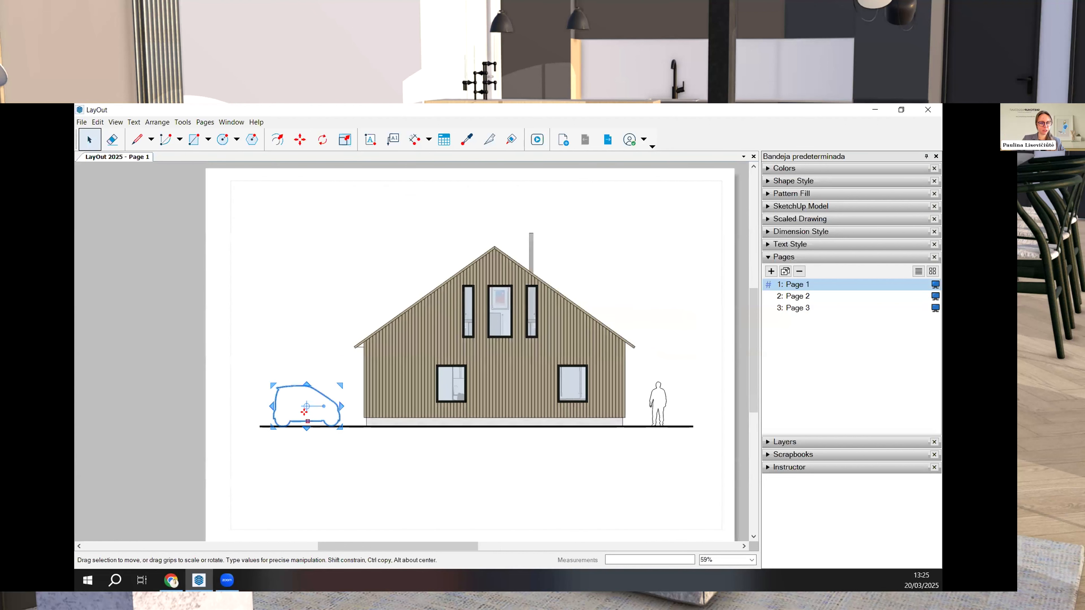
scroll(304, 411, up, 1)
scroll(312, 410, up, 3)
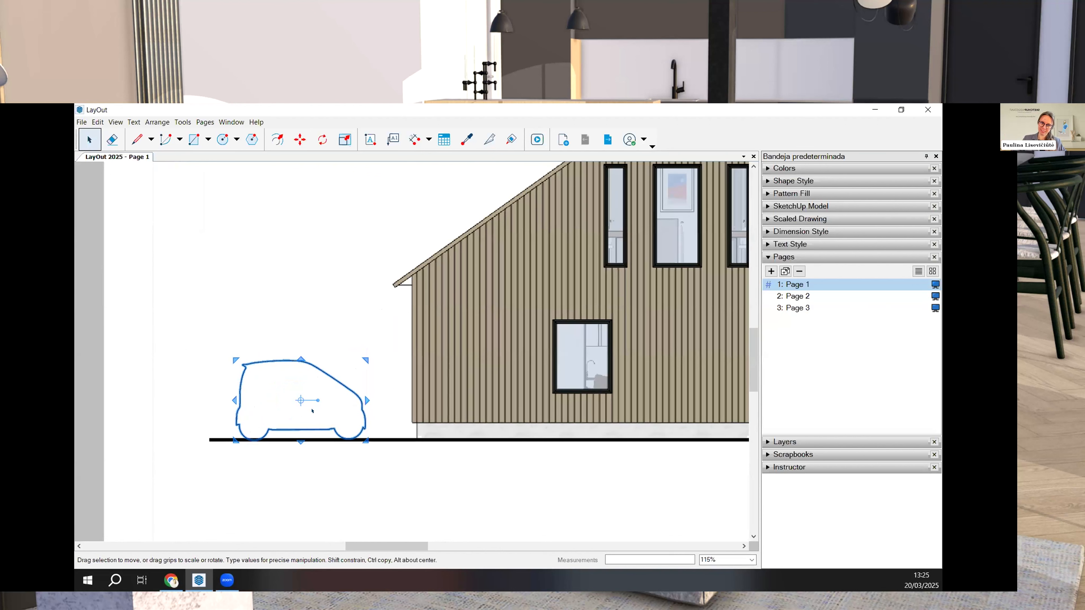
click(312, 296)
click(298, 360)
drag(317, 400, 325, 373)
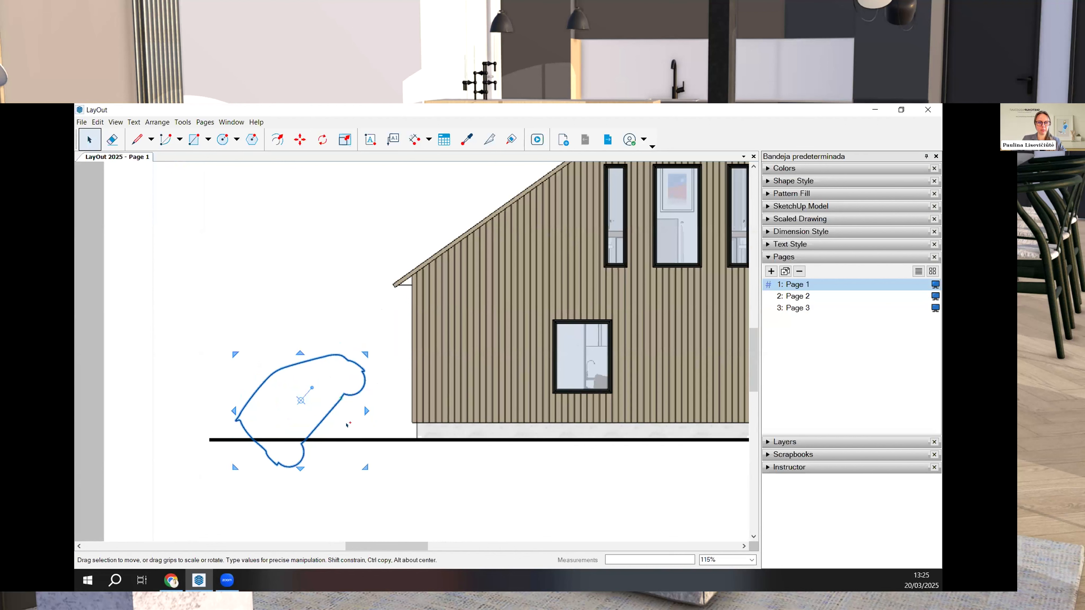
key(ctrl+z)
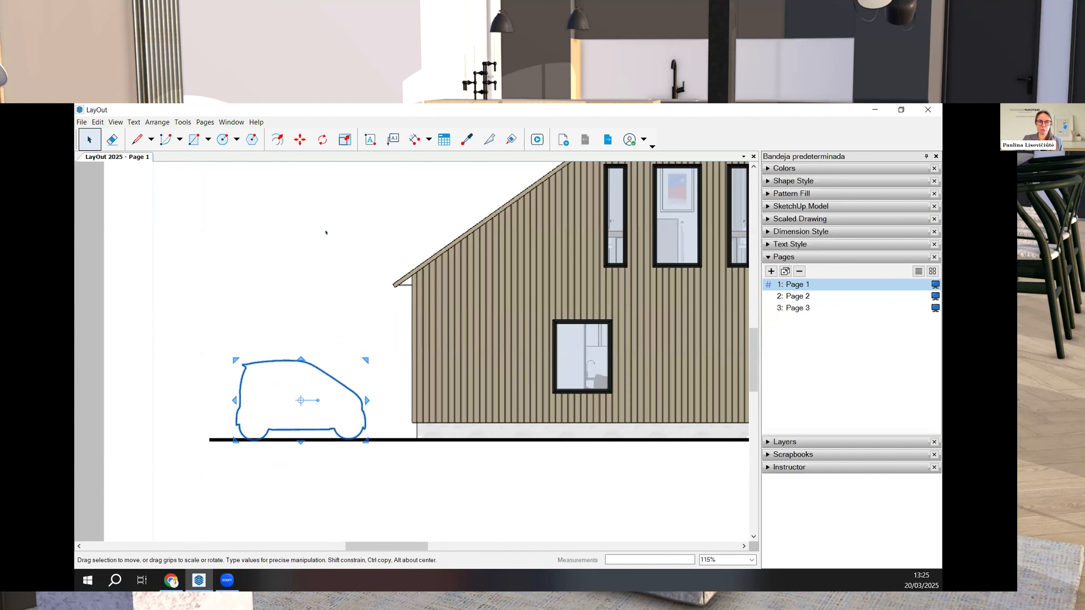
- Rotate the car outline 30° about a point on its rear edge with the Rotate tool and undo the rotation
click(322, 140)
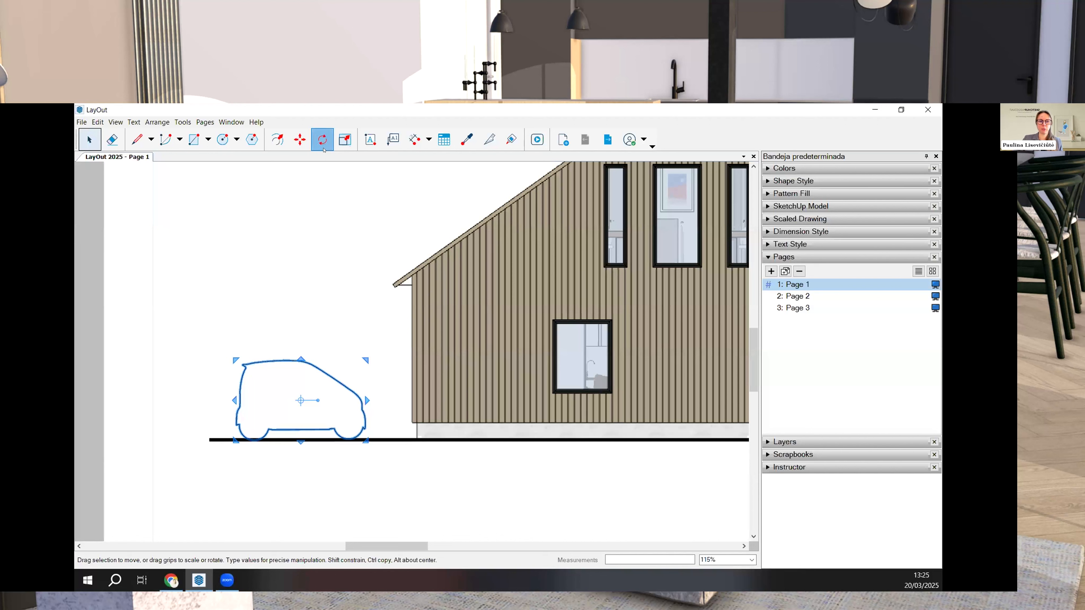
scroll(294, 392, up, 1)
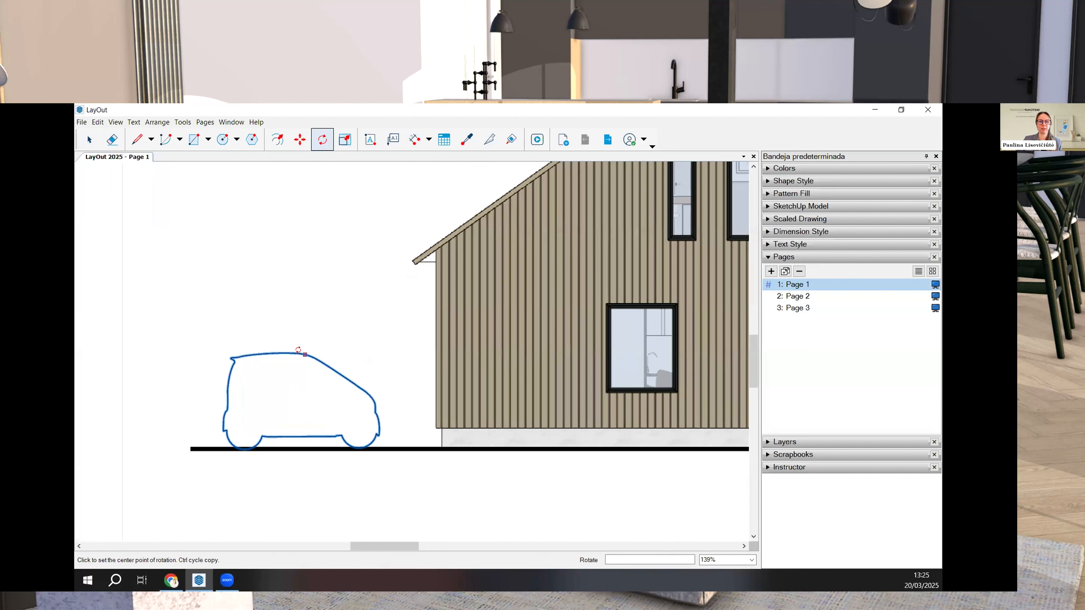
click(227, 391)
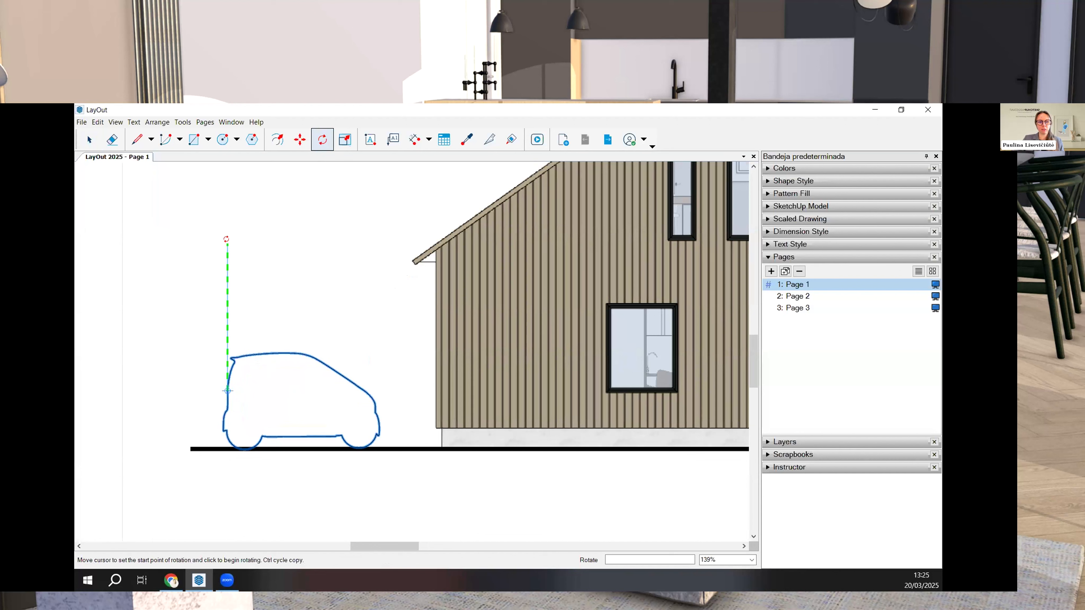
click(227, 242)
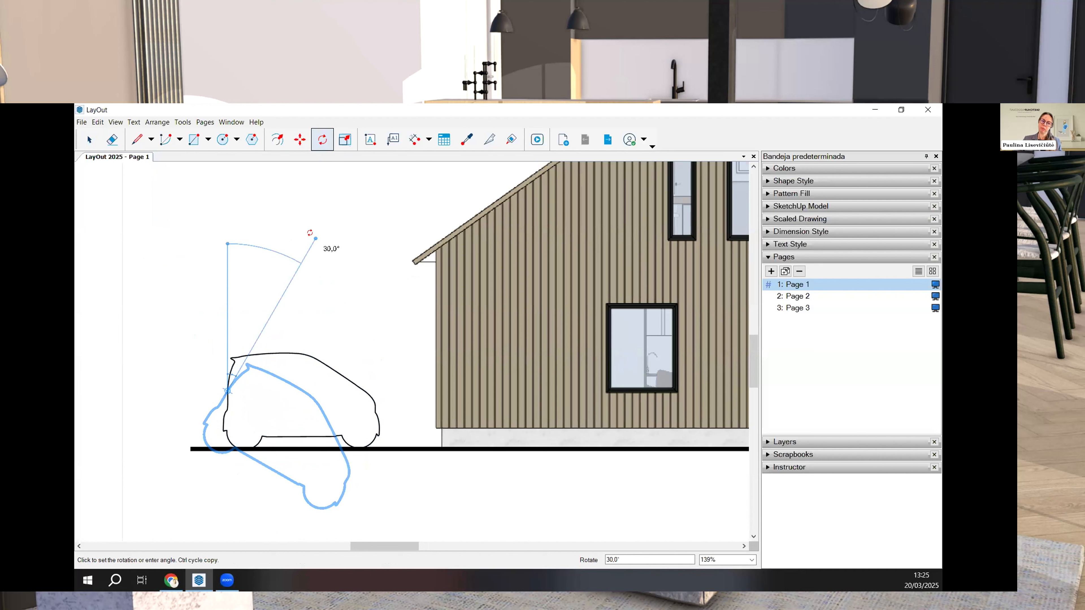
text(30)
key(Return)
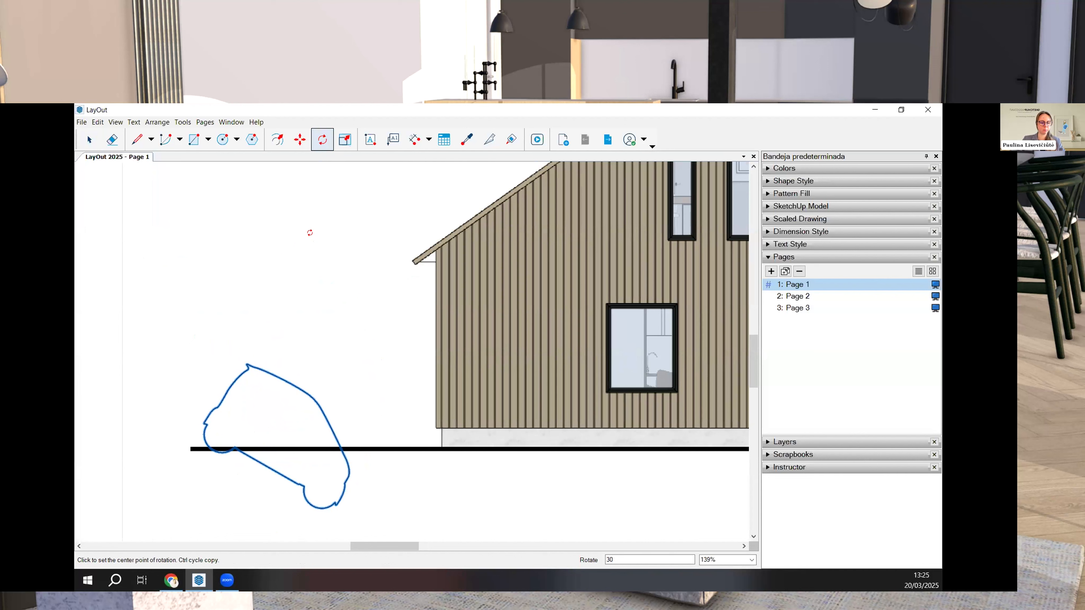
key(ctrl+z)
key(space)
- Try moving and copying the car outline toward the house with the Move tool and cancel the placement
click(276, 340)
click(275, 353)
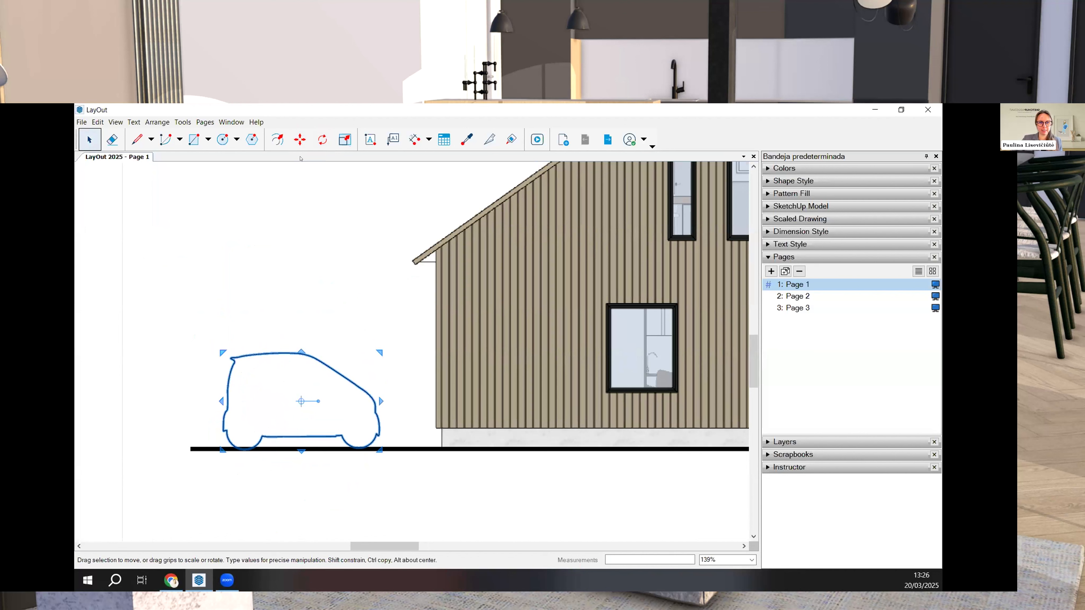
click(299, 139)
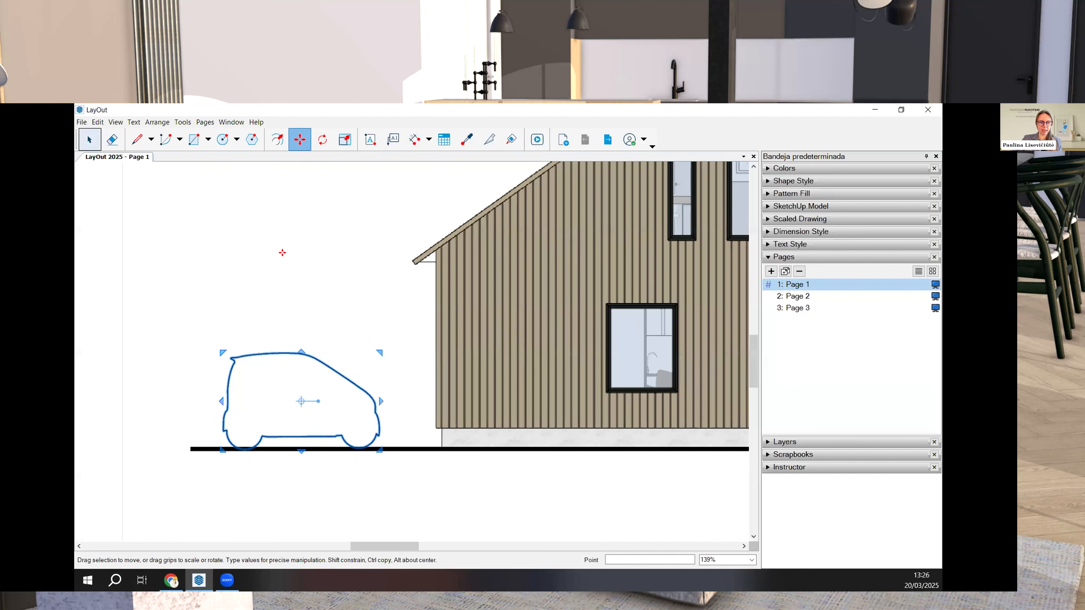
click(247, 348)
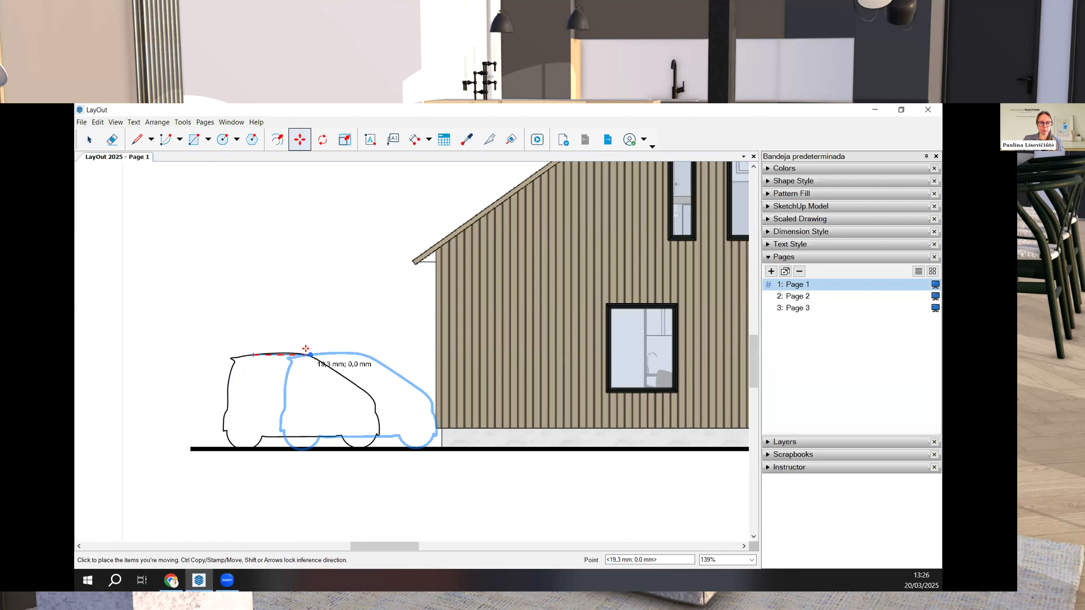
key(ctrl)
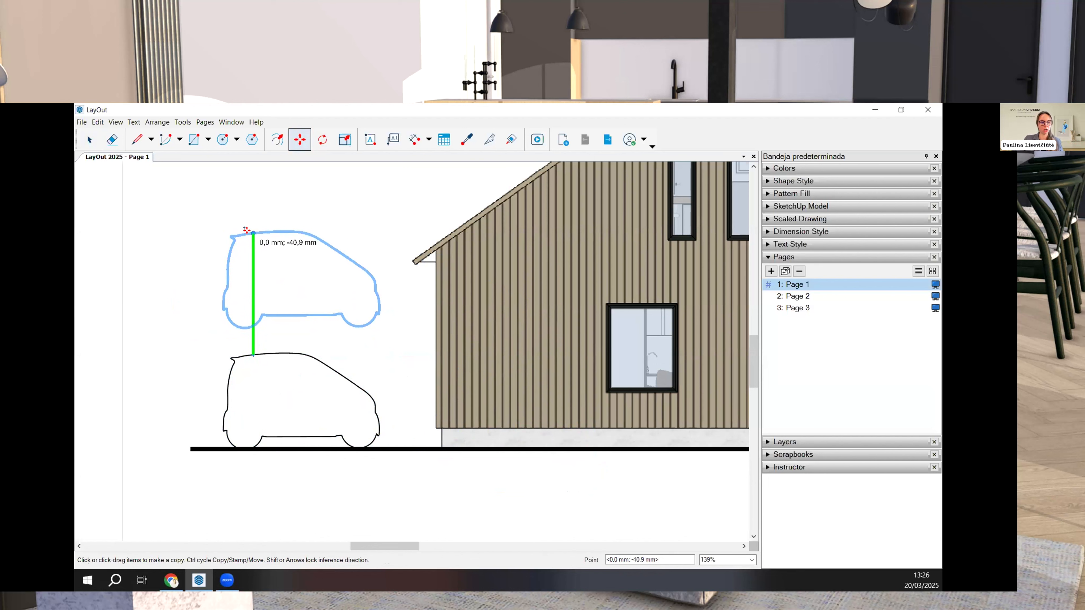
drag(247, 230, 434, 353)
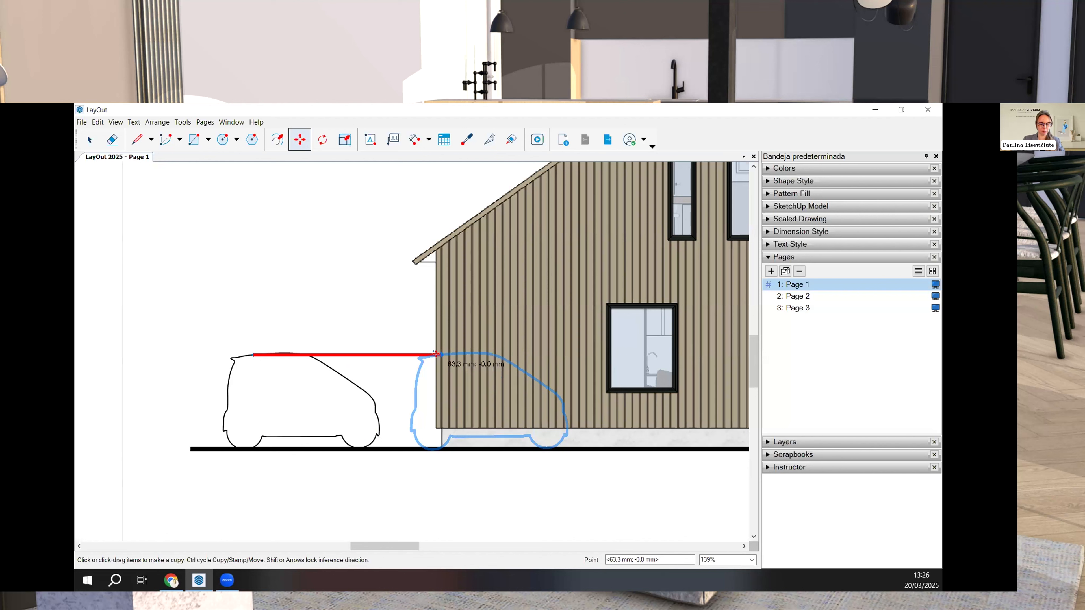
key(Escape)
- Try copying the car outline along the ground line, and move the outline horizontally so it overlaps the house wall
key(m)
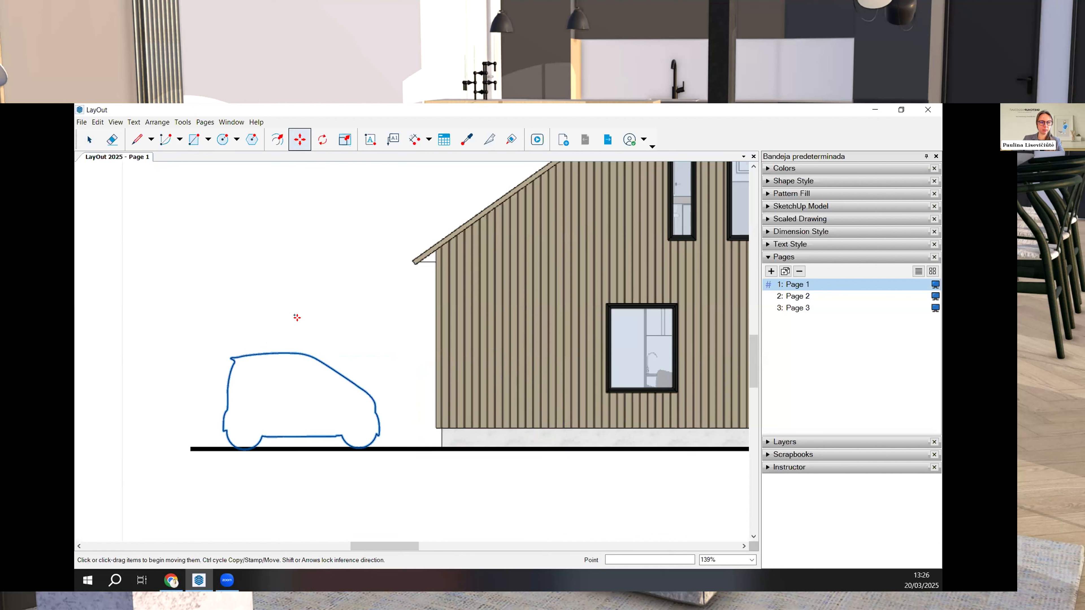
key(ctrl)
drag(296, 353, 376, 348)
key(space)
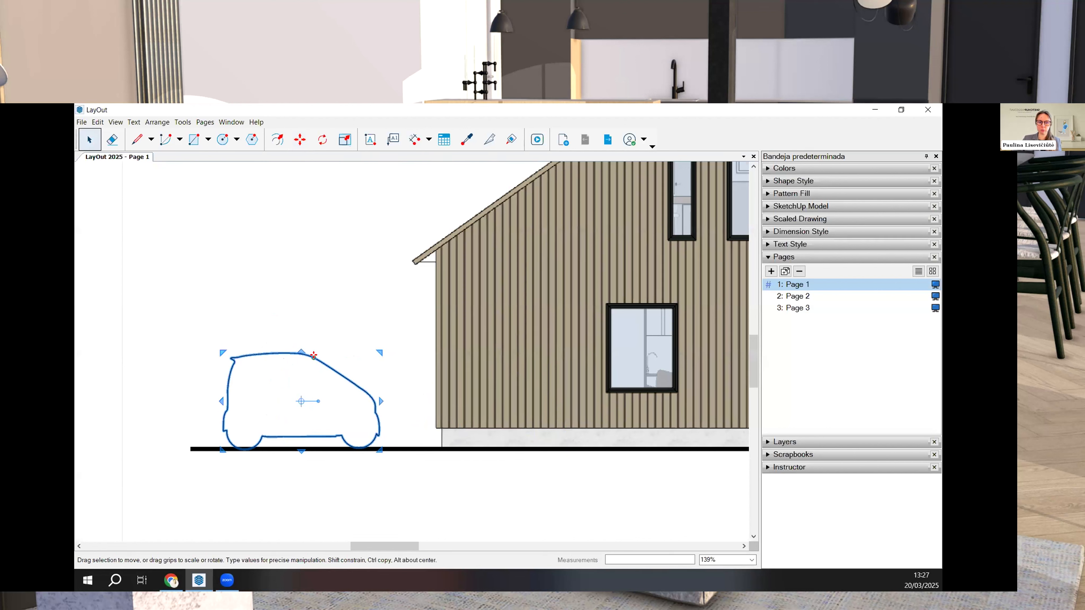
drag(321, 362, 412, 362)
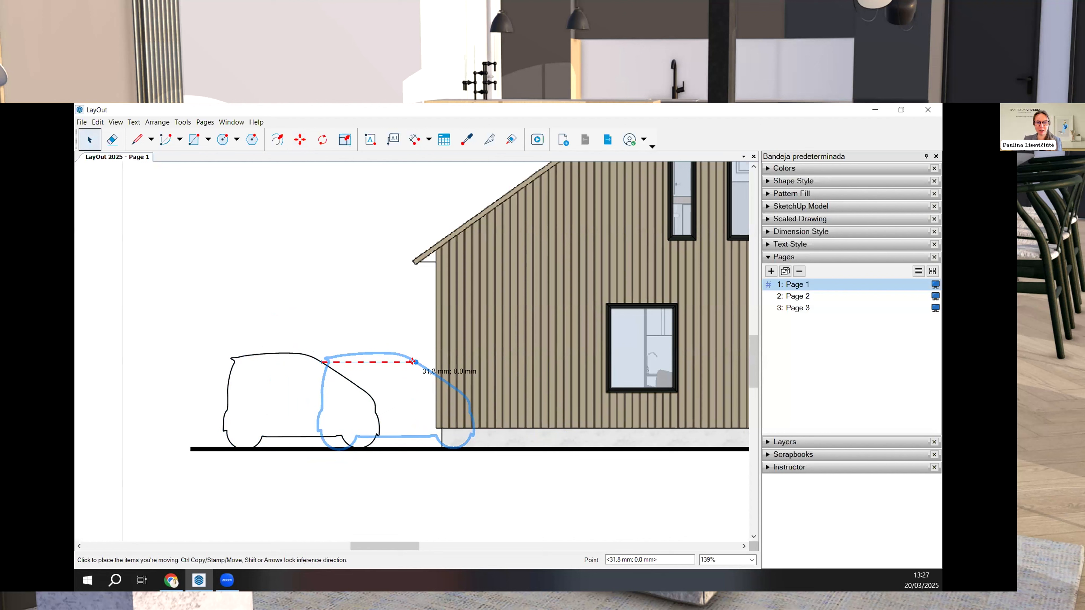
drag(412, 362, 434, 361)
- Stamp several copies of the car outline around the empty area beside the house, and undo the copies and the earlier move
key(m)
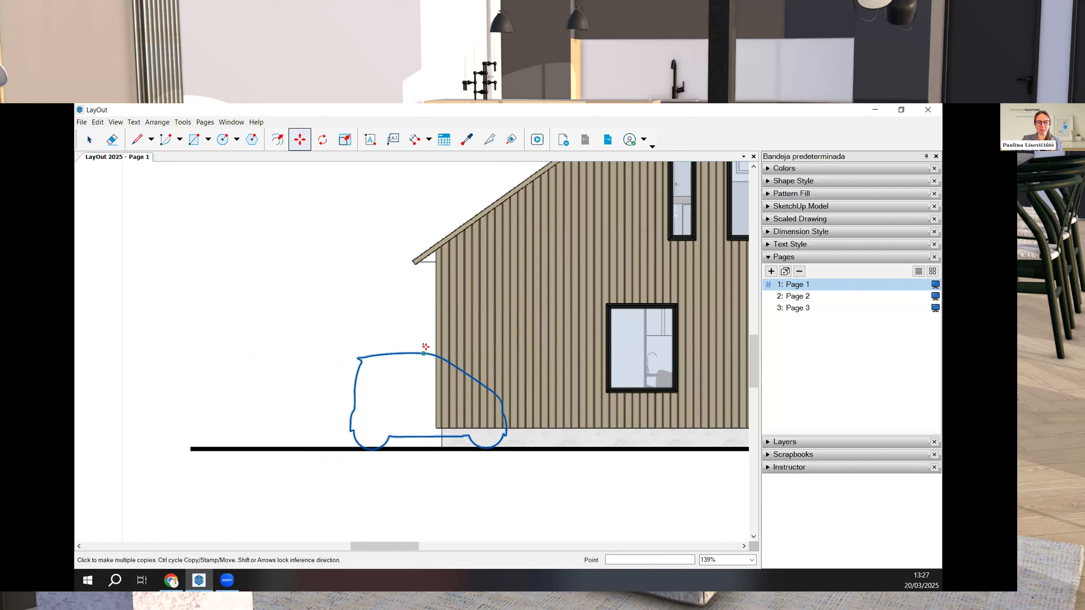
scroll(426, 346, up, 2)
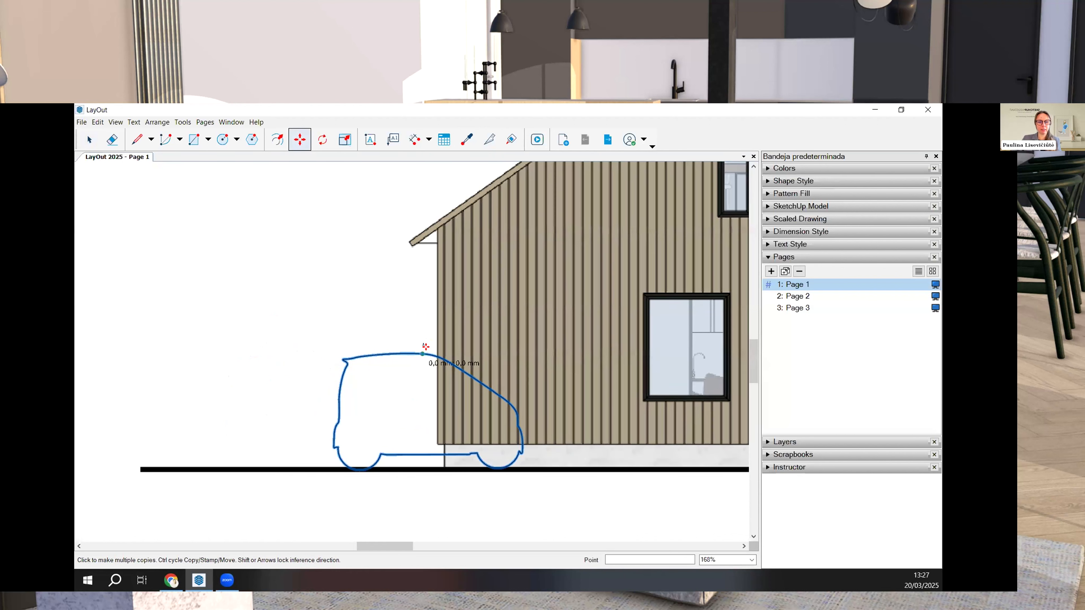
scroll(425, 346, down, 2)
click(268, 325)
click(269, 232)
click(239, 414)
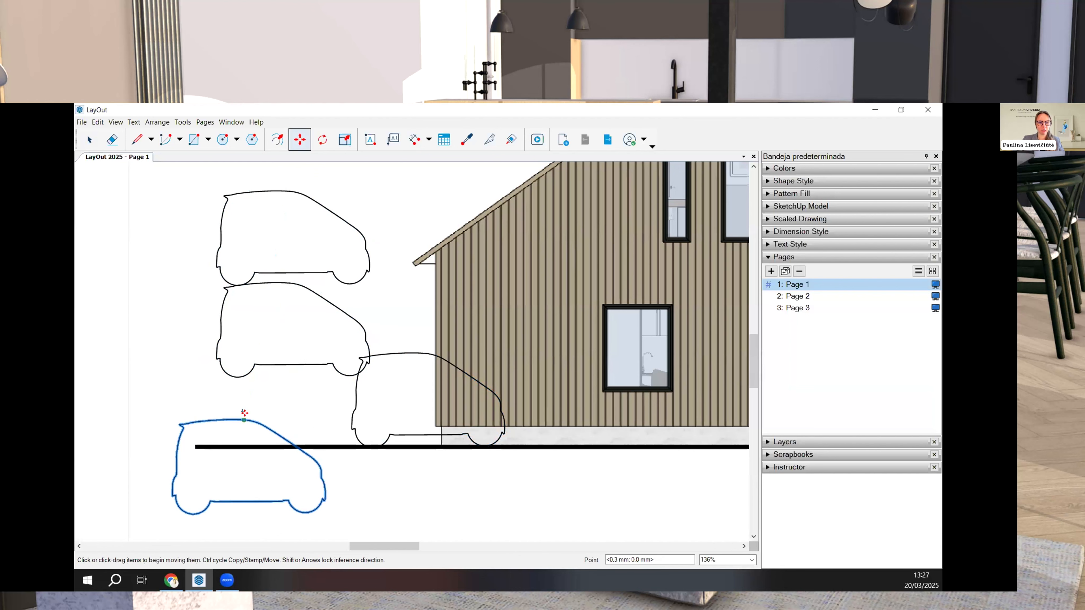
key(Escape)
scroll(256, 409, down, 2)
key(ctrl+z)
key(ctrl+z)
key(space)
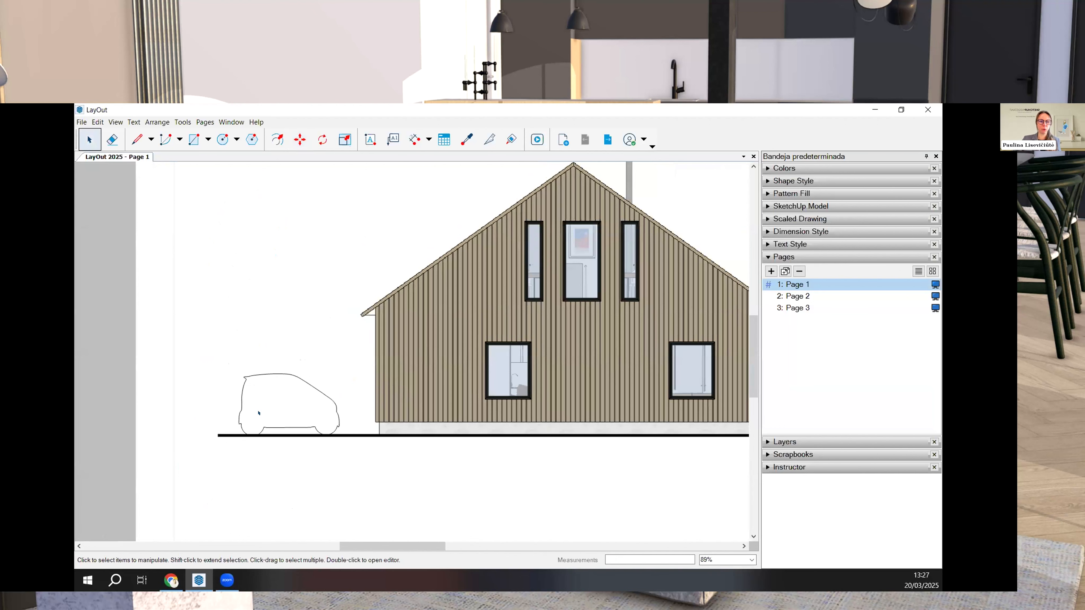
- Stretch the selected car outline taller and wider freehand with its scale grips, and undo both stretches
scroll(266, 399, down, 1)
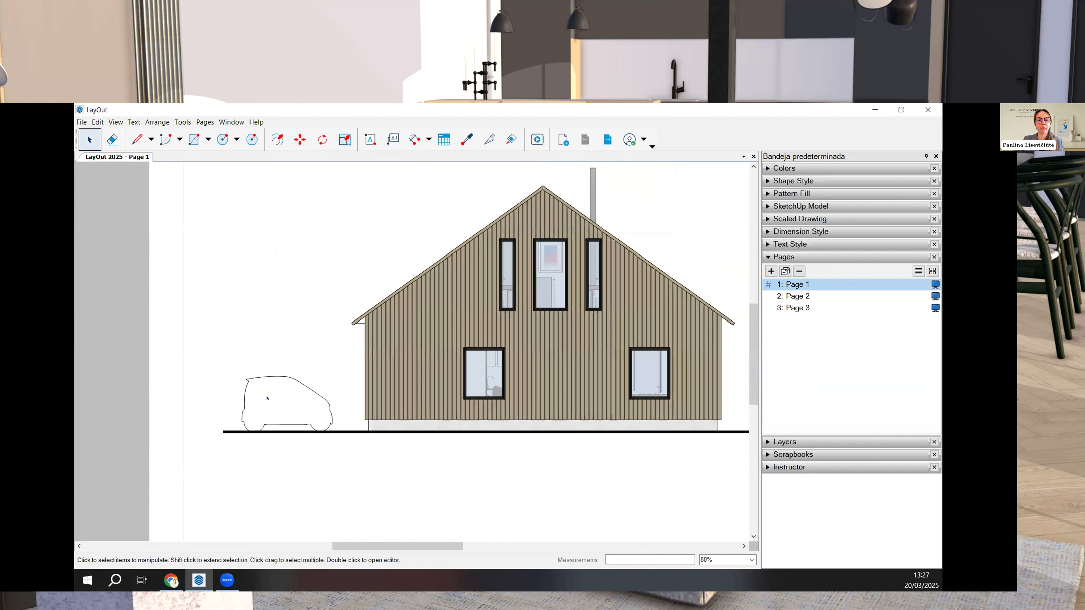
click(273, 376)
scroll(274, 375, up, 1)
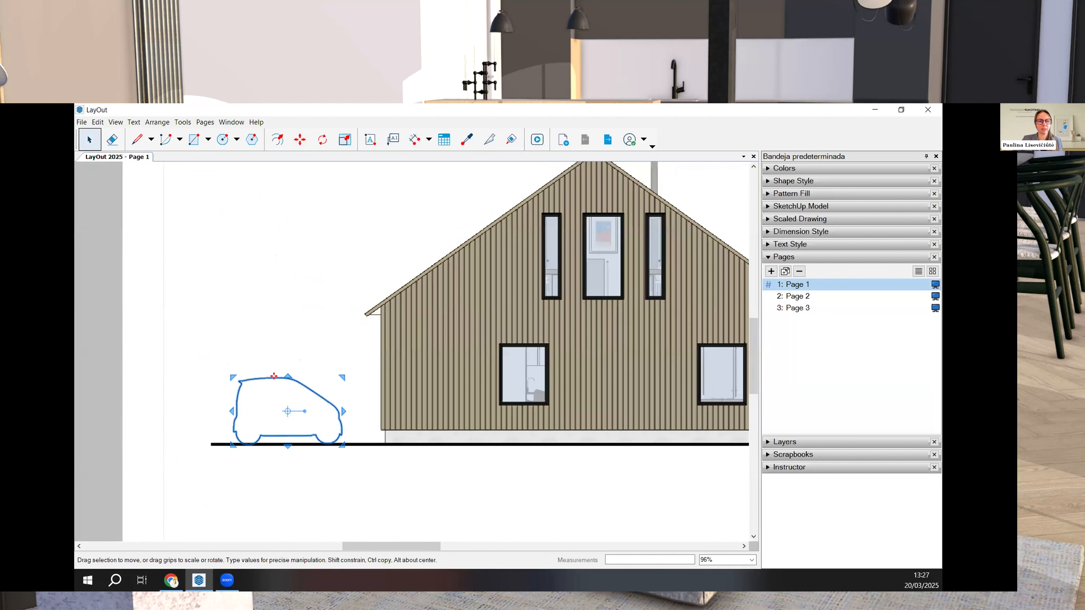
click(289, 328)
click(288, 376)
scroll(288, 376, up, 1)
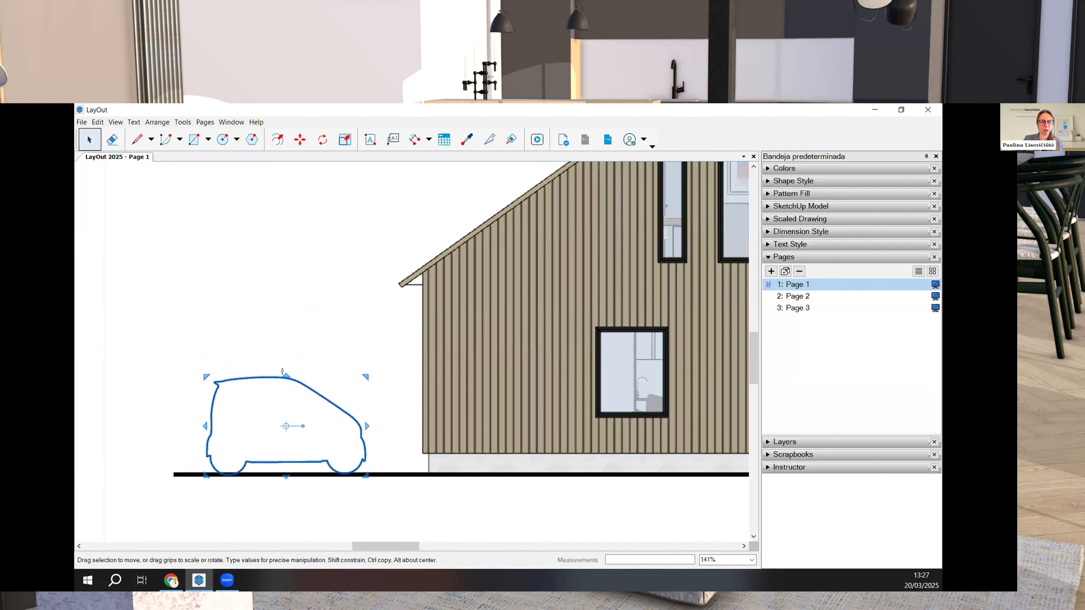
drag(282, 346, 282, 312)
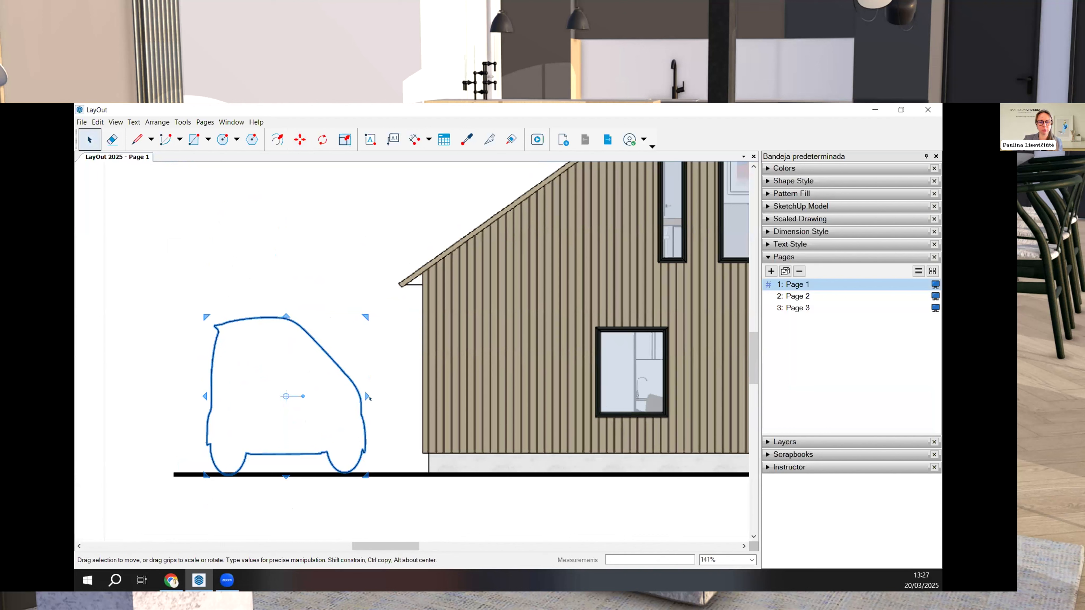
drag(362, 390, 399, 392)
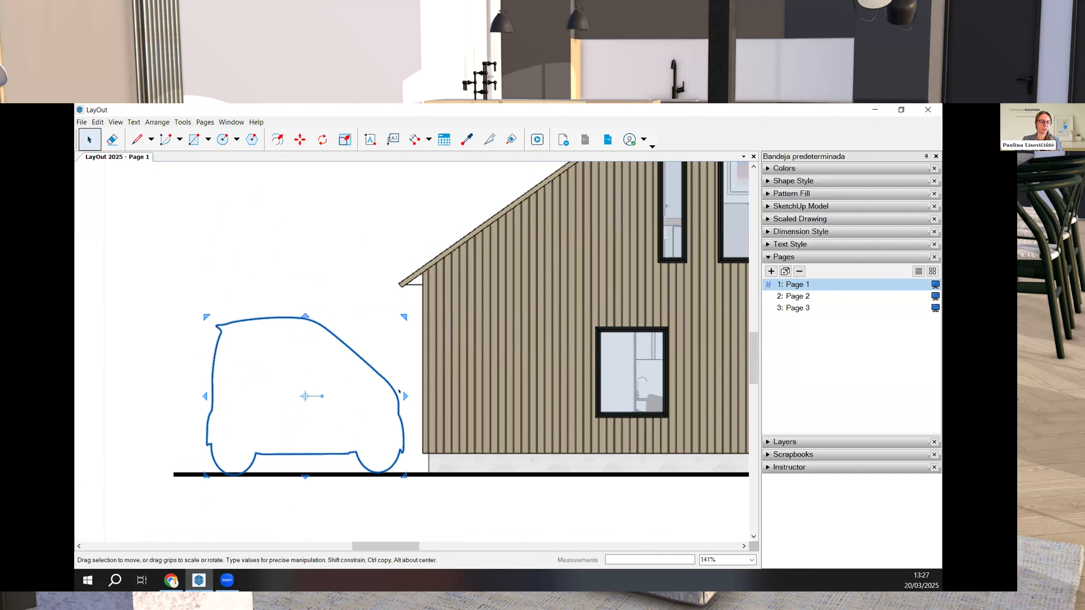
key(ctrl+z)
key(ctrl+z)
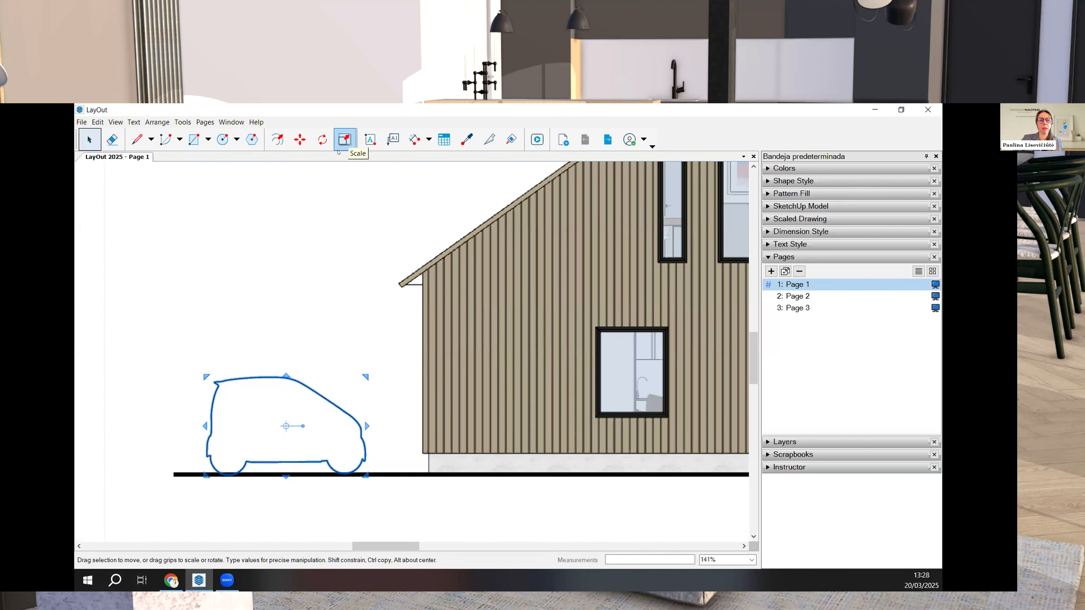
- Stretch the car outline upward with the Scale tool to about 1.28 times its height, keeping its width
click(343, 142)
scroll(274, 392, up, 2)
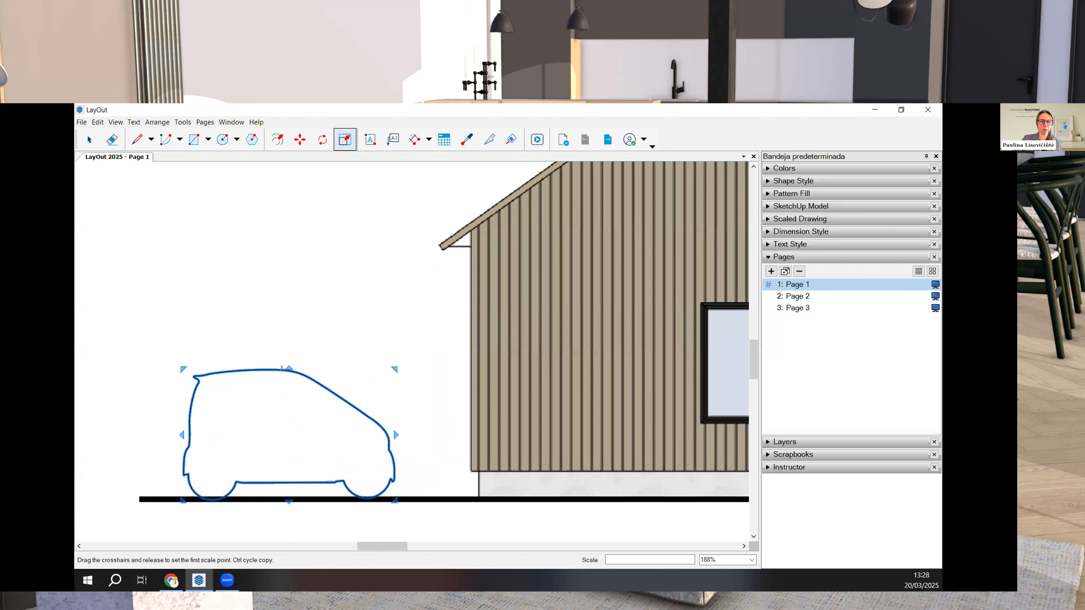
key(space)
click(307, 342)
click(297, 371)
key(s)
scroll(292, 372, down, 1)
drag(289, 369, 288, 336)
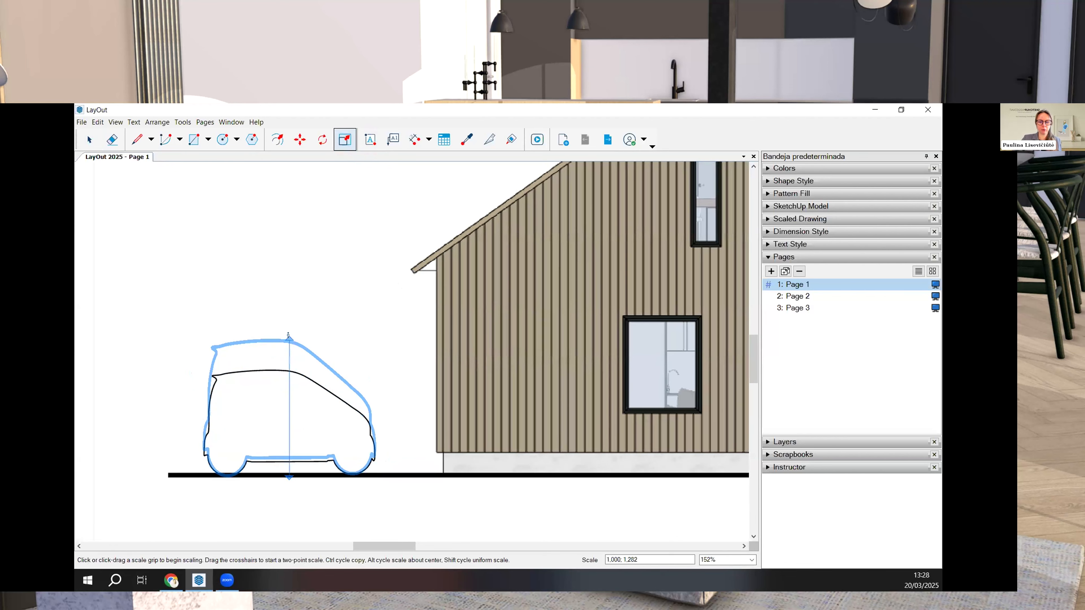
- Draw a square of about 22 by 22 mm on the ground line beside the person silhouette
scroll(274, 342, down, 3)
scroll(239, 338, up, 2)
scroll(215, 333, down, 2)
scroll(216, 333, down, 1)
scroll(622, 359, up, 5)
key(space)
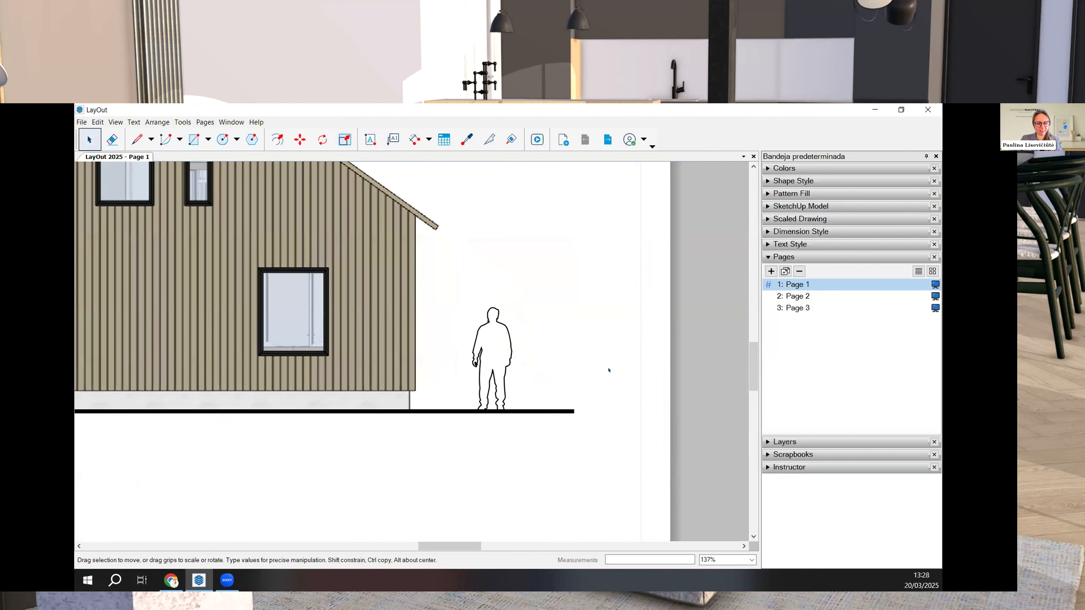
key(r)
click(527, 415)
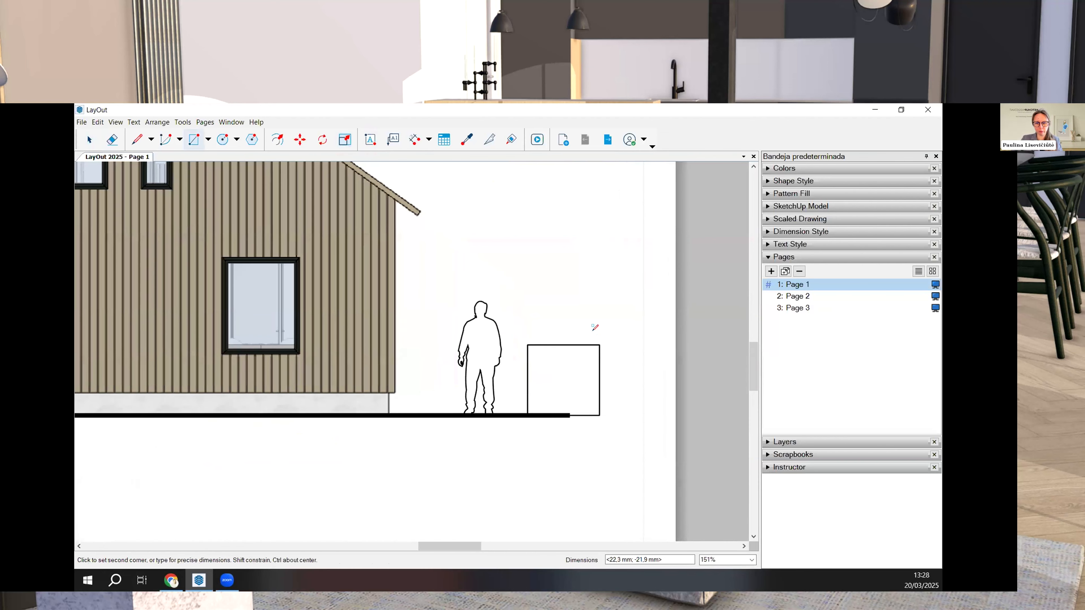
click(603, 341)
key(space)
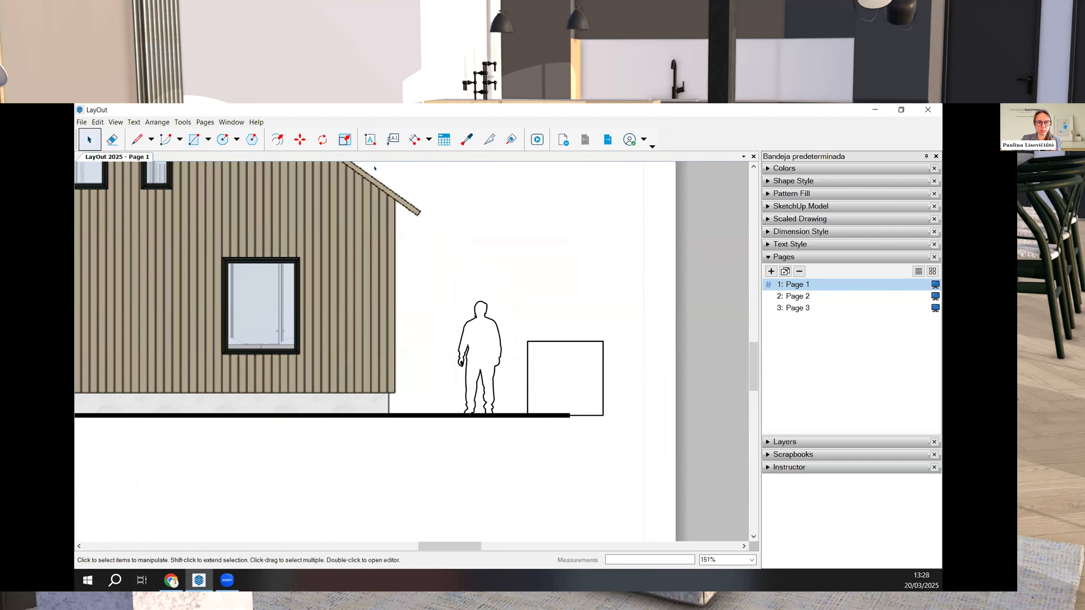
scroll(464, 263, down, 1)
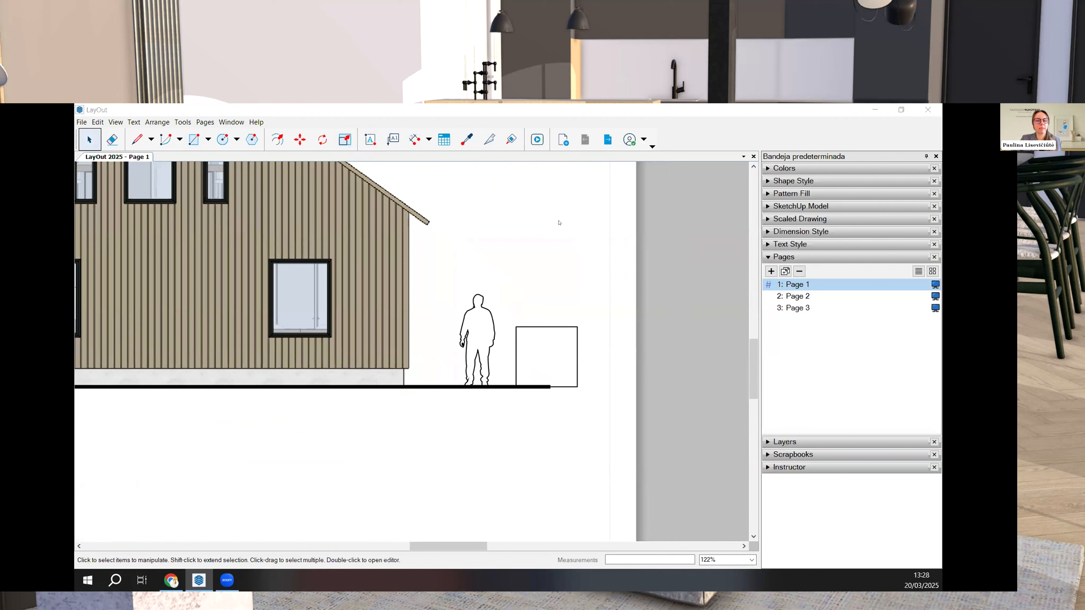
- Dimension the square's width above its upper edge and its height along the edge facing away from the person silhouette
key(d)
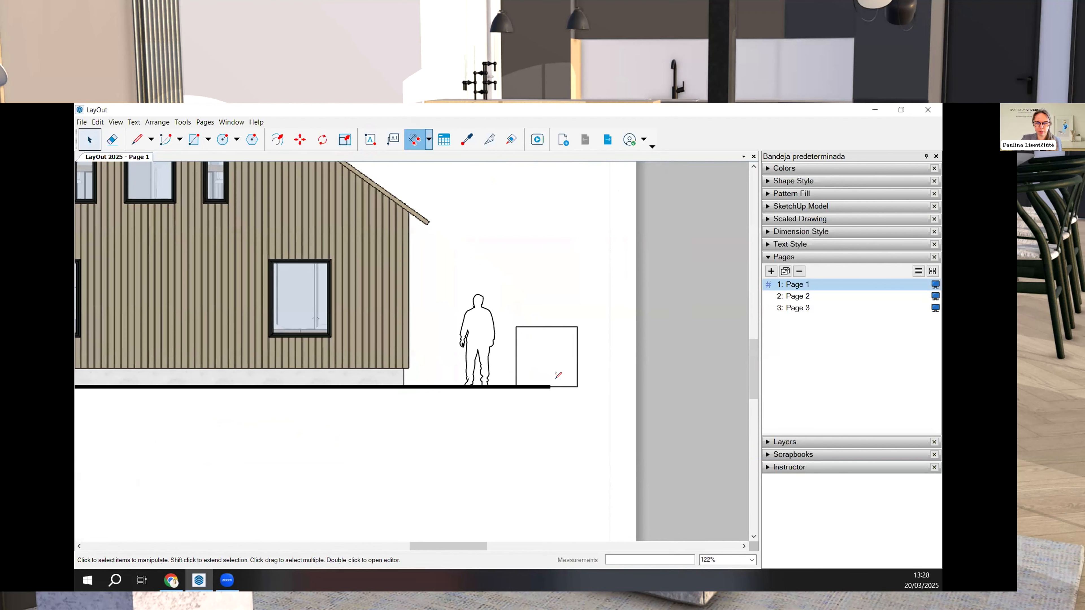
scroll(516, 327, up, 2)
click(516, 327)
click(591, 327)
click(594, 276)
click(591, 399)
click(591, 326)
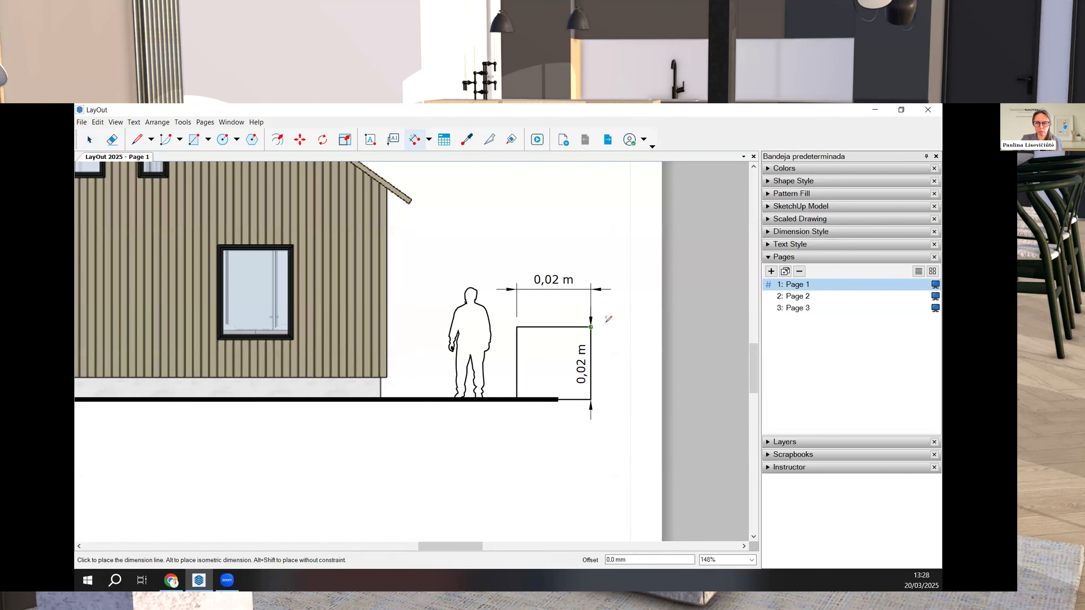
click(621, 337)
key(space)
- Stretch the square upward from the ground line with the Scale tool, setting its height to 40 mm
click(584, 354)
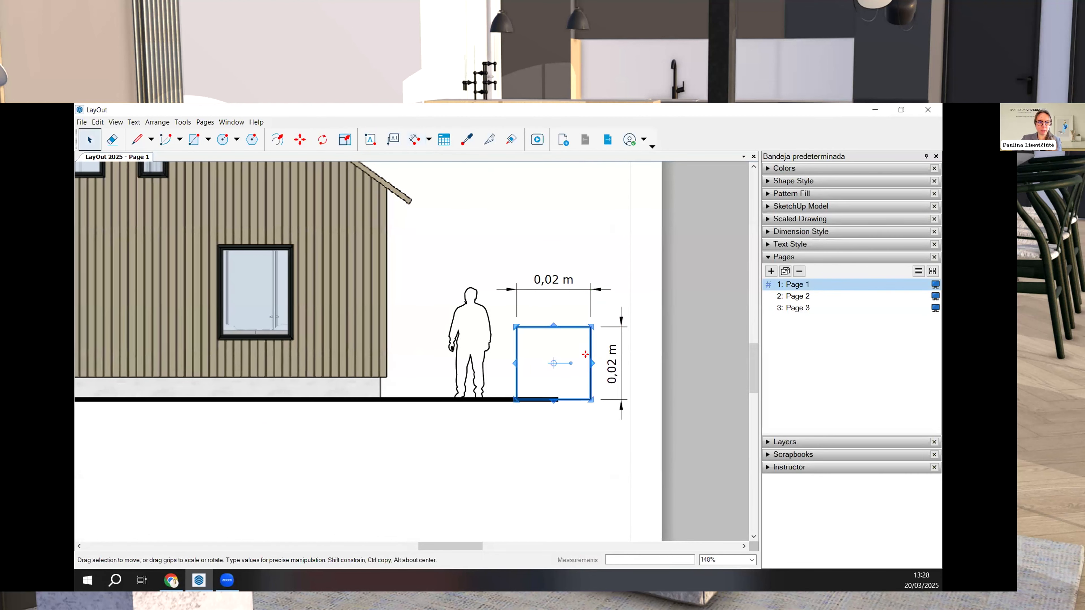
click(344, 140)
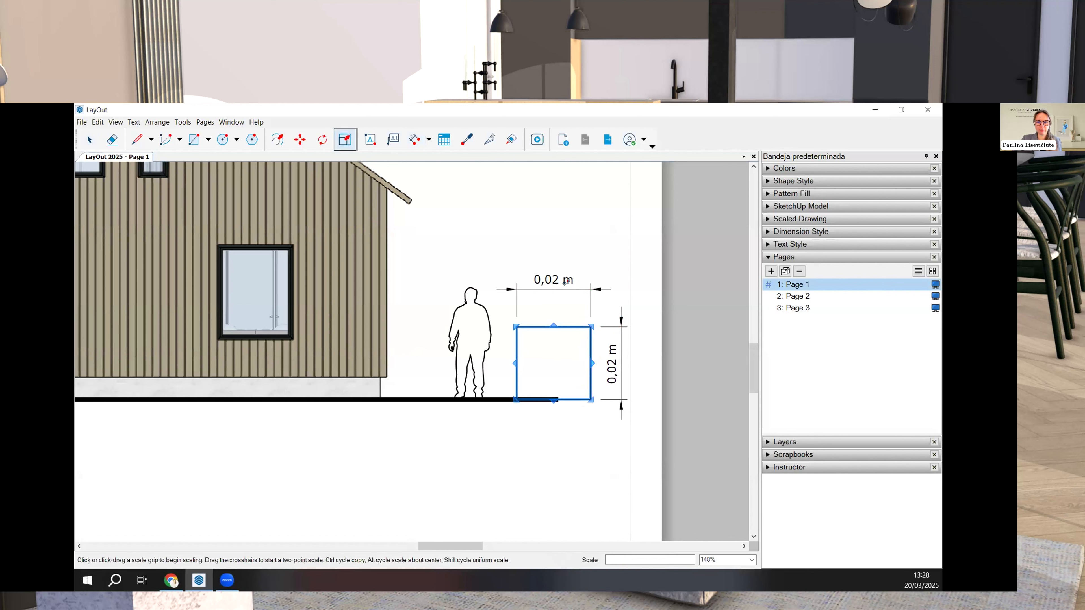
drag(550, 321, 550, 303)
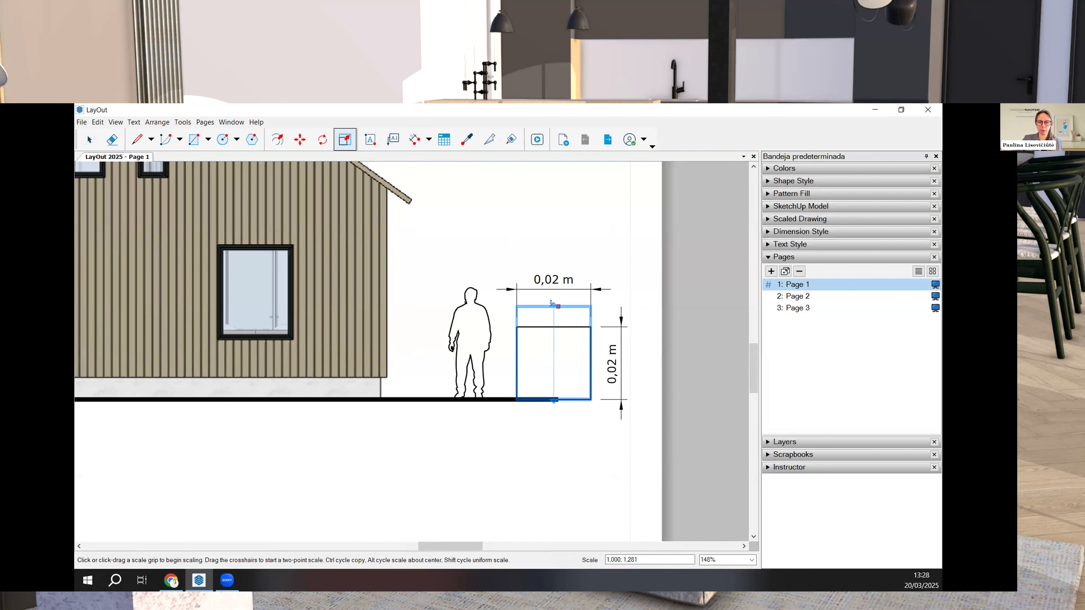
drag(551, 304, 551, 303)
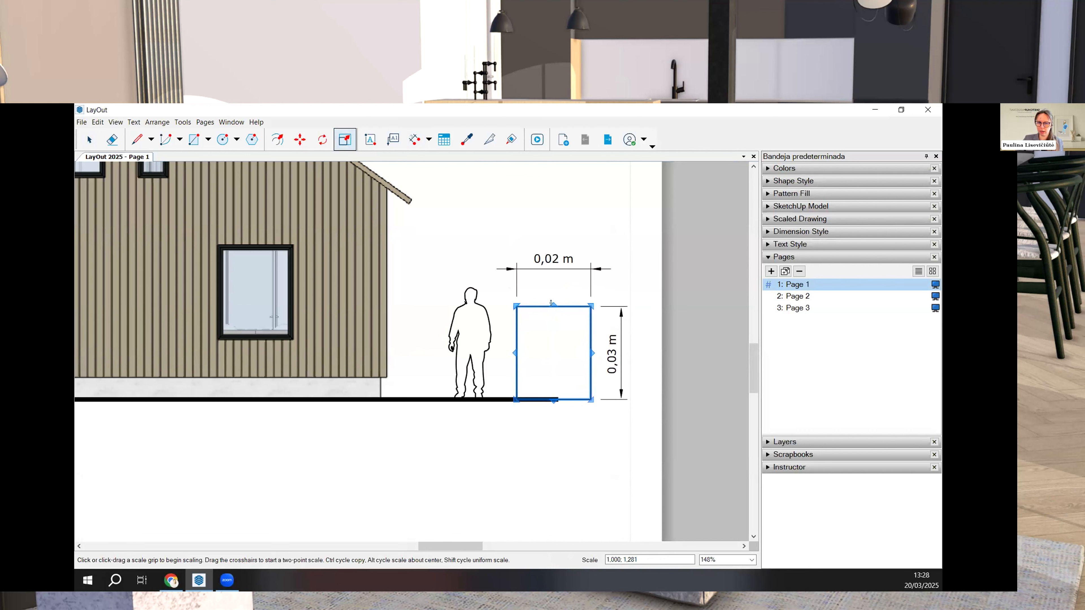
text(4)
key(Return)
drag(555, 303, 607, 355)
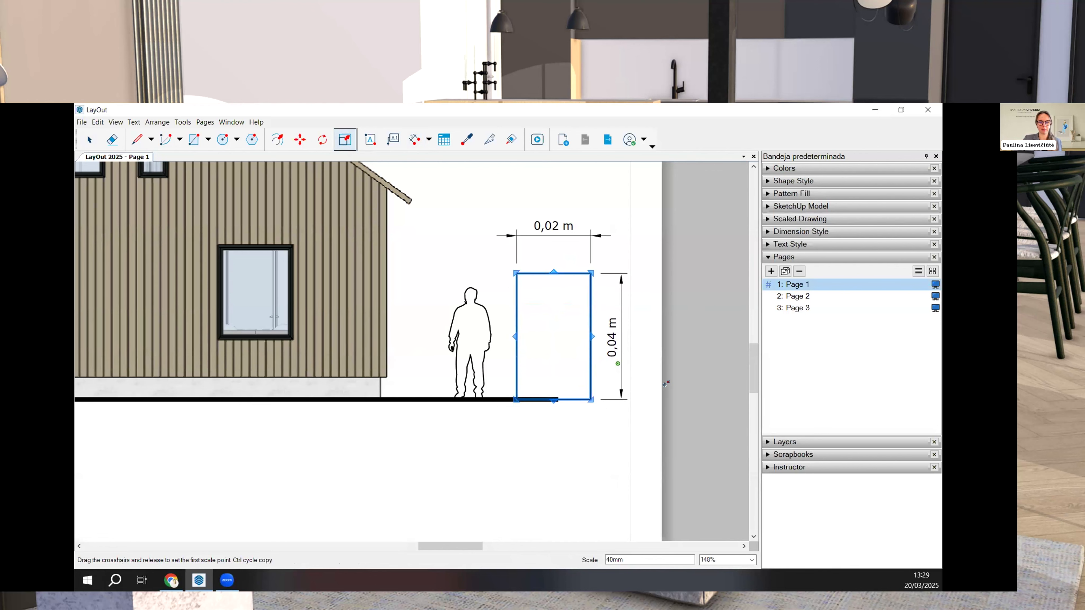
scroll(607, 355, down, 3)
scroll(598, 357, down, 1)
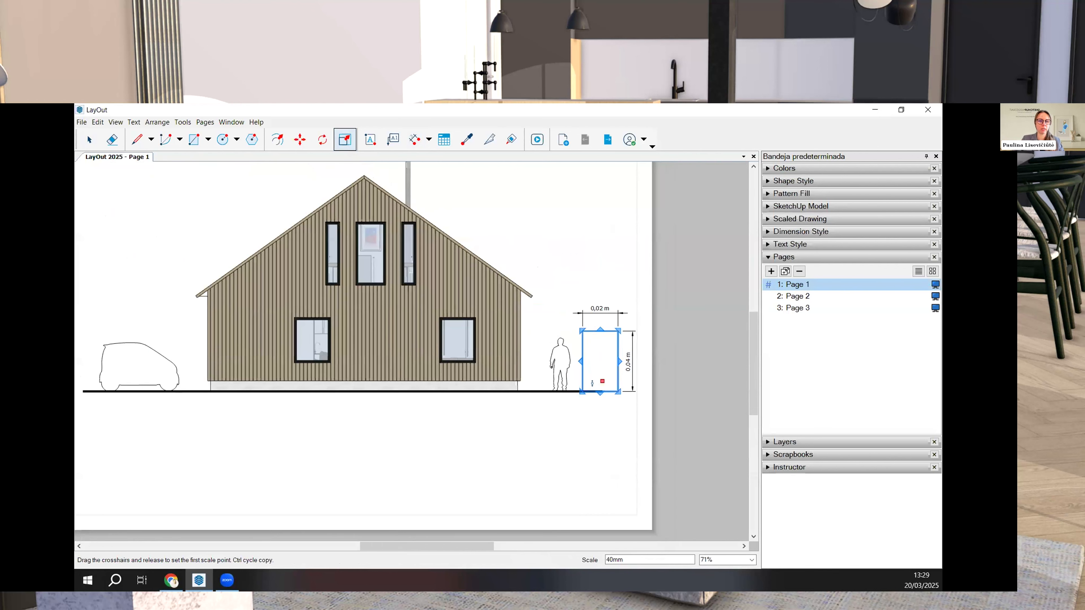
key(space)
scroll(526, 426, down, 2)
click(525, 425)
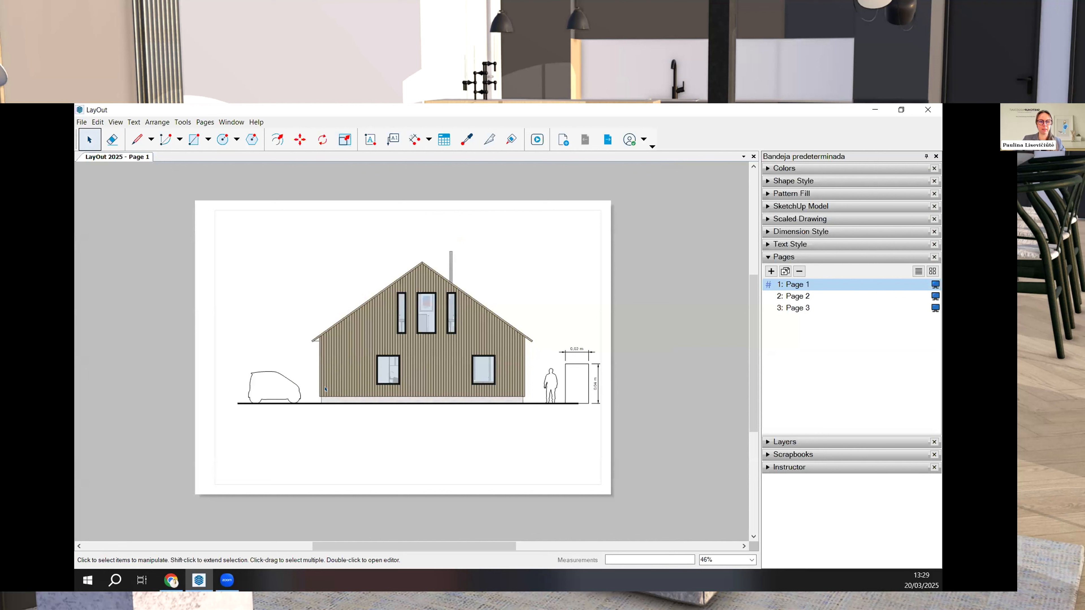
- Examine the roof peak with a zoom window, and return to the view of the whole elevation
key(z)
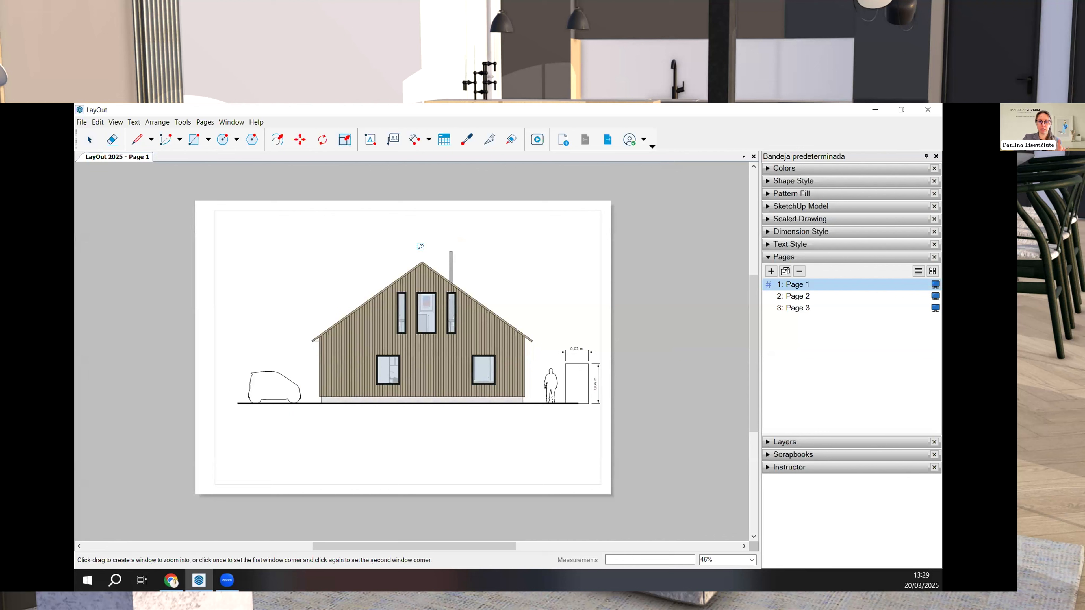
drag(366, 230, 434, 326)
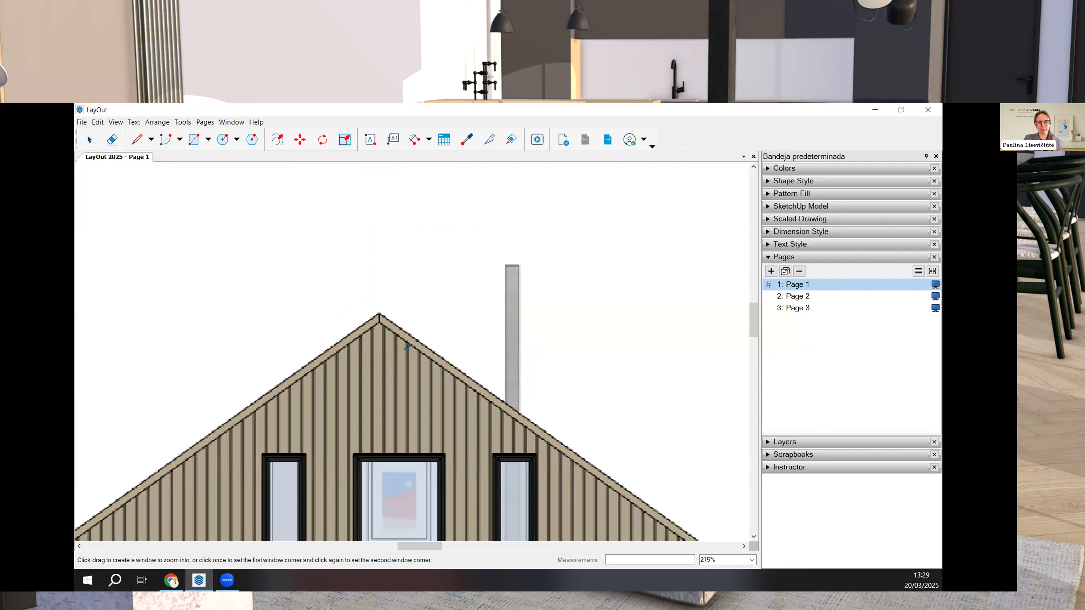
key(ctrl+0)
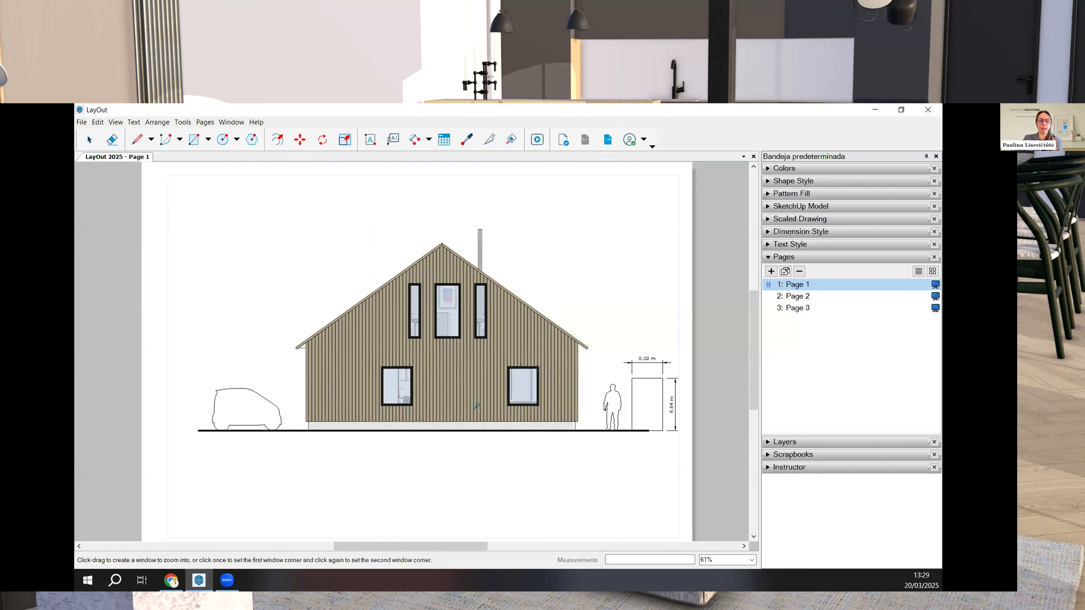
scroll(476, 406, down, 2)
key(space)
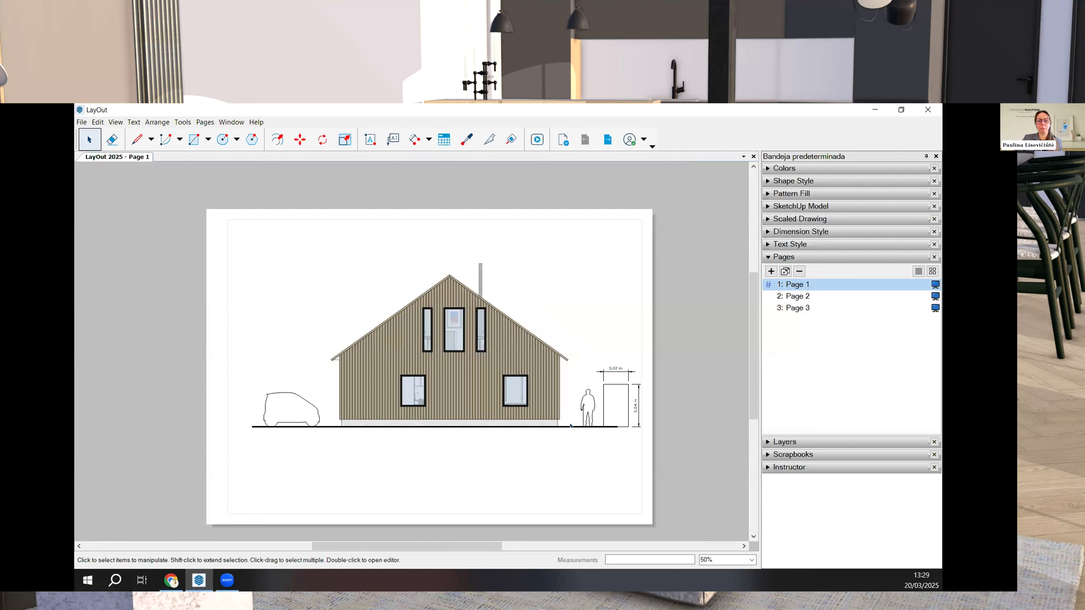
scroll(615, 398, up, 2)
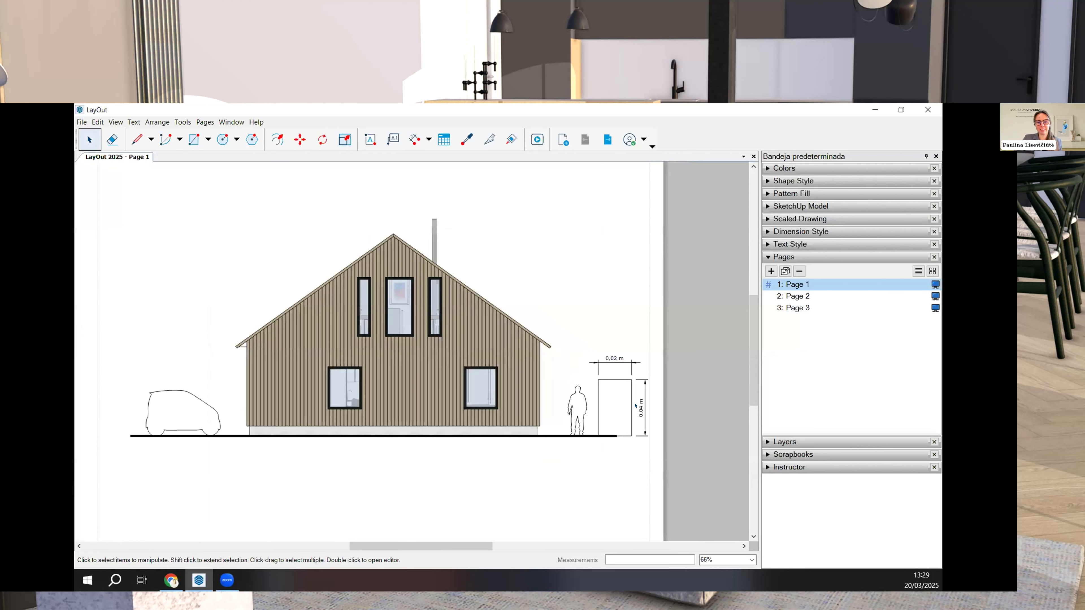
- Go to the floor plan on Page 2 and select the triangle marker outside the entrance door
click(607, 139)
scroll(533, 238, up, 4)
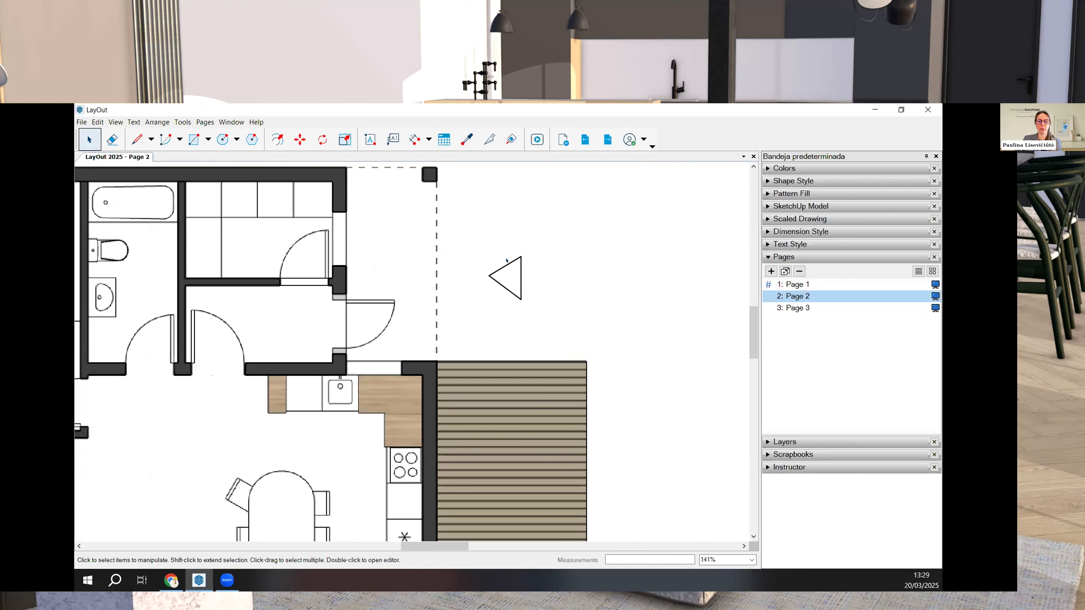
scroll(513, 262, up, 1)
click(520, 269)
scroll(521, 269, up, 3)
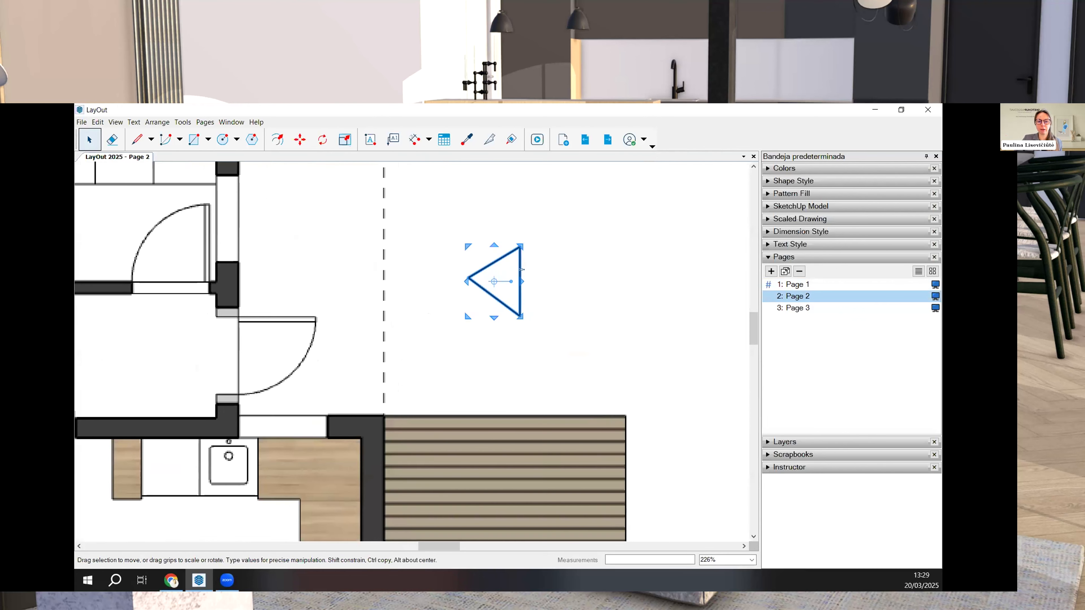
scroll(420, 266, down, 3)
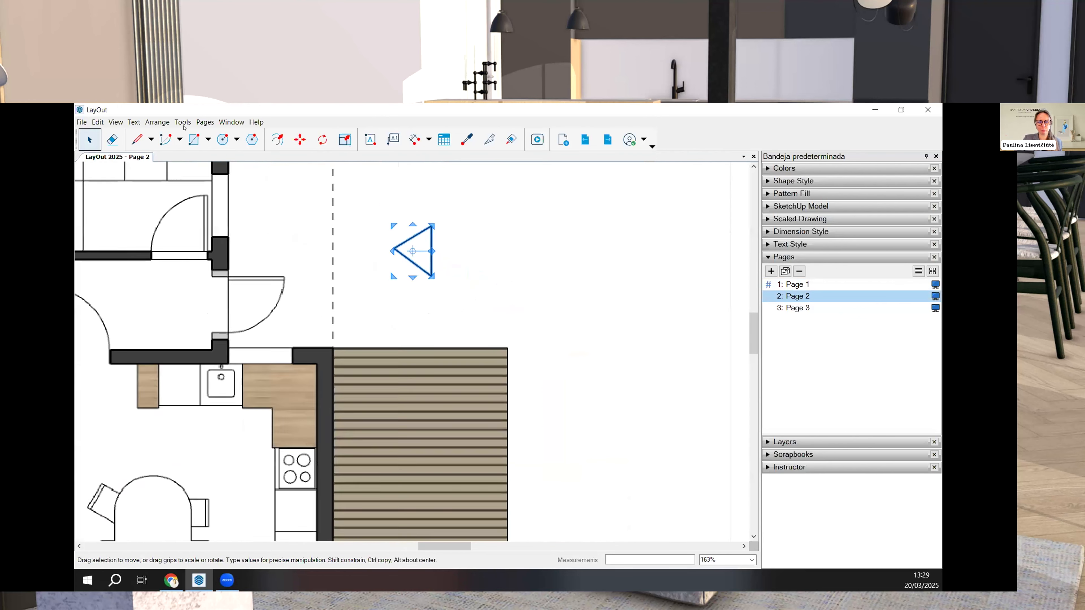
- Draw a closed rectangle about 15 mm wide with the Line tool in the empty area beside the triangle marker
click(137, 139)
click(532, 290)
click(590, 290)
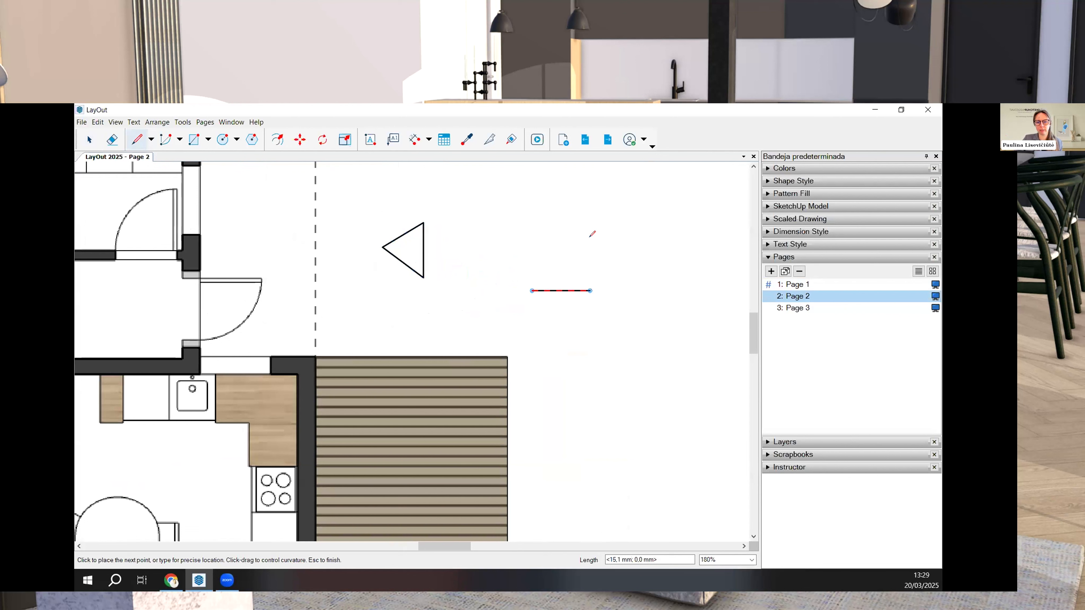
click(590, 245)
click(533, 282)
key(space)
- Split the rectangle's outline at both corners of the side facing the triangle, and select that edge on its own
click(489, 139)
click(531, 246)
click(532, 291)
key(space)
click(531, 276)
scroll(530, 276, up, 3)
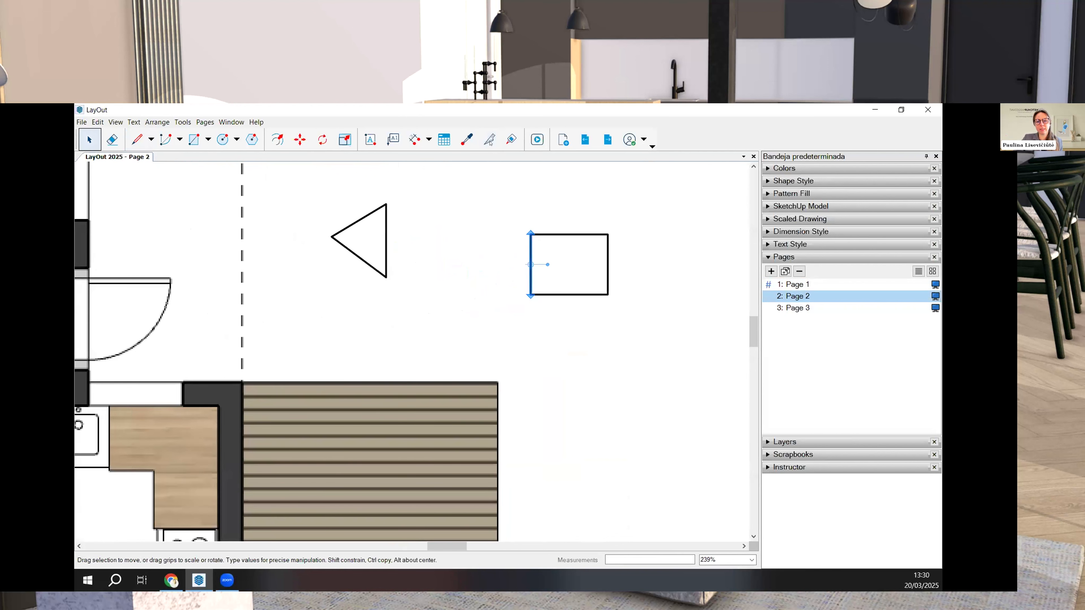
click(511, 141)
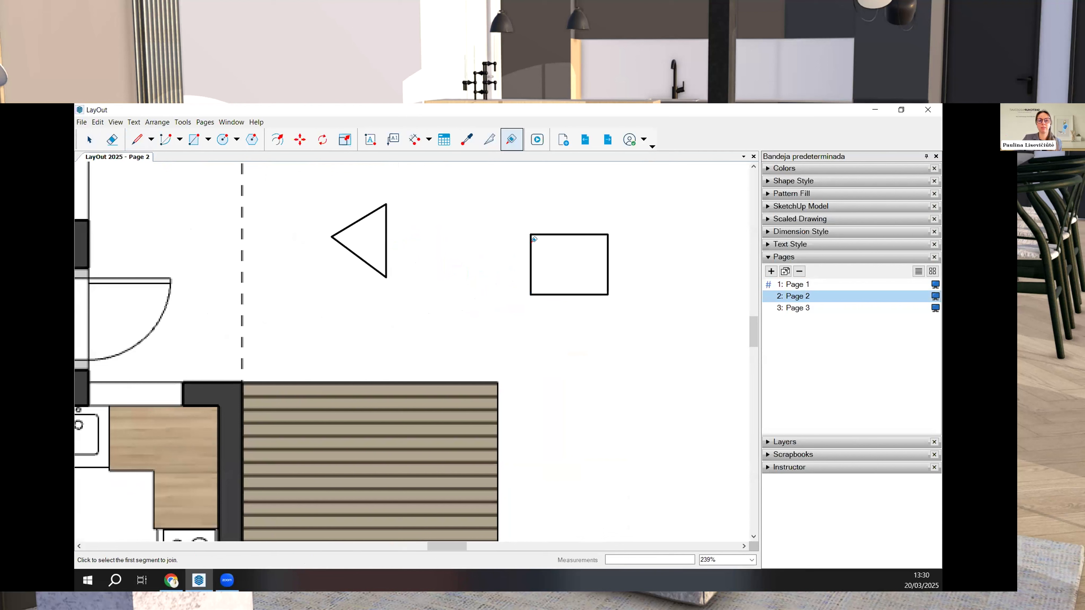
key(space)
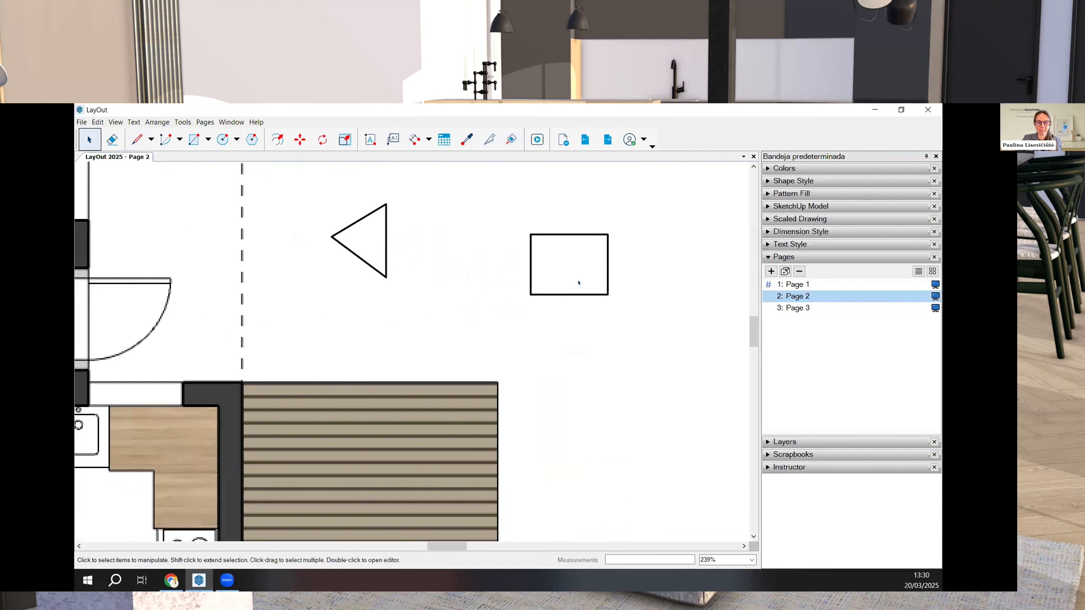
scroll(584, 310, down, 2)
scroll(333, 226, up, 1)
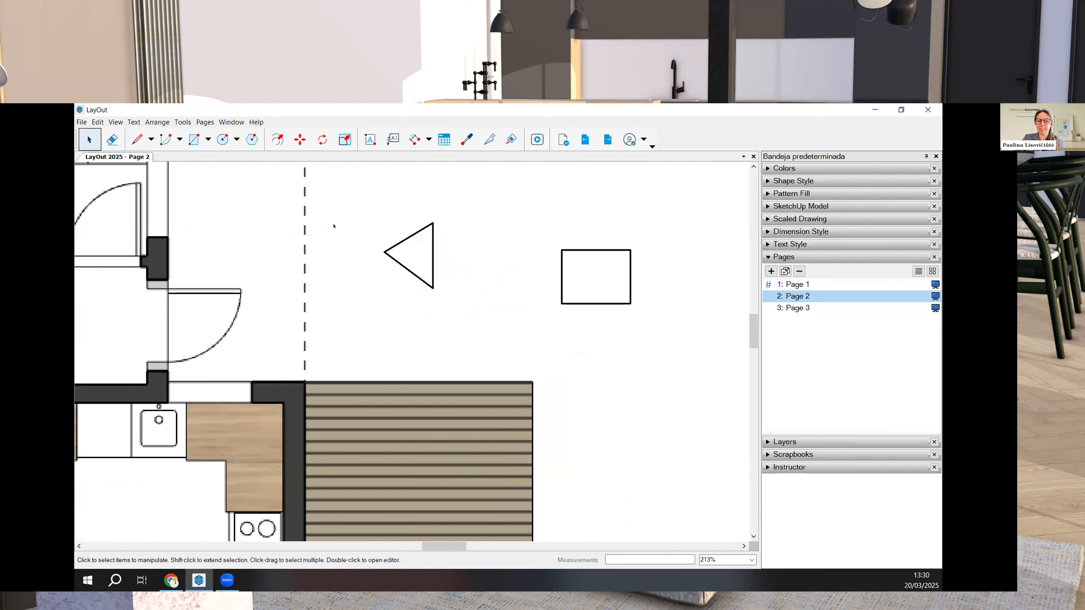
scroll(376, 253, down, 2)
scroll(362, 231, up, 2)
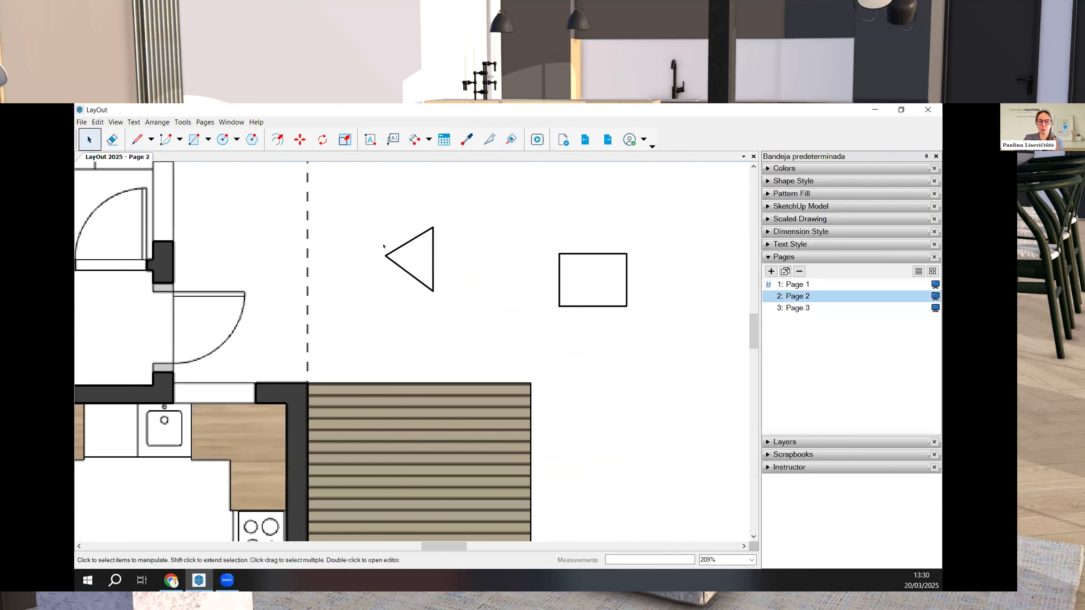
- Divide the triangle marker's outline with the Split tool, check its lower edge by selecting it separately, and clear the selection
click(421, 266)
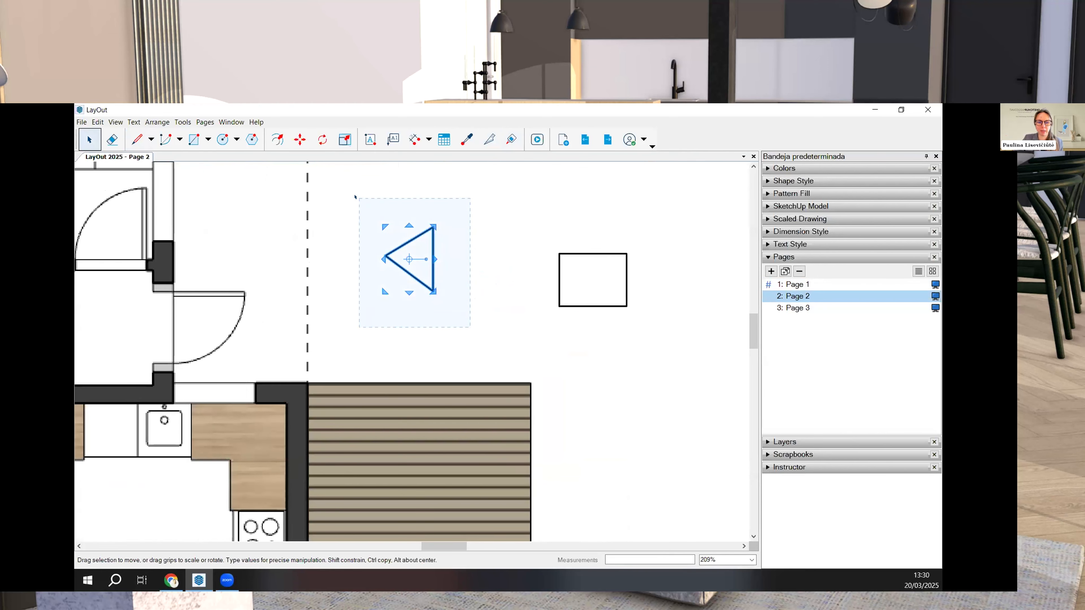
click(511, 139)
key(space)
click(425, 243)
drag(463, 324, 374, 194)
click(447, 246)
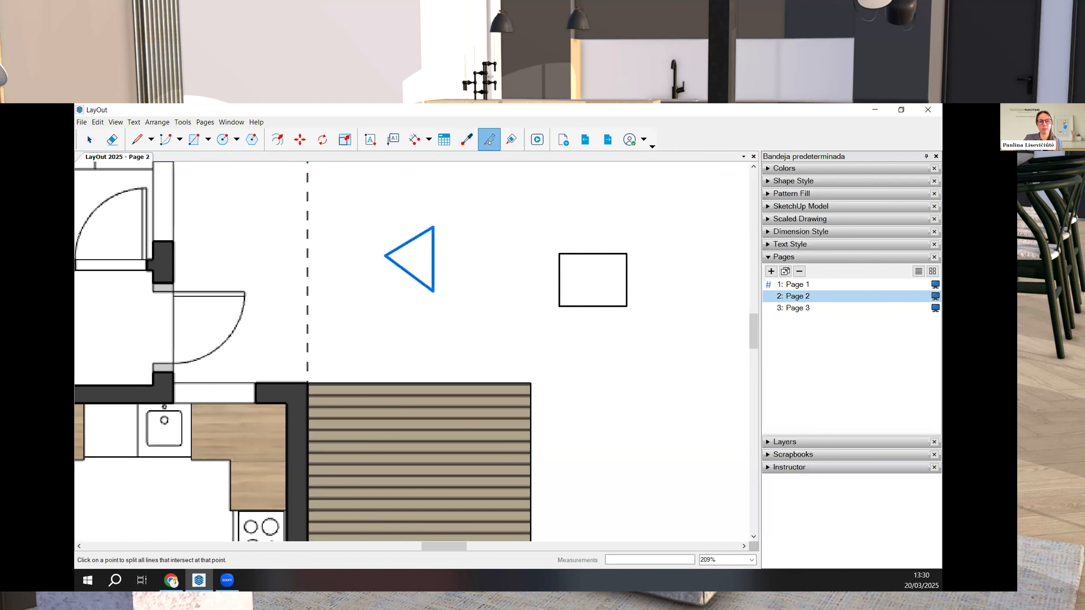
click(432, 240)
click(404, 246)
click(410, 275)
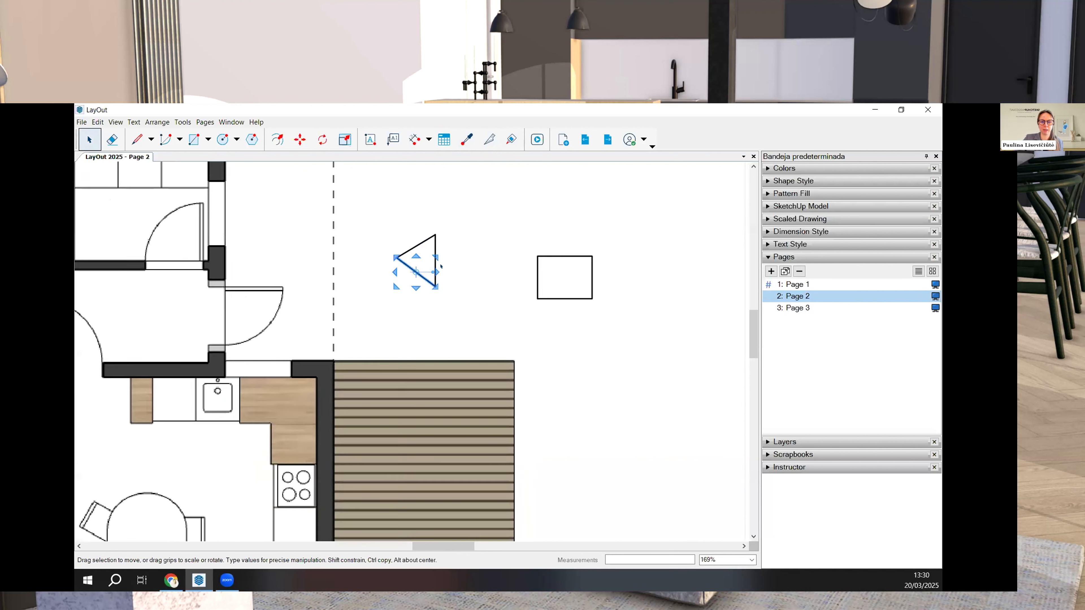
scroll(470, 270, down, 4)
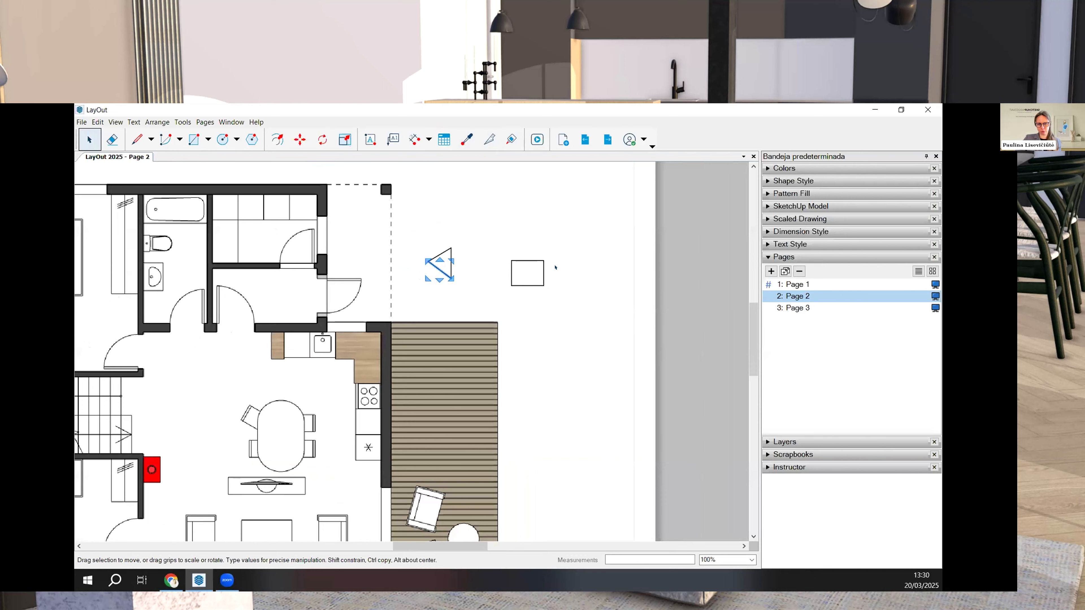
scroll(555, 267, down, 1)
scroll(445, 290, up, 1)
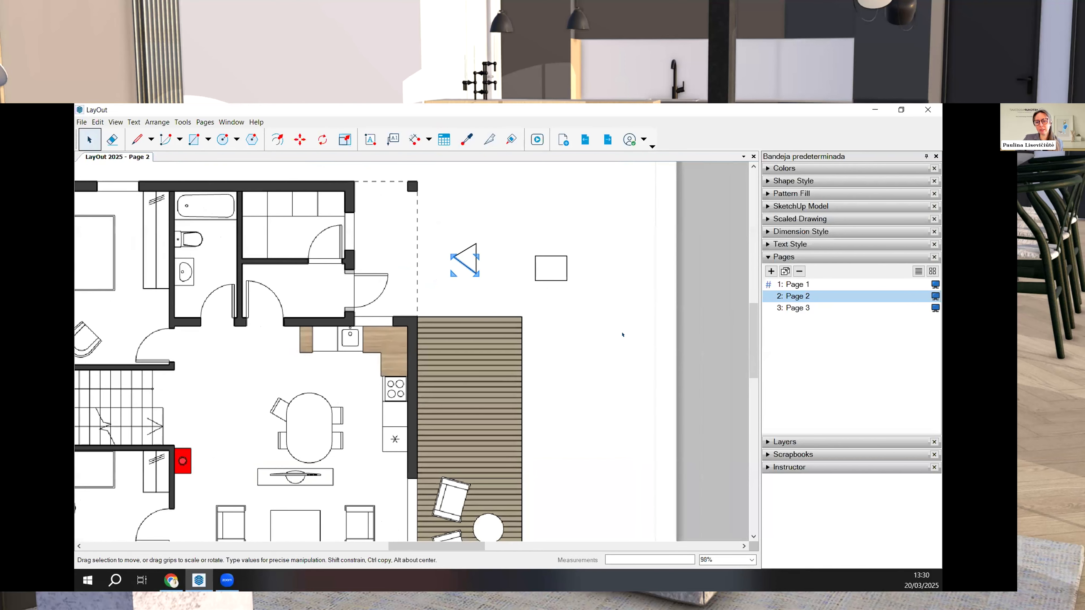
scroll(648, 282, down, 3)
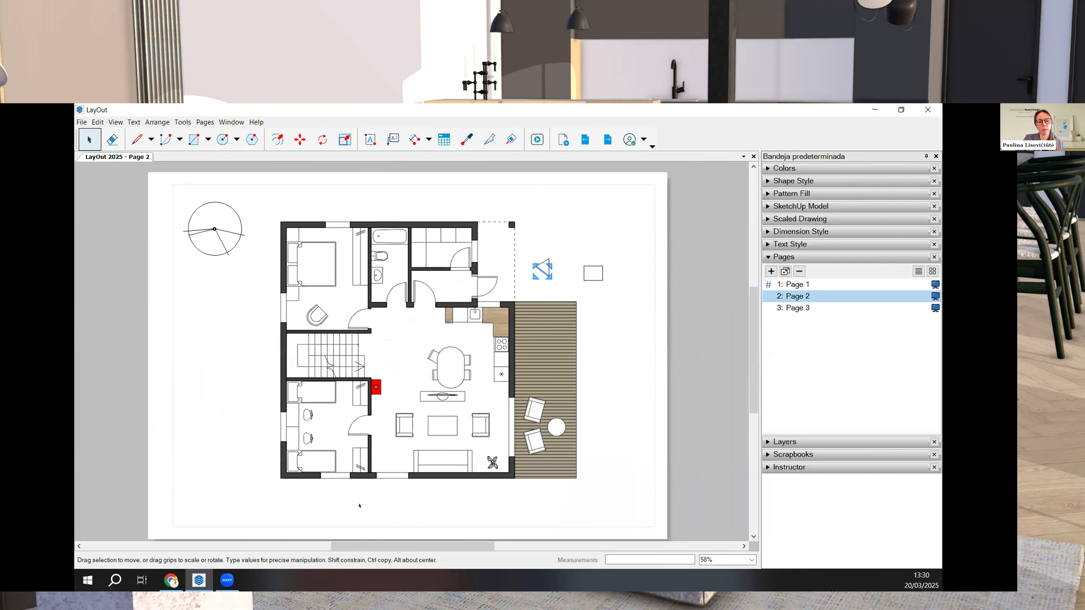
click(614, 309)
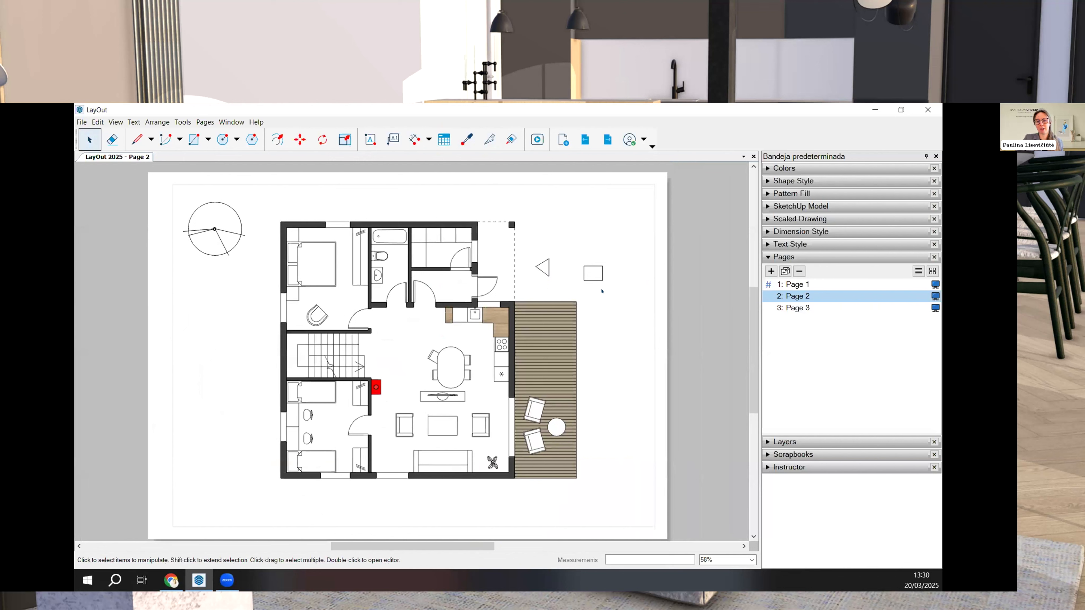
- Return to the house elevation on Page 1 and look over the commands available for that page
click(82, 122)
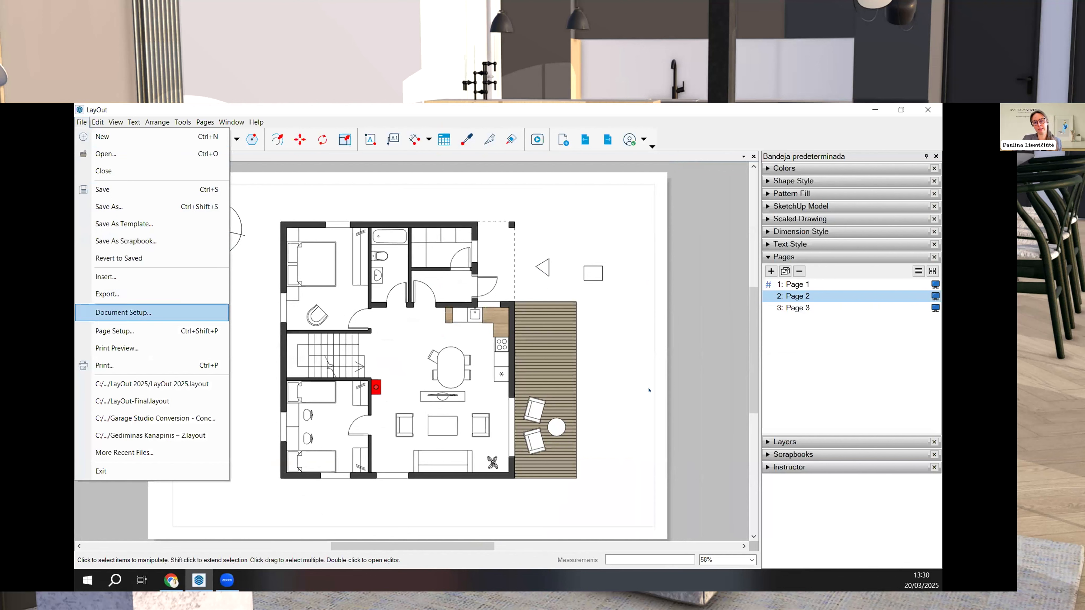
click(643, 363)
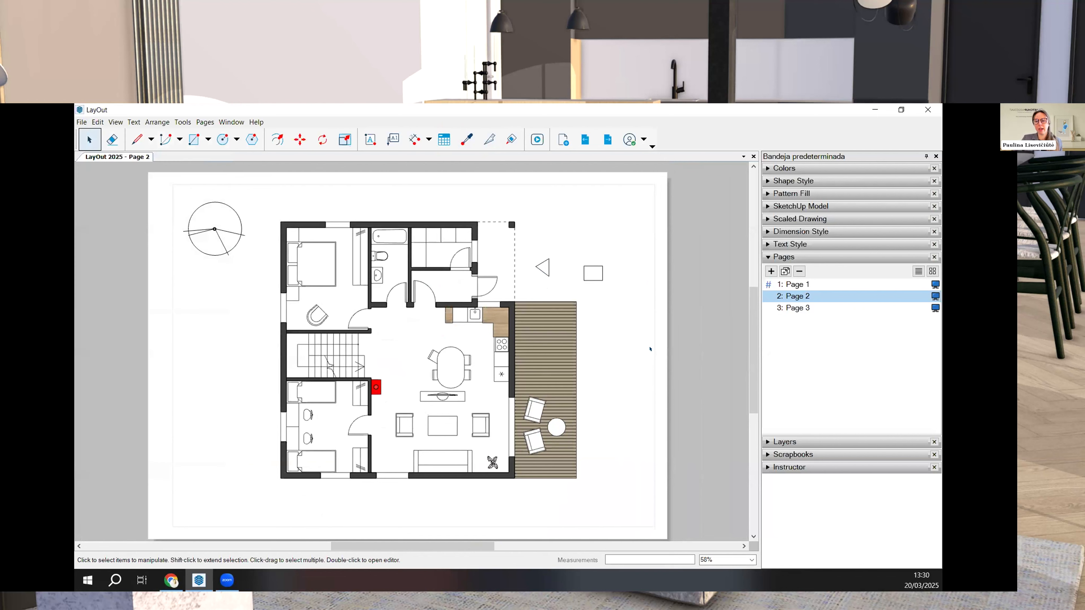
click(801, 285)
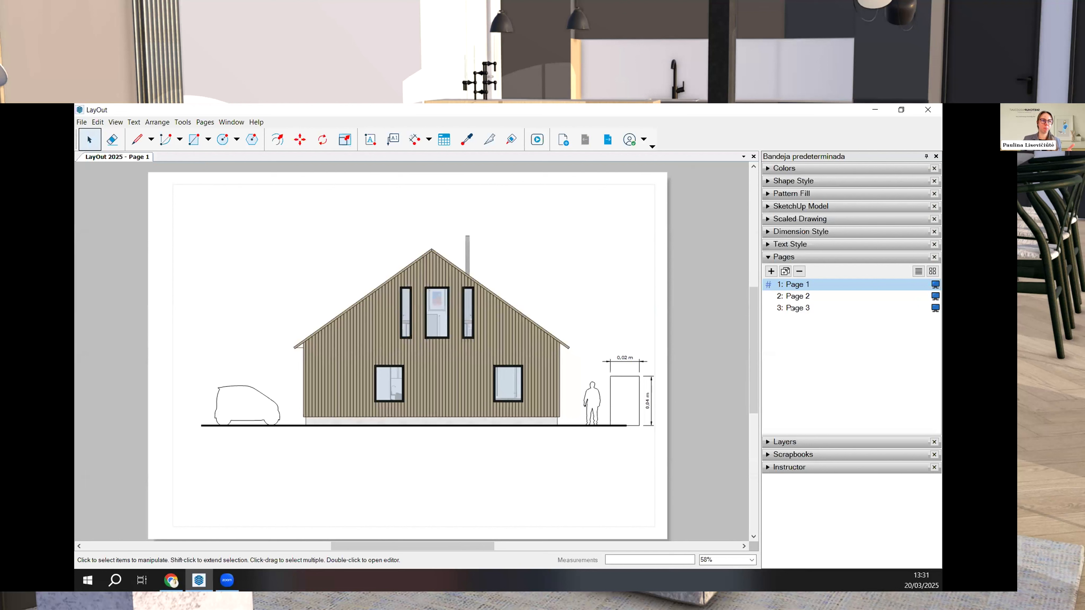
right_click(797, 286)
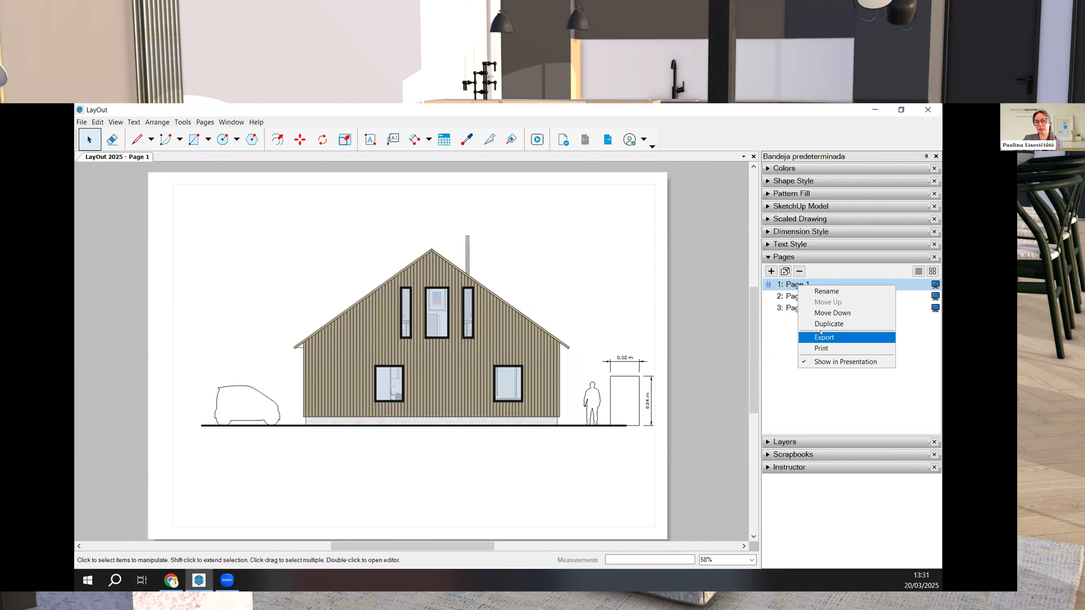
click(779, 325)
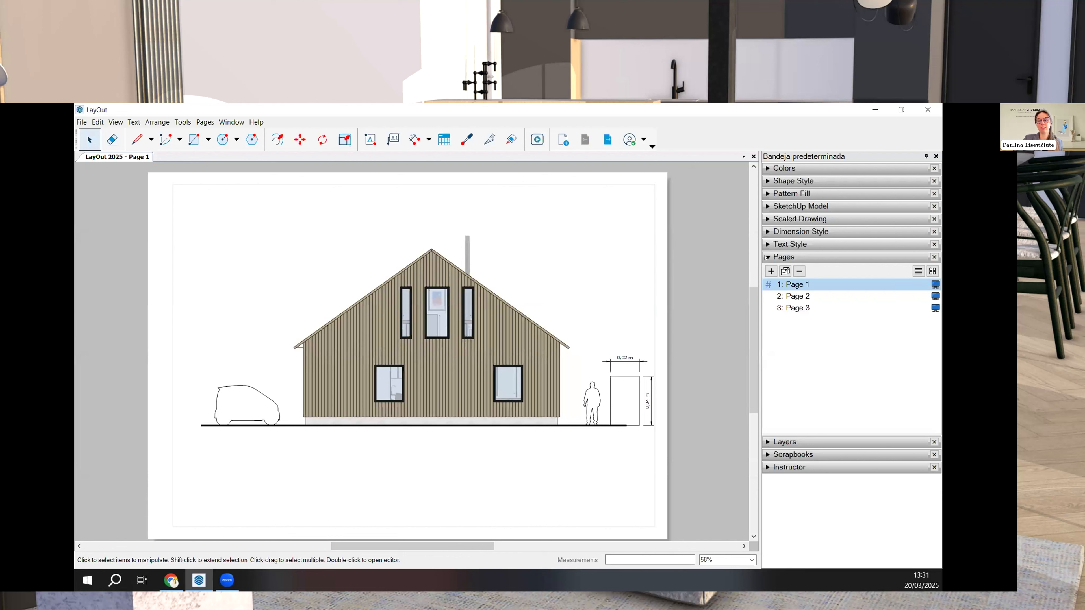
- Collapse the list of pages and select the house elevation's viewport on Page 1
click(767, 258)
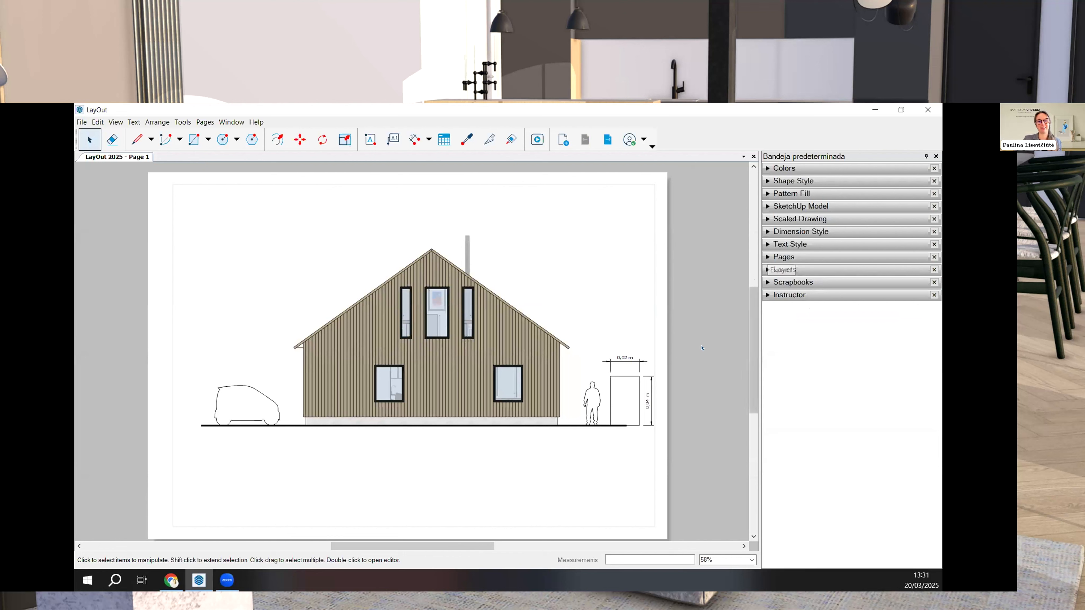
click(506, 340)
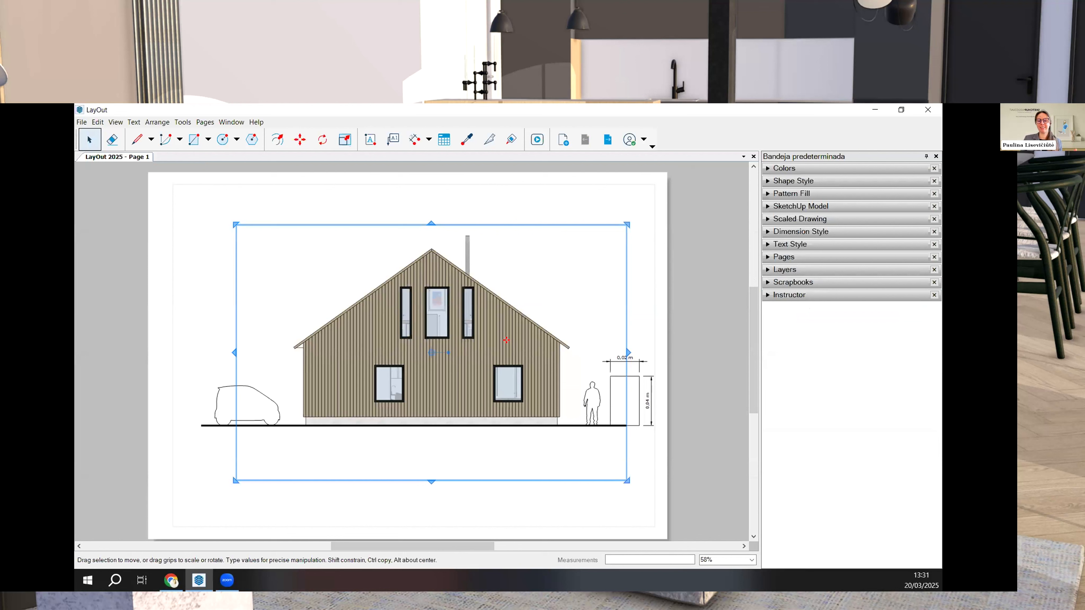
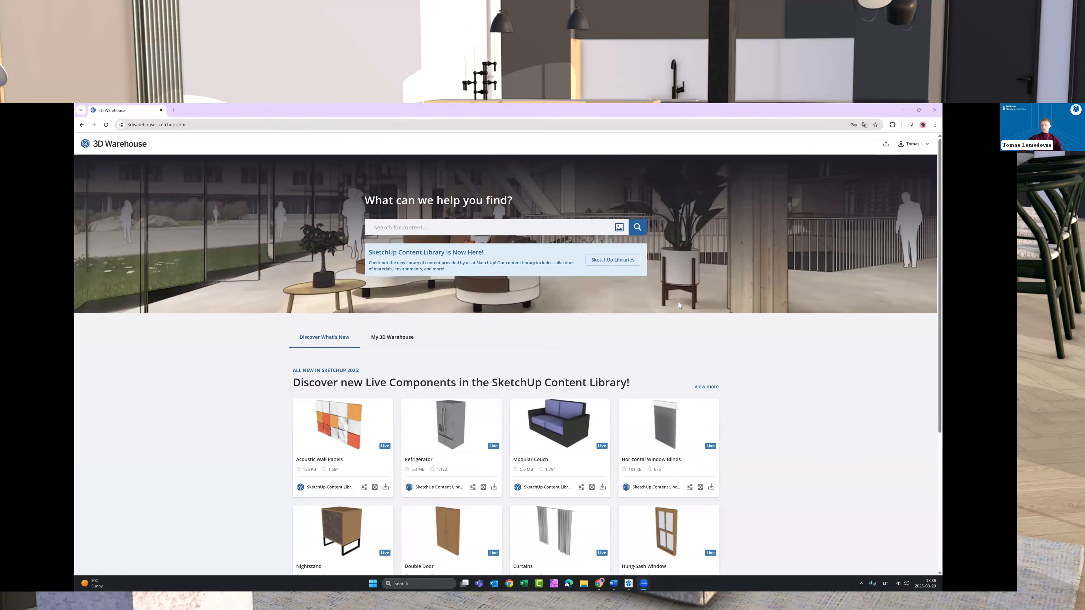
- Switch to the 3D Warehouse site and look over its home page and account options
scroll(726, 295, down, 3)
scroll(816, 282, up, 3)
click(923, 145)
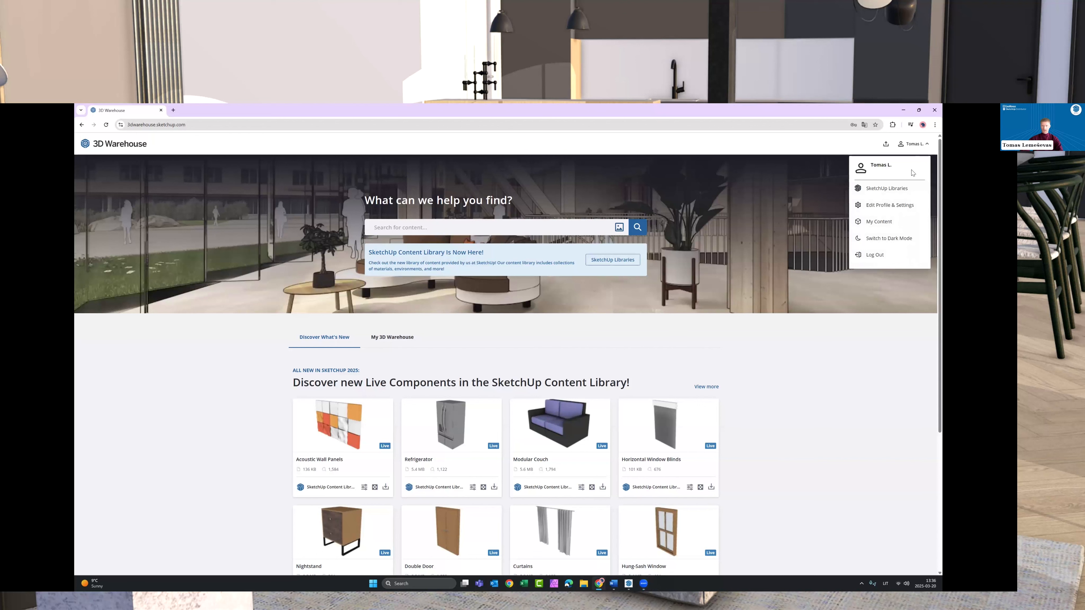
click(743, 181)
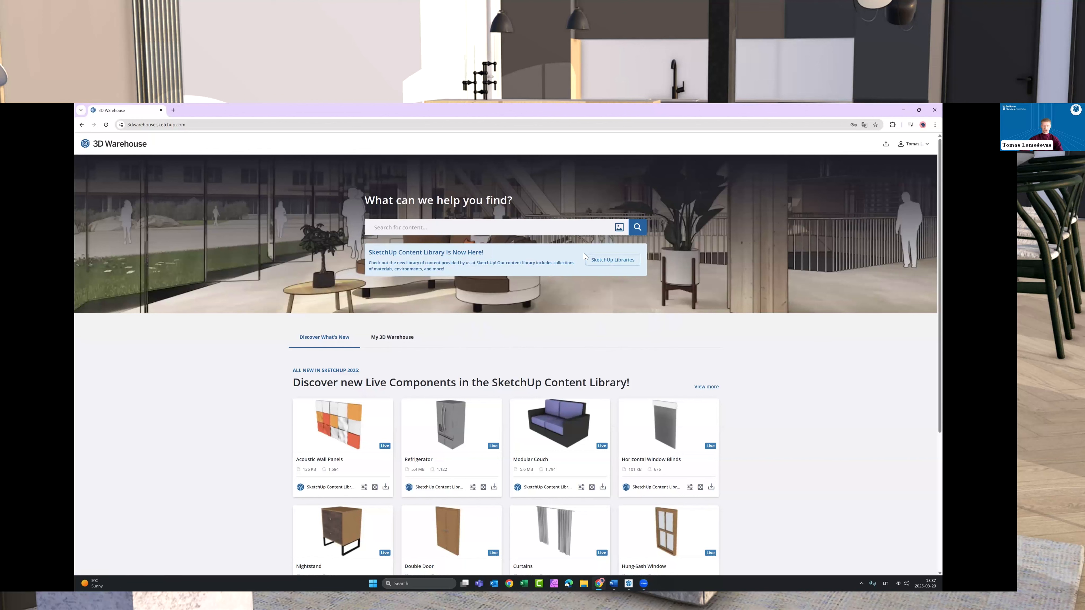
- View the SketchUp Content Library page, go back to the home page, and highlight the library announcement's heading
click(624, 261)
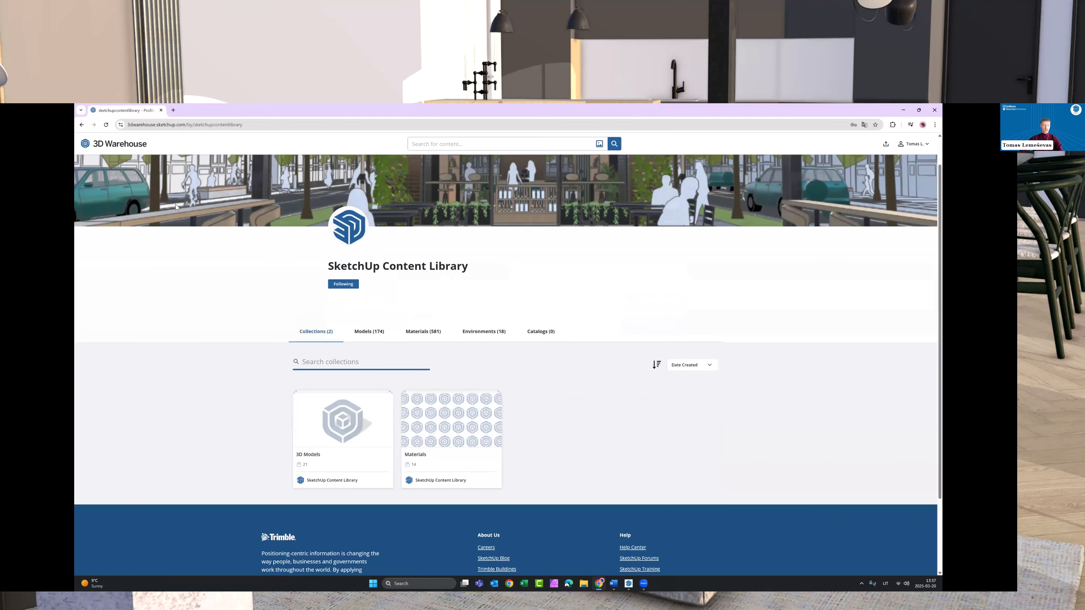
scroll(176, 204, up, 1)
click(82, 125)
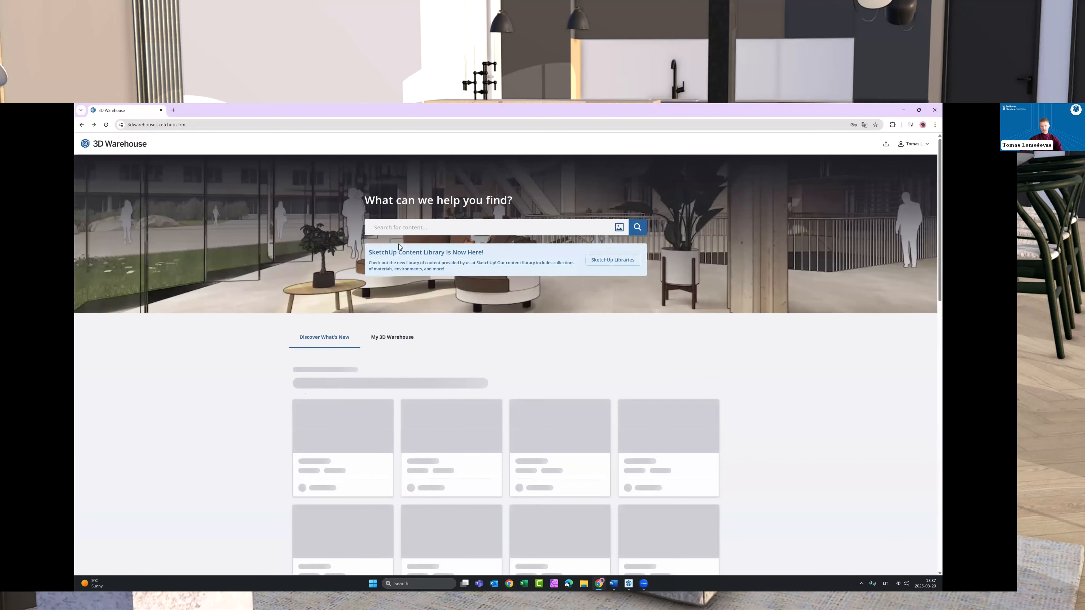
mouse_move(371, 252)
mouse_down()
mouse_move(485, 253)
mouse_move(470, 269)
mouse_move(484, 253)
mouse_up()
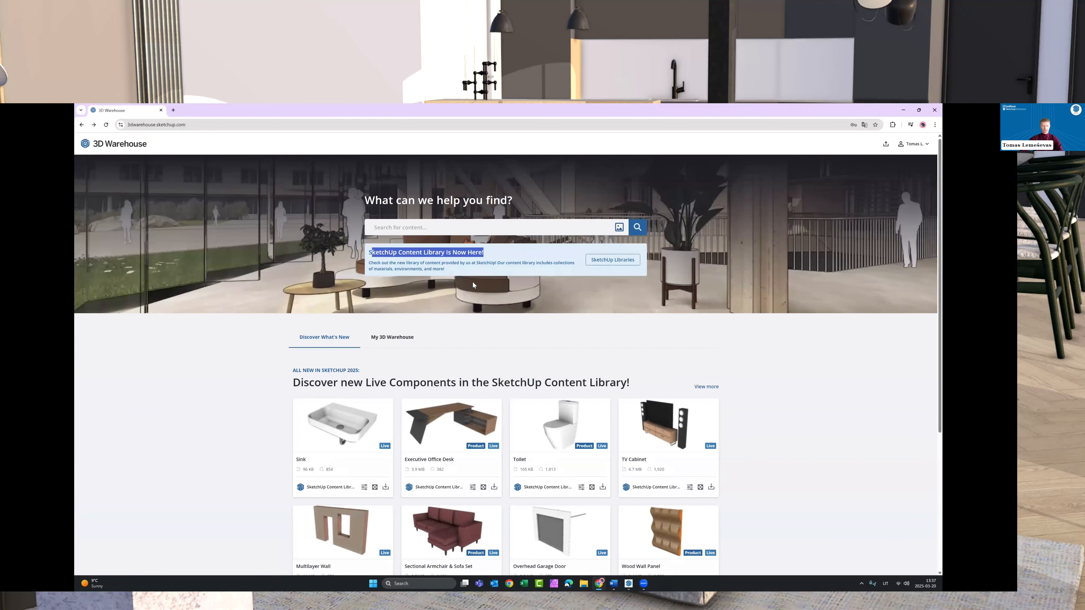
click(474, 285)
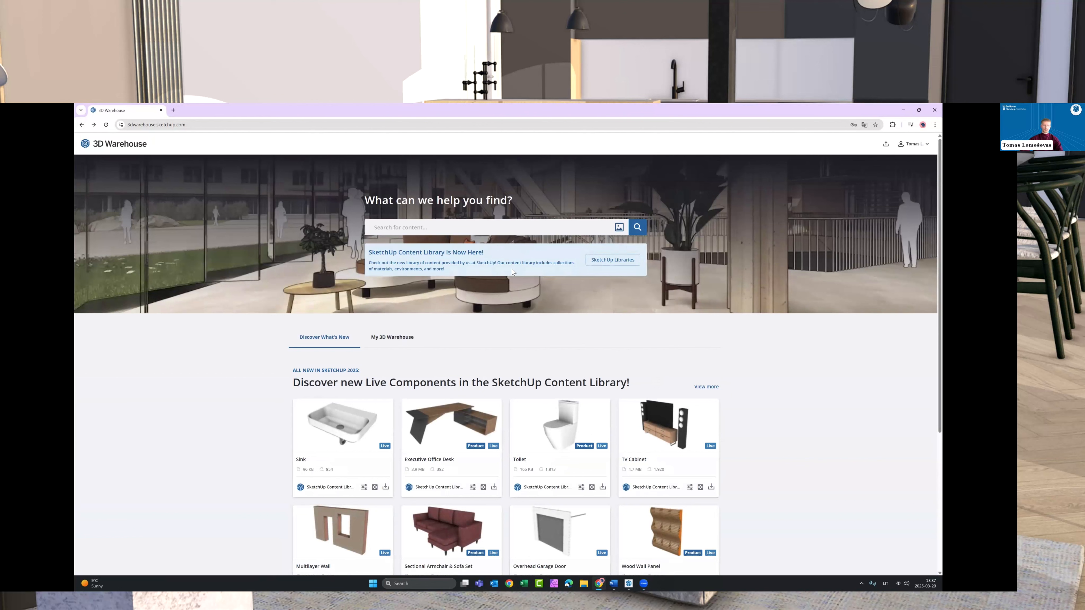
drag(451, 252, 405, 252)
click(435, 262)
- Open the live Sink model, enlarge it to about 24.5 in wide and 19.3 in deep, and view it from several sides
click(343, 431)
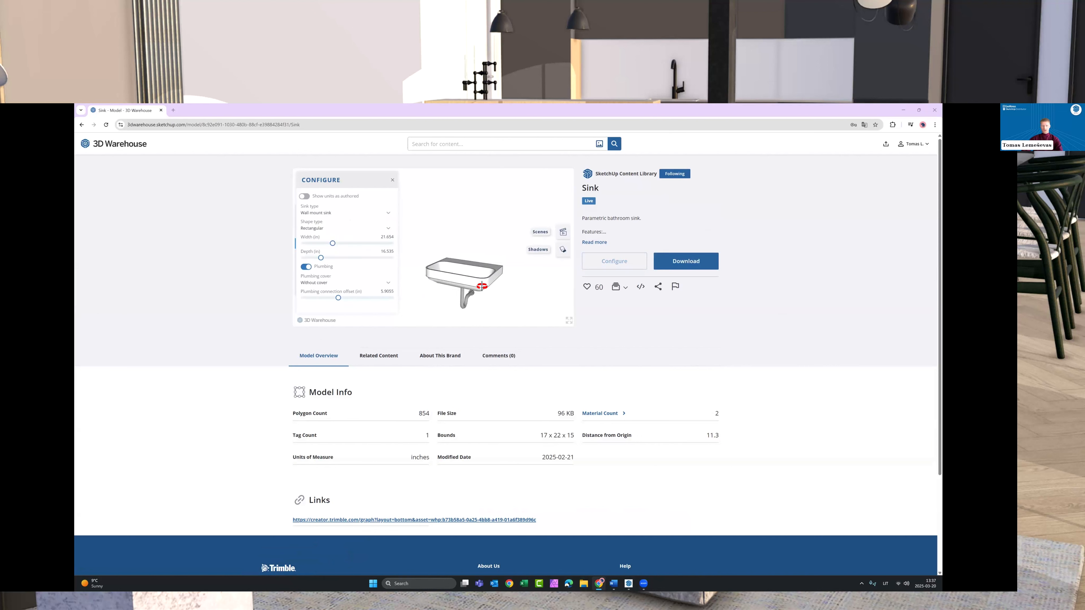
drag(457, 278, 374, 210)
scroll(377, 222, down, 1)
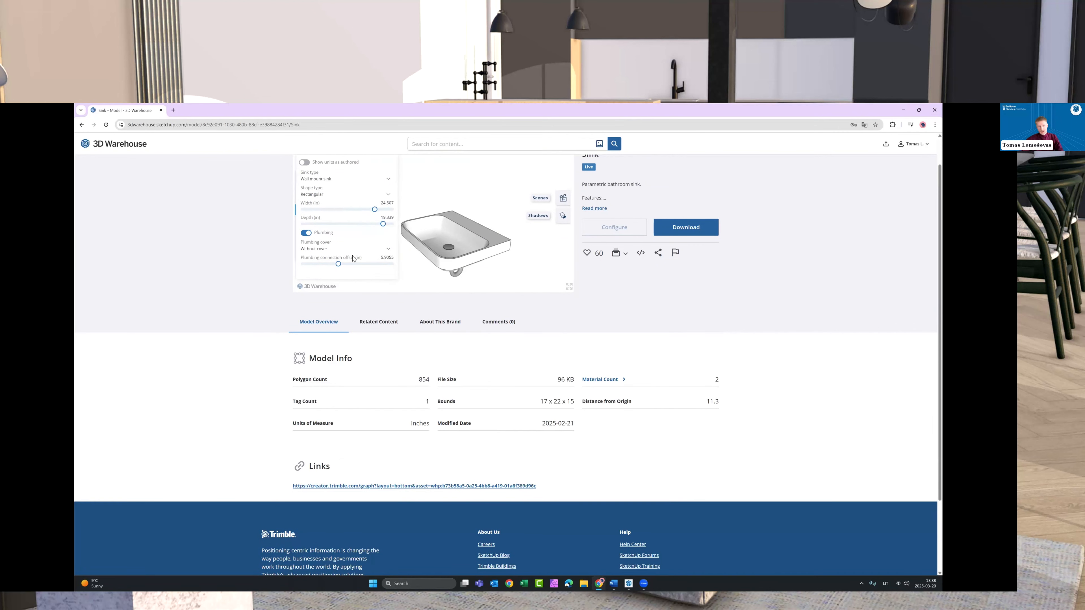
drag(427, 248, 398, 254)
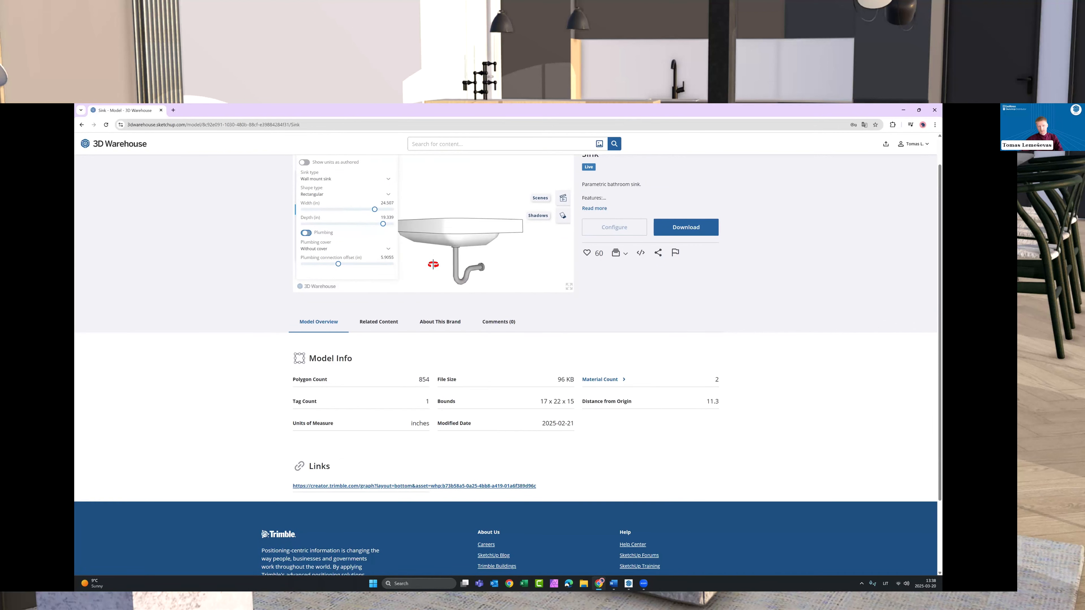
- Turn the sink's plumbing off and on again, and inspect the basin from different angles
click(306, 232)
click(306, 233)
mouse_move(460, 287)
mouse_down()
mouse_move(444, 240)
mouse_move(443, 278)
mouse_up()
scroll(442, 345, down, 1)
scroll(442, 345, up, 1)
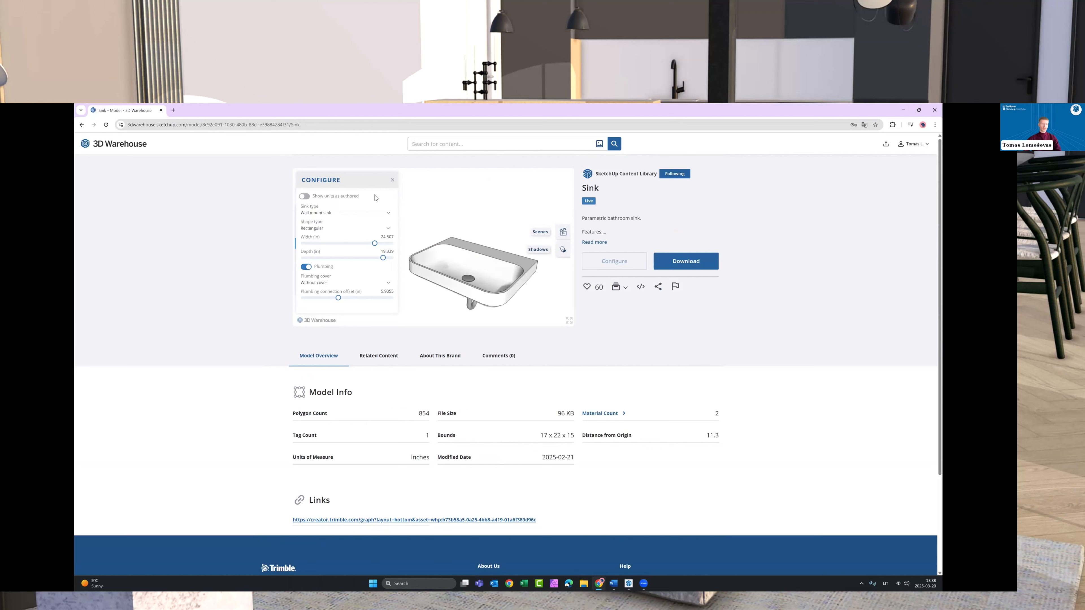
- Close the sink's configuration, view the model from another side, and return to the SketchUp Content Library page
click(392, 181)
drag(484, 262, 374, 238)
key(alt+Left)
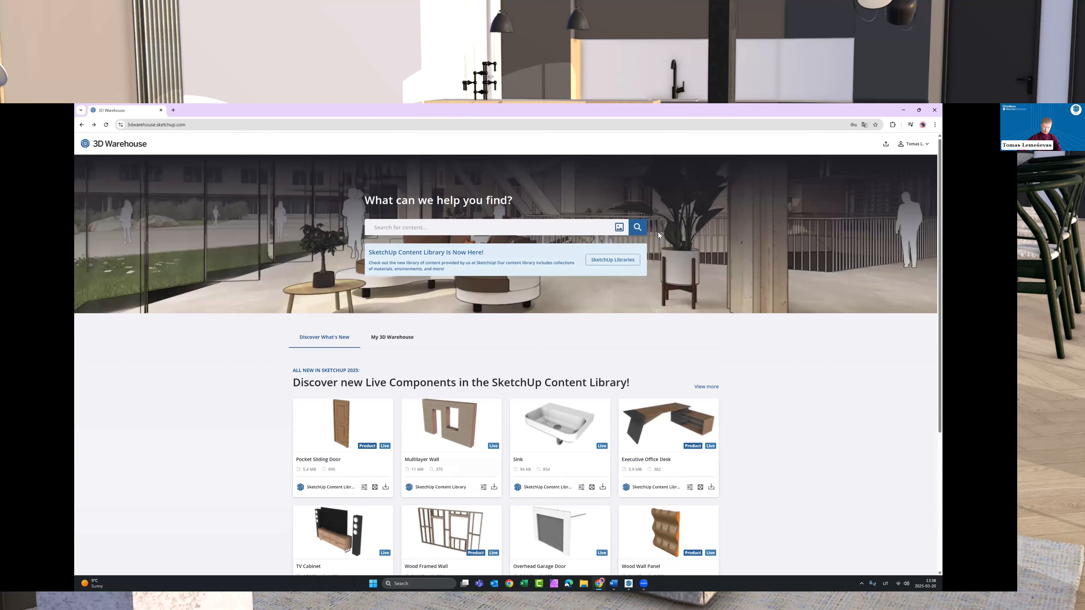
click(622, 262)
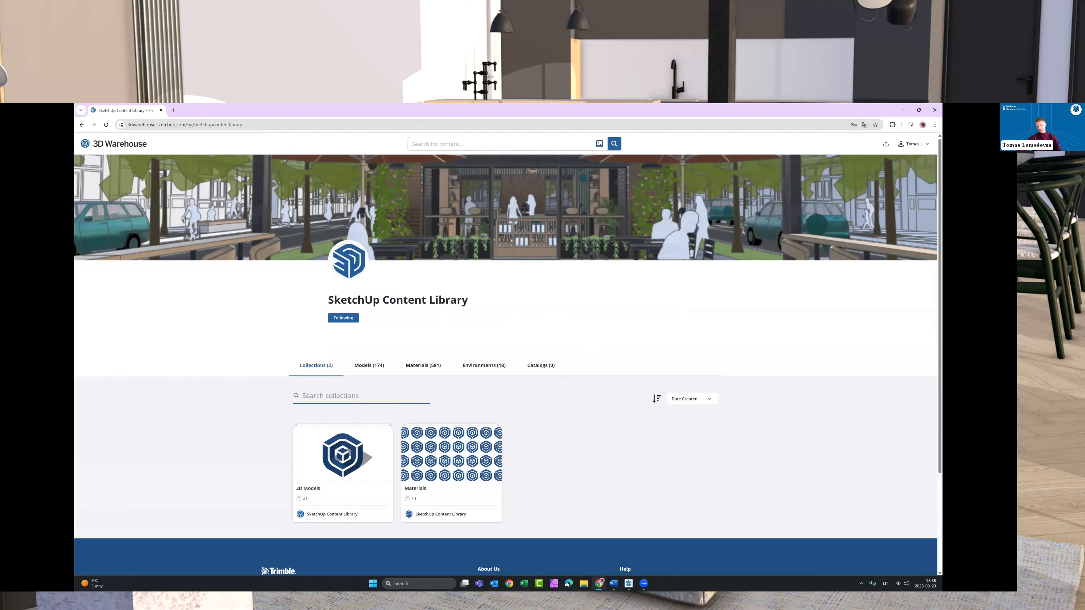
- Switch to SketchUp, open 3D Warehouse for materials, and look over the available material collections
click(628, 584)
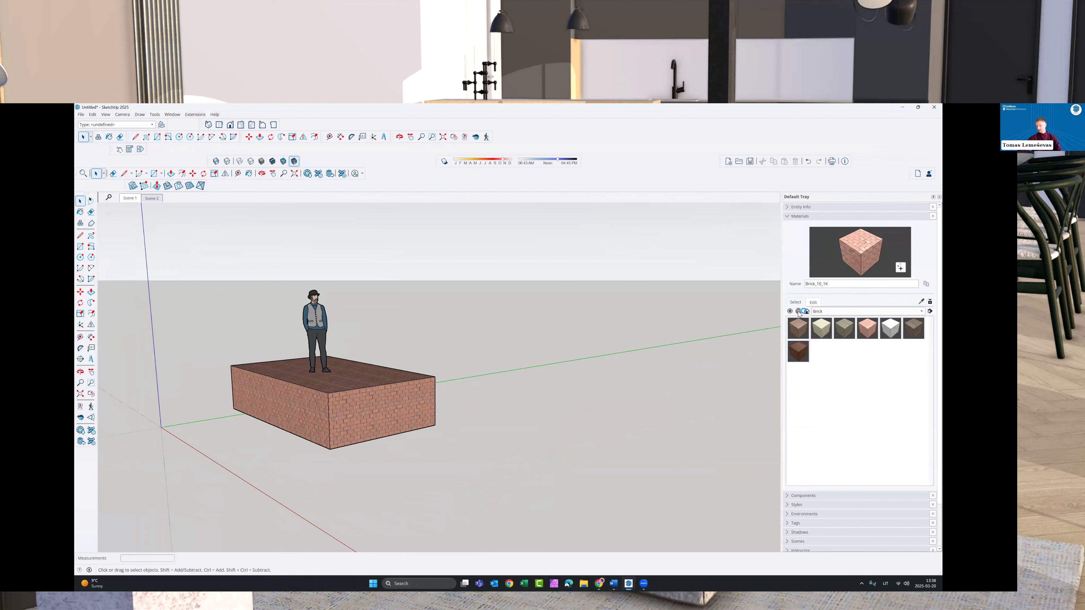
click(798, 311)
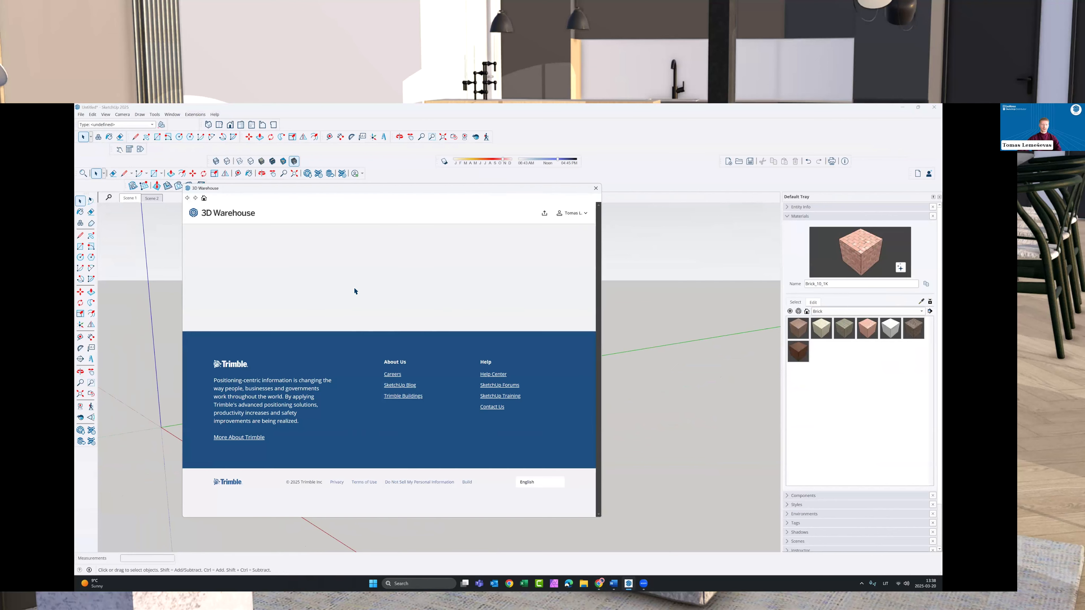
drag(376, 190, 426, 195)
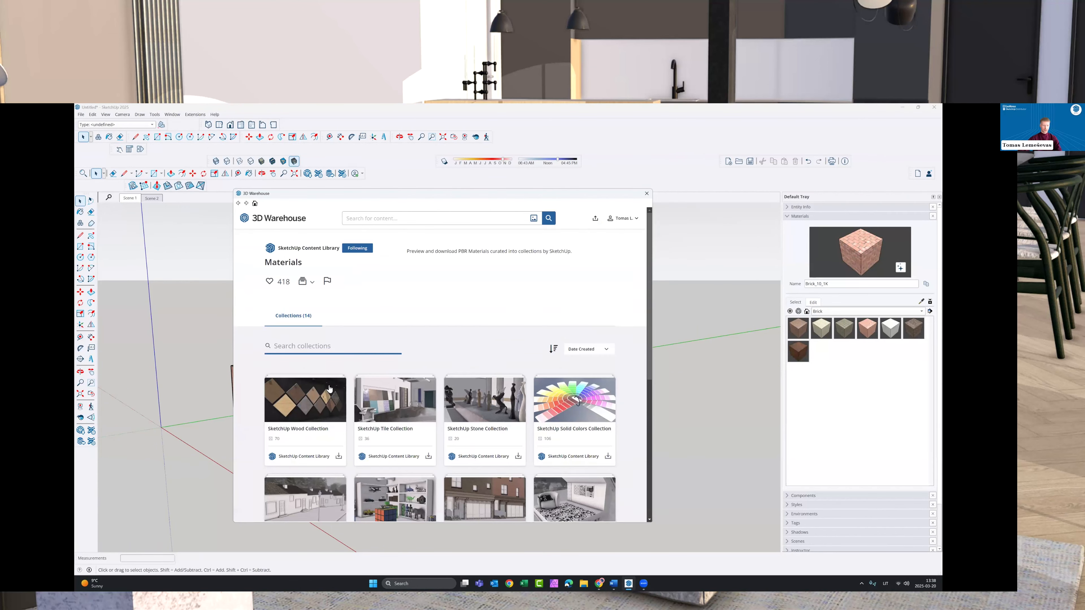
scroll(557, 410, down, 3)
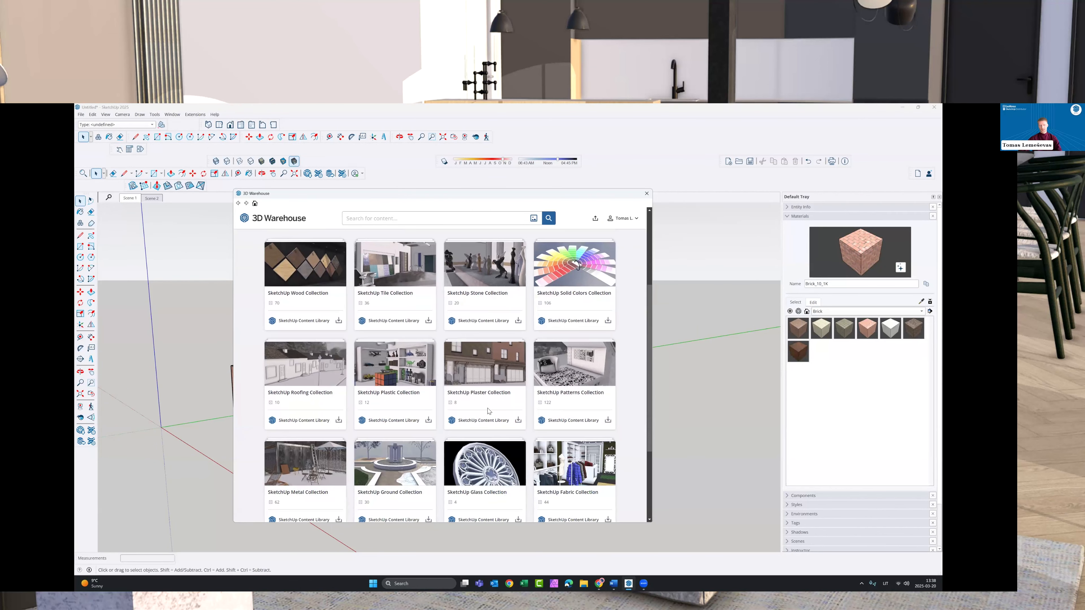
scroll(350, 336, up, 3)
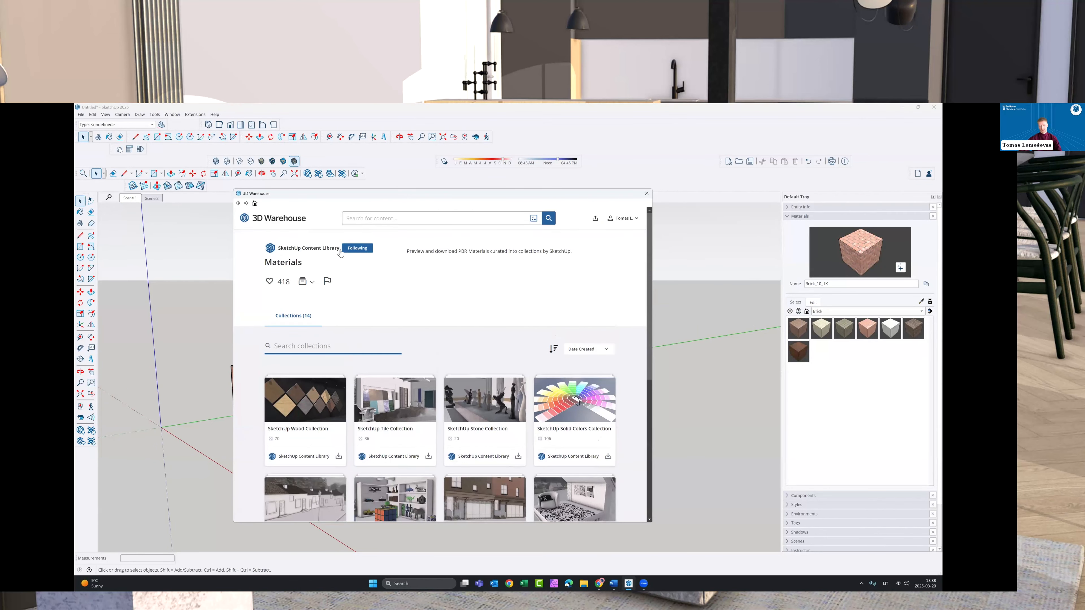
scroll(373, 402, down, 4)
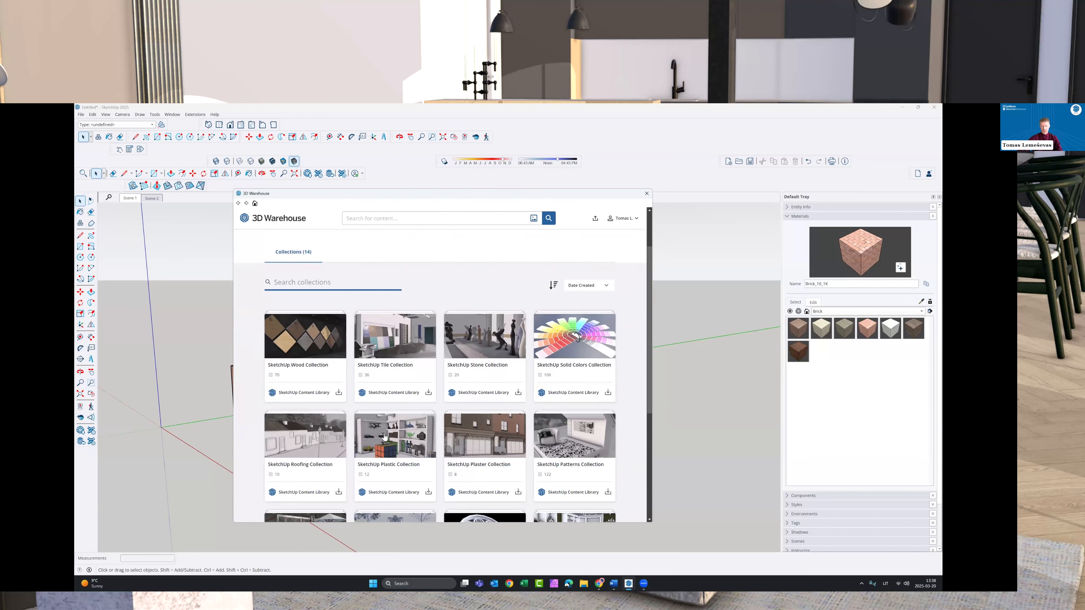
scroll(325, 370, up, 3)
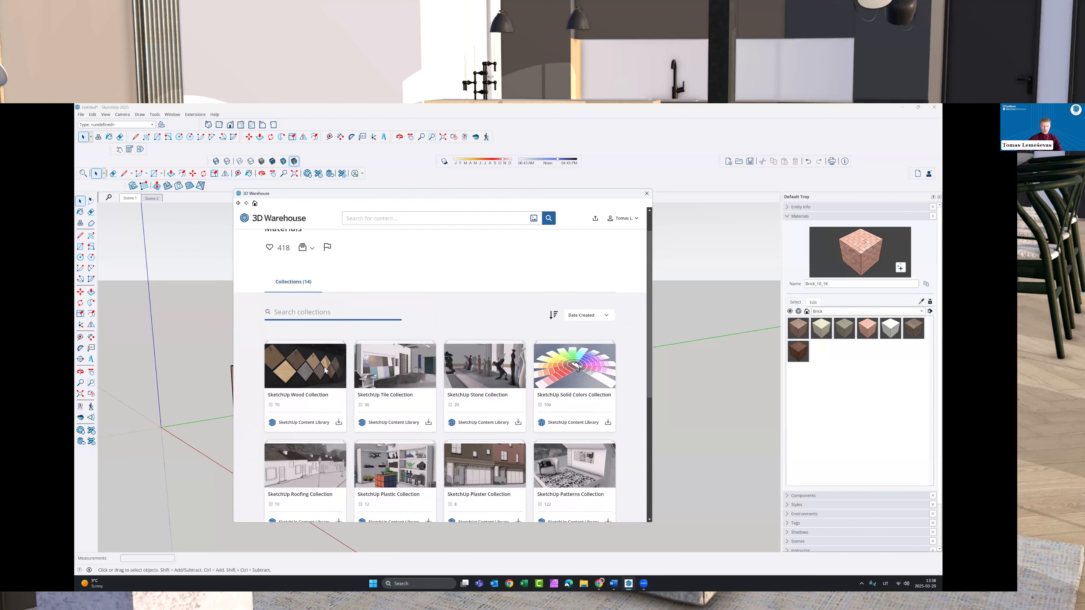
- Check the SketchUp Wood Collection, go back, and open the SketchUp Content Library's publisher page
click(324, 370)
key(alt+Left)
click(324, 248)
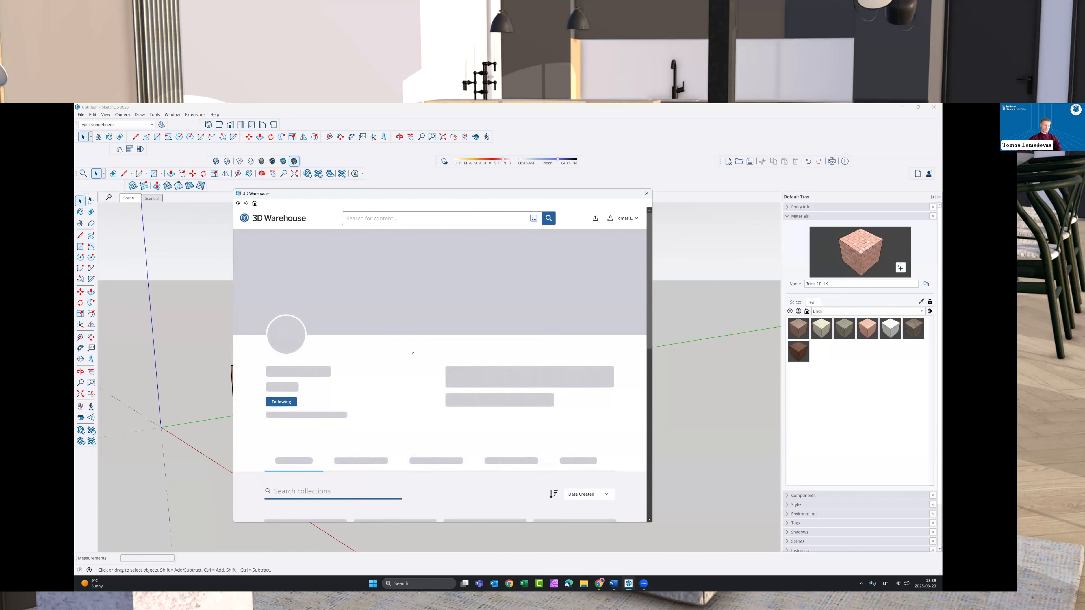
scroll(465, 336, down, 3)
scroll(474, 315, up, 1)
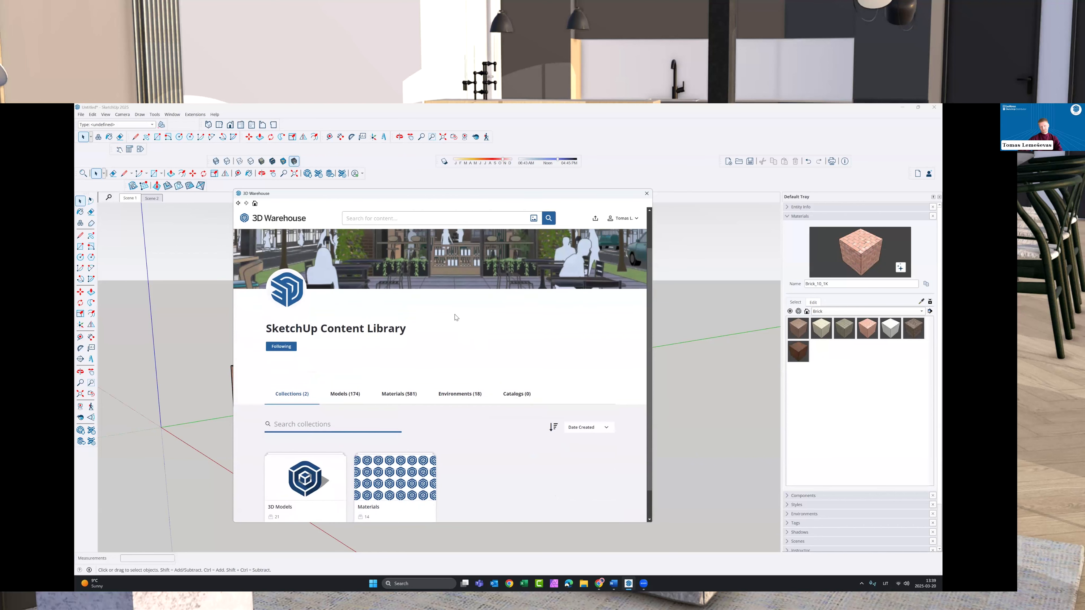
scroll(455, 317, down, 1)
- Browse the SketchUp Content Library's models and return to the start of the list
click(354, 367)
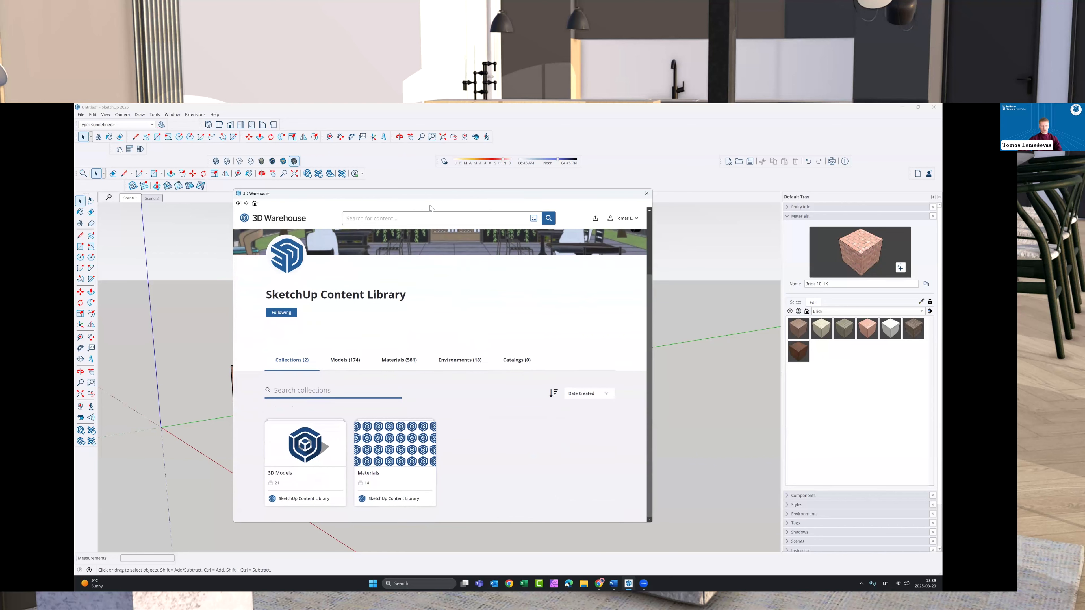
scroll(408, 233, down, 2)
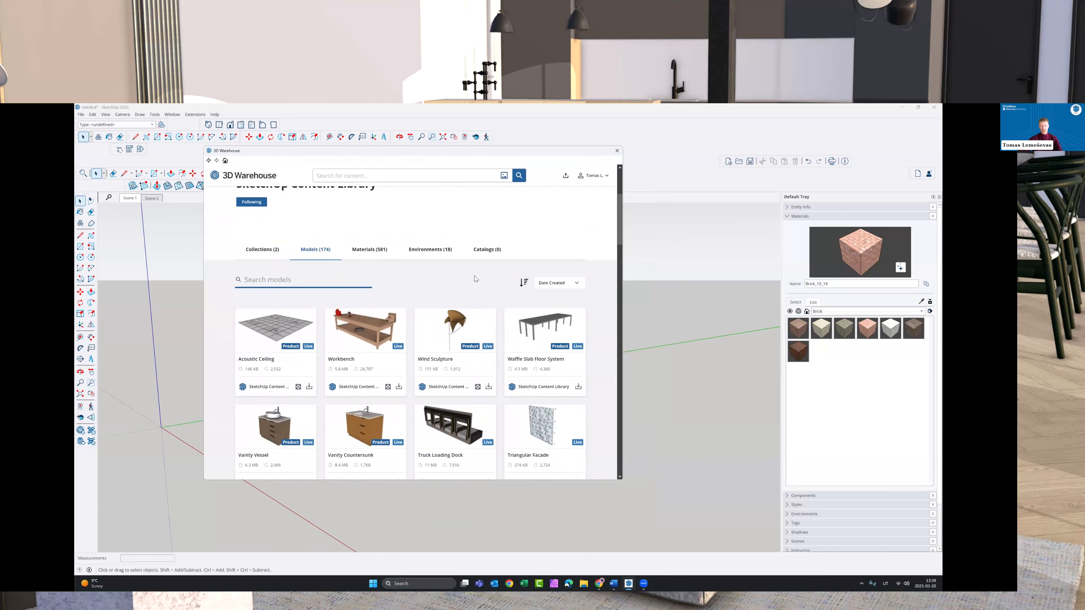
scroll(387, 349, down, 5)
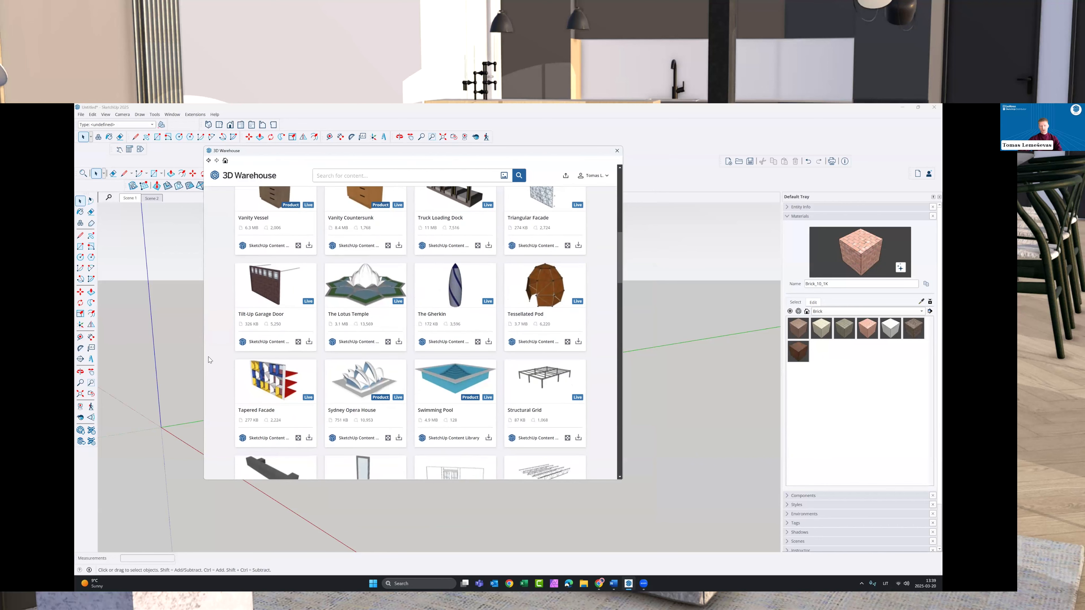
scroll(209, 360, down, 2)
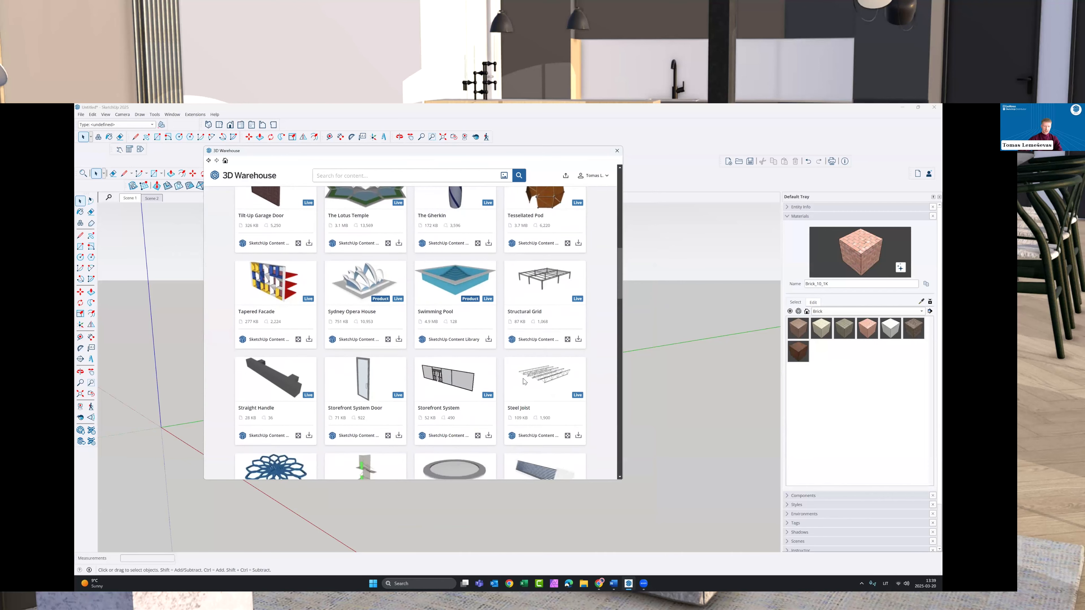
scroll(524, 382, up, 10)
scroll(580, 350, down, 1)
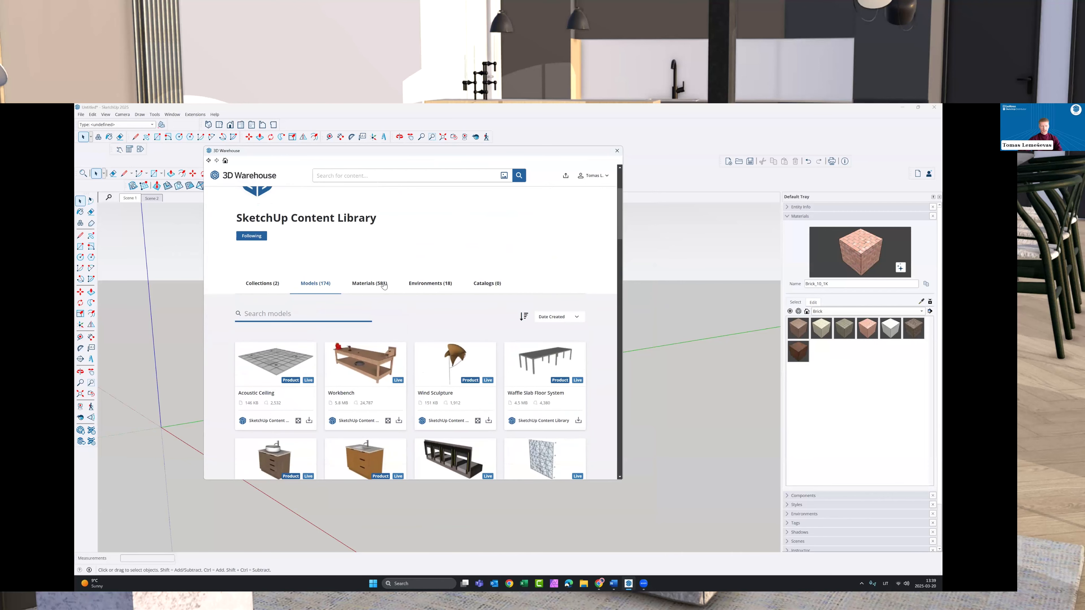
- List the library's materials in a taller 3D Warehouse window and view the texture maps of Wood_Veneer_29_1K
click(381, 290)
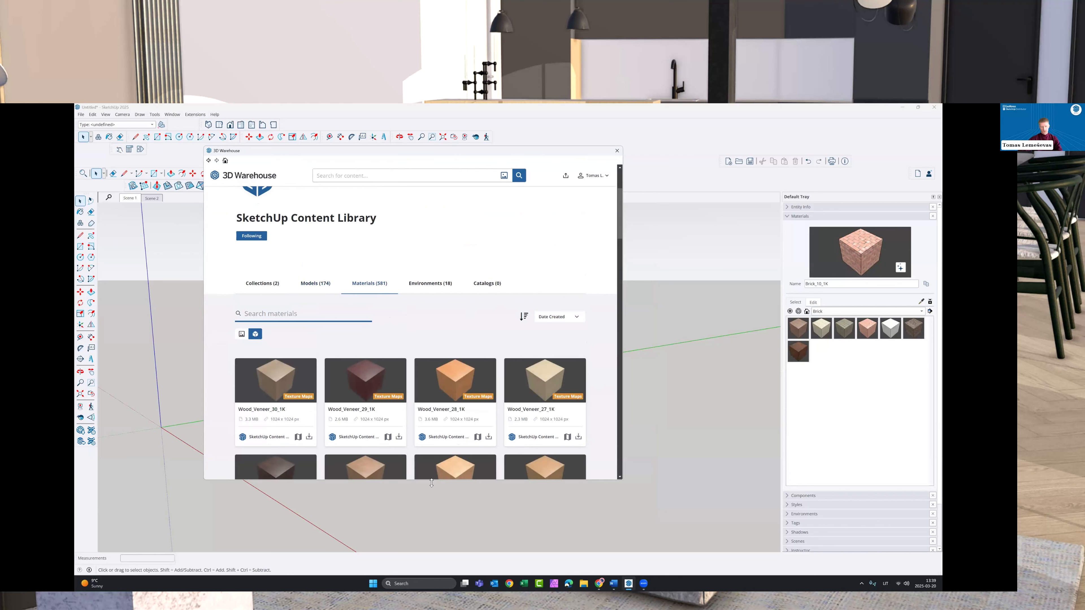
drag(432, 481, 431, 552)
scroll(399, 329, down, 2)
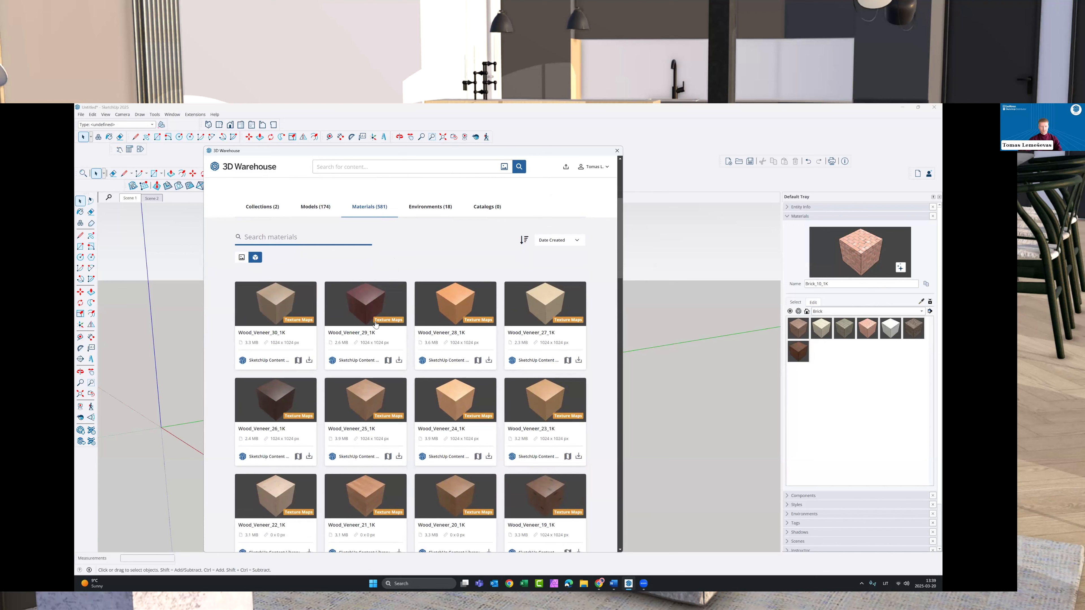
click(384, 305)
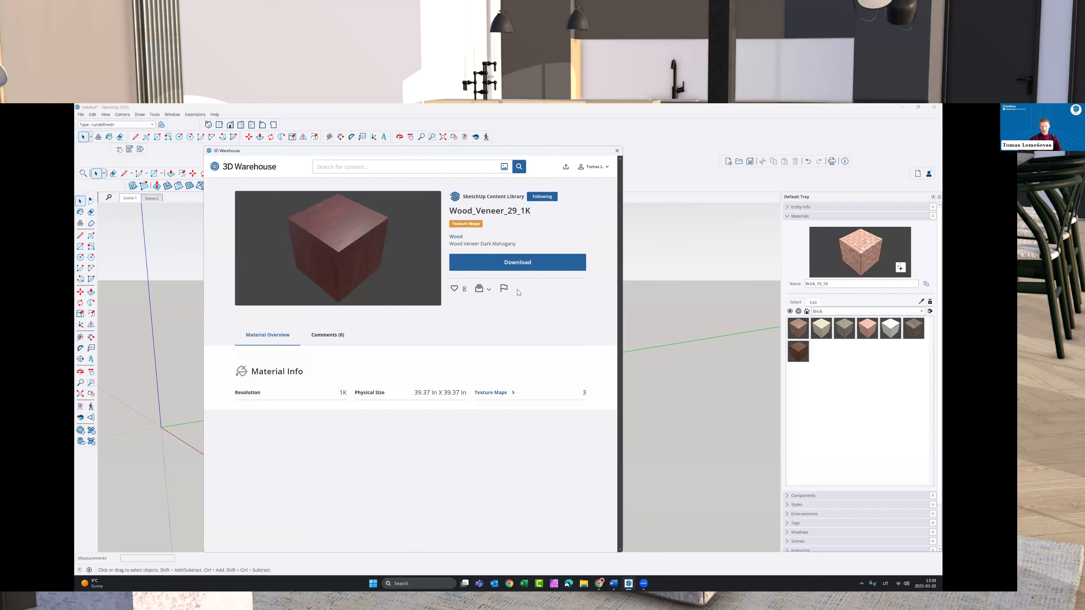
click(508, 396)
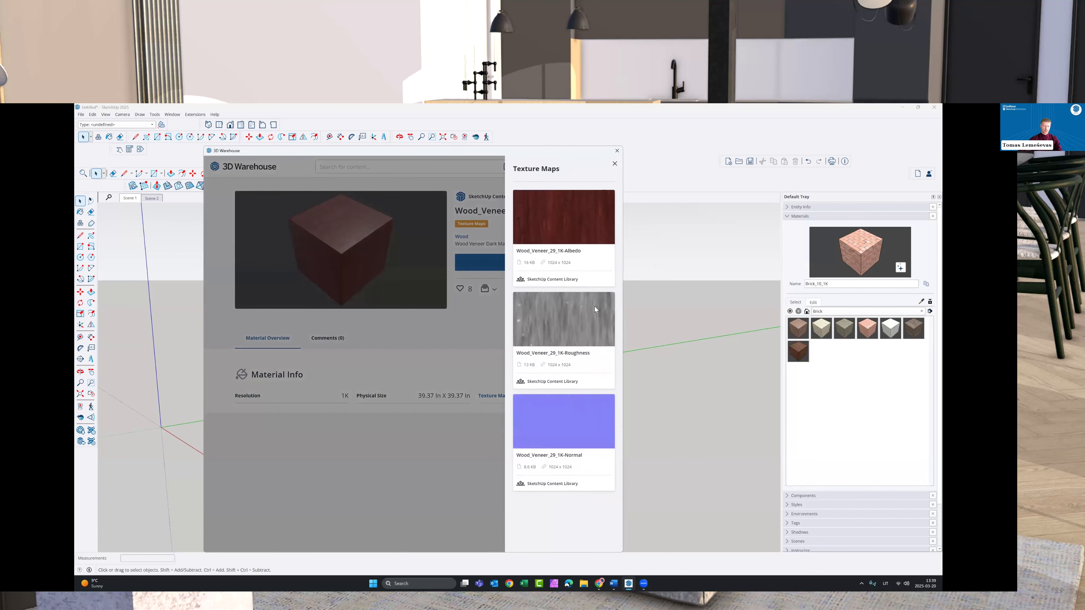
- Examine the texture settings of the Brick_10_1K material beside the veneer's maps, and return to the SketchUp Content Library page
click(813, 303)
scroll(817, 429, down, 2)
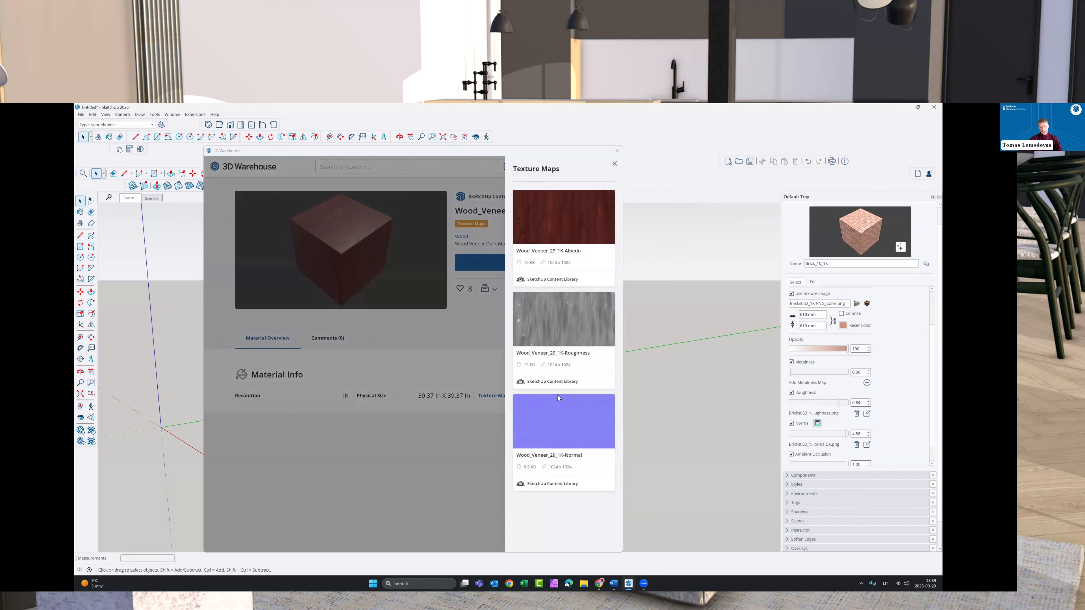
right_click(547, 472)
click(567, 422)
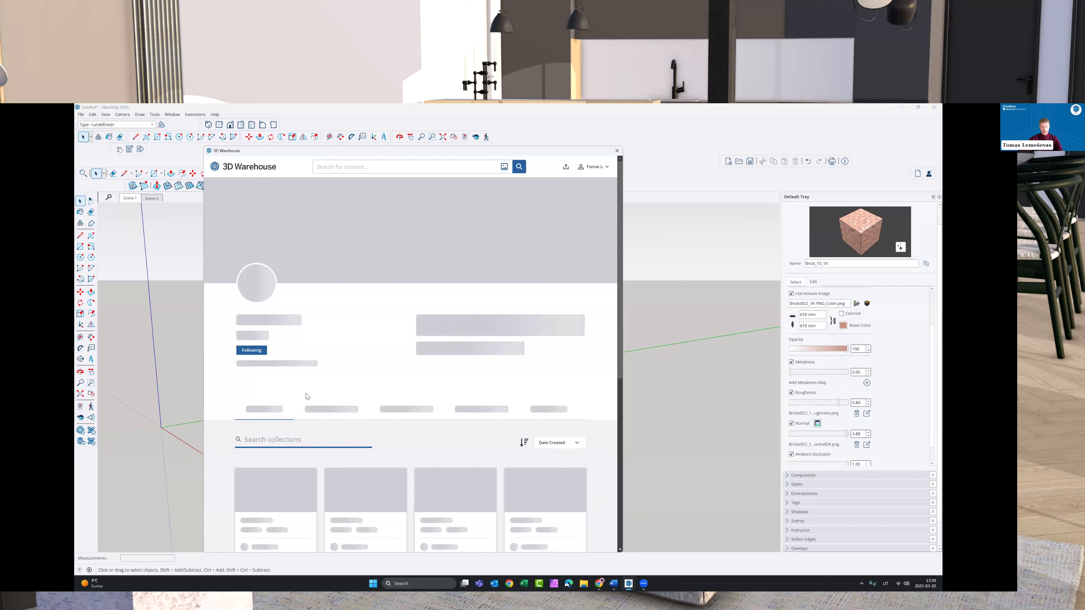
- Return to the 3D Warehouse home page and look at its My 3D Warehouse and Discover What's New sections
click(217, 168)
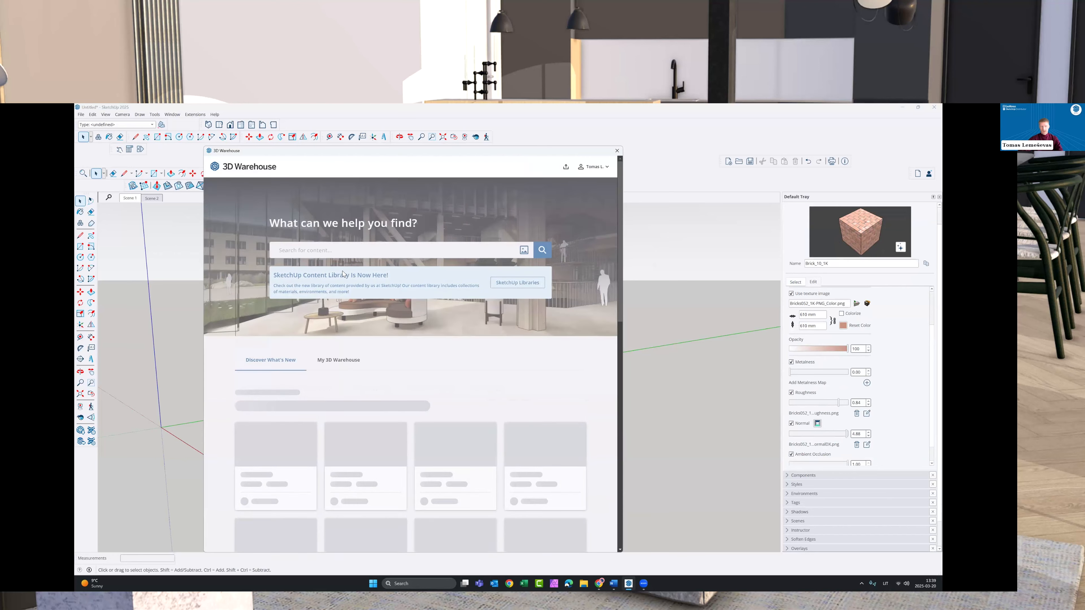
click(353, 363)
click(294, 362)
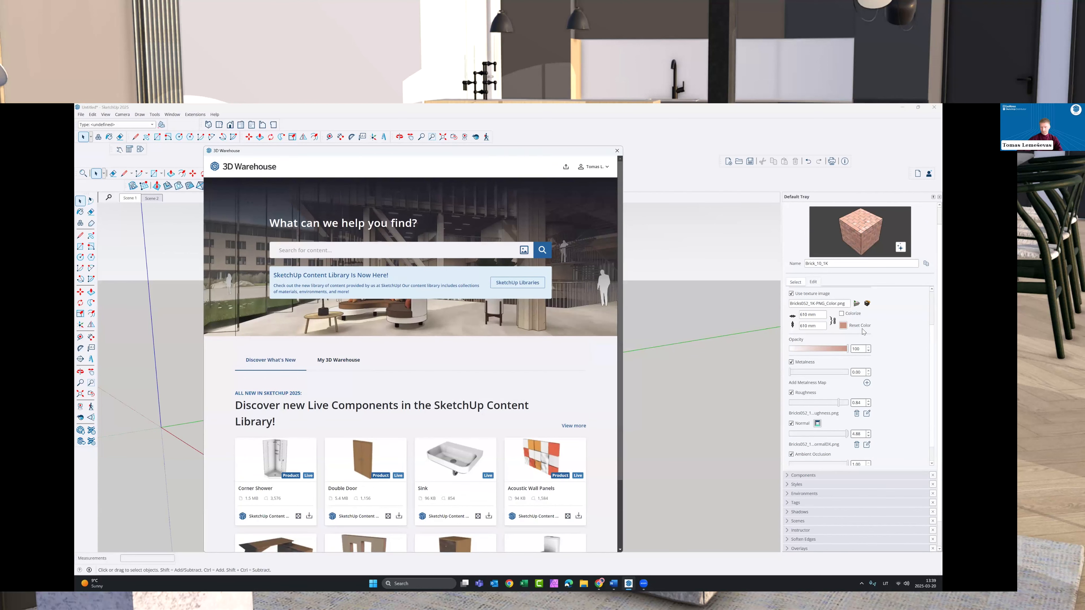
- Show the Brick material list, reopen 3D Warehouse from Materials to view Wood_Veneer_28_1K, and return to the home page
scroll(816, 342, up, 5)
click(795, 302)
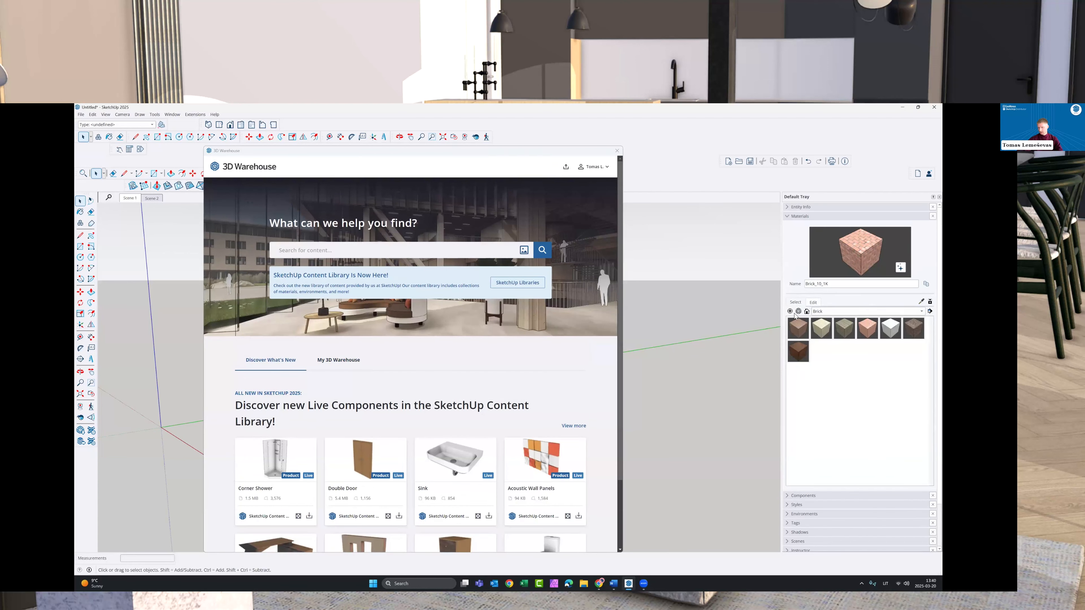
click(798, 312)
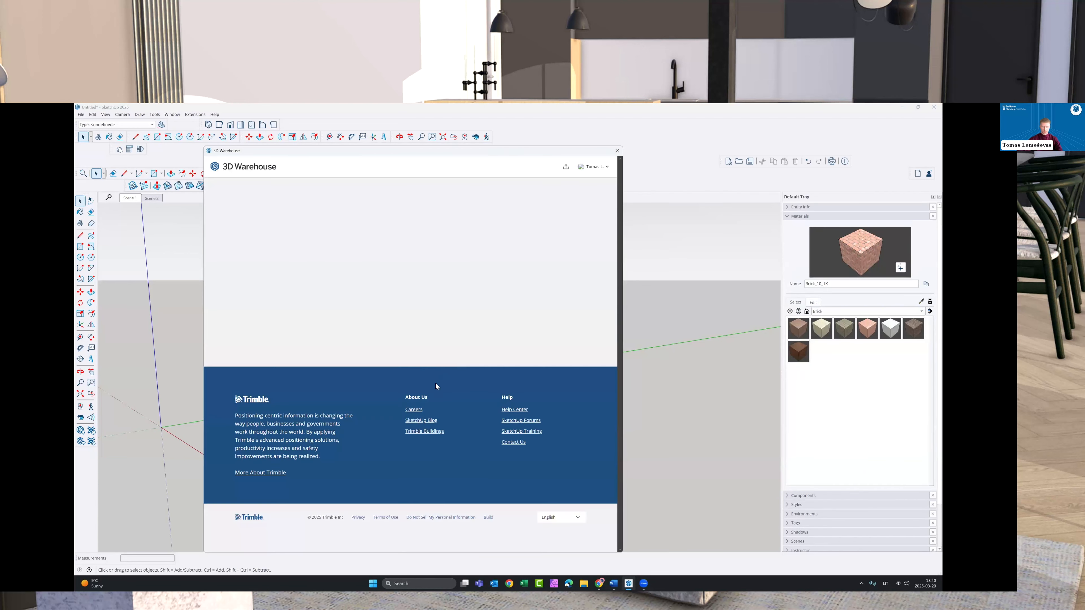
click(285, 337)
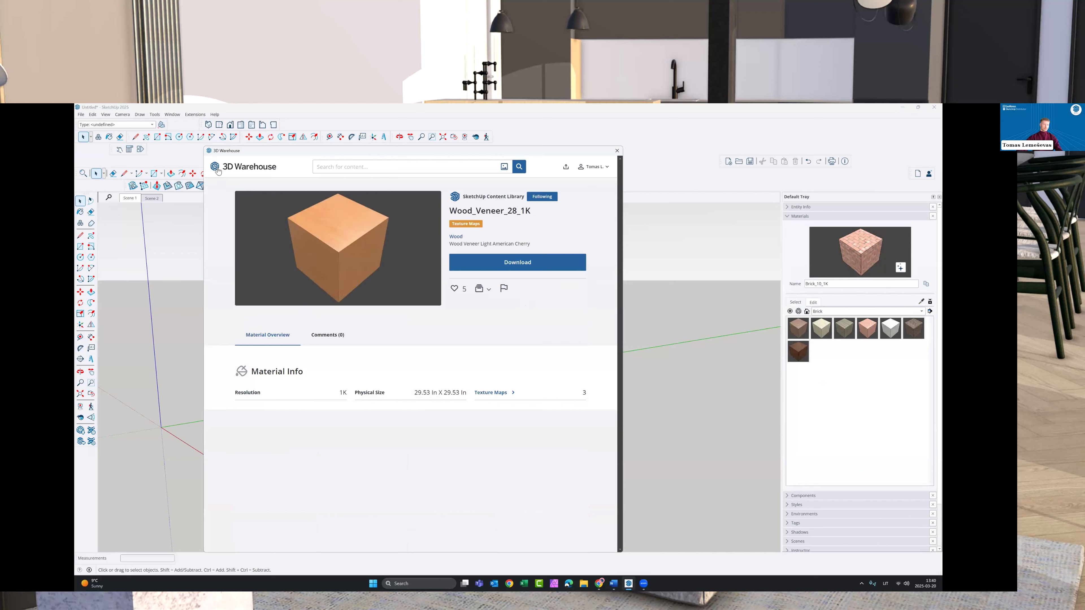
click(216, 167)
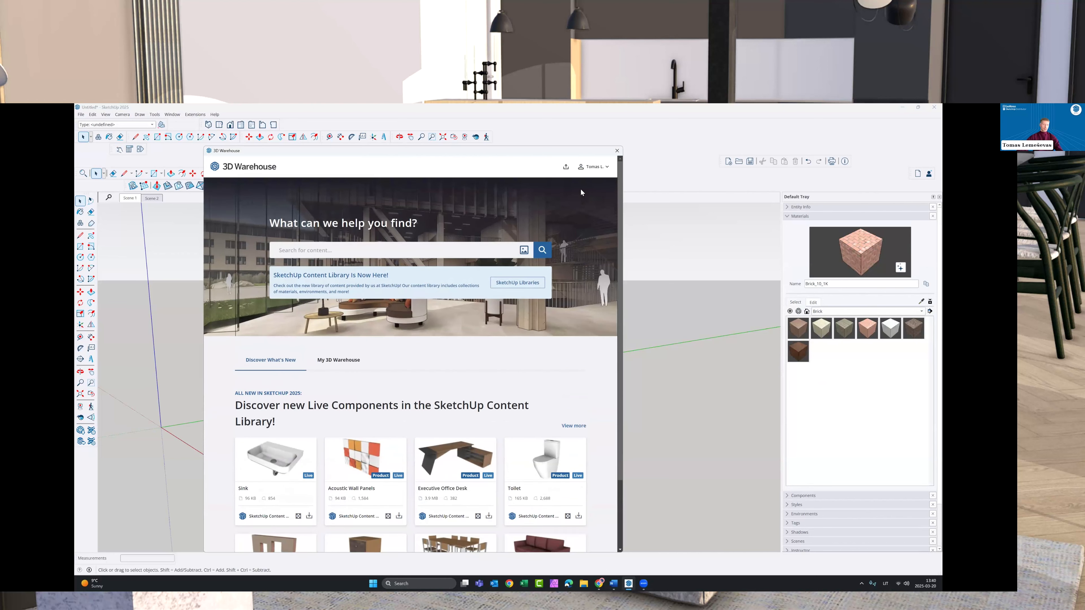
- Check the options in the 3D Warehouse account menu and close the 3D Warehouse window
click(597, 168)
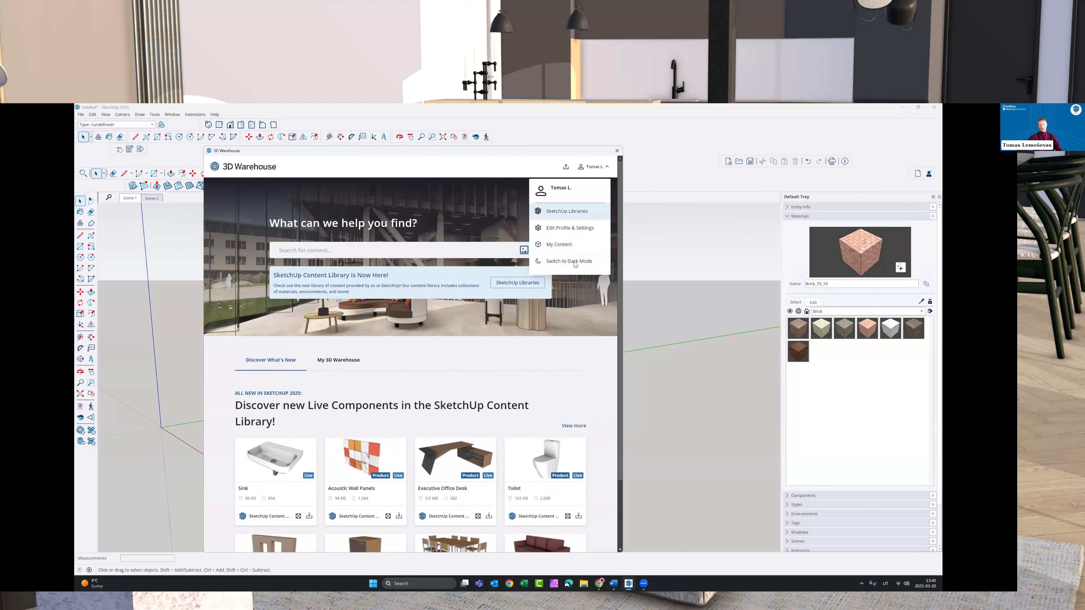
click(590, 167)
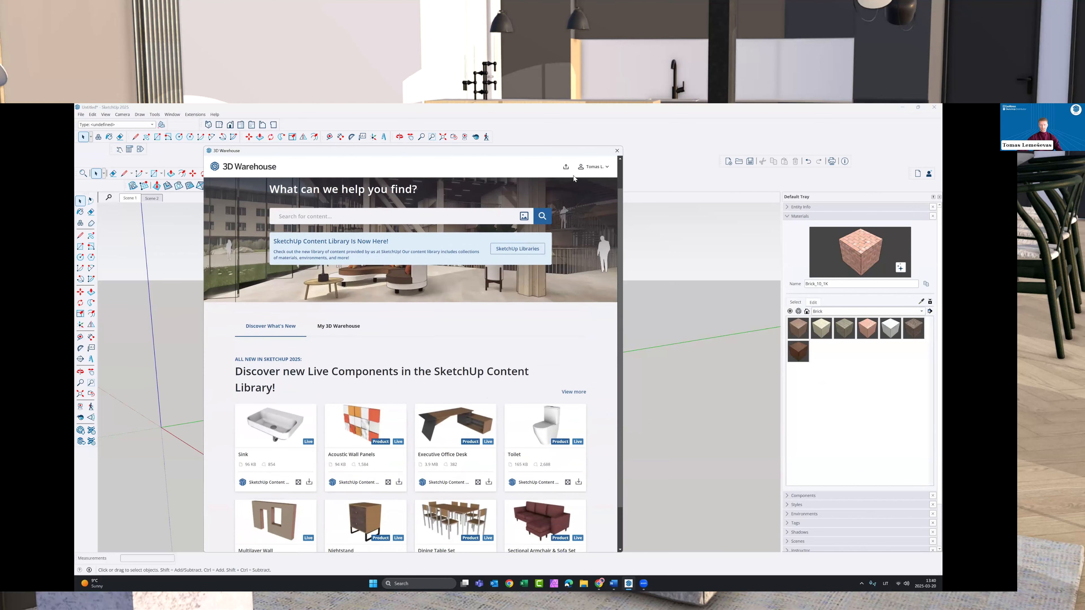
click(590, 168)
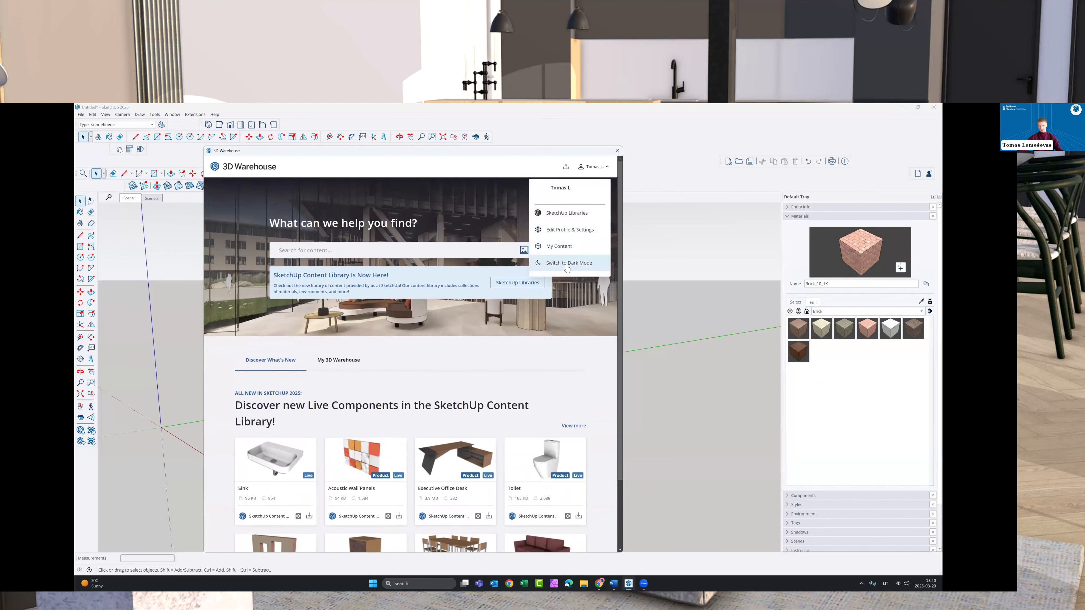
drag(596, 156, 629, 154)
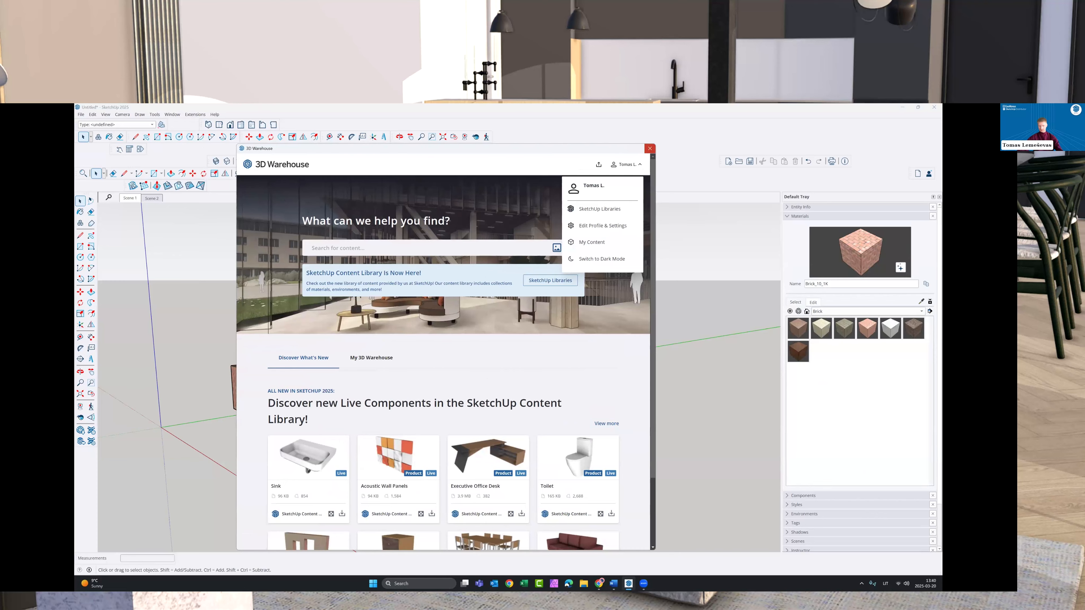
click(648, 150)
- Switch to 3D Warehouse in the web browser and sign out of the account
key(alt+Tab)
click(922, 148)
click(891, 254)
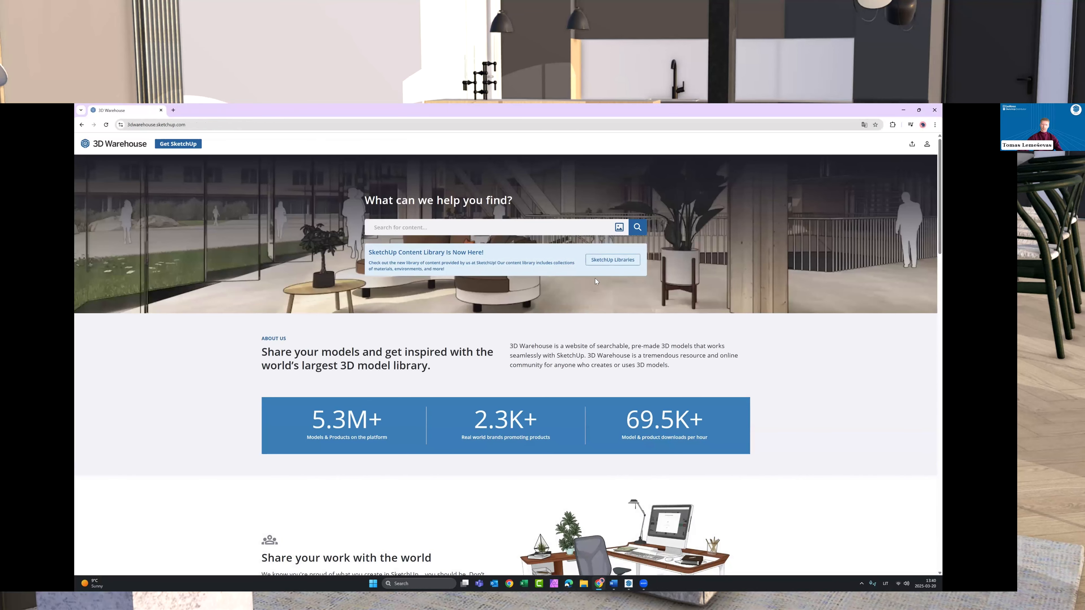
- Open the SketchUp Content Library, list its models, and open the Acoustic Ceiling model's page
click(612, 259)
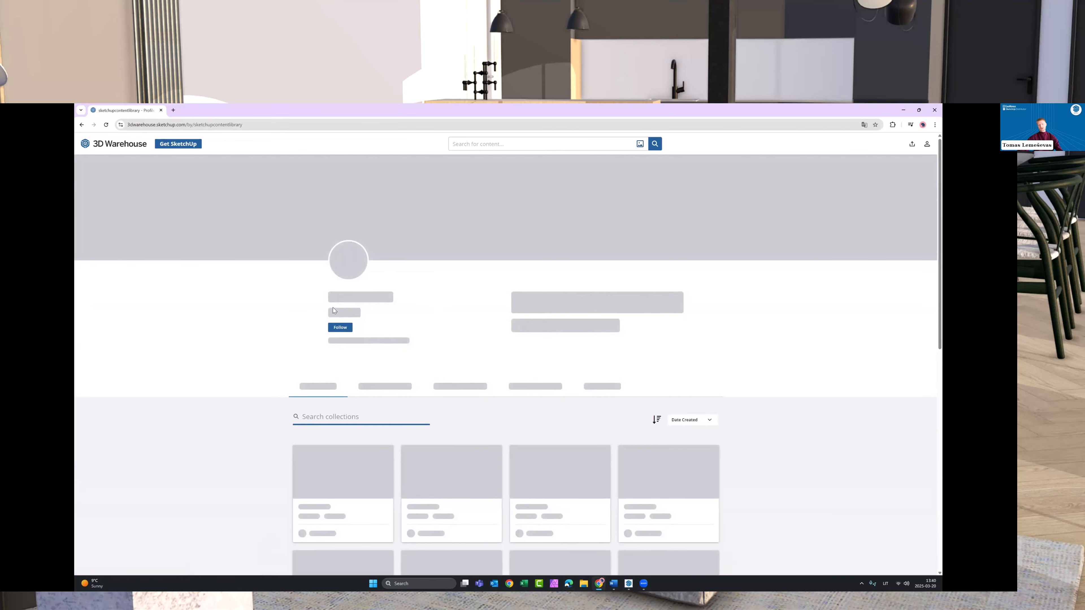
scroll(417, 331, down, 1)
click(370, 332)
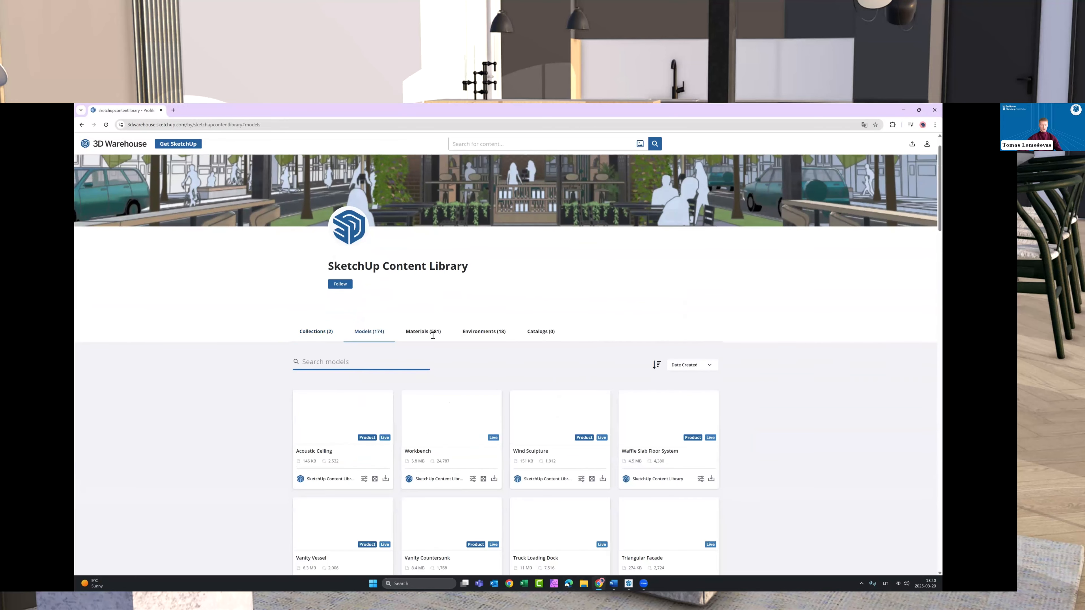
click(425, 332)
click(379, 330)
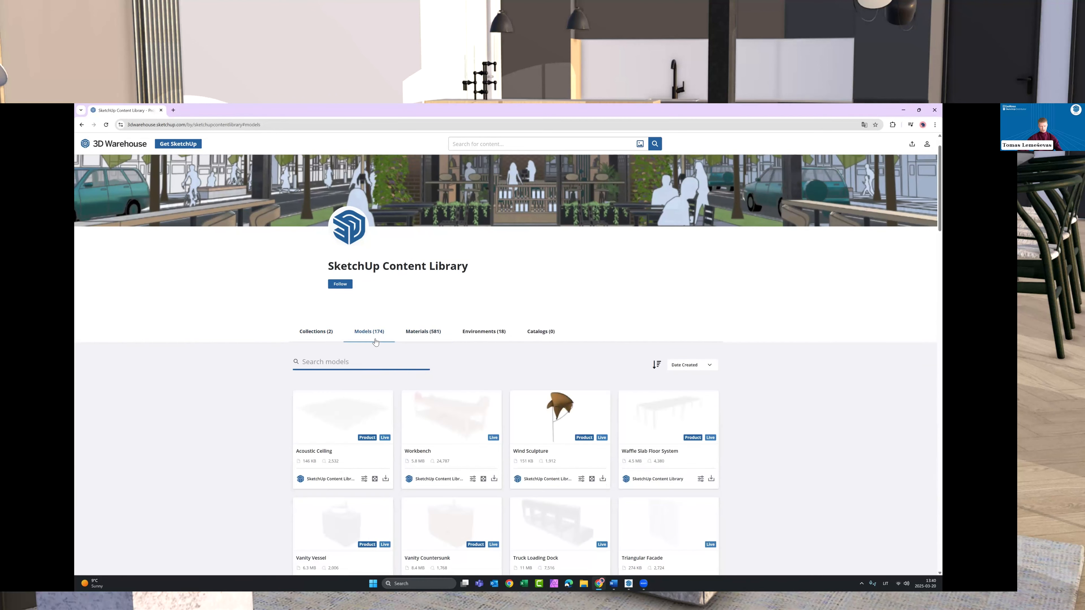
scroll(375, 342, down, 2)
click(374, 348)
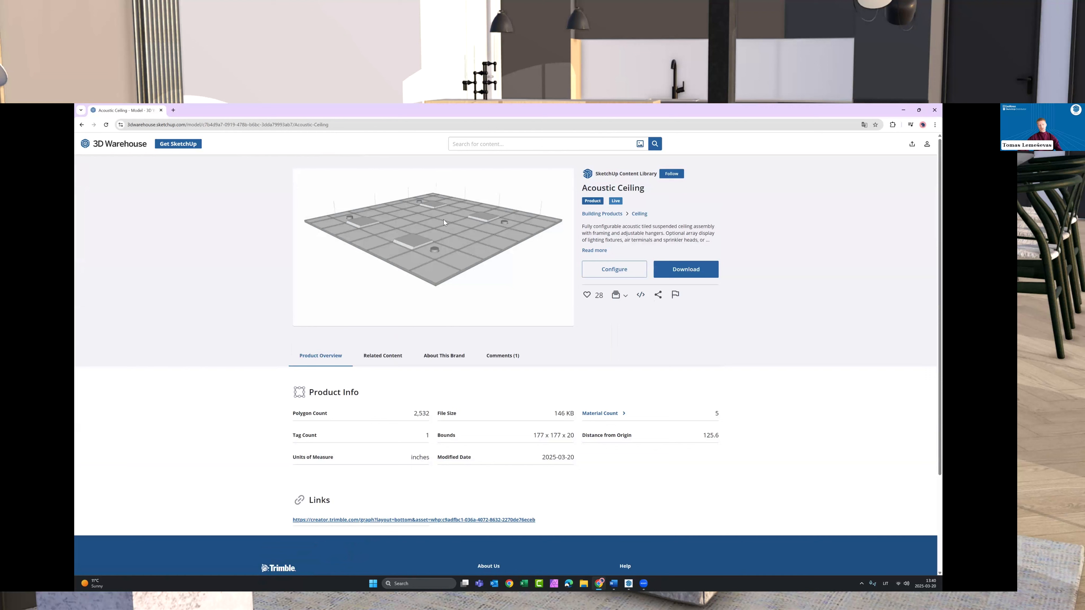
- Try to configure the Acoustic Ceiling live component without being signed in, and dismiss the subscription offer
click(456, 246)
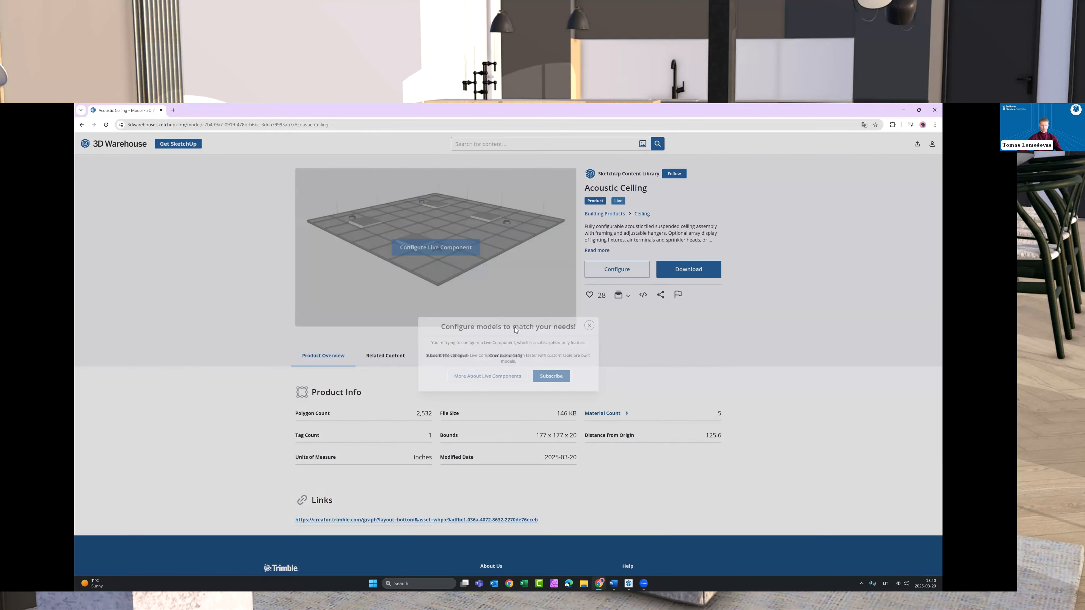
drag(429, 269, 547, 330)
click(558, 275)
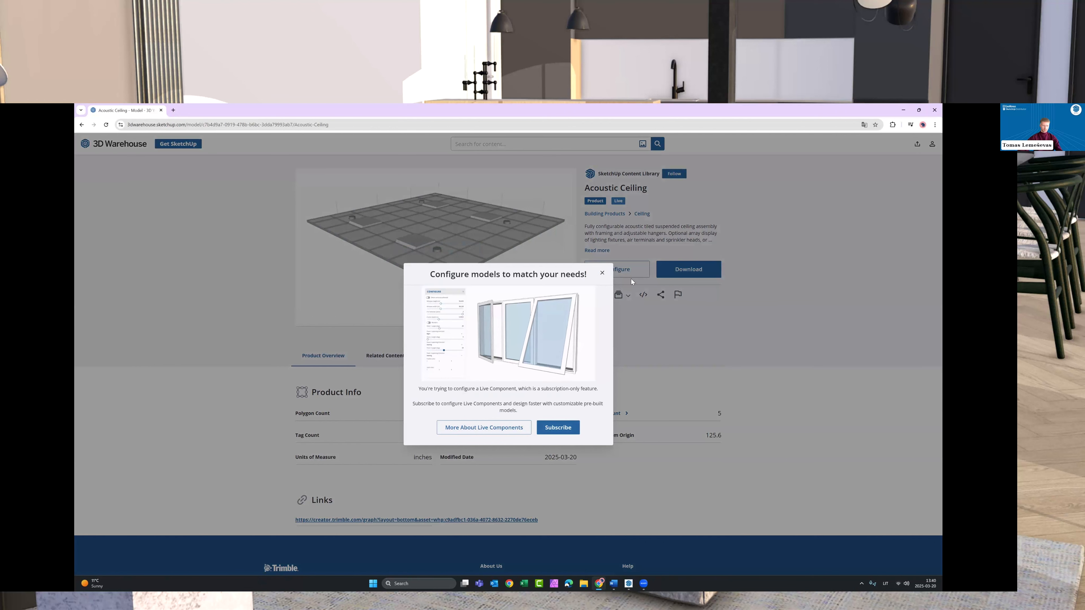
click(602, 273)
- Request the Acoustic Ceiling download and sign in to Trimble with the saved account e-mail and the account password
click(688, 274)
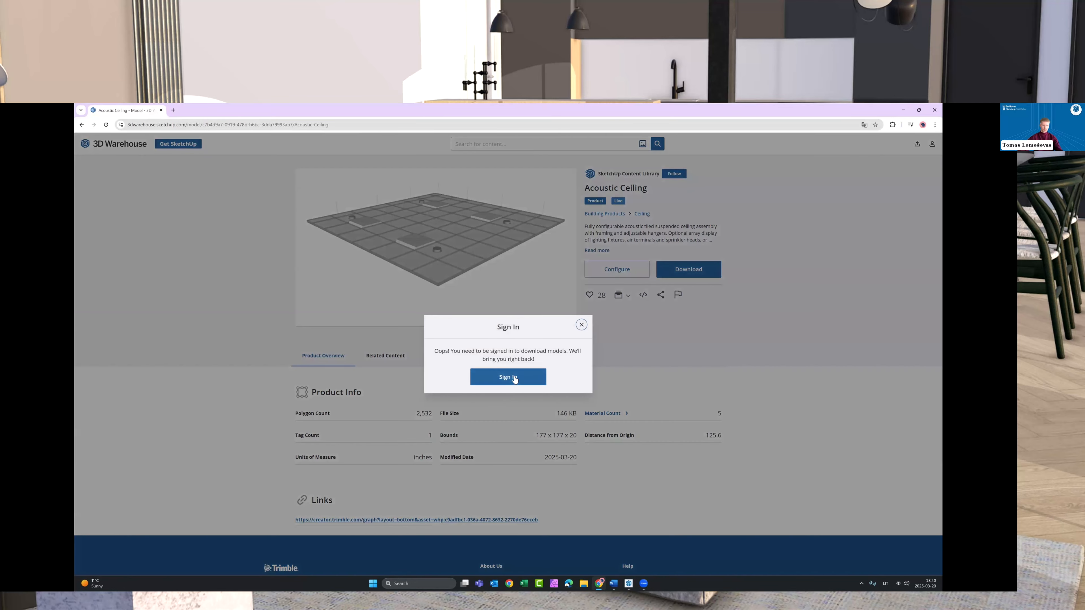
click(514, 376)
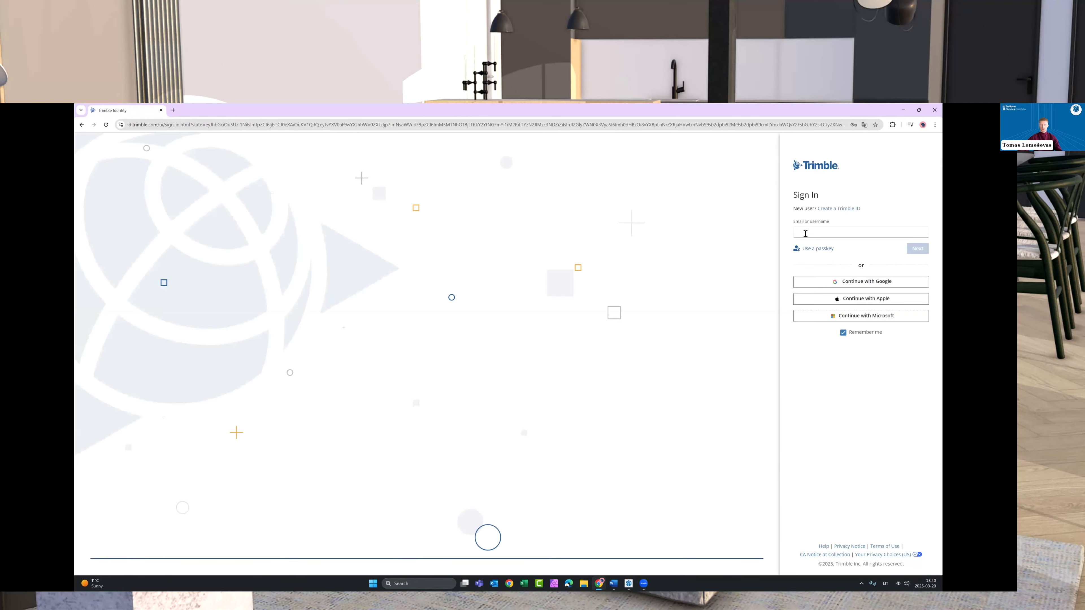
click(820, 233)
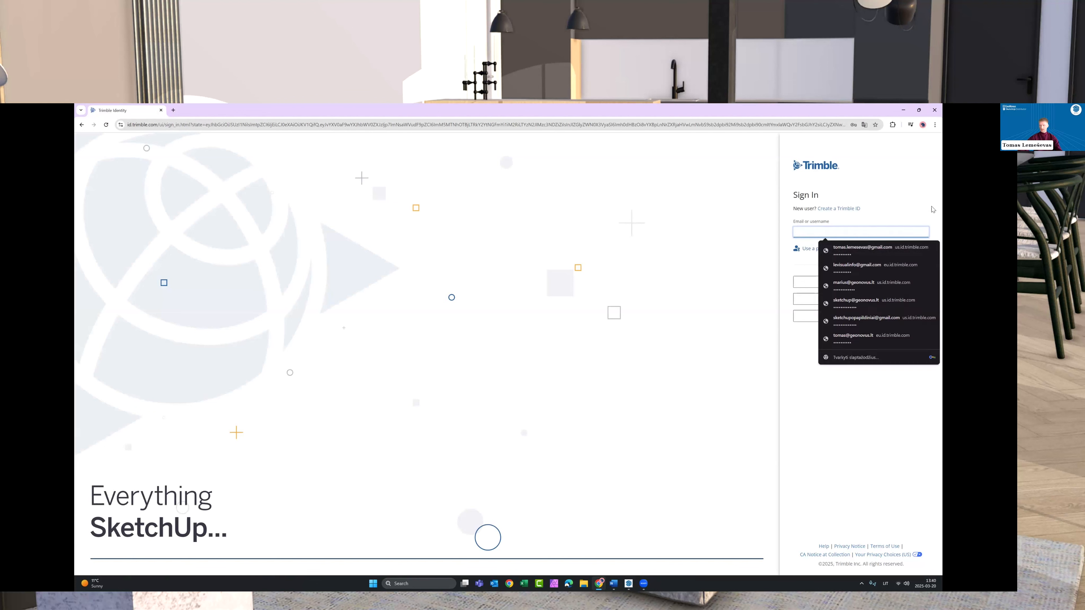
click(930, 299)
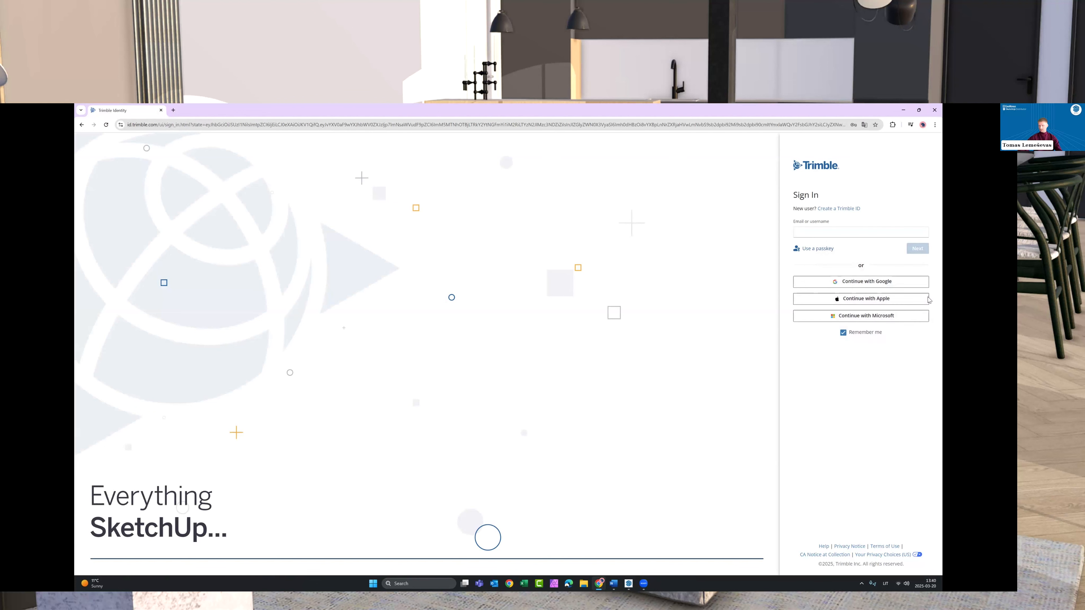
click(860, 232)
click(856, 252)
click(914, 249)
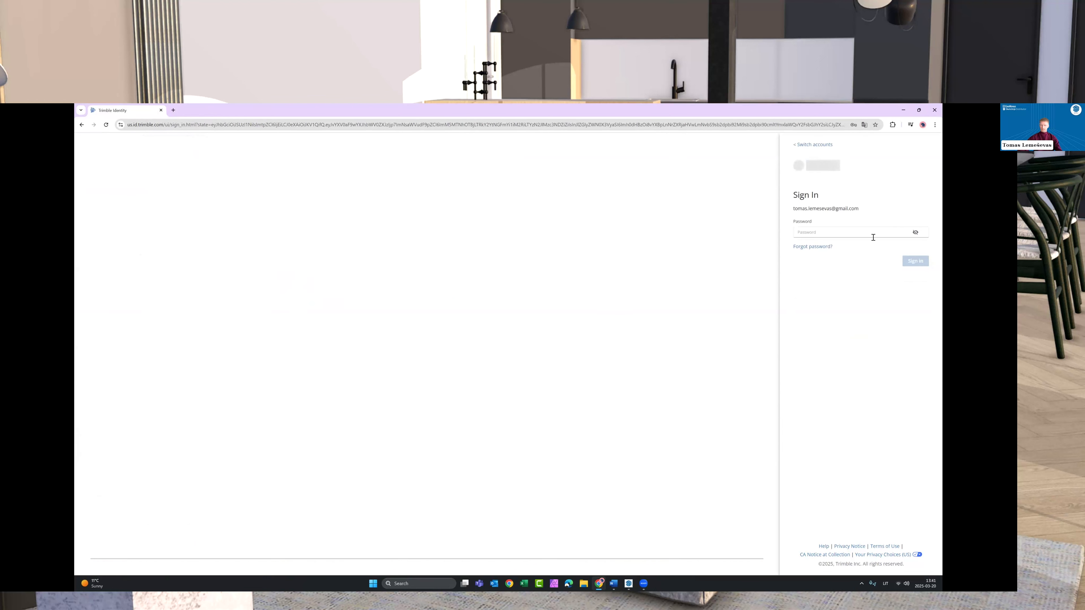
click(888, 250)
click(916, 260)
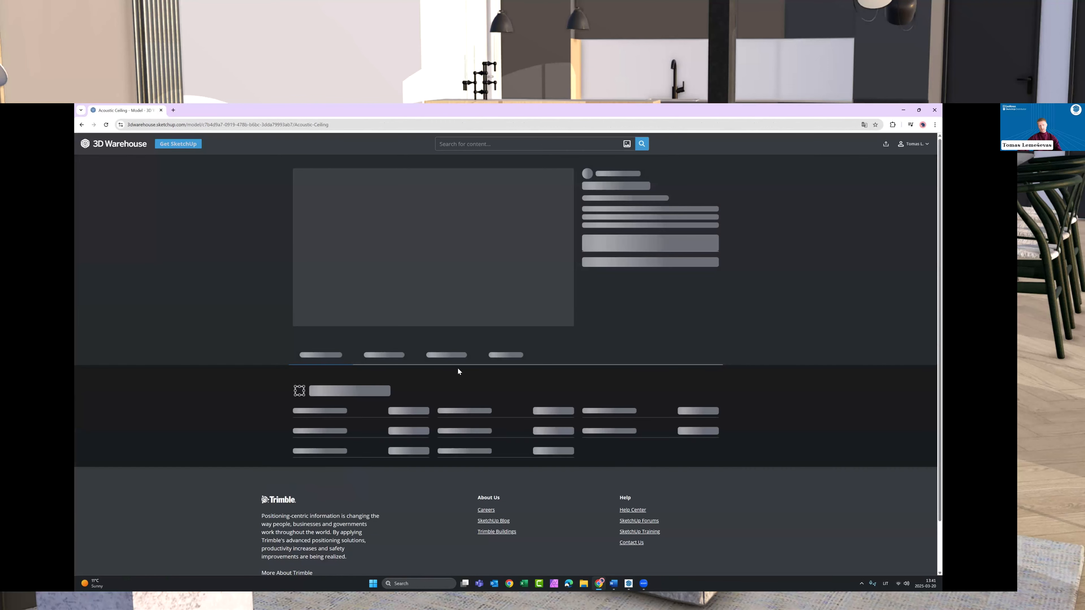
- Try to configure the Acoustic Ceiling live component with the signed-in account, and download the model
mouse_move(427, 250)
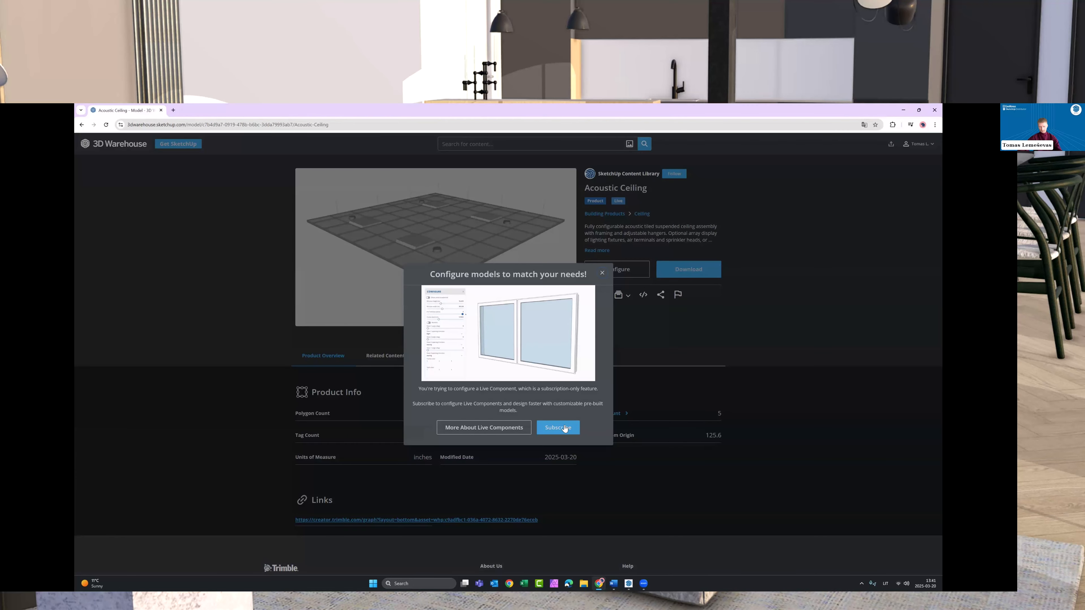
click(746, 257)
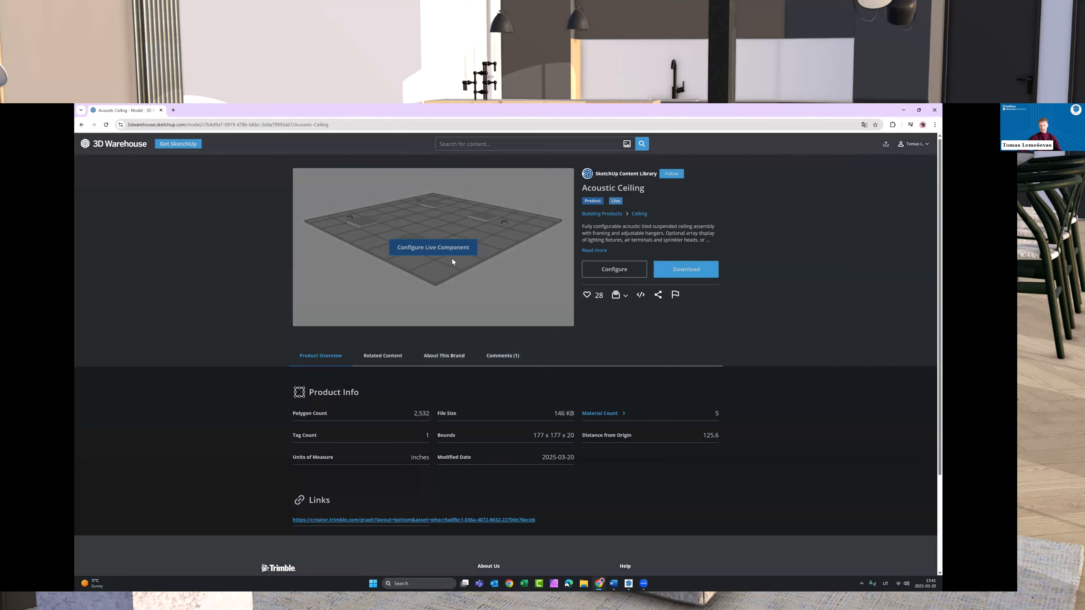
click(451, 257)
click(678, 281)
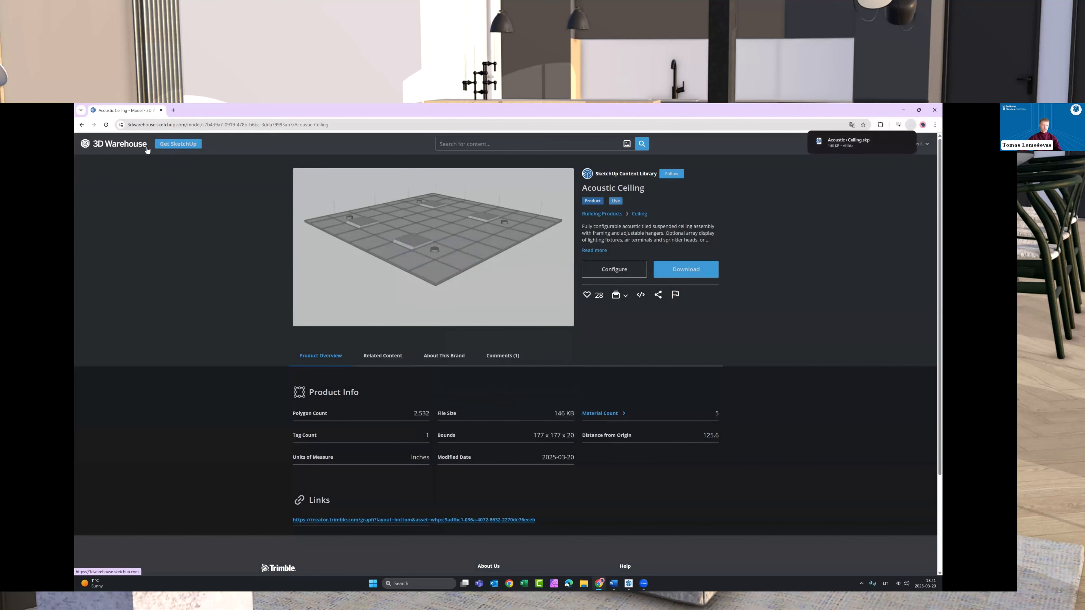
- Reopen the SketchUp Content Library from the home page, list its materials, and download Wood_Veneer_29_1K
click(124, 145)
click(613, 259)
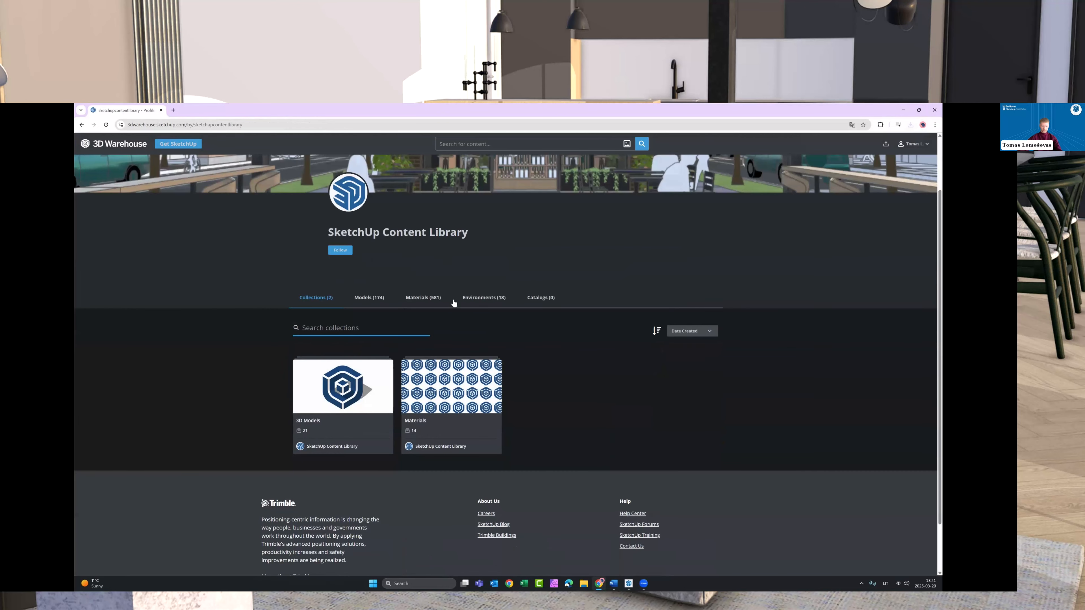
click(423, 297)
click(443, 400)
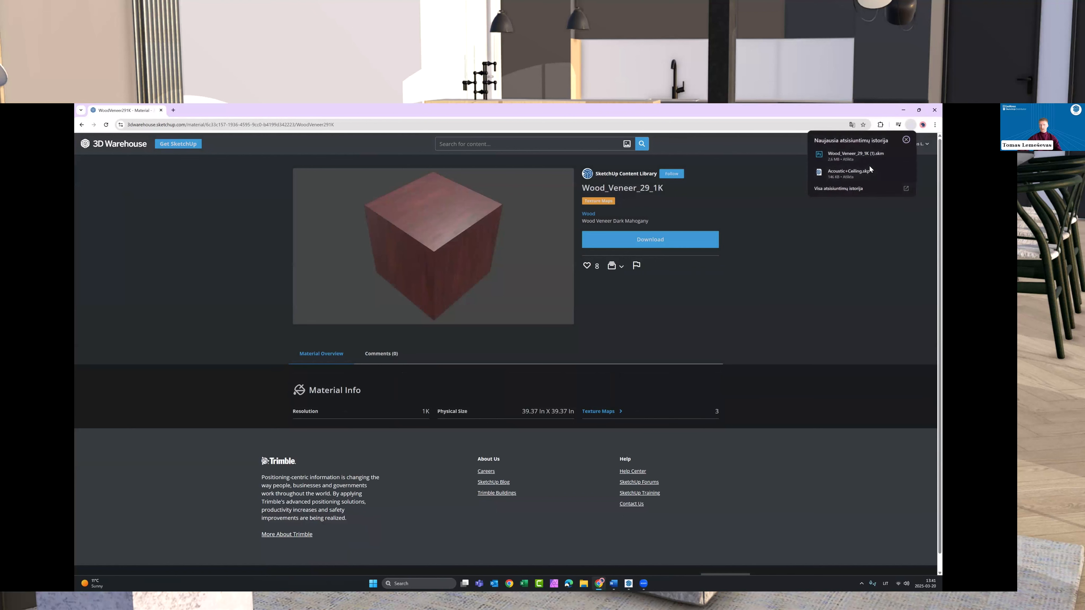
- Go back to the SketchUp Content Library page and look over its list of models
click(82, 124)
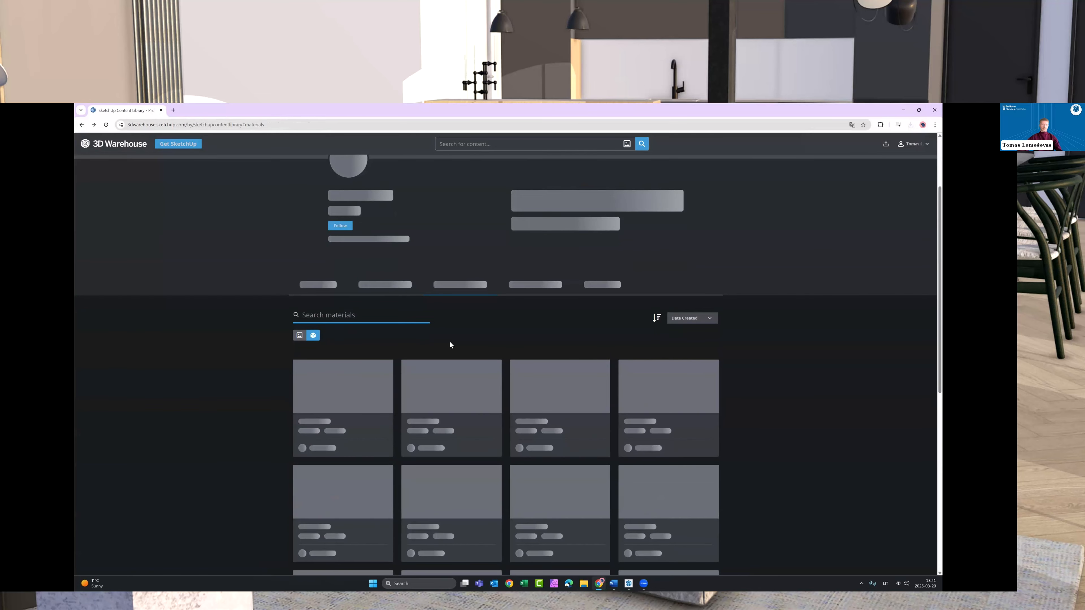
click(369, 272)
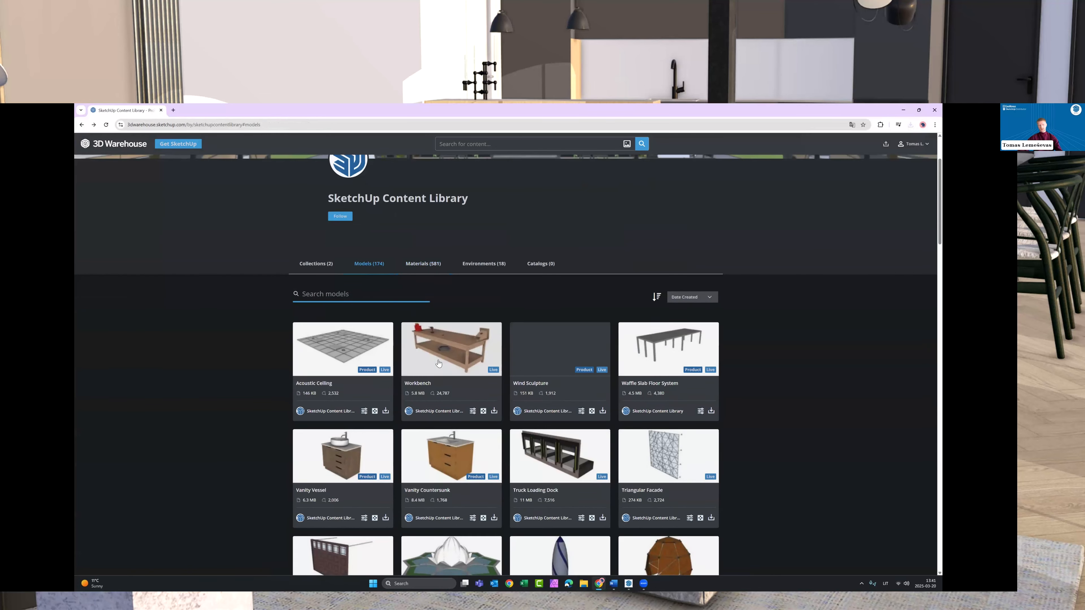
scroll(726, 404, up, 3)
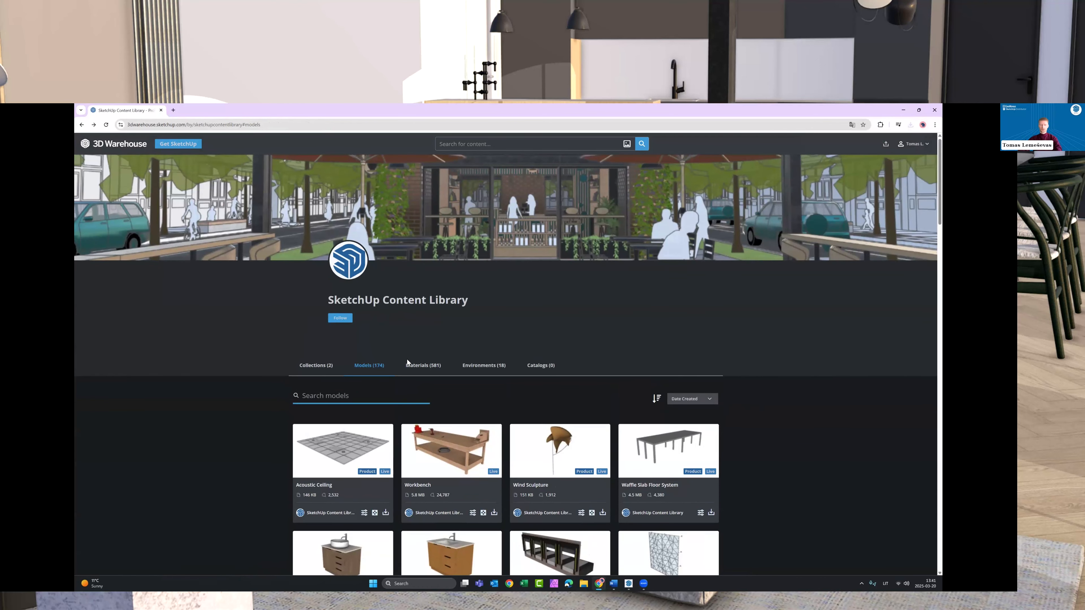
scroll(407, 363, down, 3)
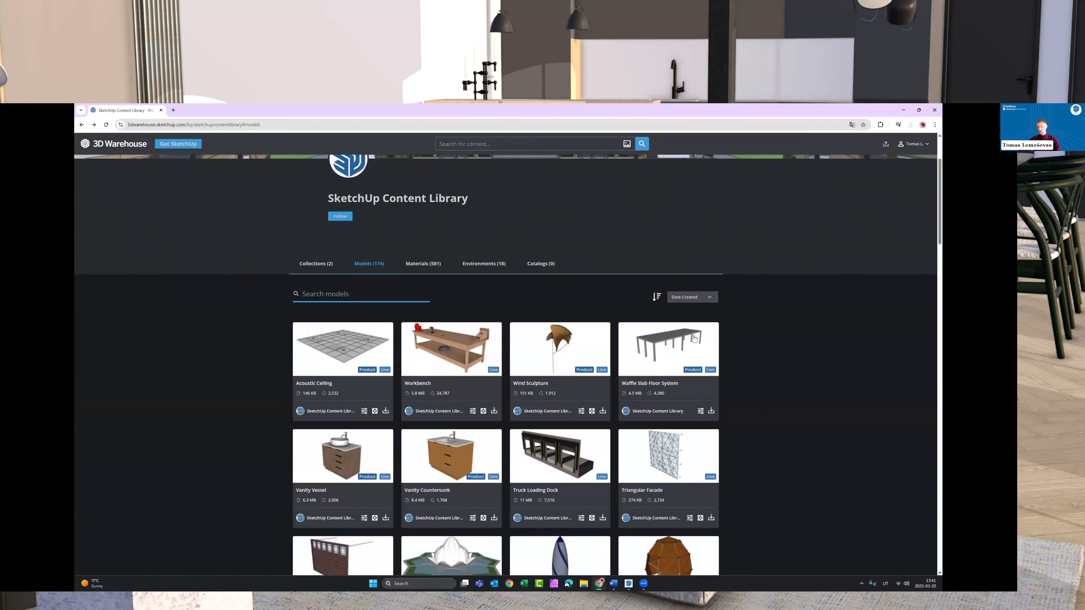
scroll(740, 363, up, 1)
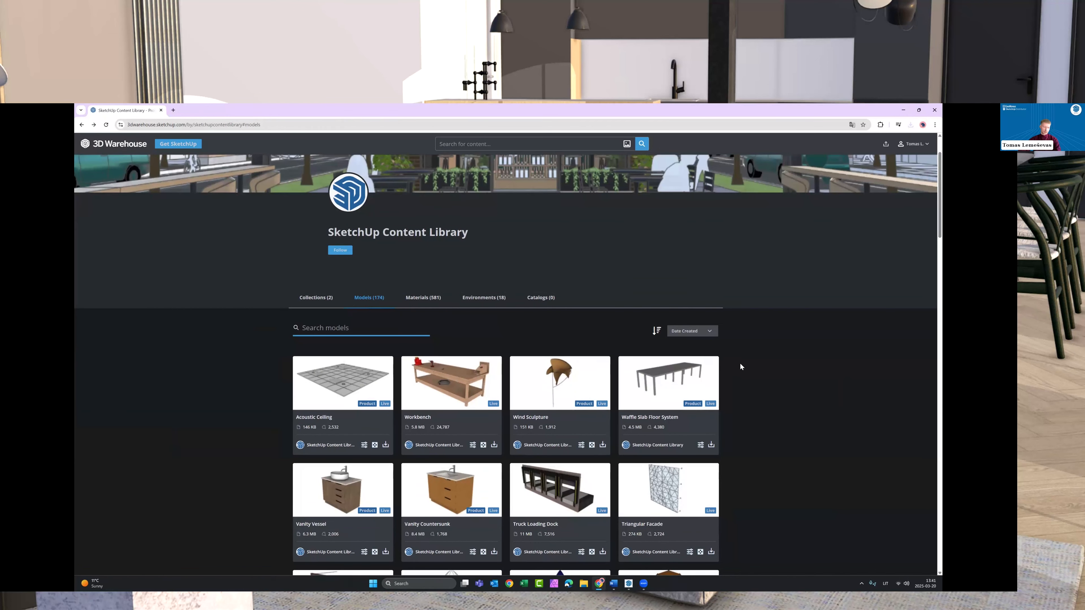
scroll(771, 368, up, 2)
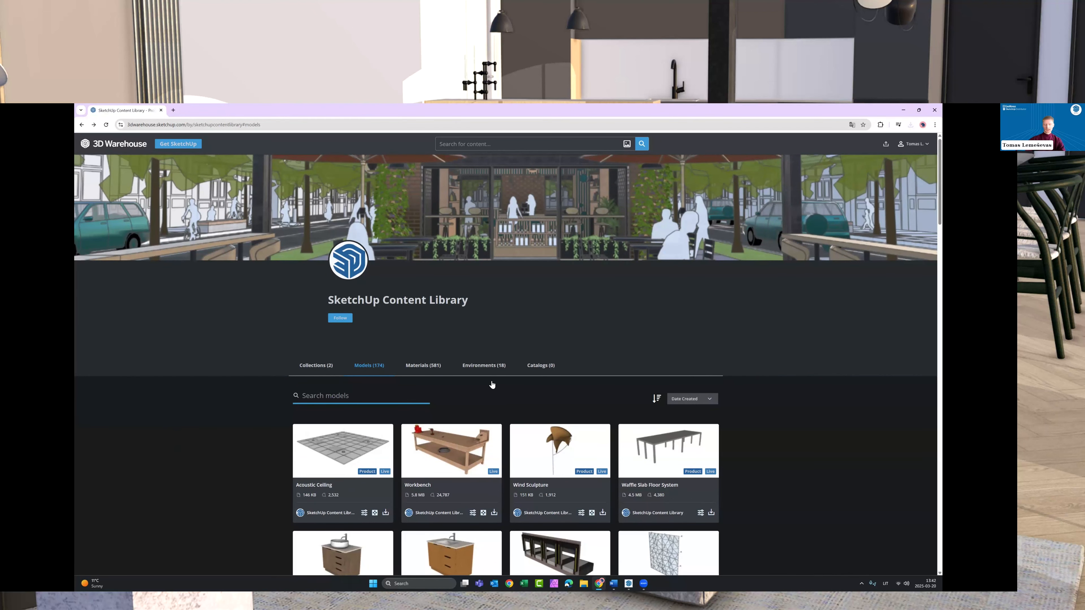
scroll(525, 285, down, 1)
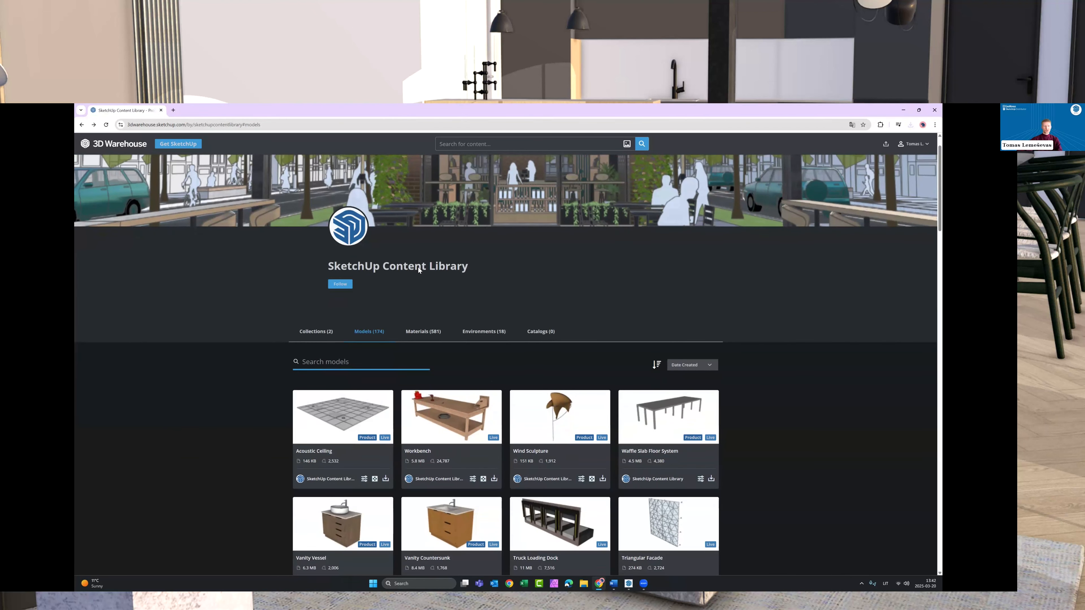
- Search the web for trimble creator in a new browser tab and open the Trimble Creator graph editor
click(599, 583)
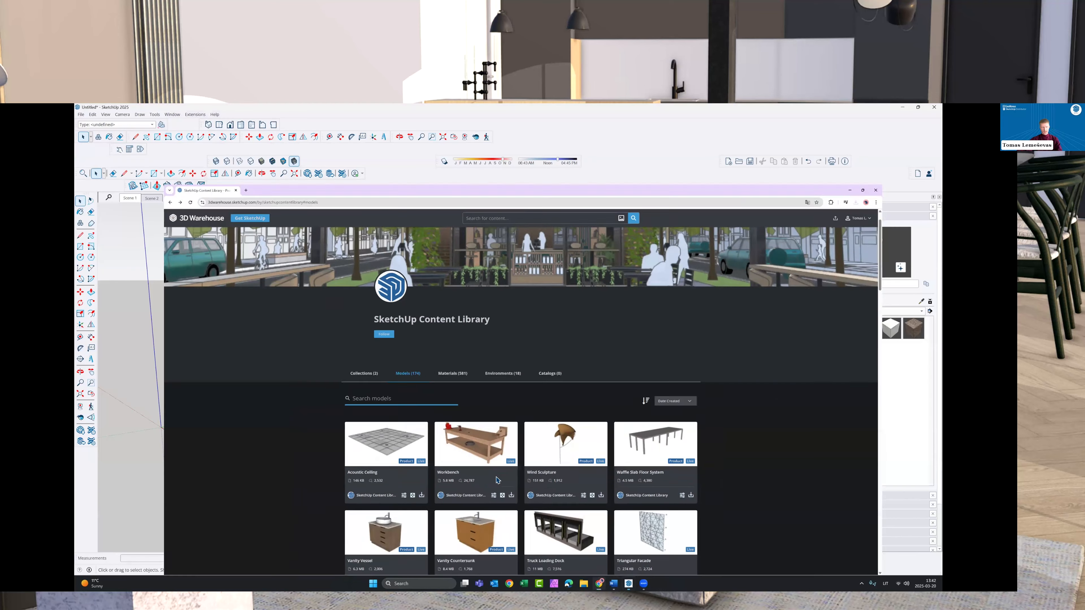
click(599, 583)
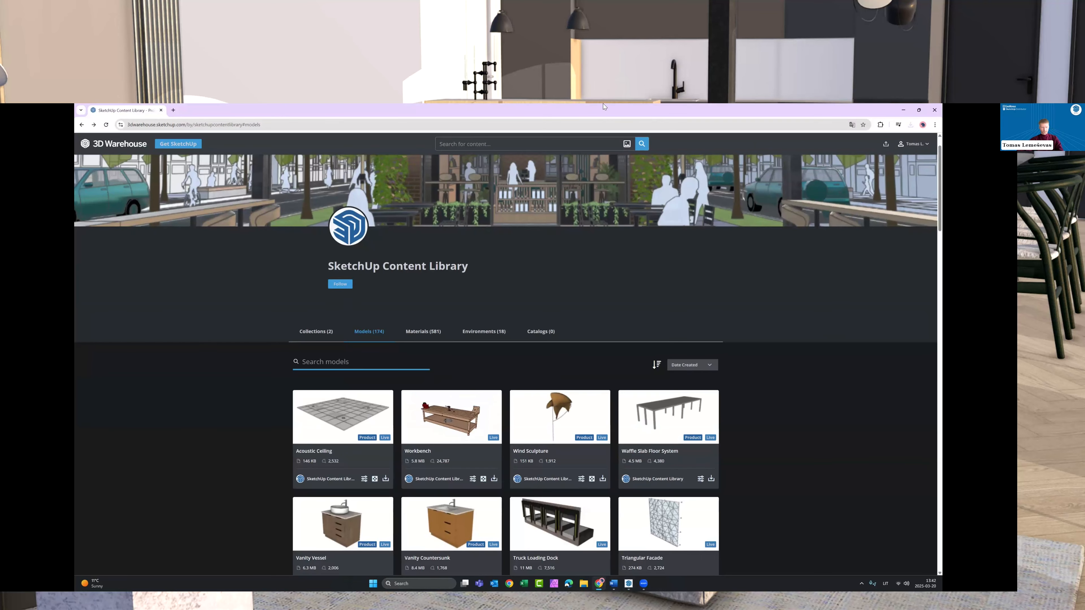
key(super+Down)
key(ctrl+t)
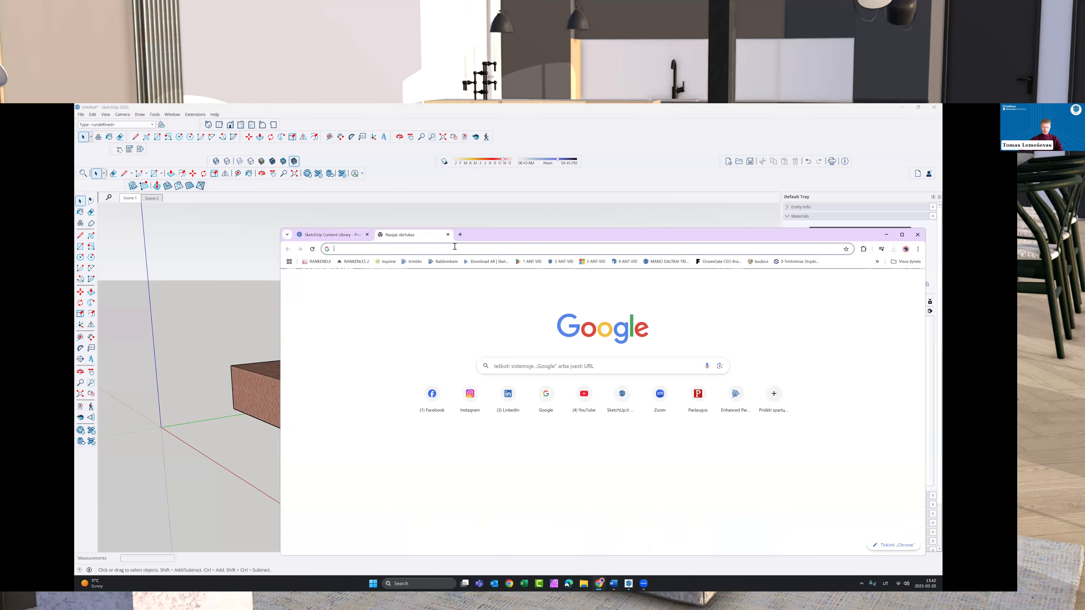
text(trimble creator)
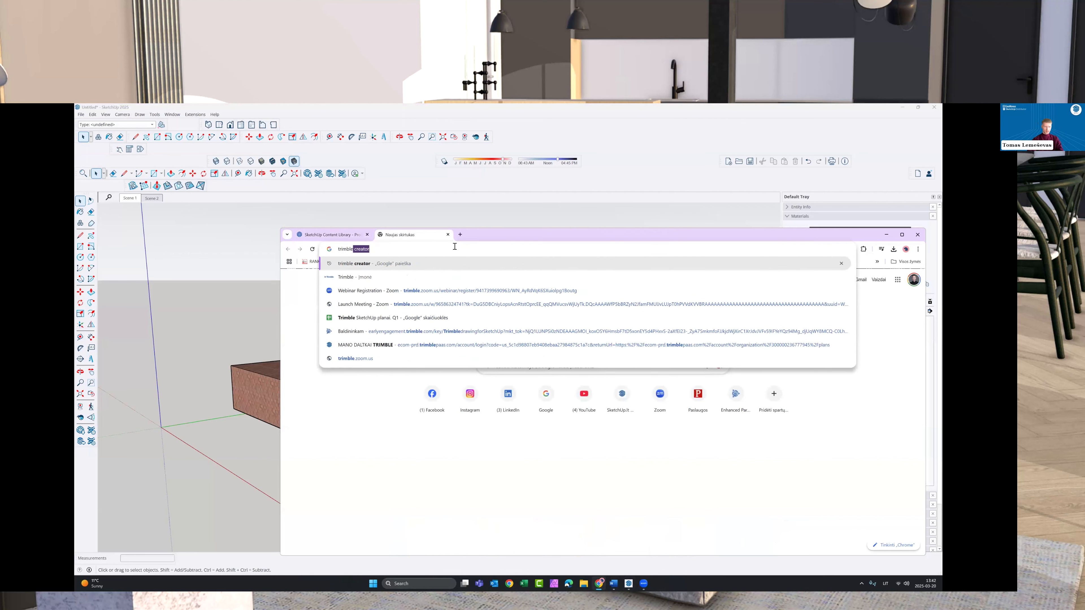
key(Return)
drag(502, 233, 368, 189)
click(371, 347)
click(768, 191)
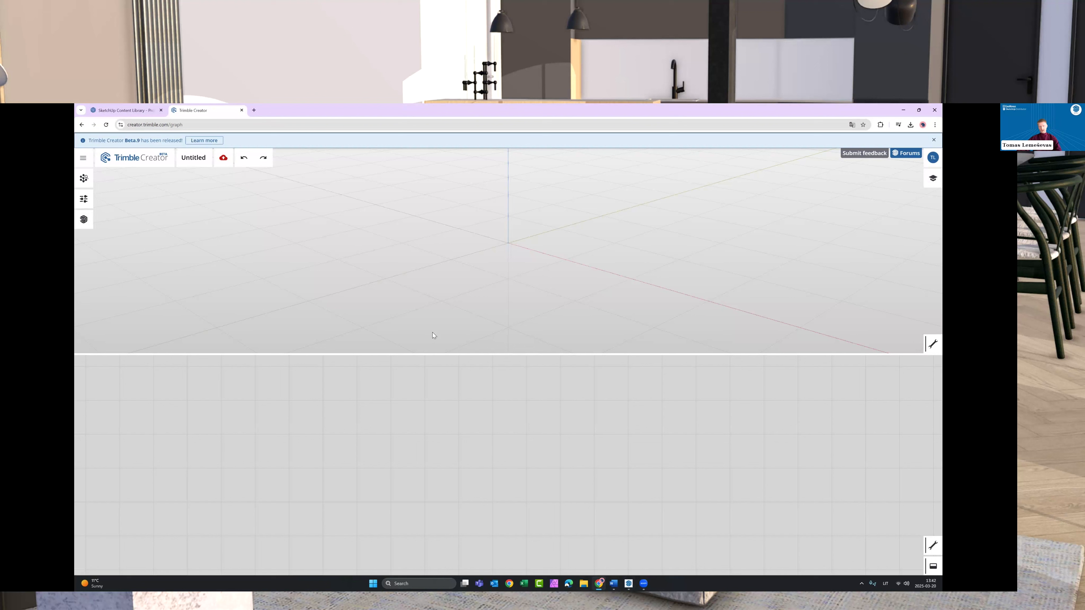
- Load the Reversing Points in a Curve pattern tutorial in Trimble Creator, discarding the unsaved changes
middle_drag(400, 334, 463, 299)
click(932, 179)
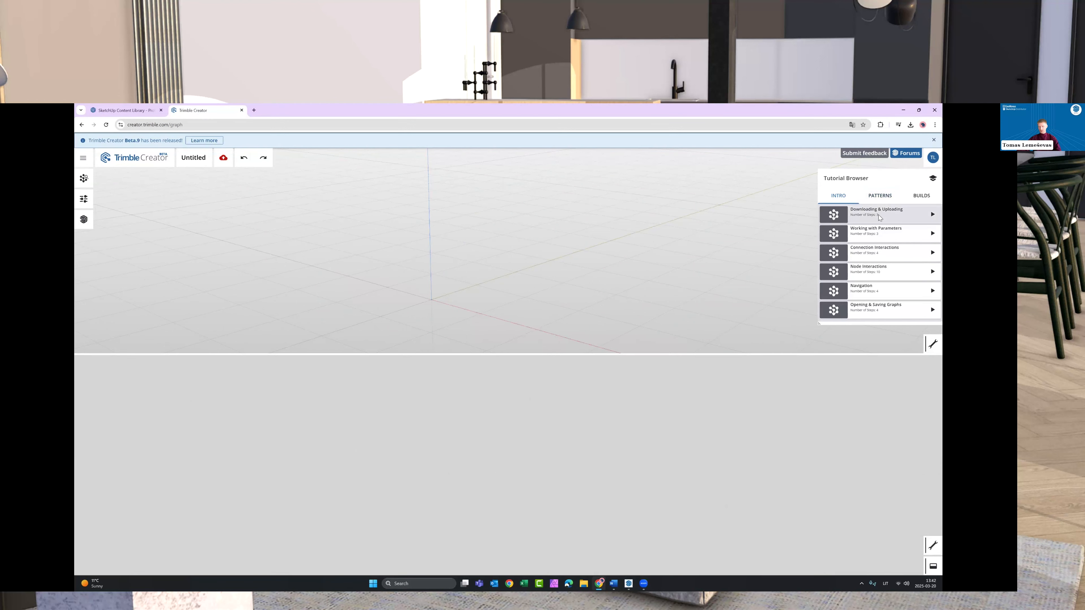
click(883, 197)
click(882, 213)
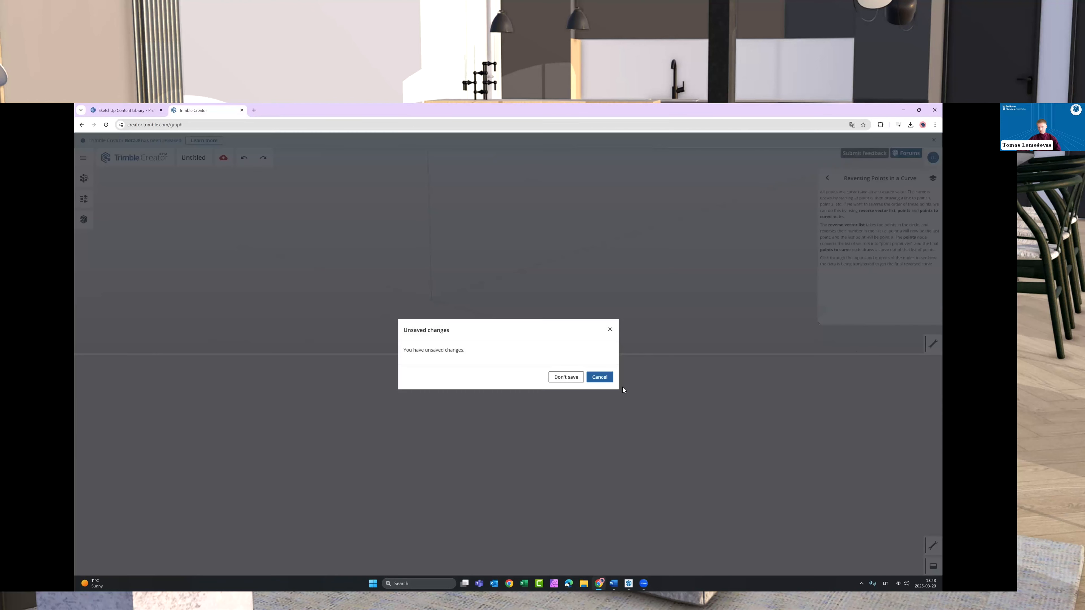
click(566, 378)
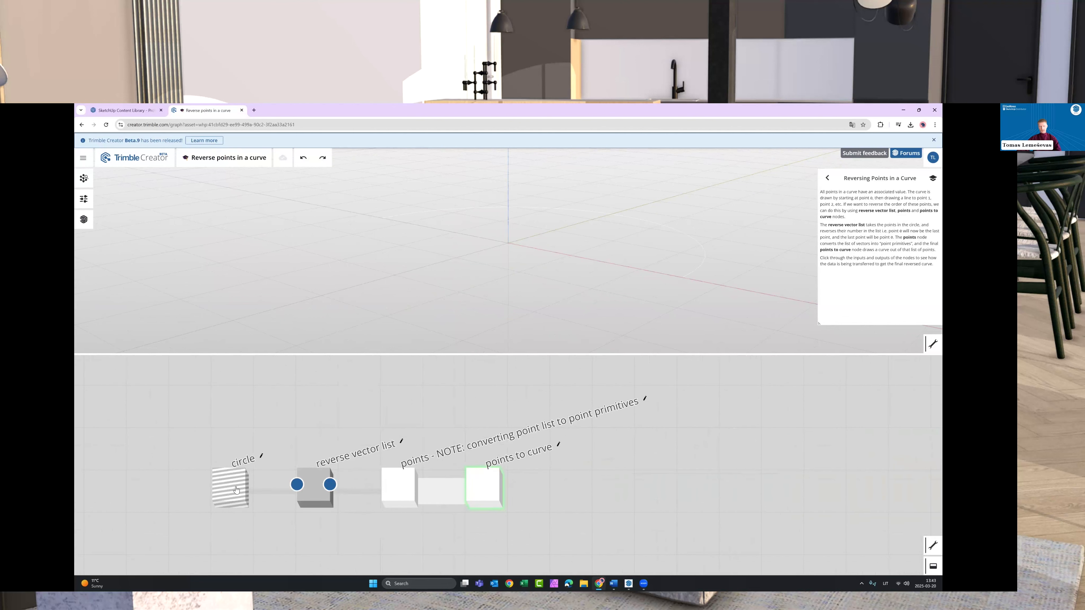
- Inspect the circle node's point outputs and its link to the reverse vector list node in the tutorial graph
click(247, 489)
click(246, 486)
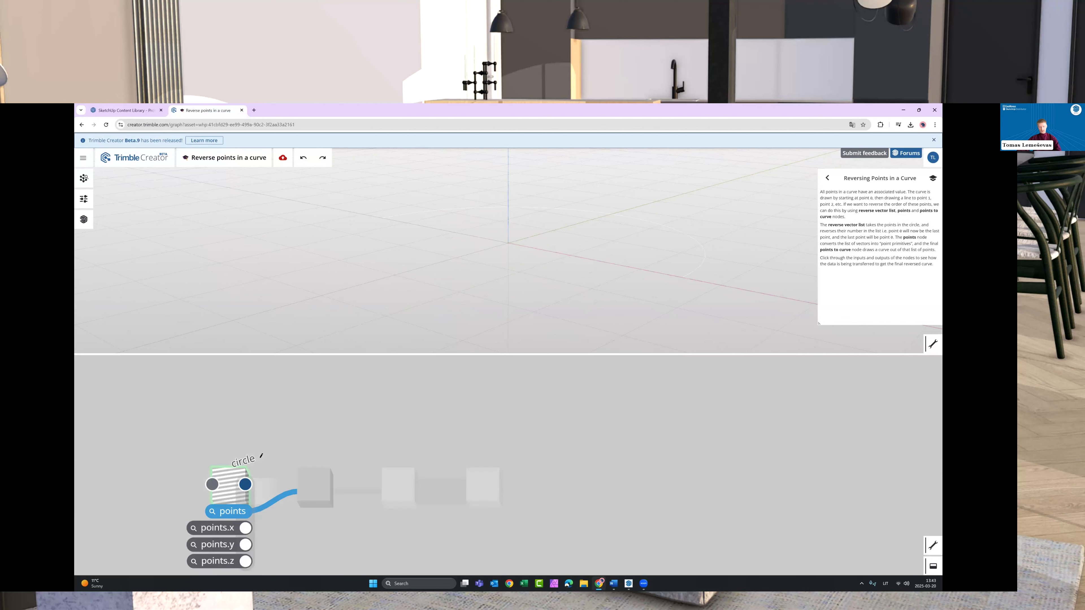
scroll(248, 512, down, 3)
click(242, 536)
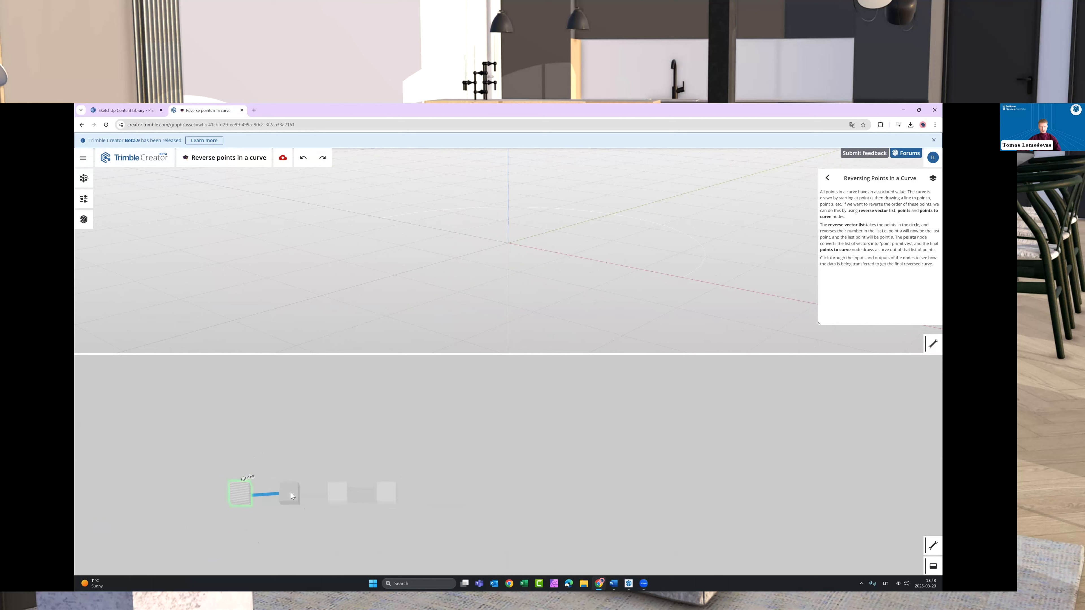
click(281, 492)
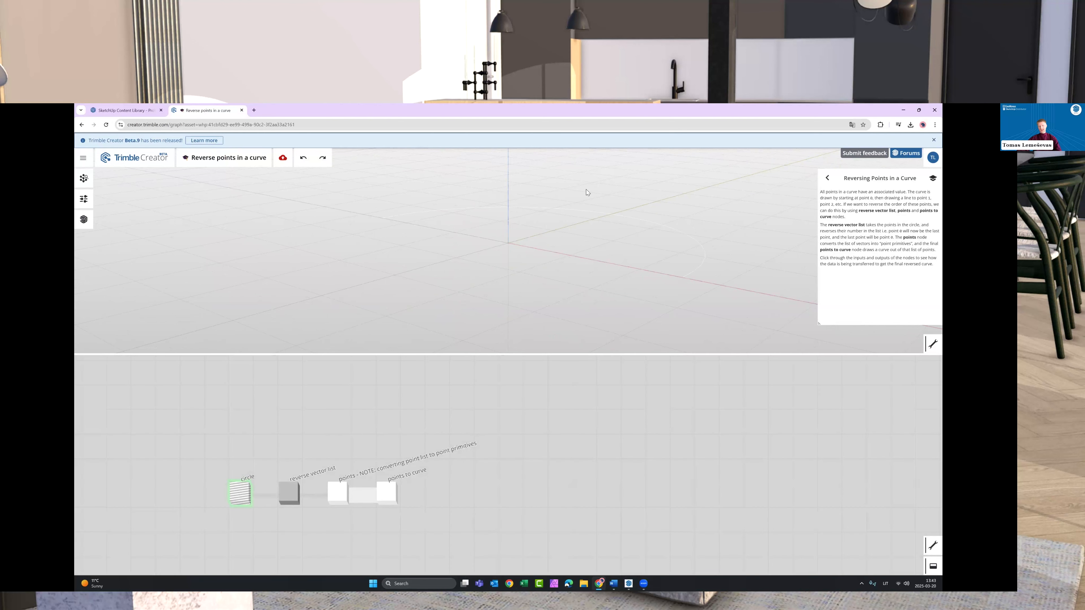
- Examine the points to curve node and the curve it draws in the 3D view from several angles
scroll(577, 214, up, 2)
middle_drag(567, 204, 568, 240)
middle_drag(555, 291, 480, 284)
scroll(383, 494, down, 3)
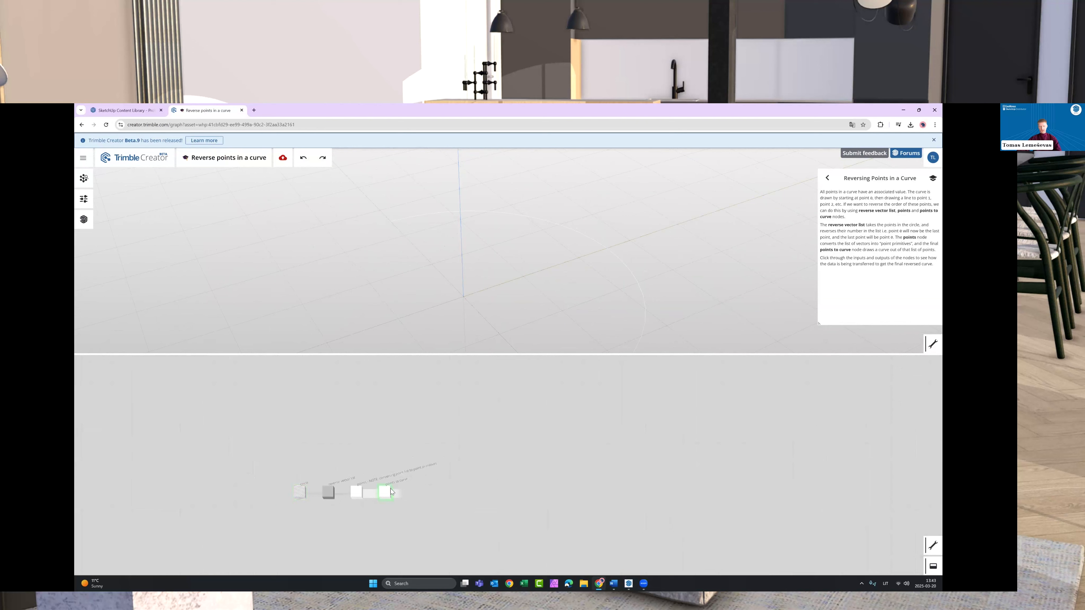
click(392, 493)
click(474, 400)
drag(562, 274, 355, 266)
middle_drag(451, 285, 366, 176)
- Leave the Trimble Creator graph without saving and go to 3dwarehouse.sketchup.com
key(alt+Tab)
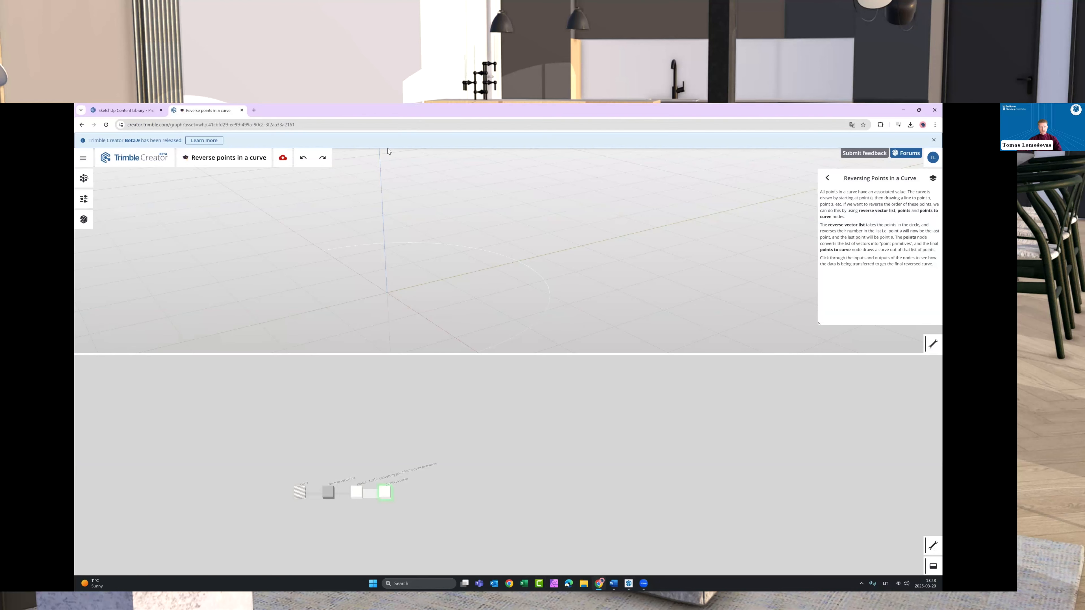
click(388, 125)
text(3dwarehouse.sketchup.com)
key(Return)
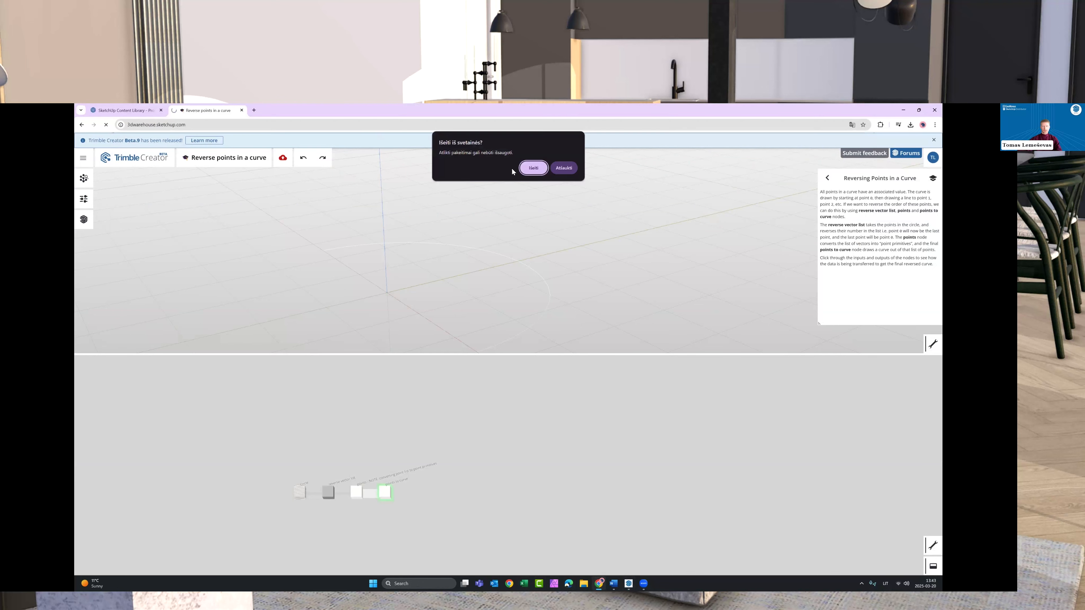
click(542, 168)
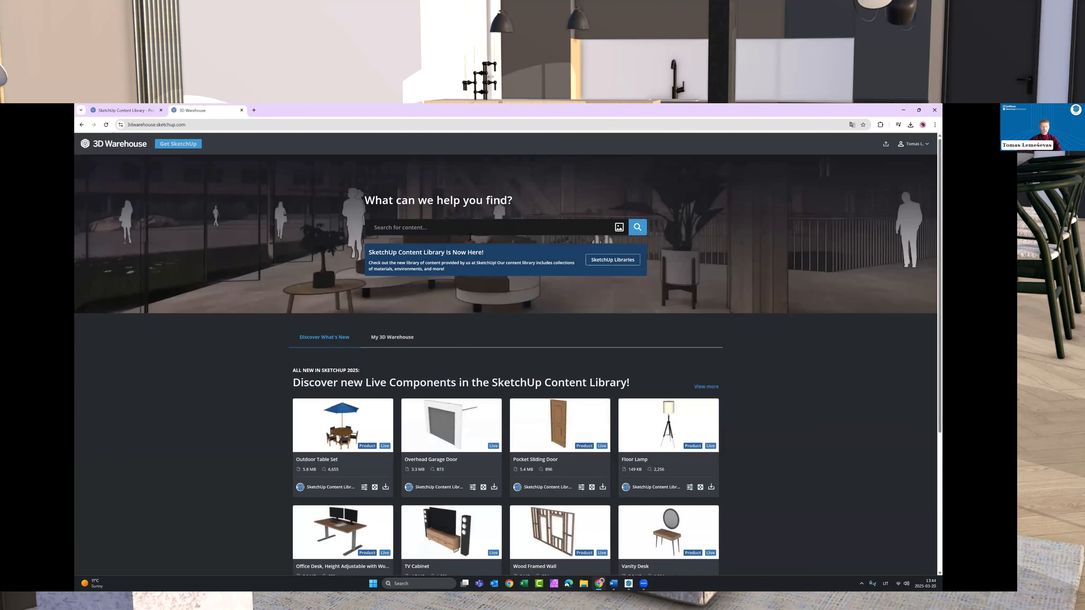
- Search 3D Warehouse for "car" and look through the model results
text(car)
key(Return)
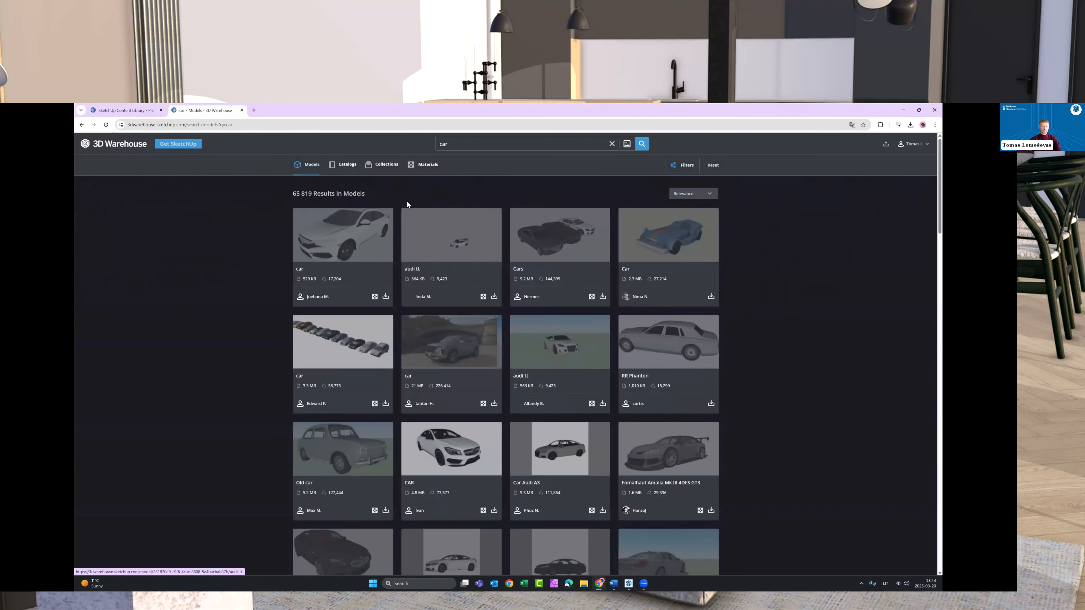
scroll(494, 404, down, 6)
scroll(557, 441, up, 2)
scroll(557, 442, up, 4)
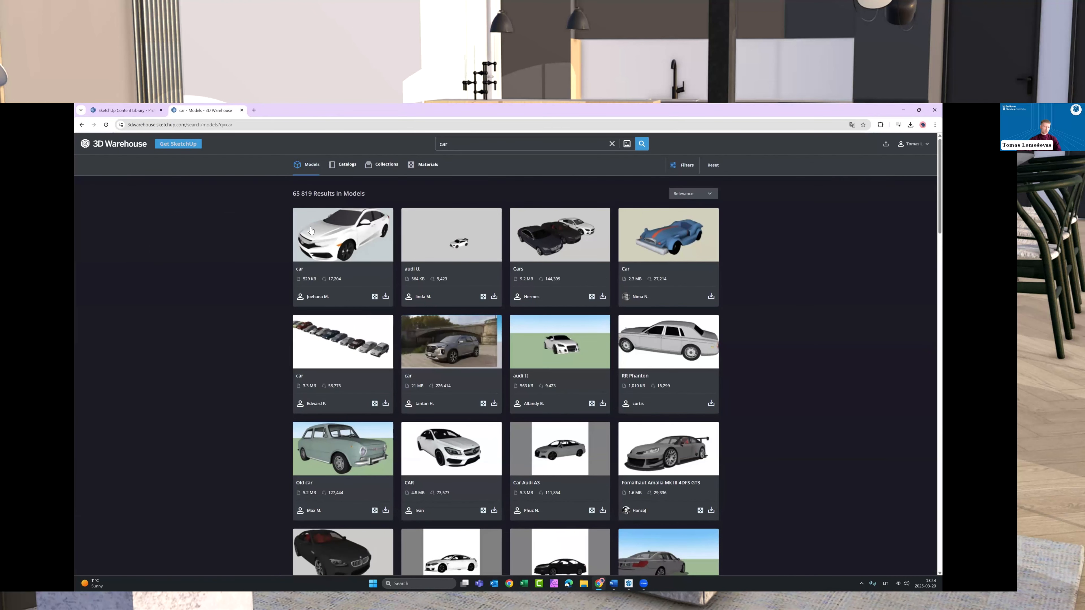
- Return to the 3D Warehouse home page, open the SketchUp Content Library, and list its models
click(116, 147)
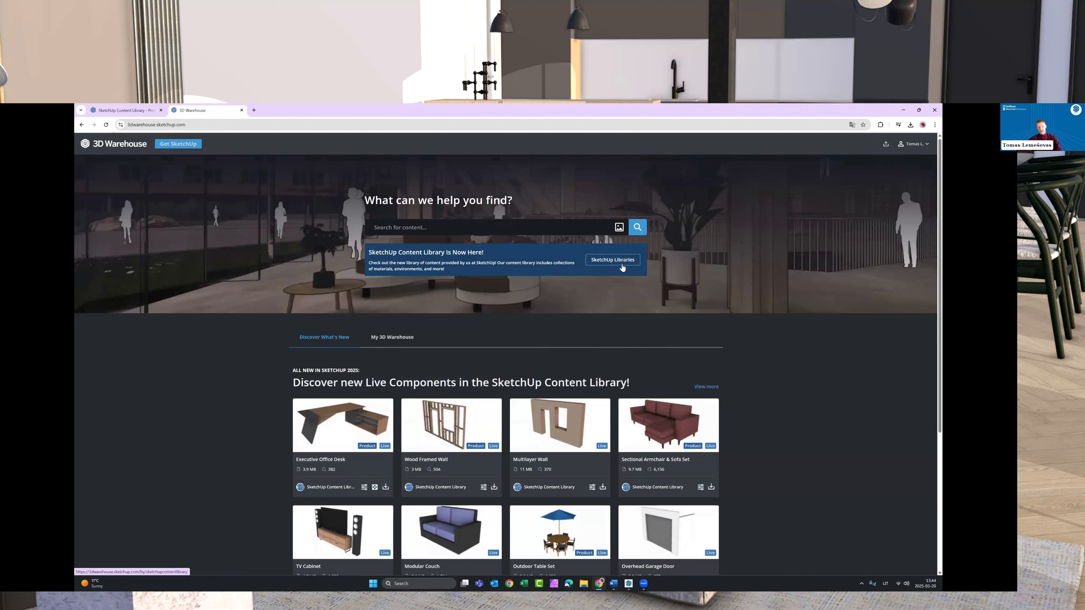
click(622, 267)
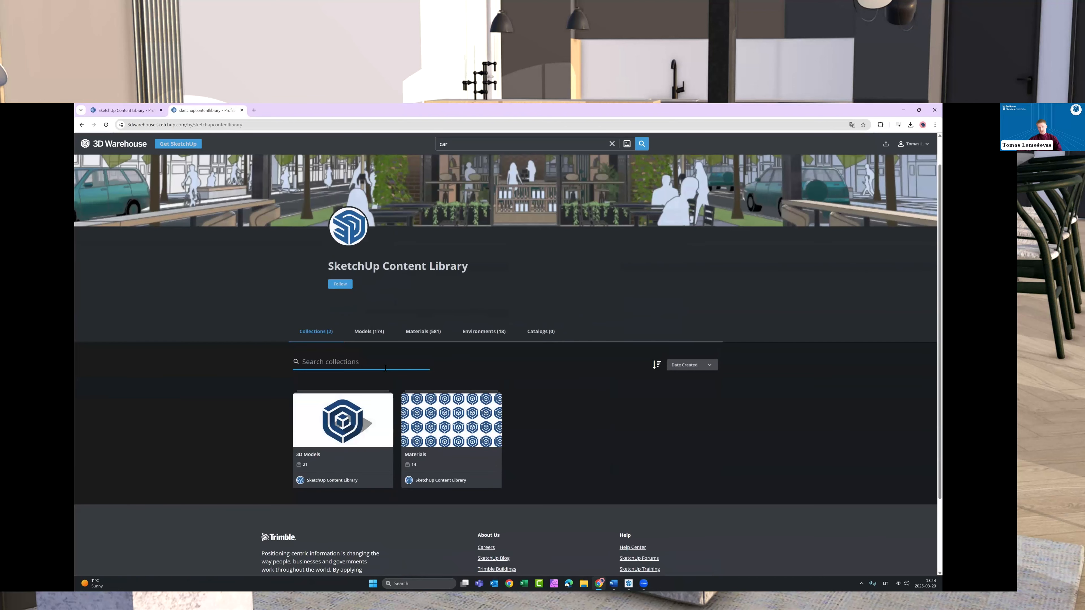
click(376, 332)
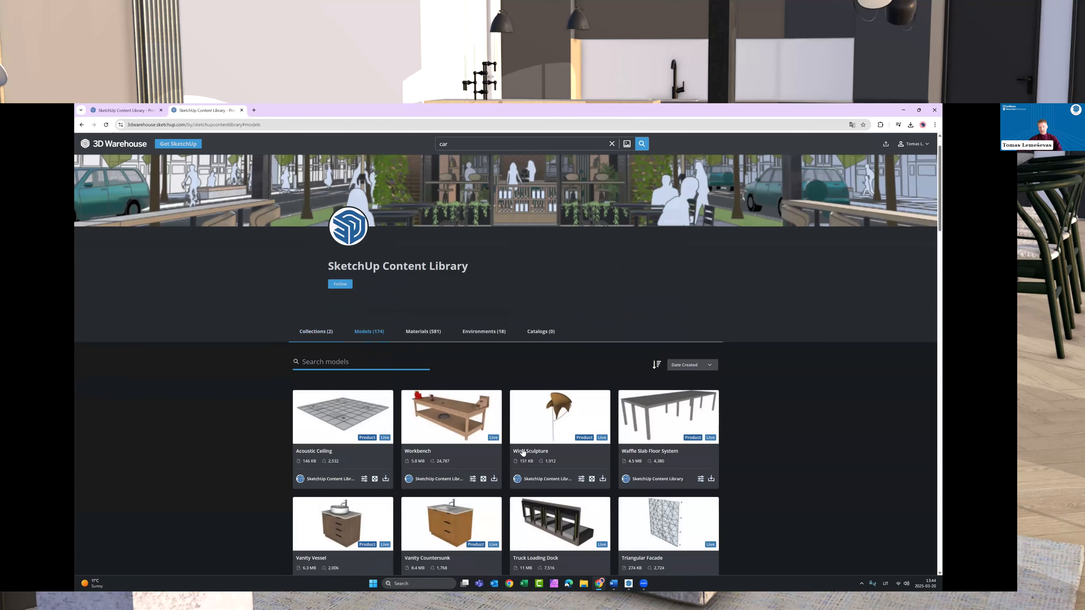
- Look through the library's full list of models, loading further batches until the end
scroll(531, 461, down, 15)
scroll(531, 461, down, 5)
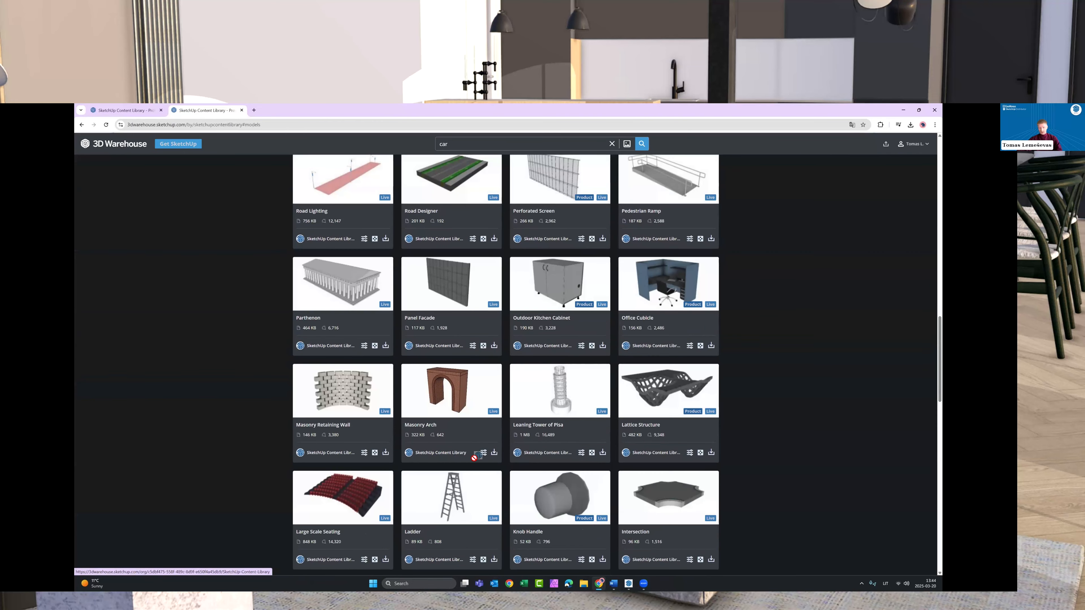
scroll(461, 459, down, 10)
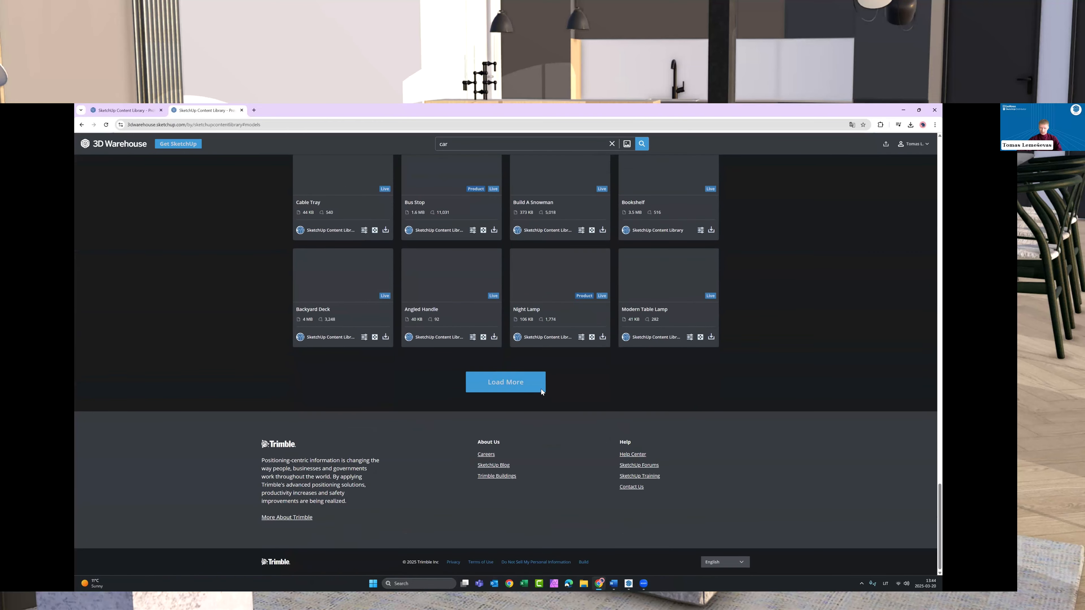
click(527, 424)
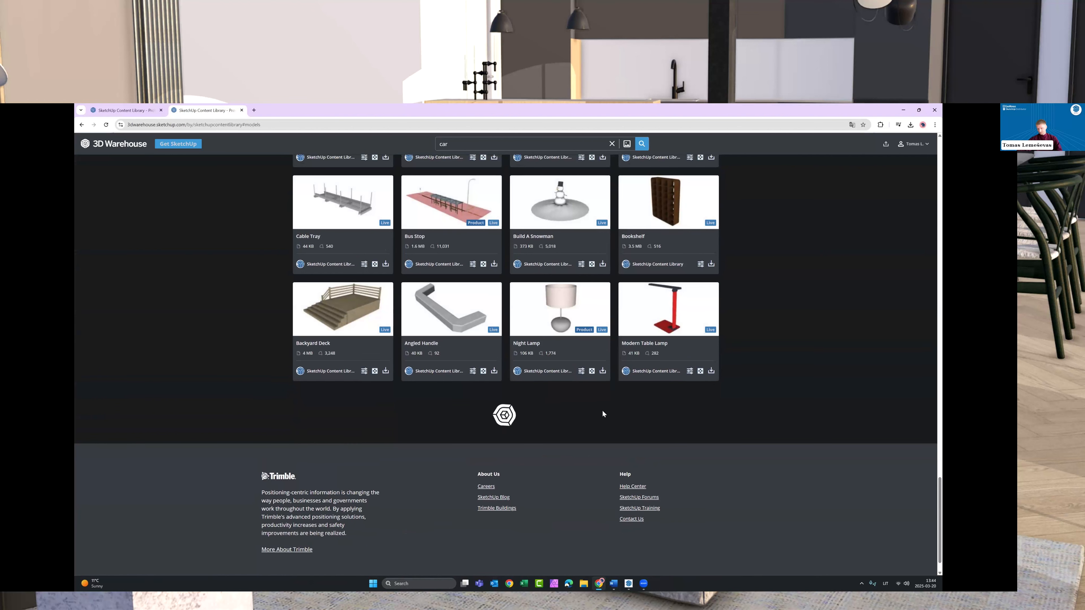
scroll(588, 387, down, 15)
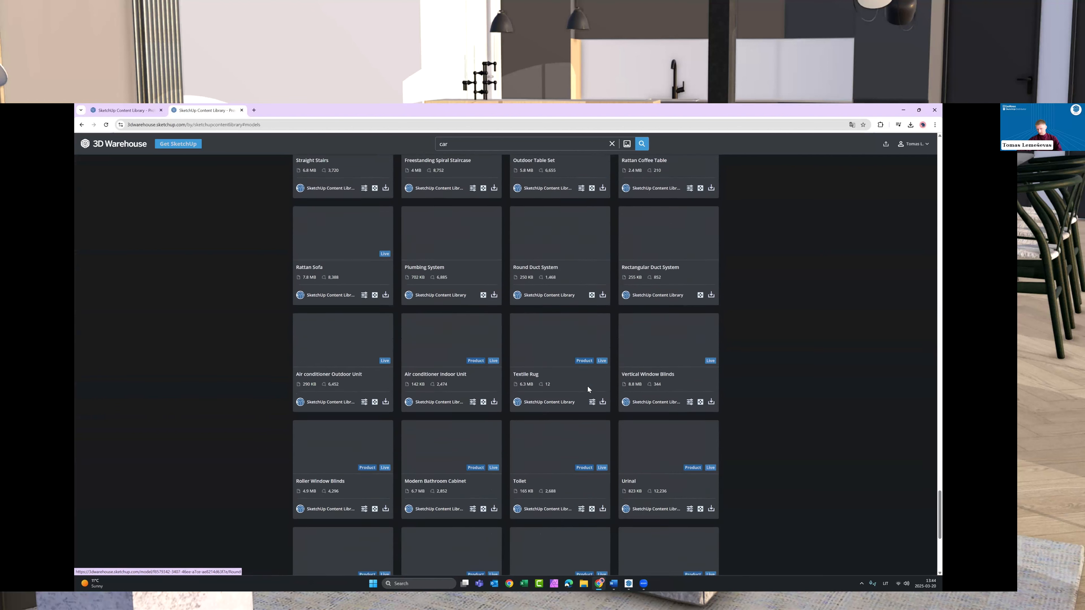
click(501, 386)
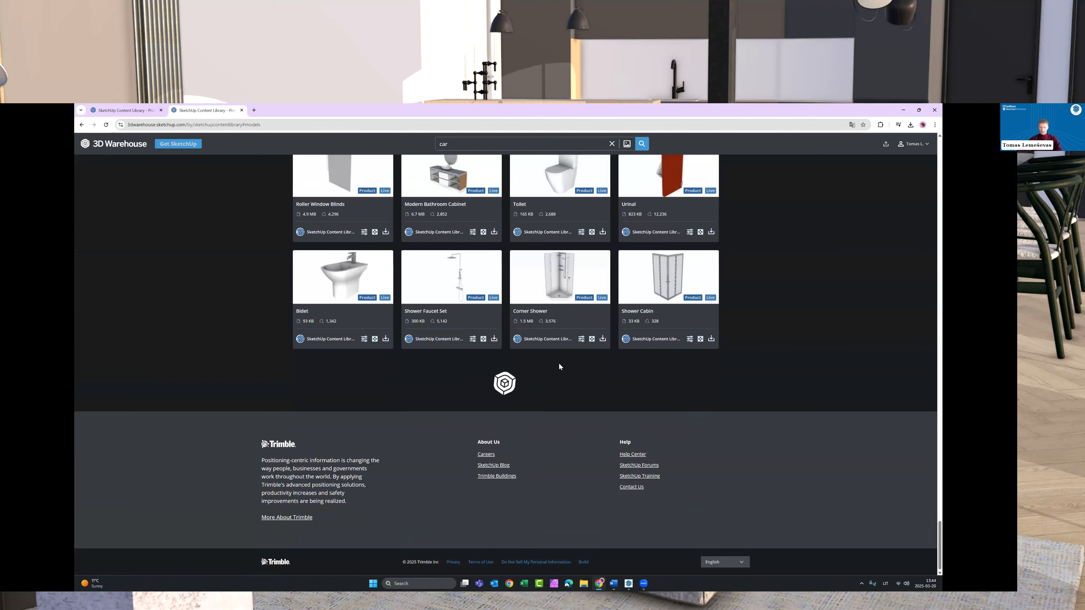
scroll(559, 364, down, 10)
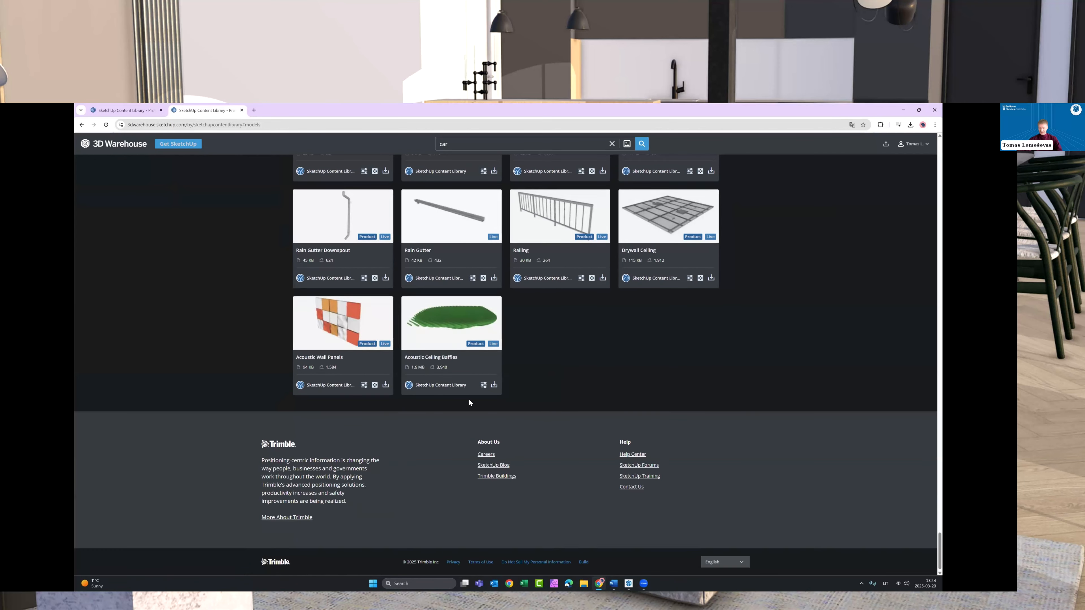
scroll(605, 470, up, 15)
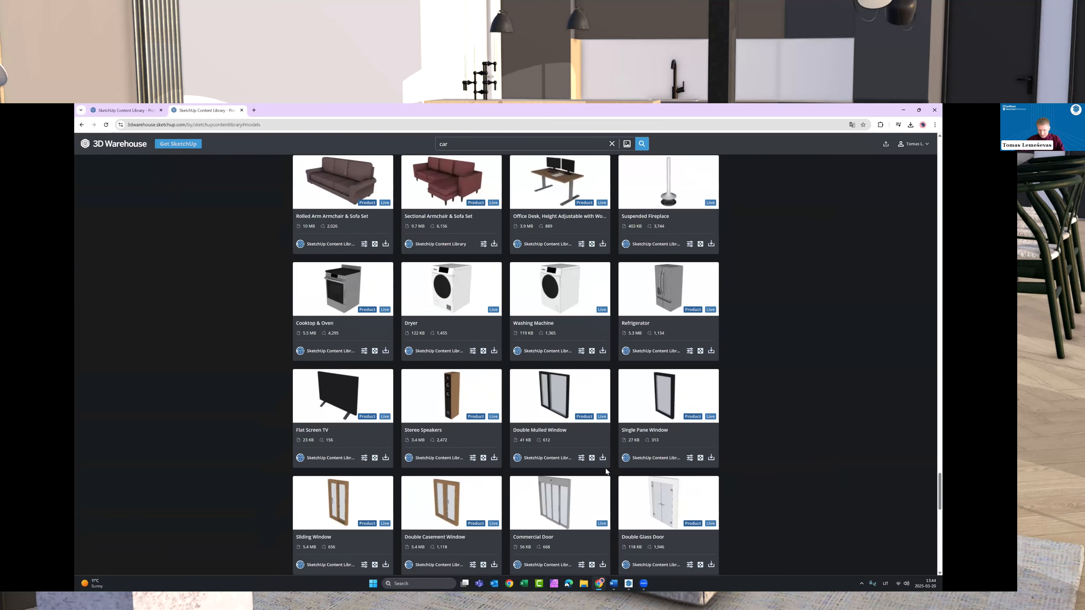
scroll(606, 455, up, 20)
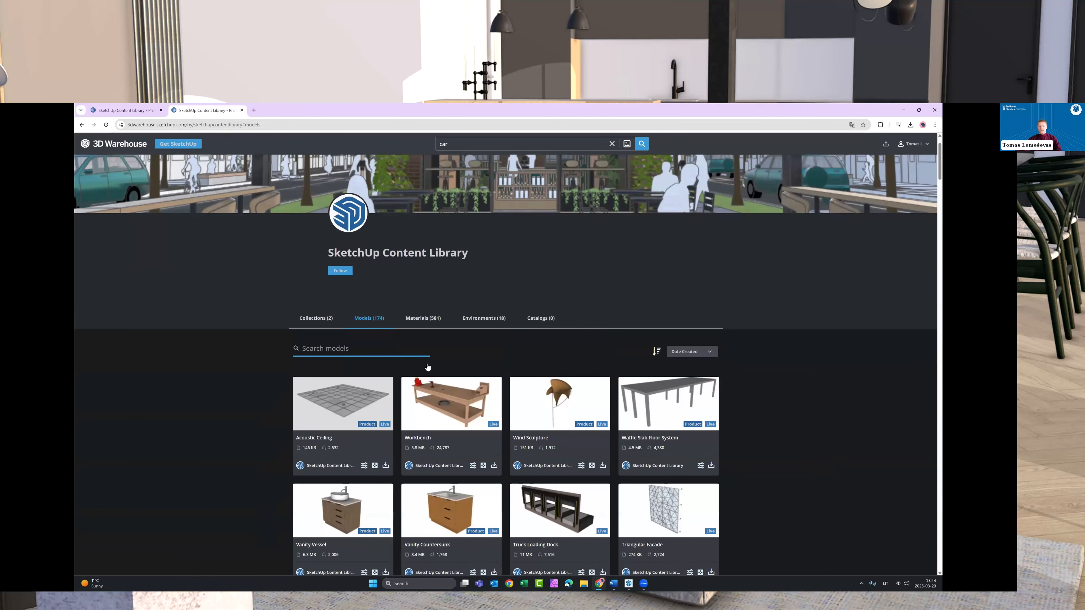
- List the SketchUp Content Library's materials and look through them, loading further batches until the final ones
click(427, 365)
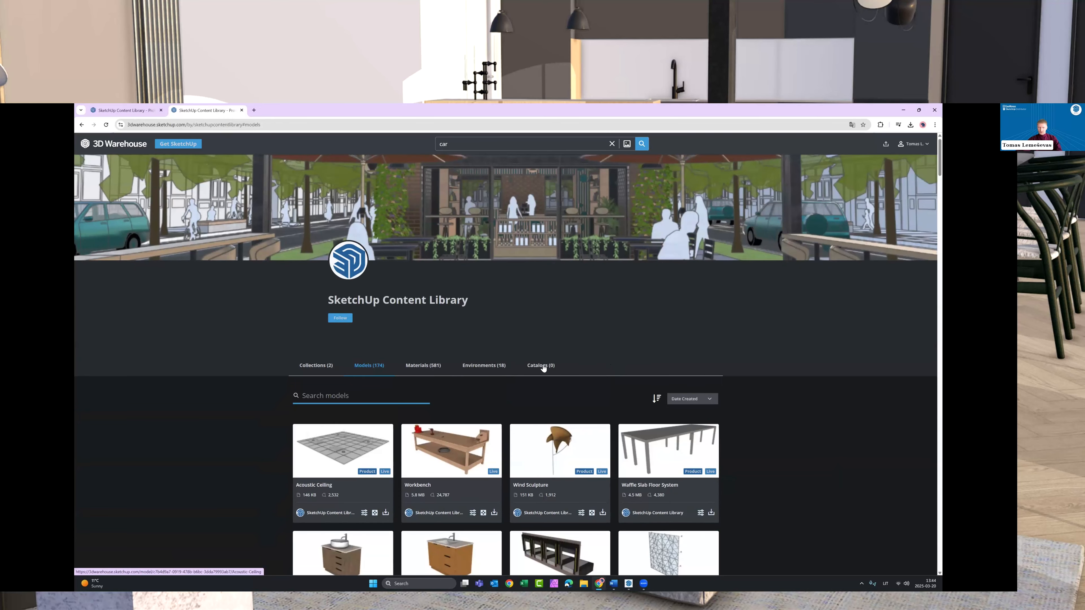
scroll(567, 422, down, 20)
scroll(567, 420, down, 5)
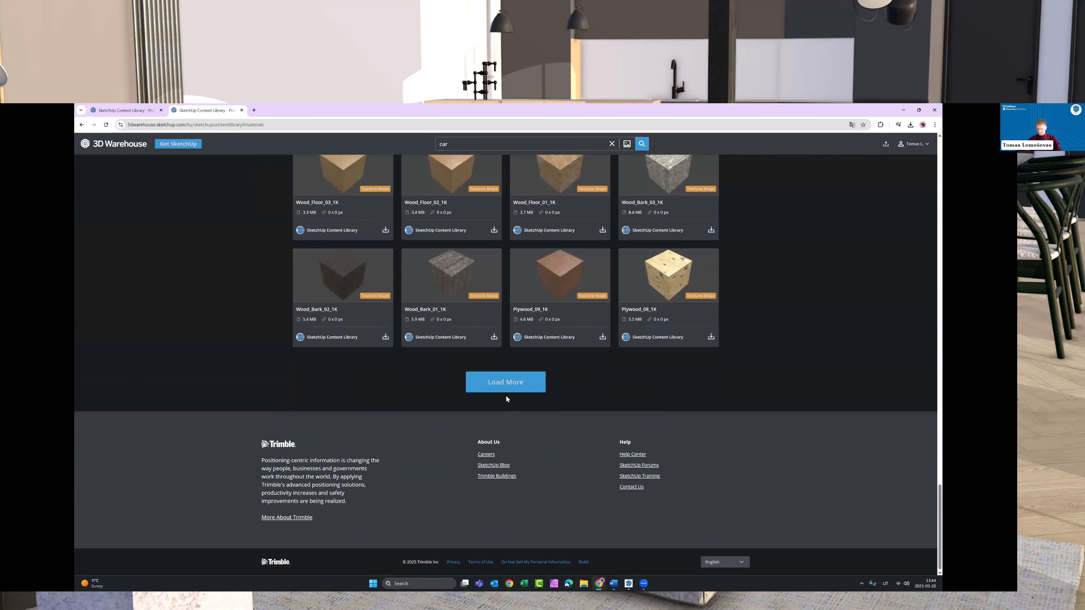
click(534, 382)
scroll(534, 385, down, 10)
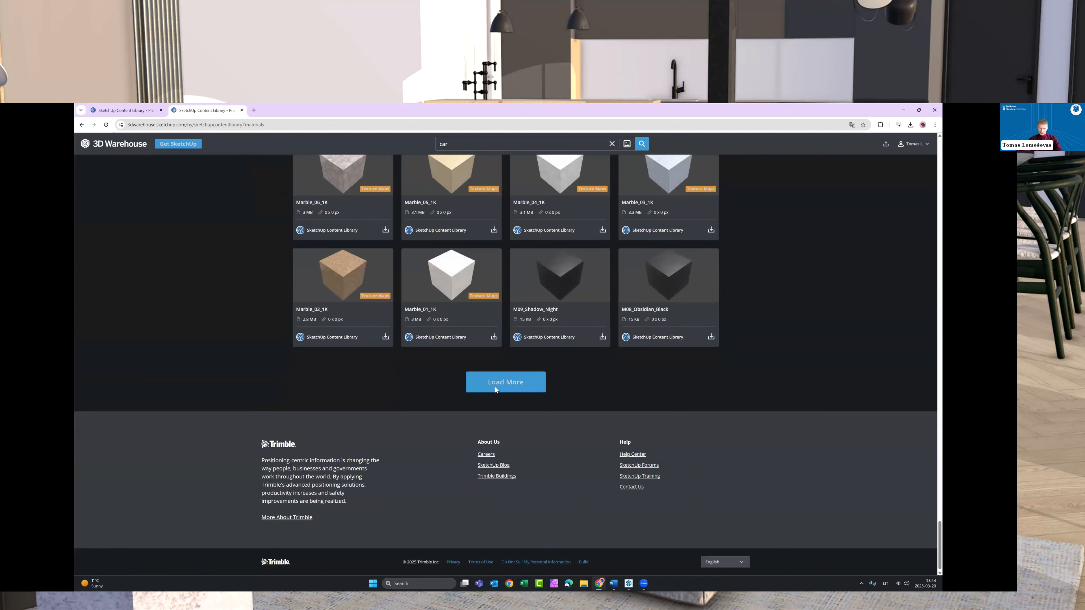
click(525, 384)
scroll(521, 367, down, 10)
click(521, 376)
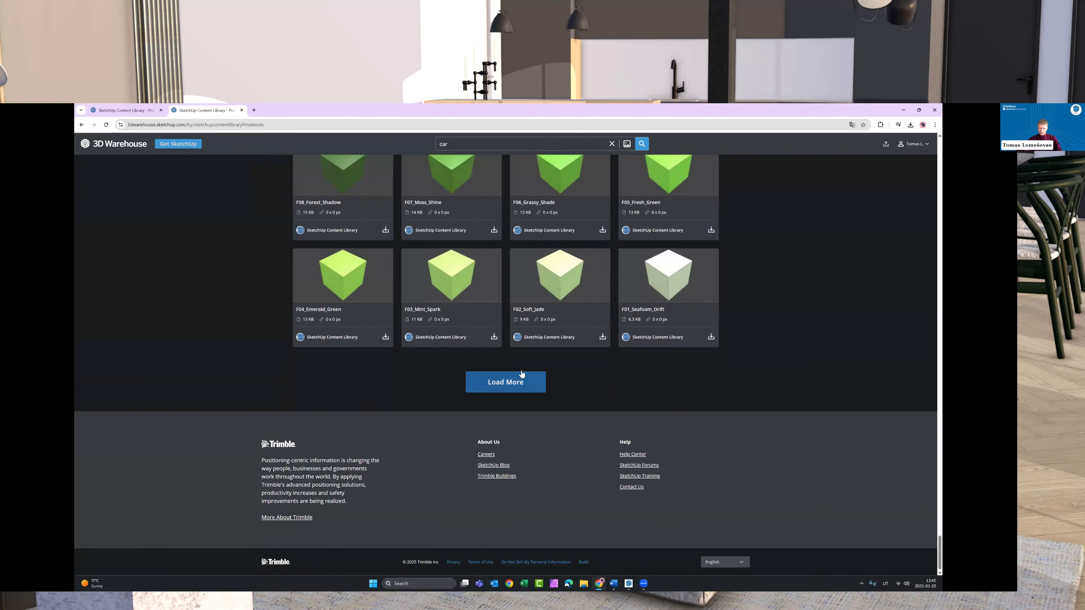
scroll(518, 378, down, 10)
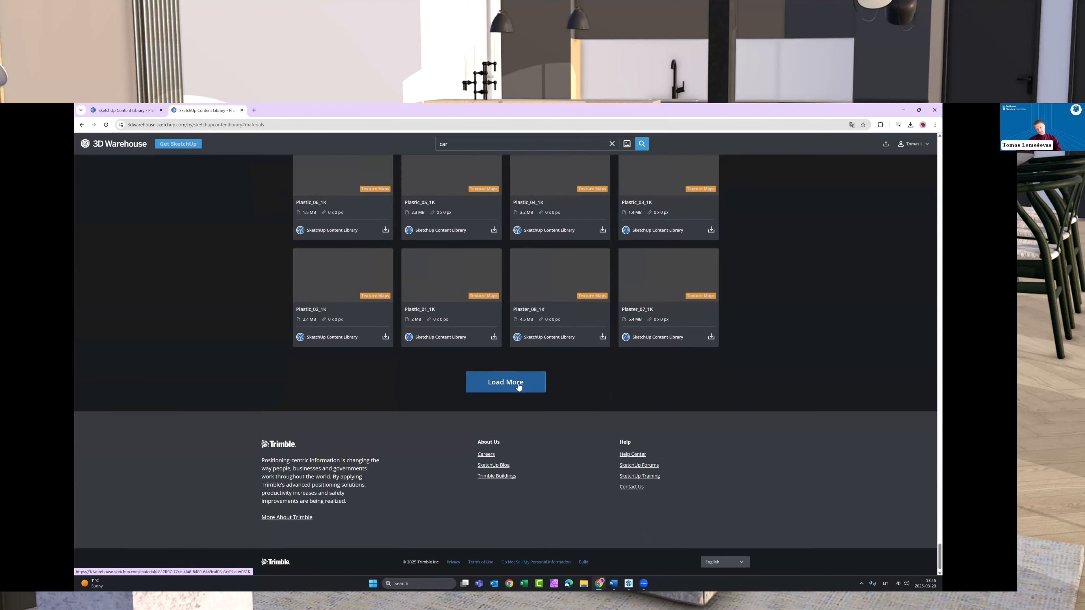
scroll(541, 409, down, 10)
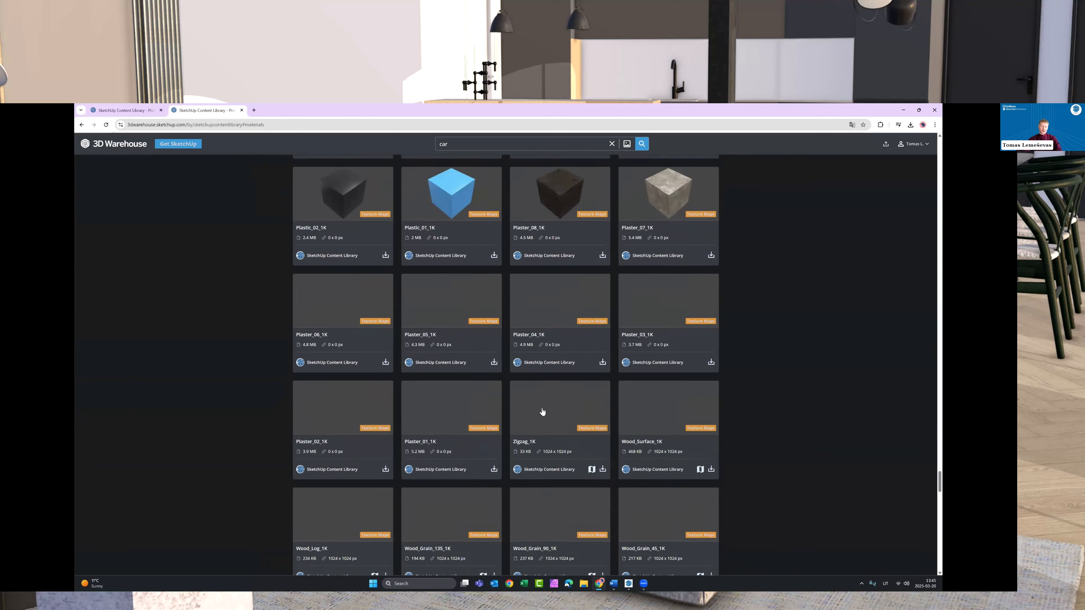
click(530, 382)
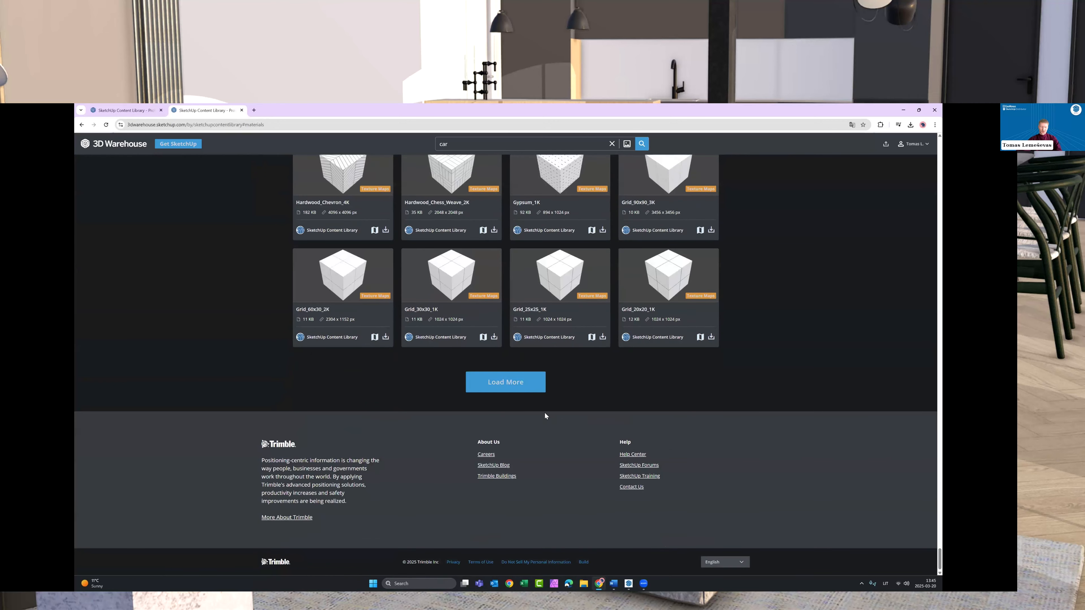
scroll(542, 417, down, 10)
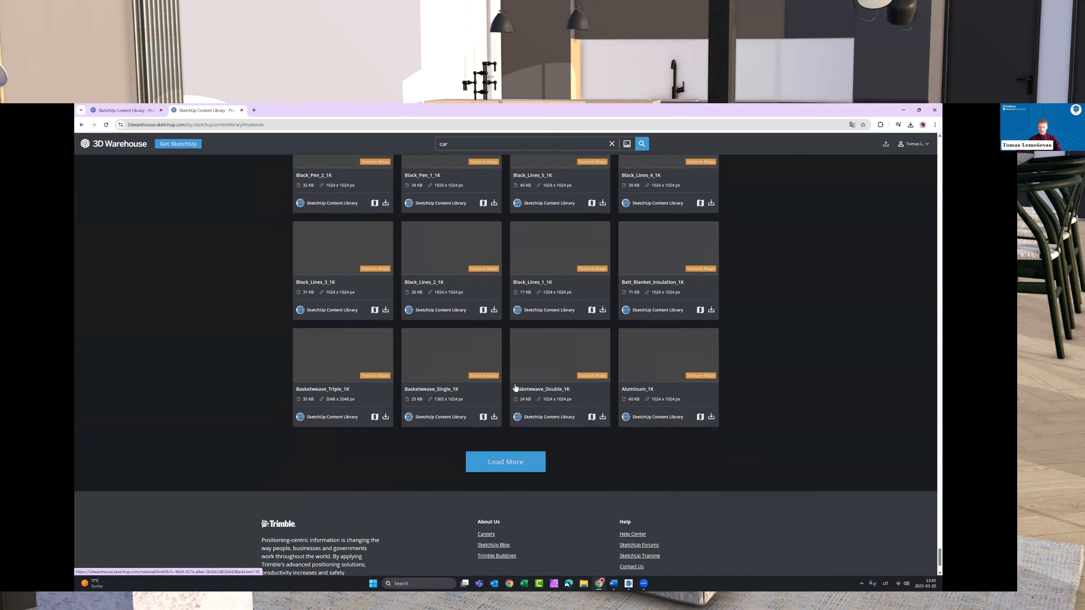
click(510, 384)
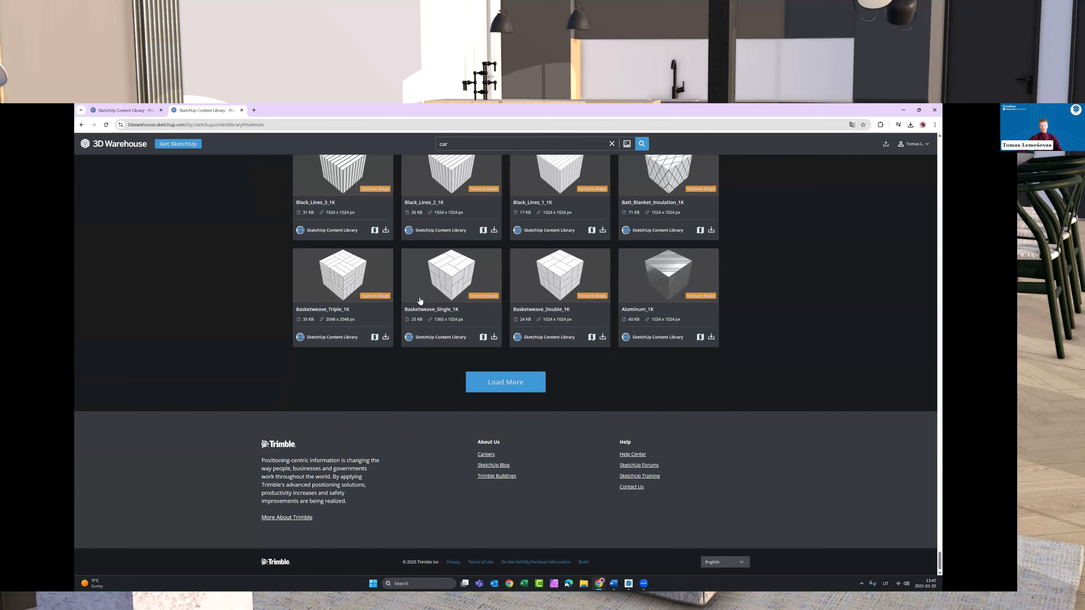
scroll(886, 383, down, 15)
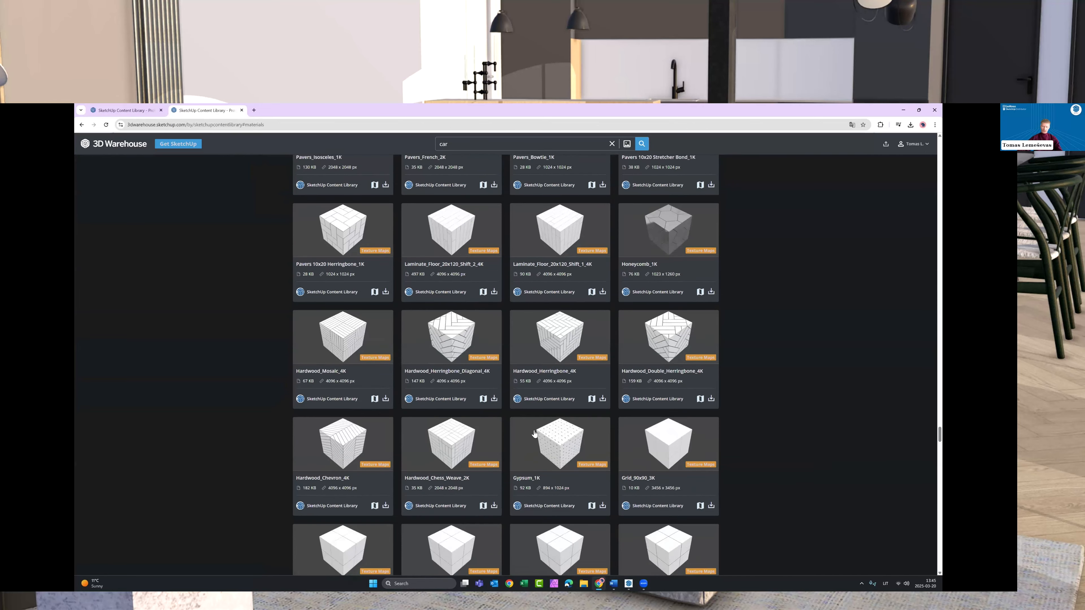
scroll(550, 435, down, 15)
- Reopen the SketchUp Content Library page, list its models, and clear "car" from the site search
click(588, 342)
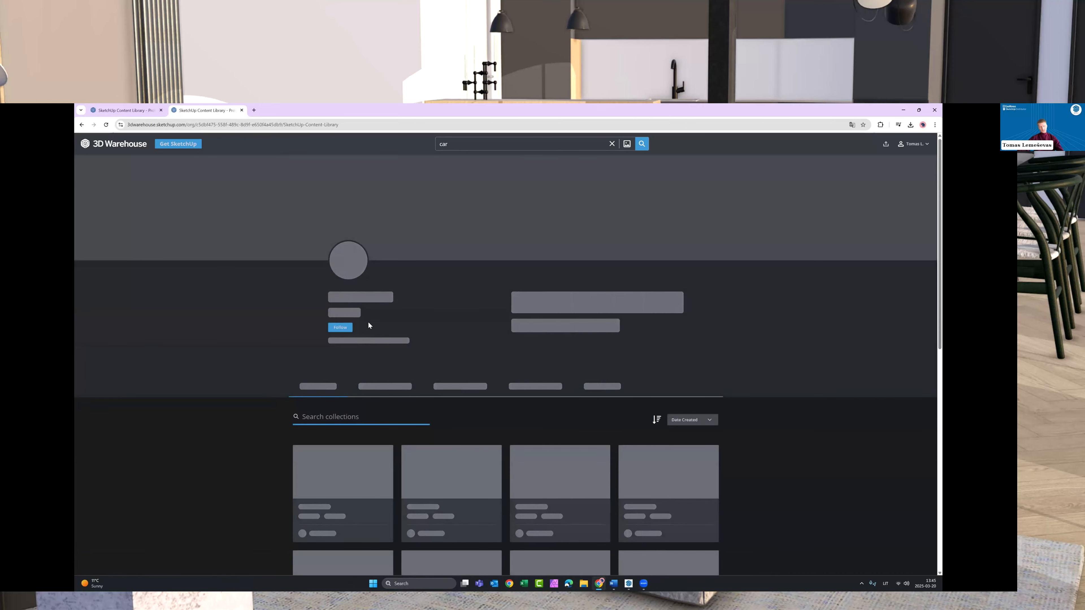
click(370, 366)
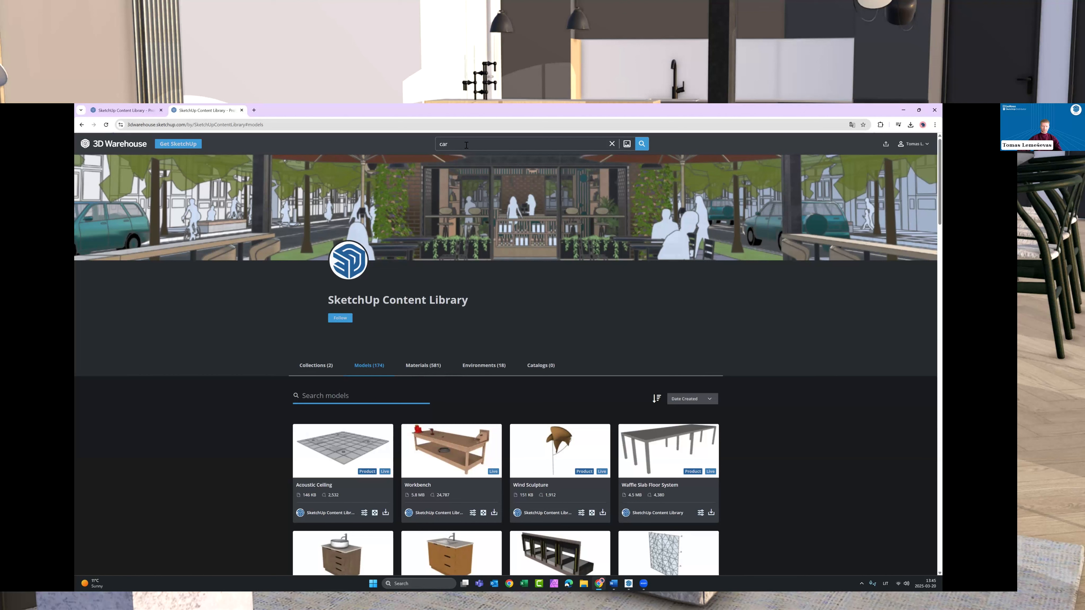
key(BackSpace)
key(BackSpace)
- List the library's materials, look over the first wood veneers, and return to the 3D Warehouse home page
click(431, 367)
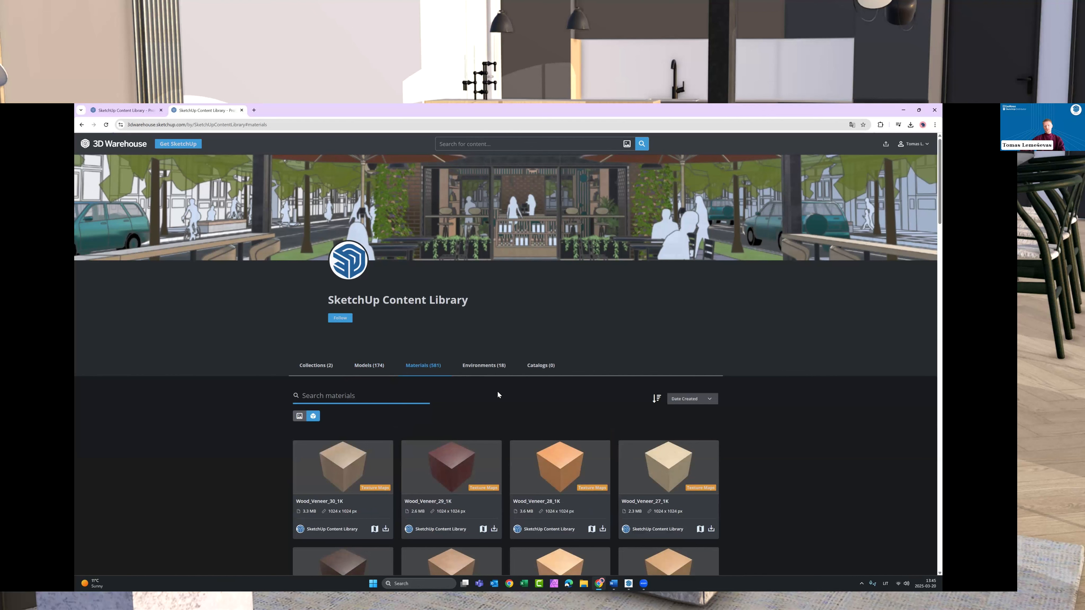
scroll(503, 379, down, 2)
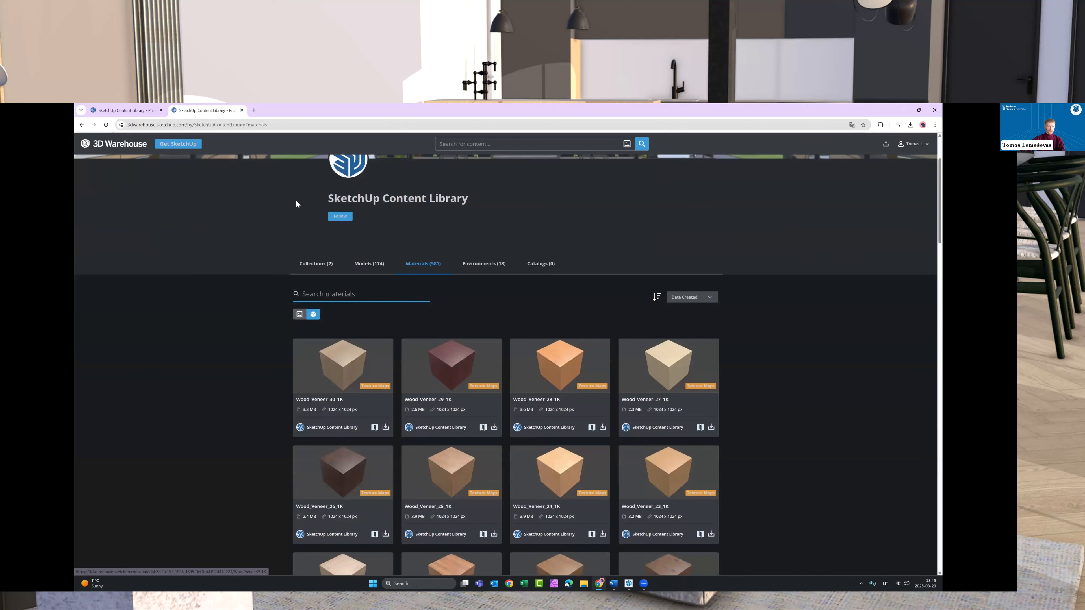
key(alt+Tab)
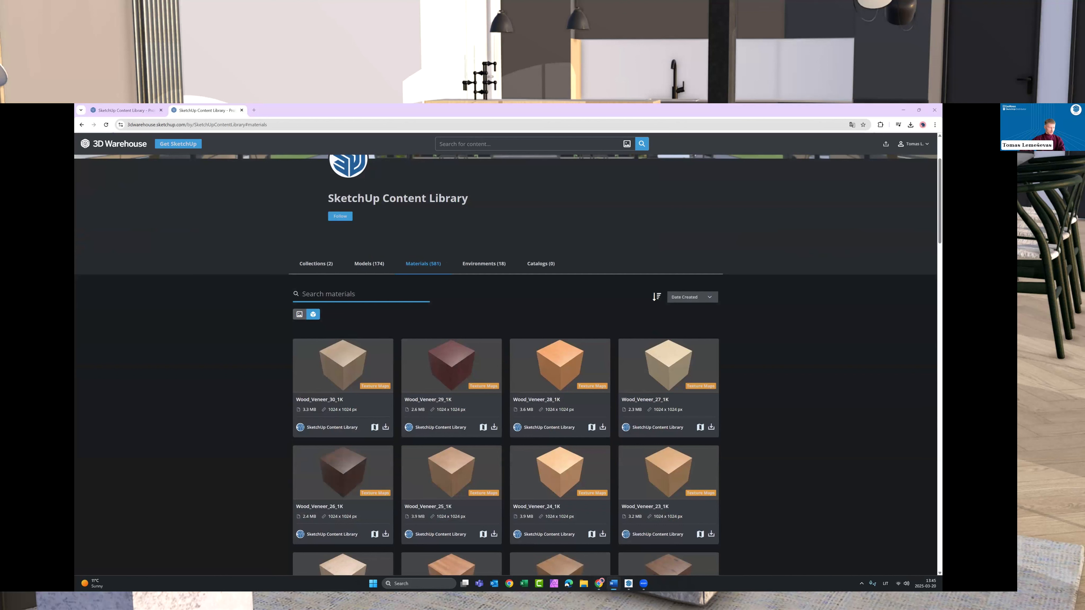
scroll(418, 284, up, 2)
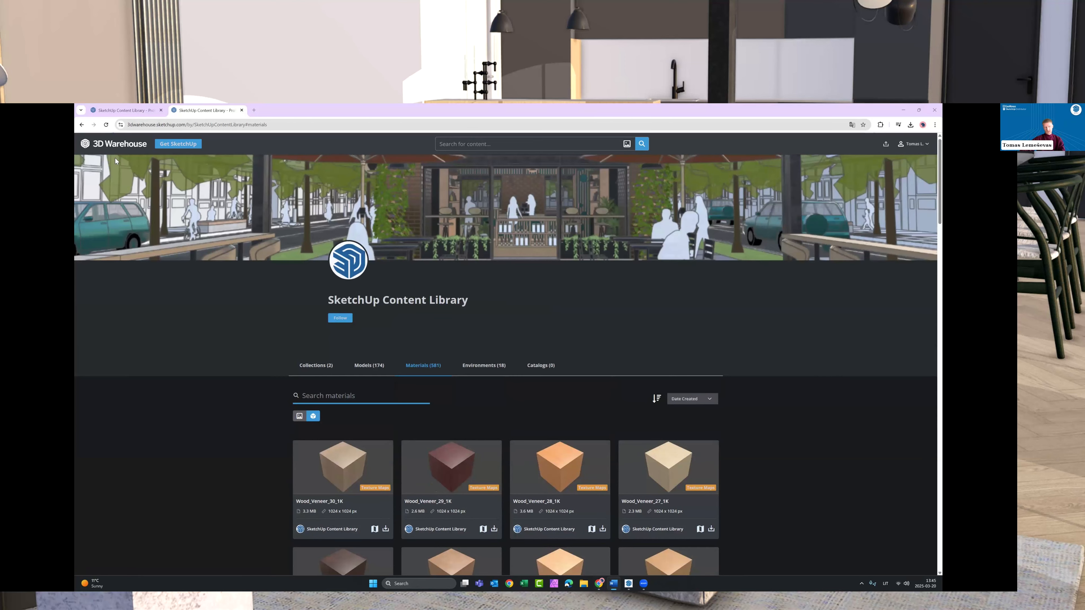
click(106, 148)
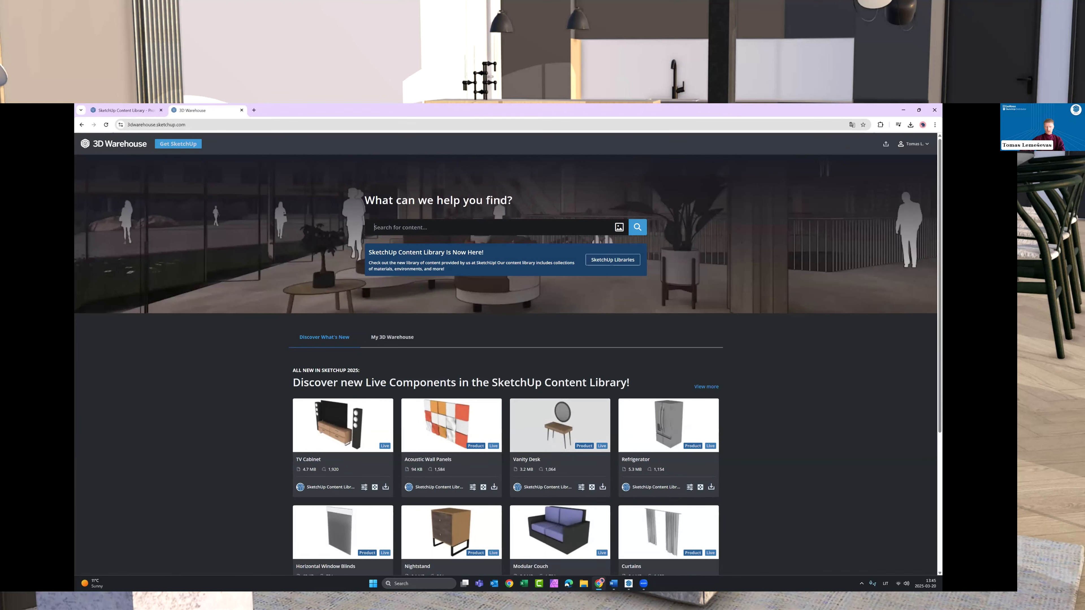
- Shrink the browser window, open google.lt in a new tab, and search for images of "carpet 2d"
click(599, 584)
click(599, 584)
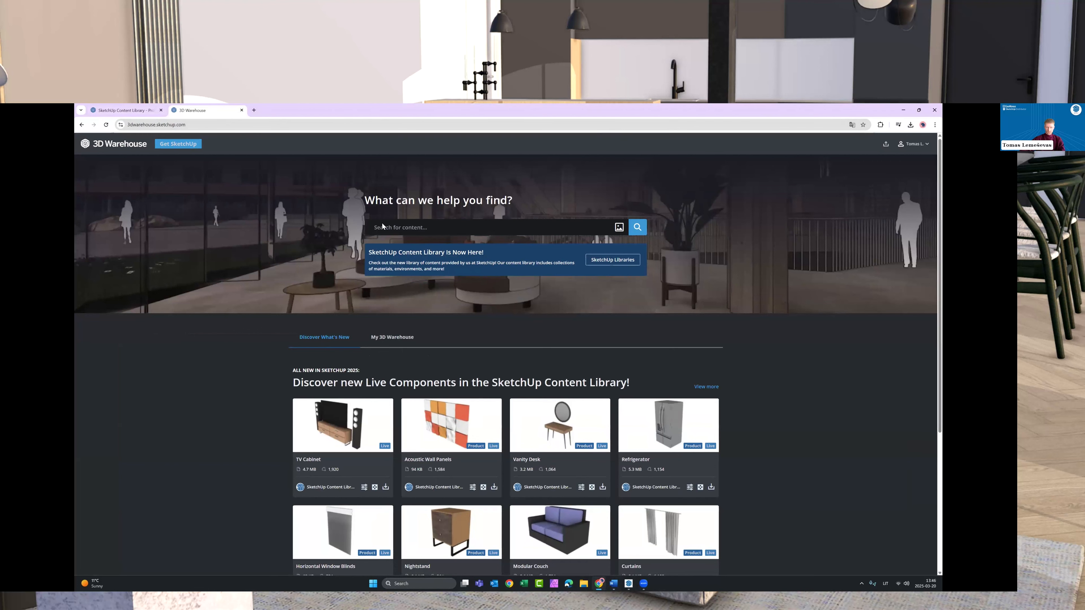
key(super+Down)
key(ctrl+t)
text(google.lt)
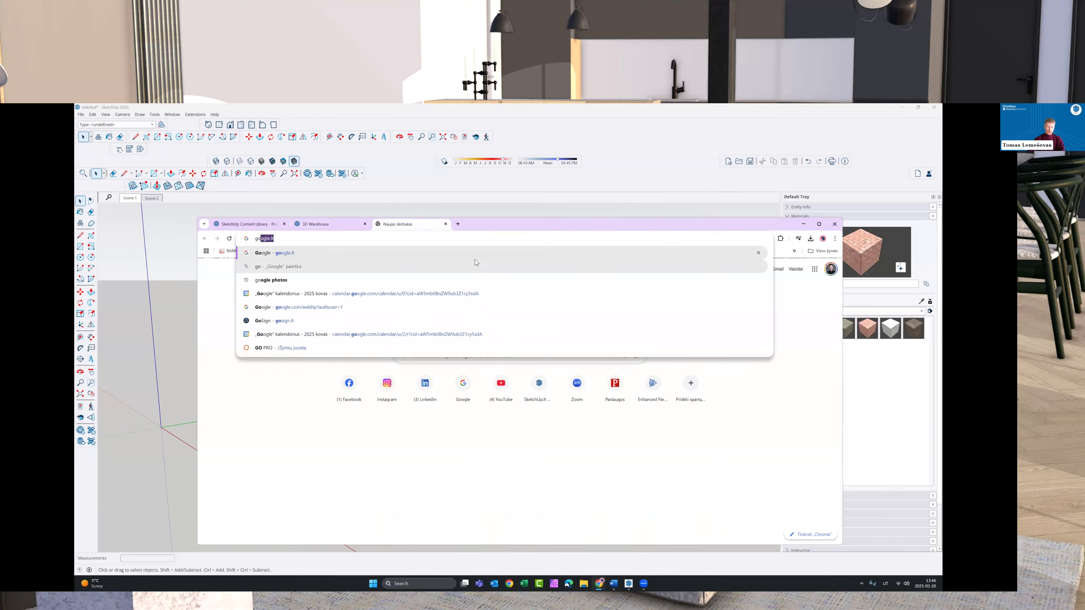
key(Return)
text(carpet)
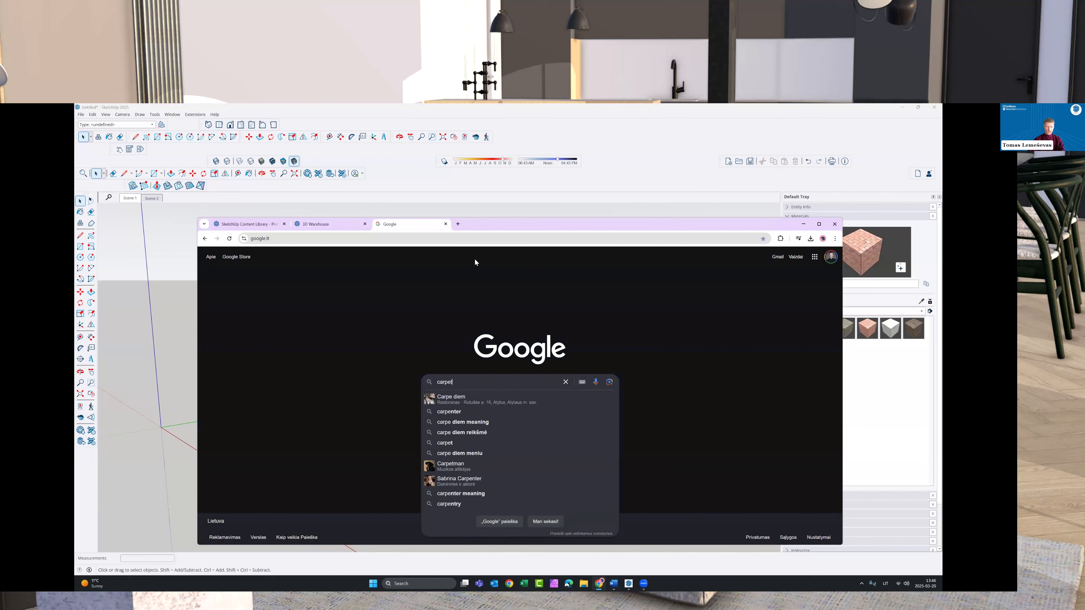
key(Return)
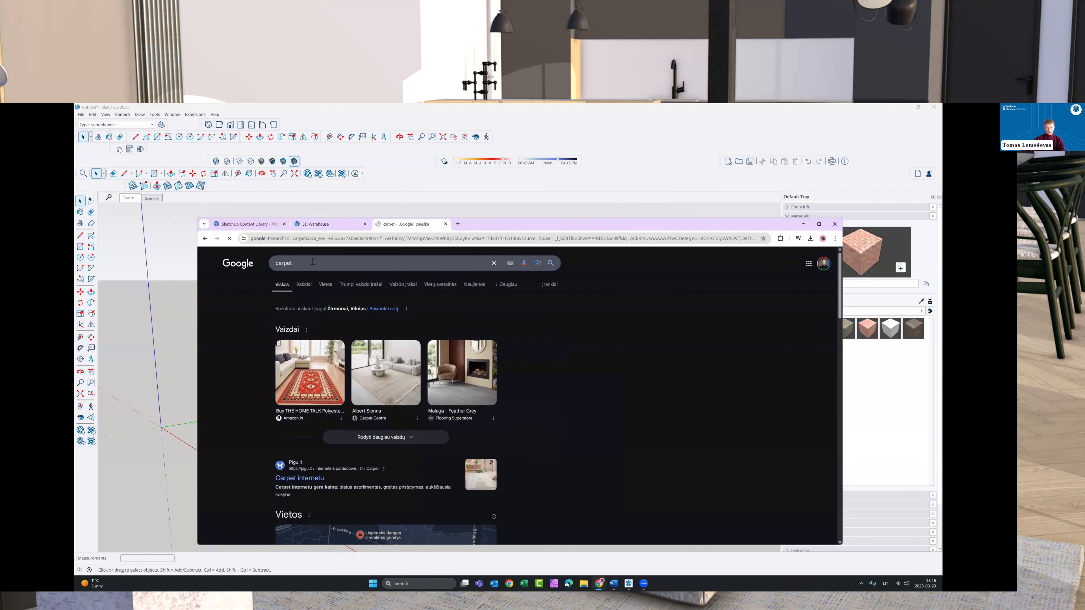
text(2d)
key(Return)
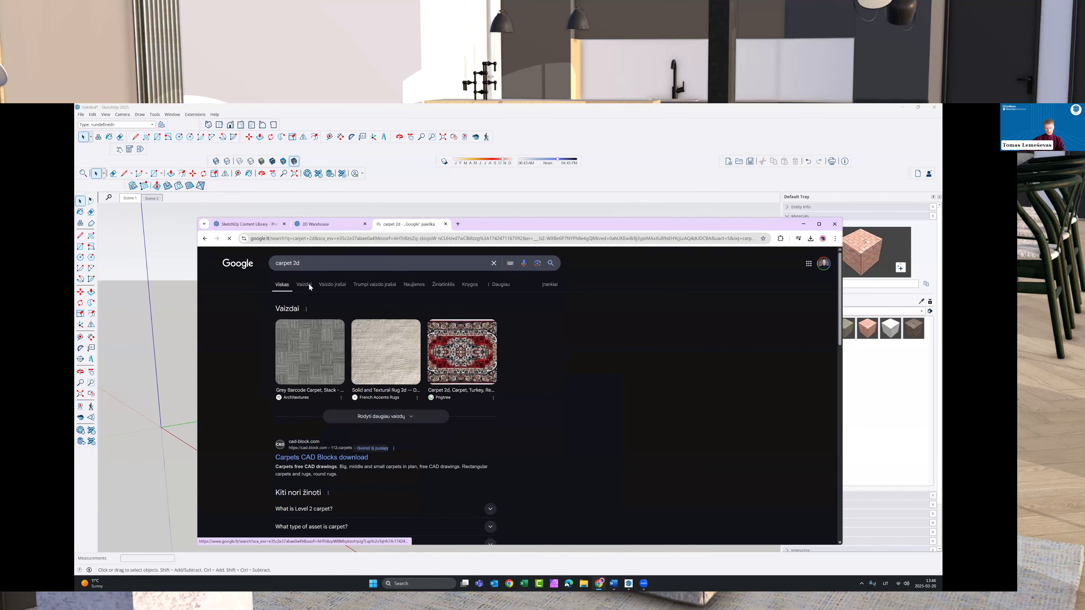
click(304, 285)
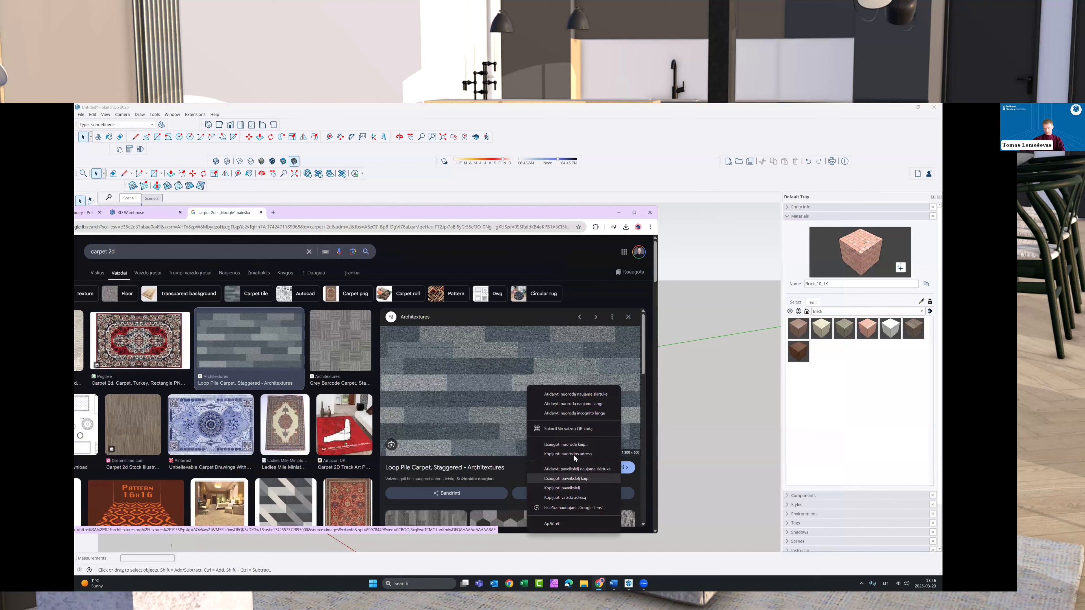
- Save the "Loop Pile Carpet, Staggered" picture to the desktop as images.jpg and go back to 3D Warehouse
click(568, 479)
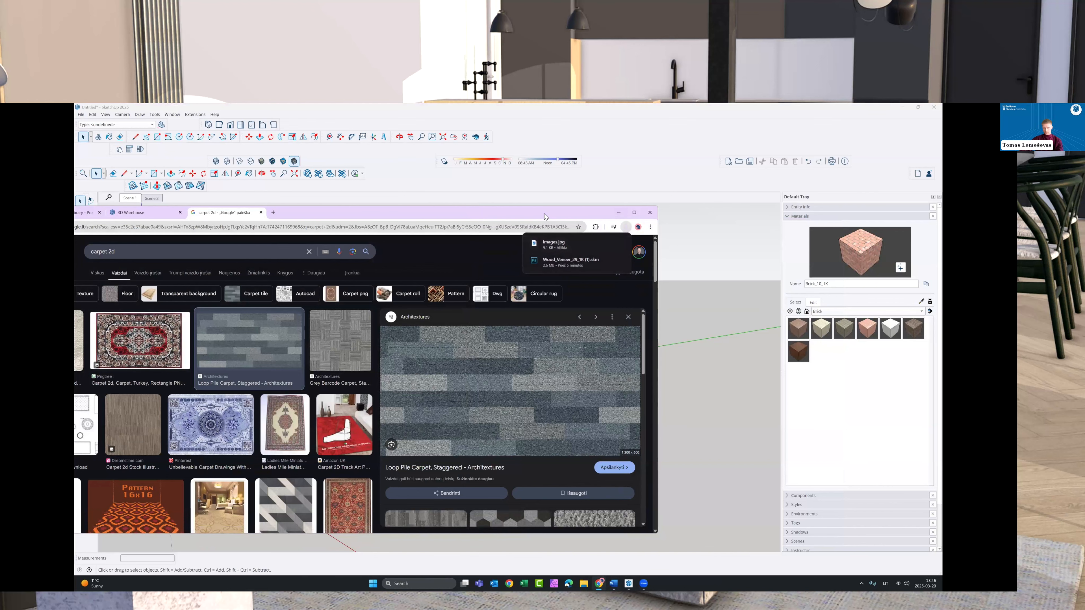
drag(535, 214, 323, 255)
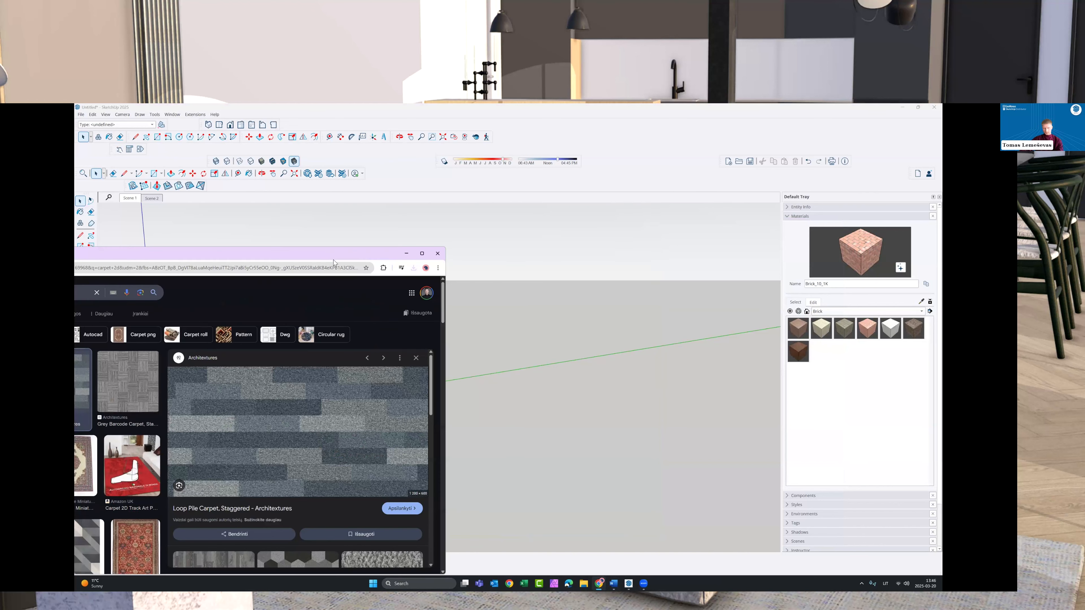
drag(589, 272, 691, 277)
click(351, 263)
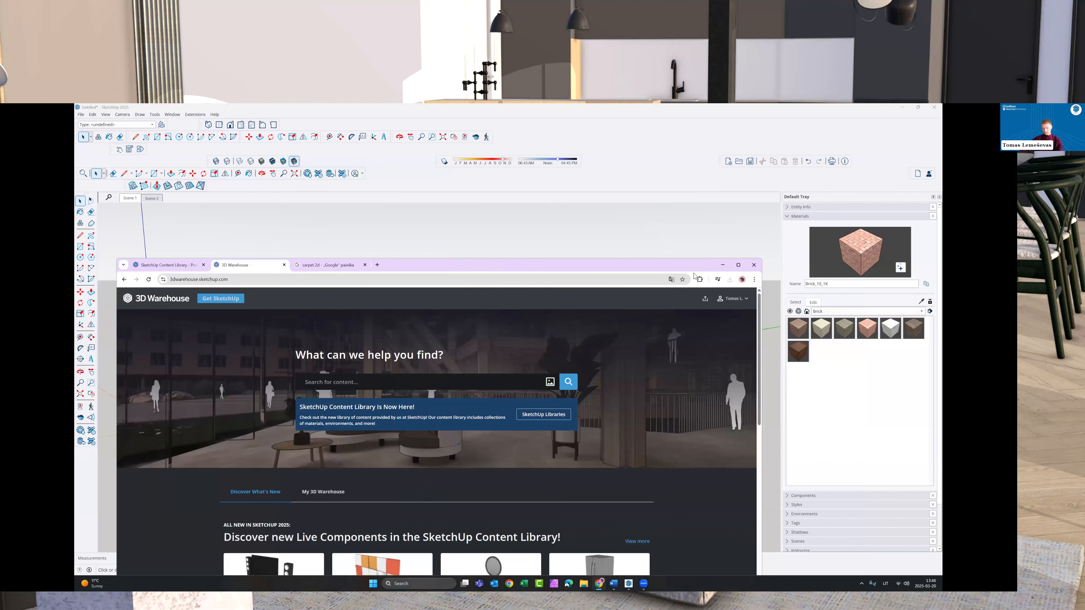
- Try to search 3D Warehouse by image with images.jpg from the desktop, and close the tab showing the picture
drag(558, 512, 469, 530)
drag(292, 403, 243, 170)
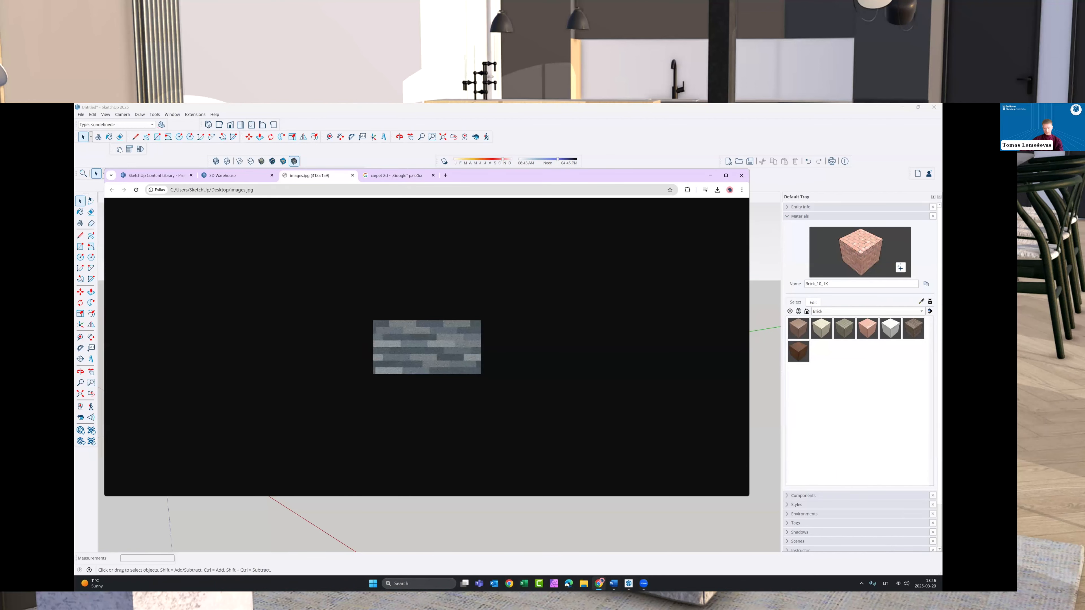
click(226, 162)
key(alt+Tab)
click(245, 177)
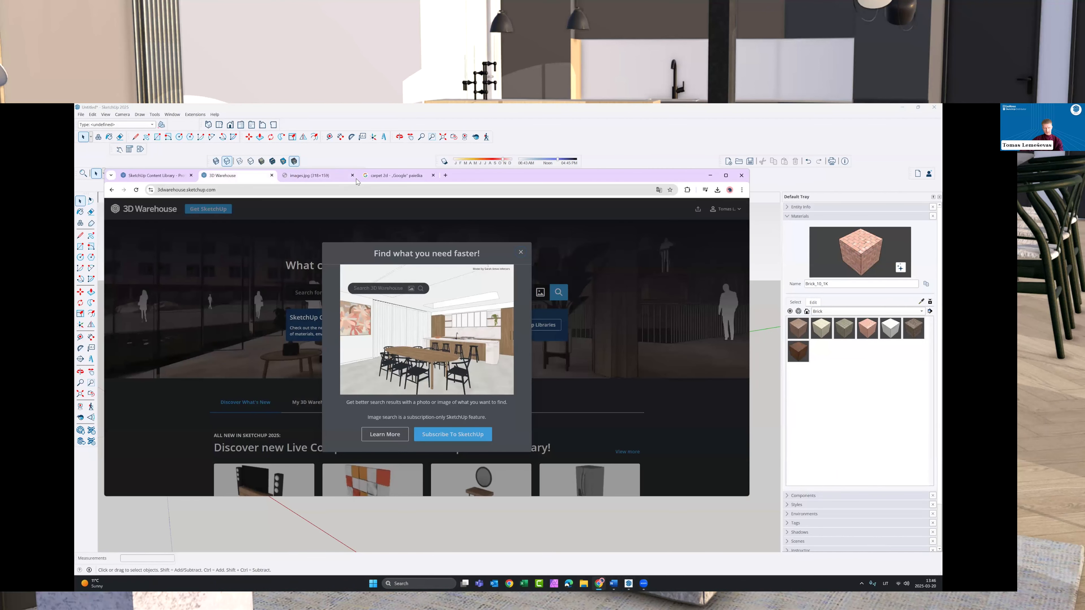
click(352, 175)
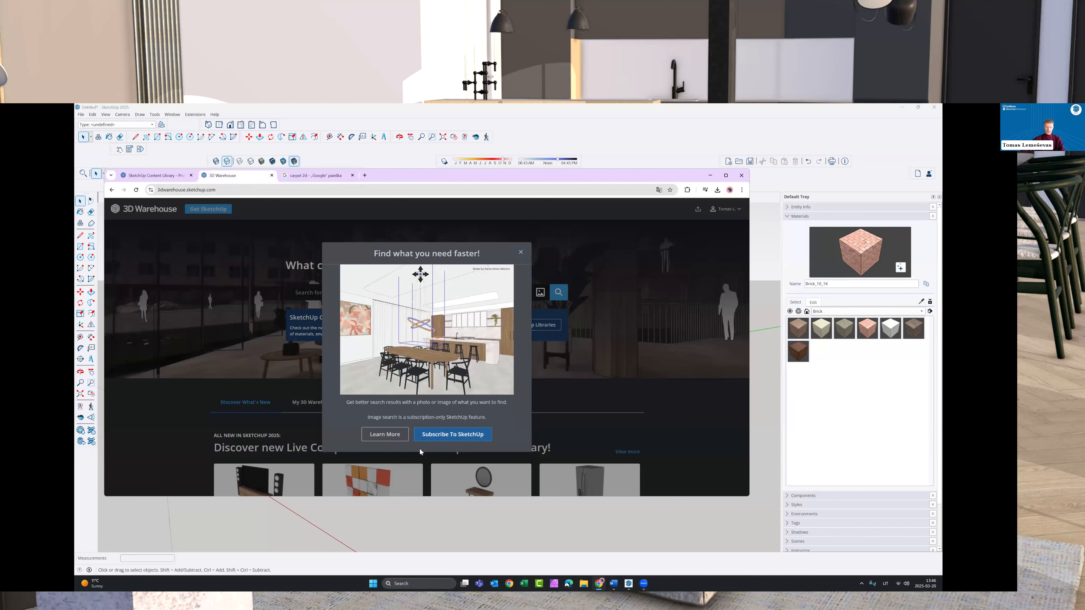
- Dismiss the image search notice, start image search from the home page again, and dismiss the notice once more
click(520, 253)
click(537, 292)
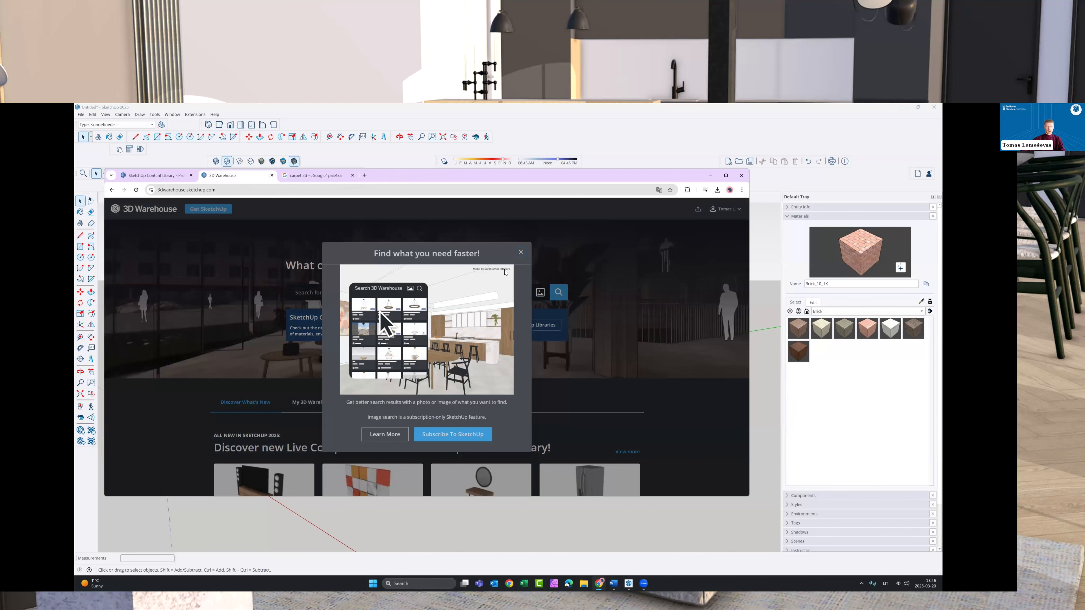
click(520, 252)
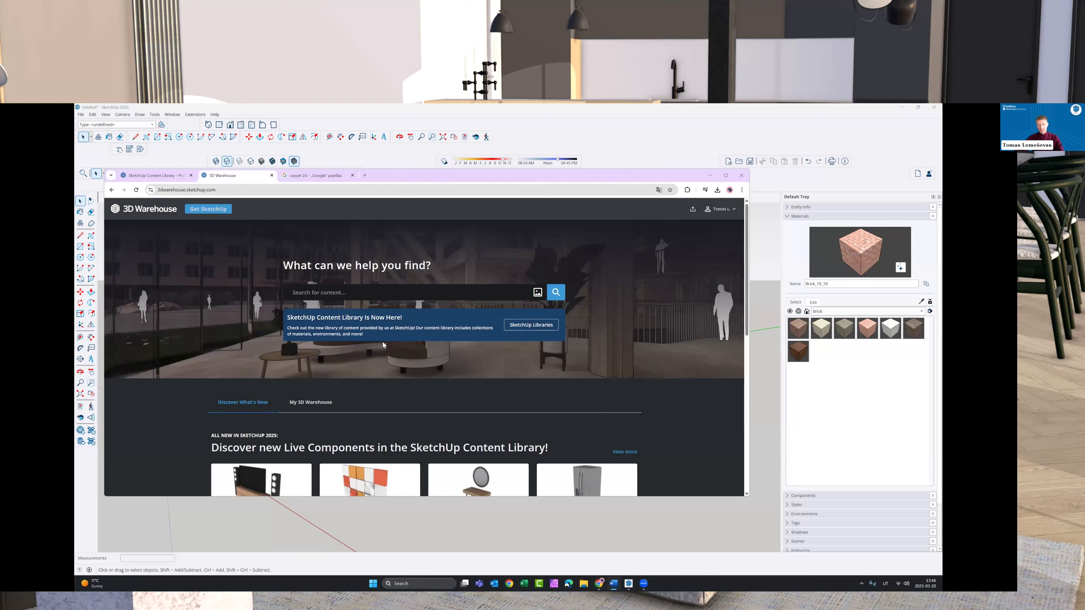
- Switch to the open SketchUp Content Library page and look through its materials, opening Wood_Veneer_13_1K and returning to the list
scroll(322, 299, down, 5)
scroll(322, 300, up, 5)
click(168, 176)
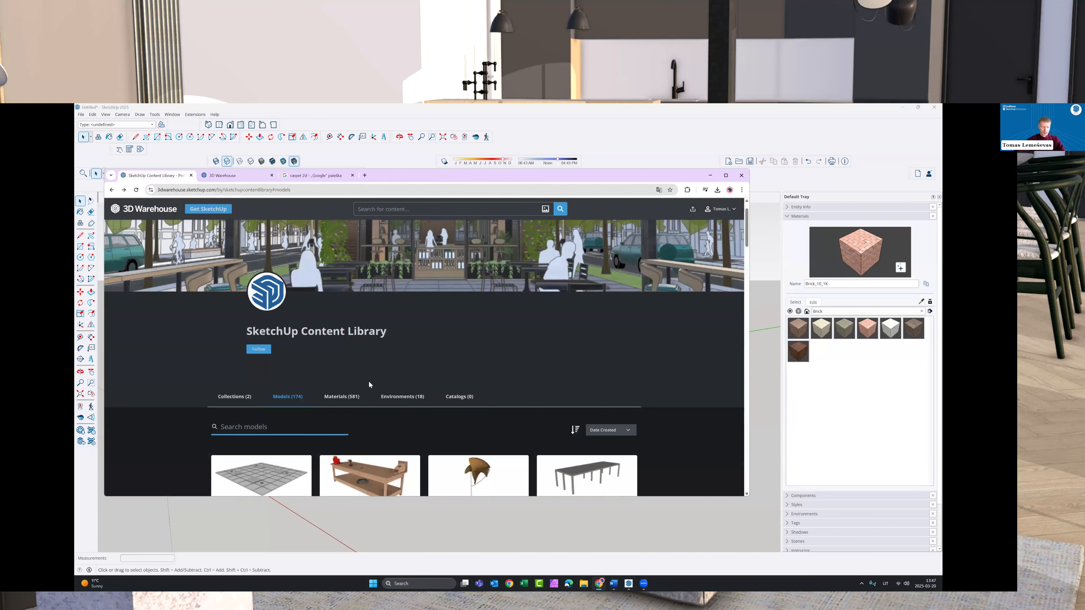
scroll(401, 367, down, 10)
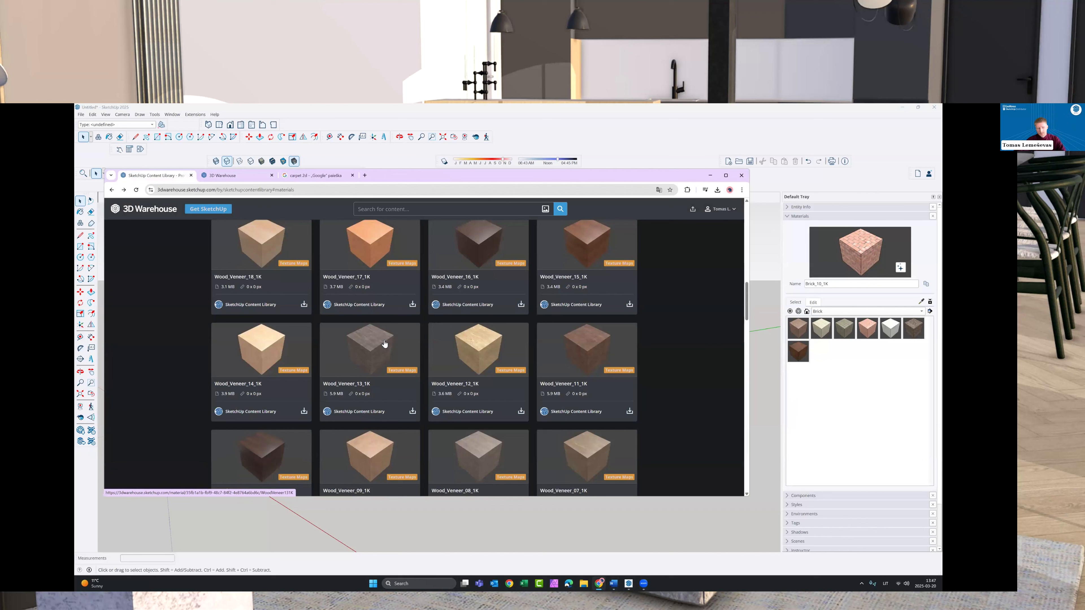
click(369, 348)
click(110, 190)
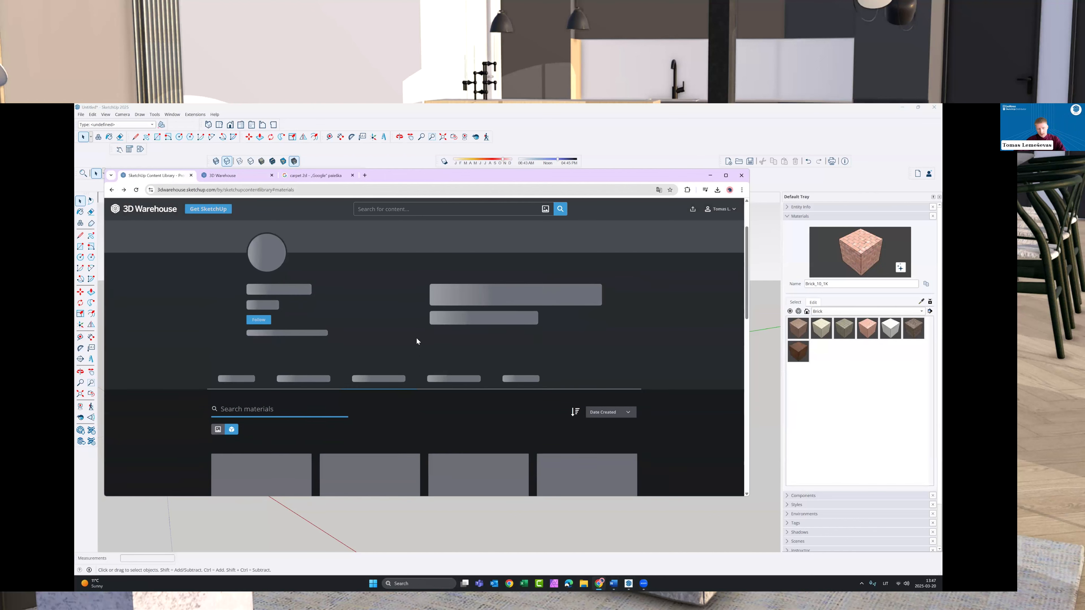
scroll(417, 342, down, 4)
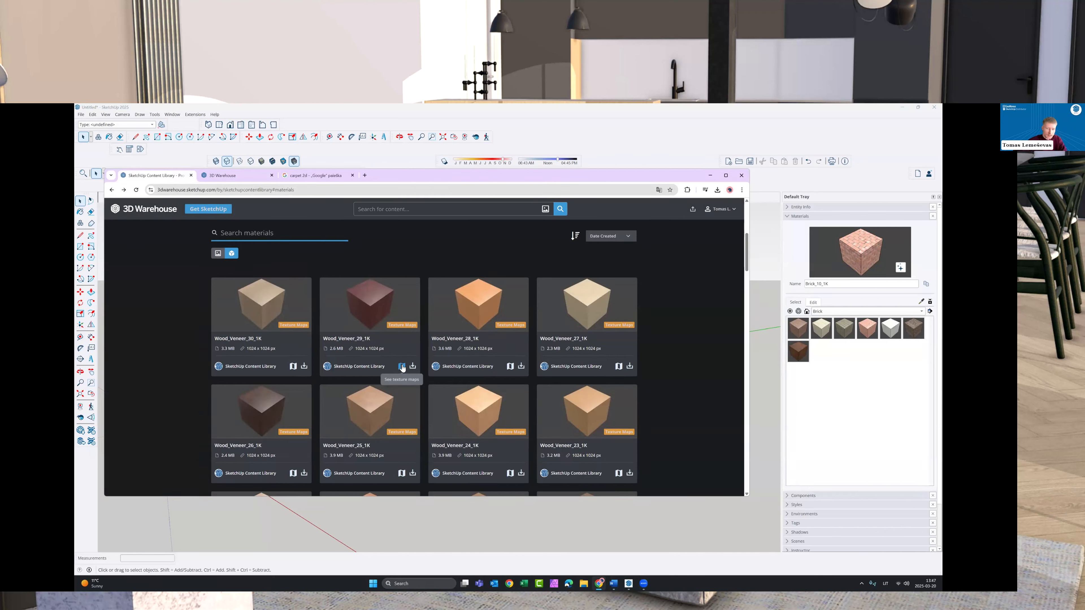
- View the texture maps of the Wood_Veneer_29_1K material and close them
click(401, 366)
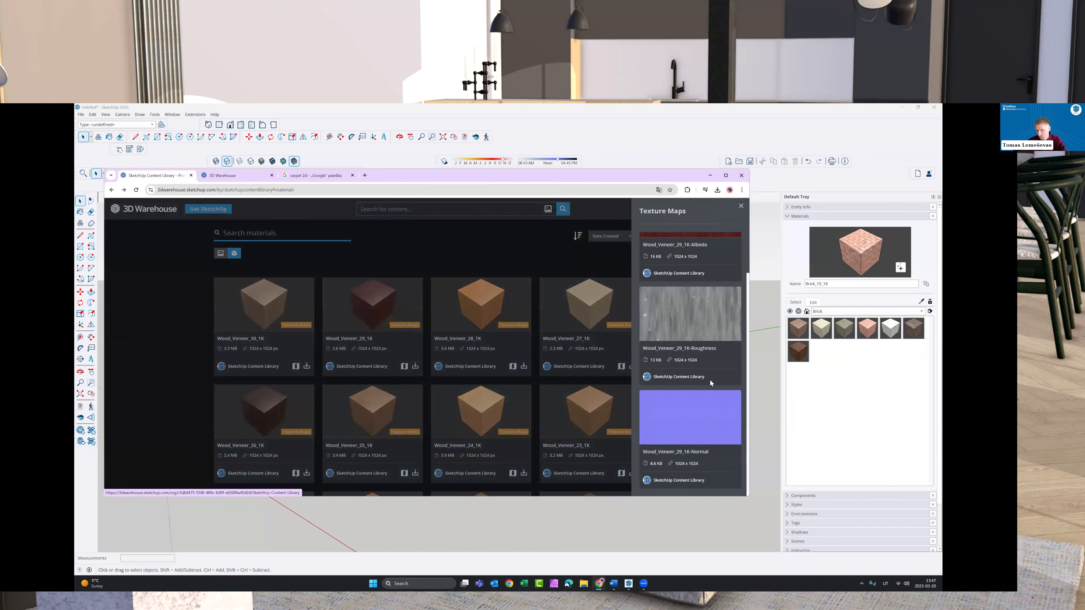
drag(744, 246, 744, 235)
click(741, 206)
- Open the Wood_Planks_02_1K material further down the list, look through all its texture maps and close them
scroll(402, 409, down, 15)
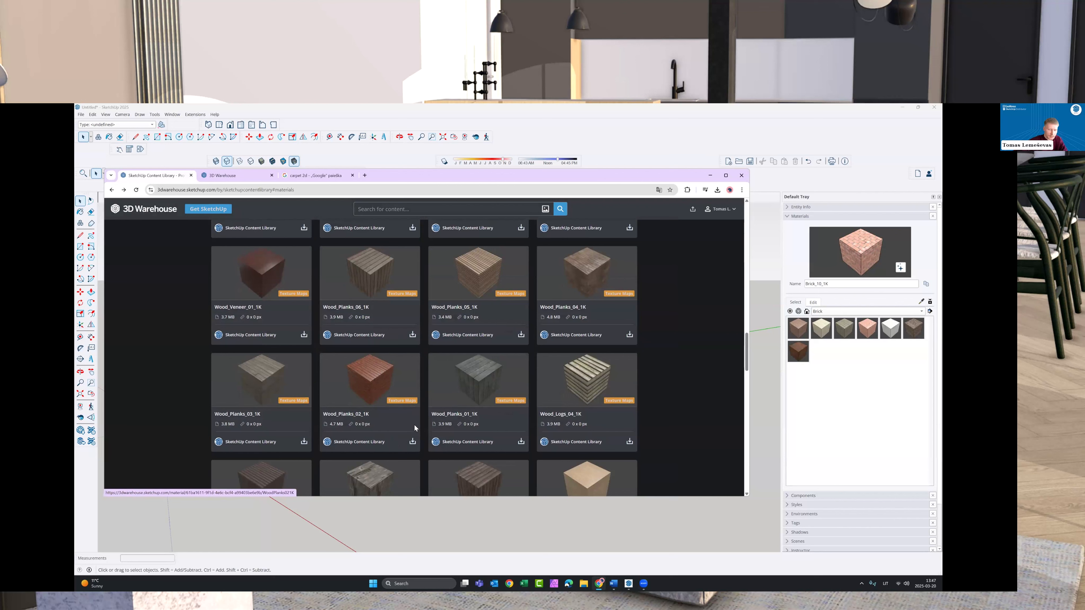
click(395, 394)
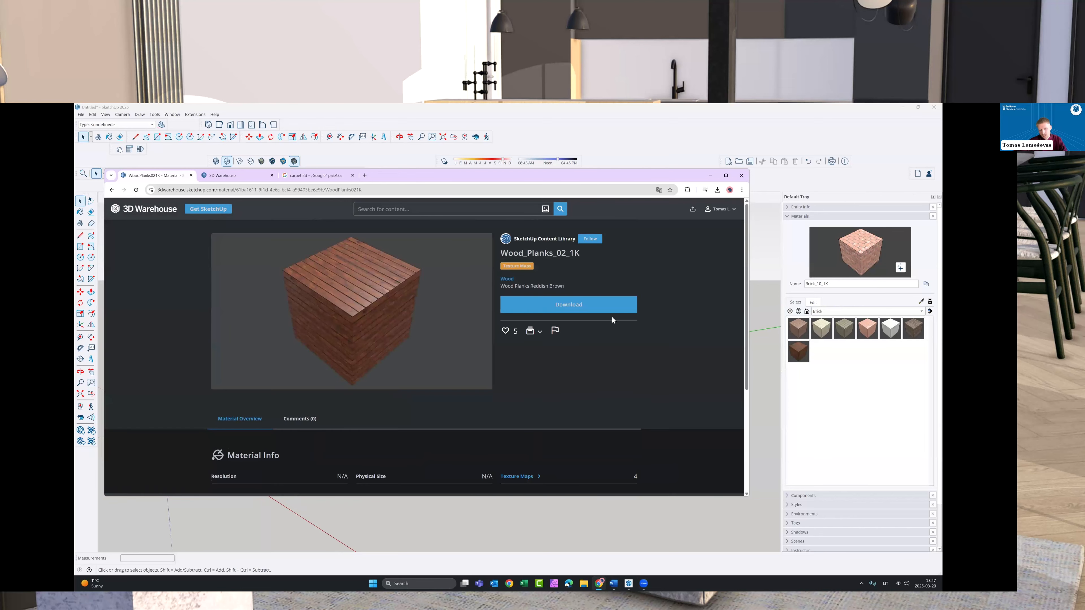
scroll(524, 396, down, 3)
click(517, 375)
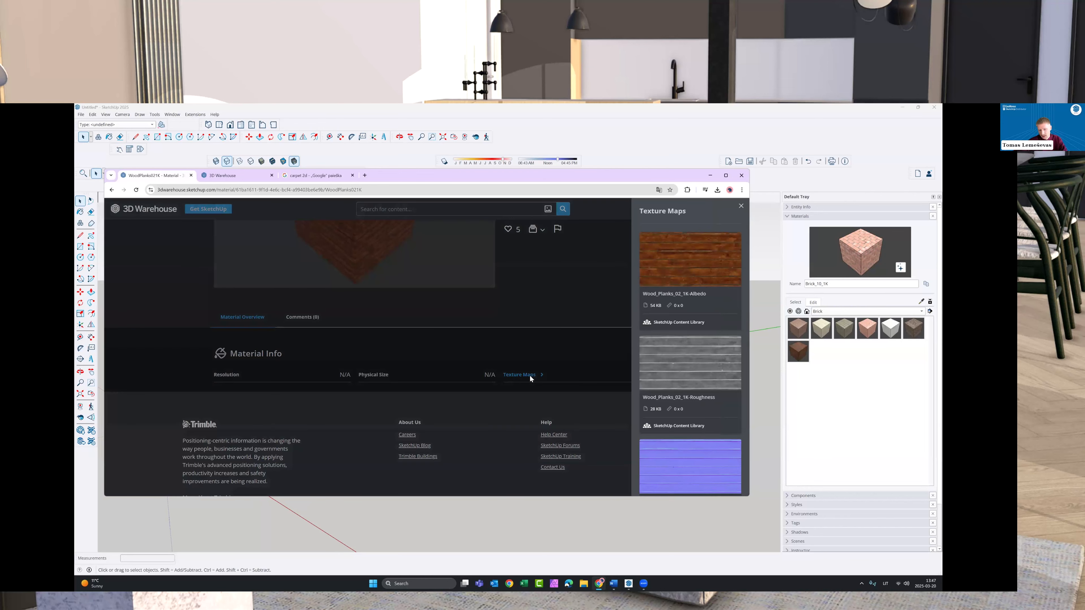
scroll(689, 367, down, 3)
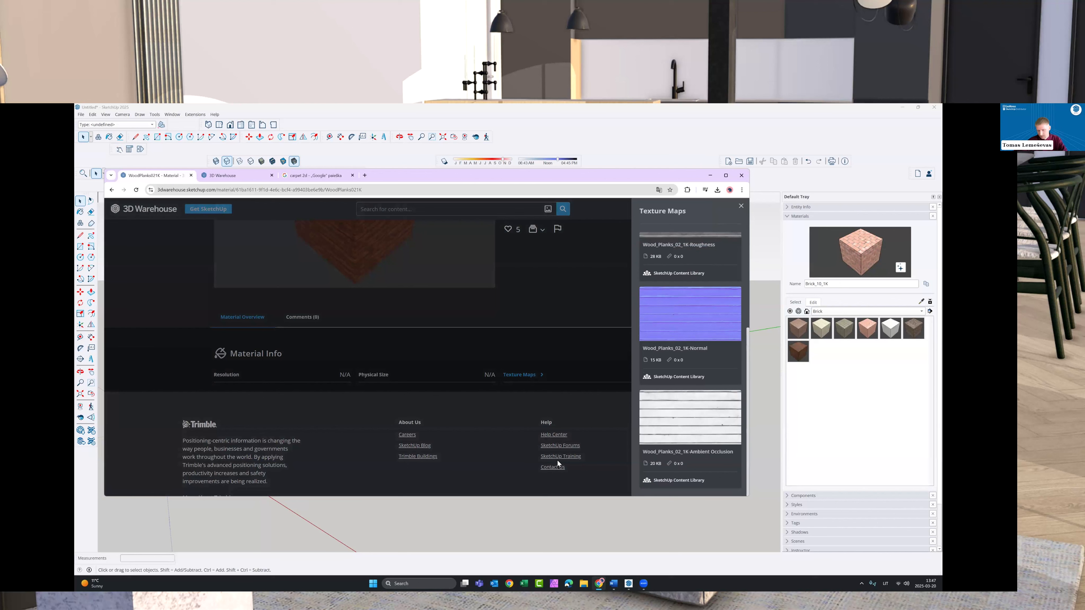
scroll(721, 336, up, 3)
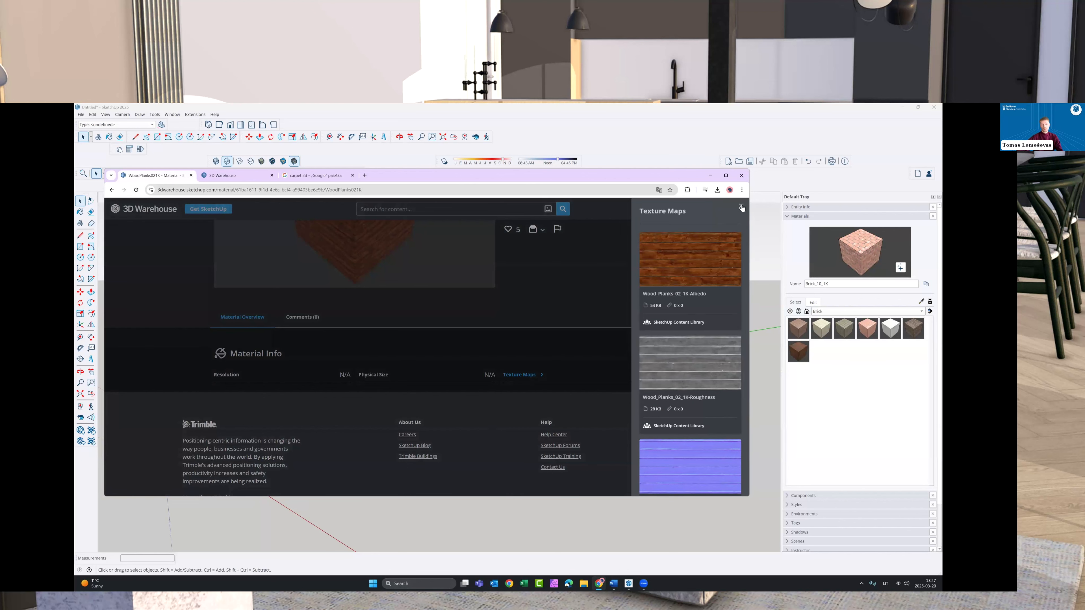
click(140, 214)
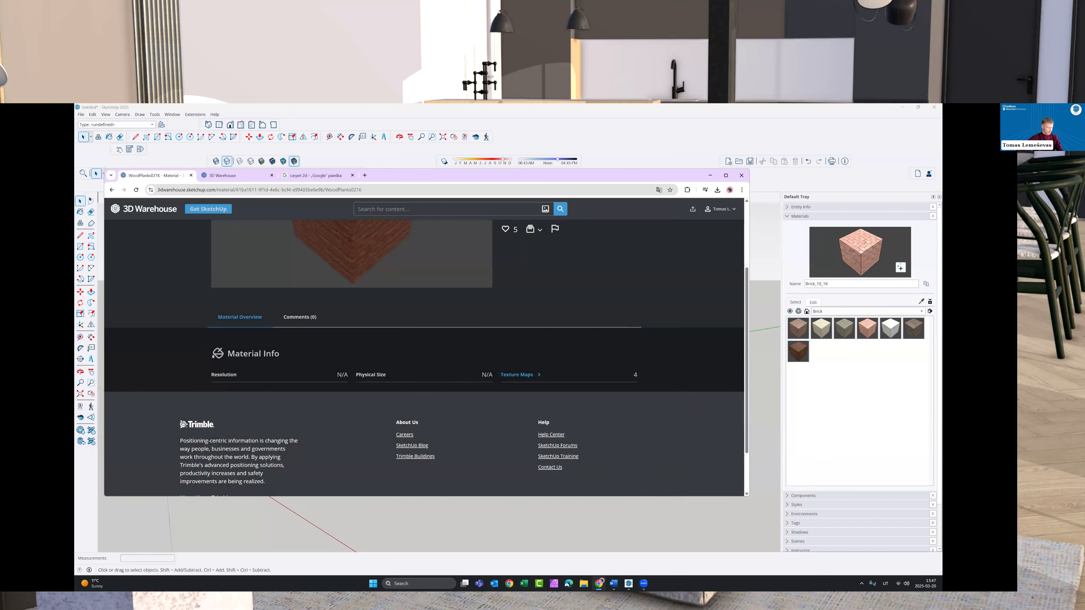
- Go back to the 3D Warehouse home page and look at its new Live Components
key(alt+Tab)
click(111, 189)
click(111, 190)
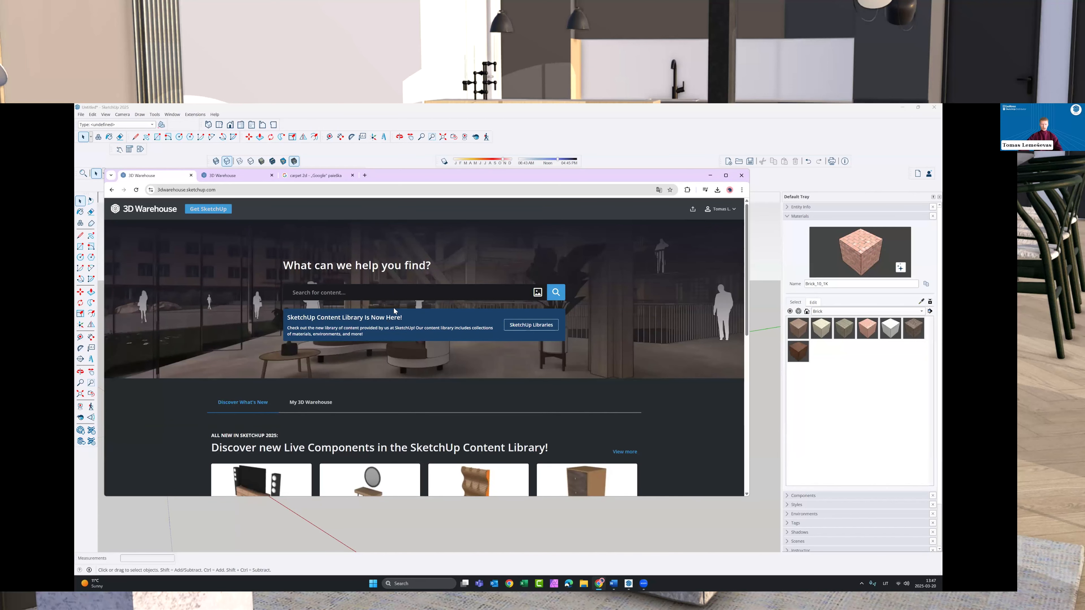
scroll(606, 298, down, 2)
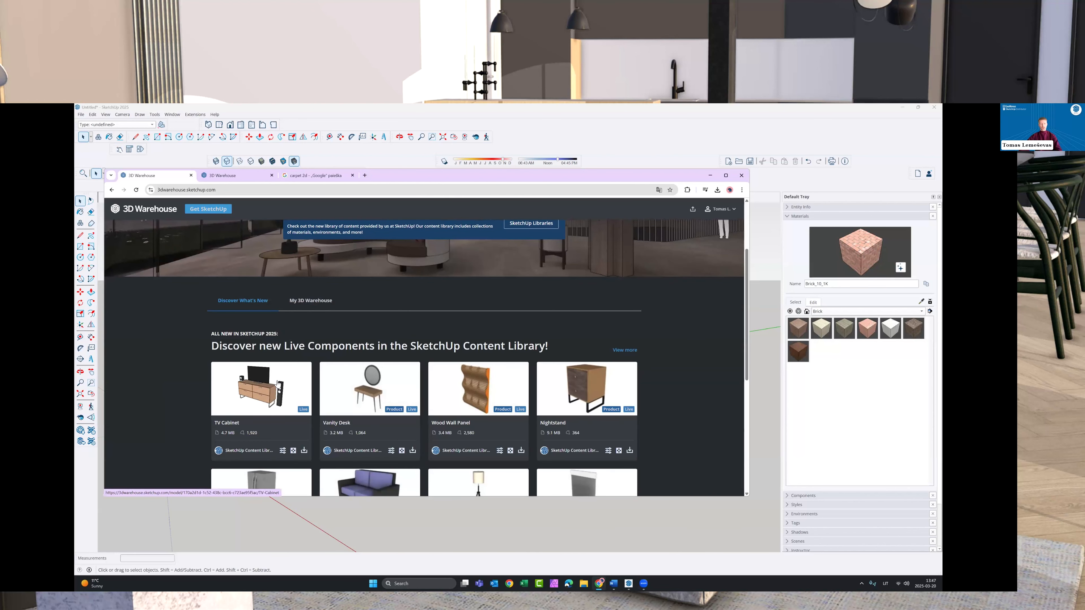
scroll(357, 292, up, 2)
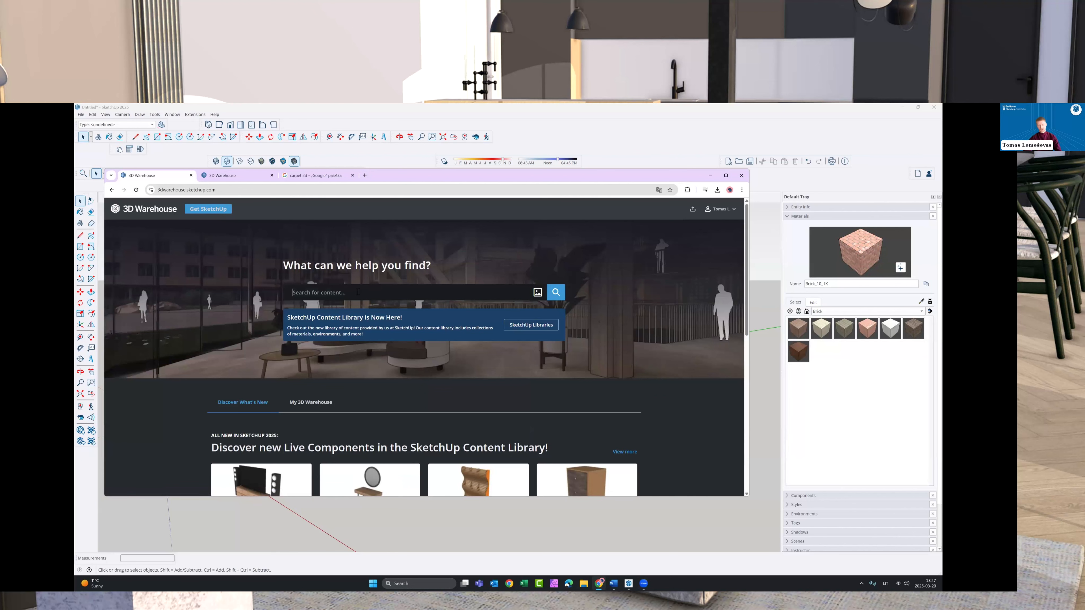
- Search 3D Warehouse for "people", briefly open the result filters, look over the models and go back to the home page
click(358, 293)
text(people)
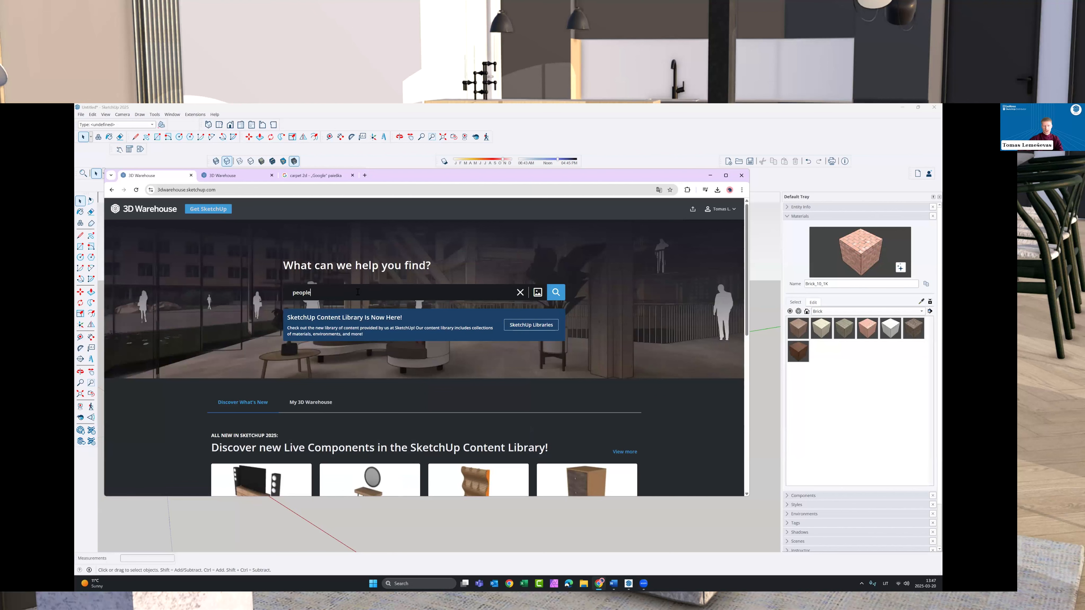
key(Return)
click(605, 231)
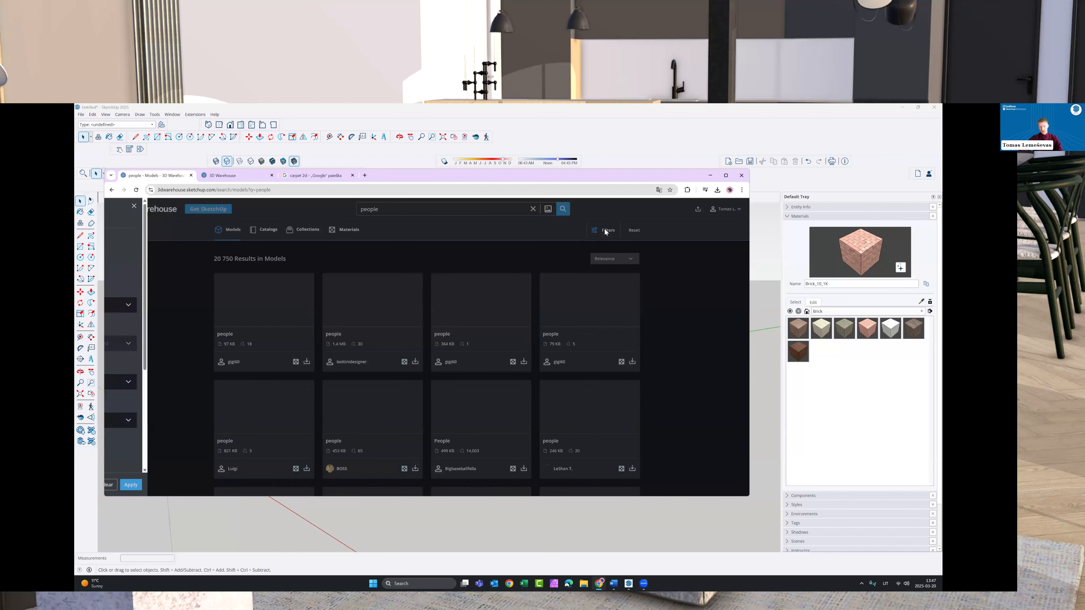
click(605, 232)
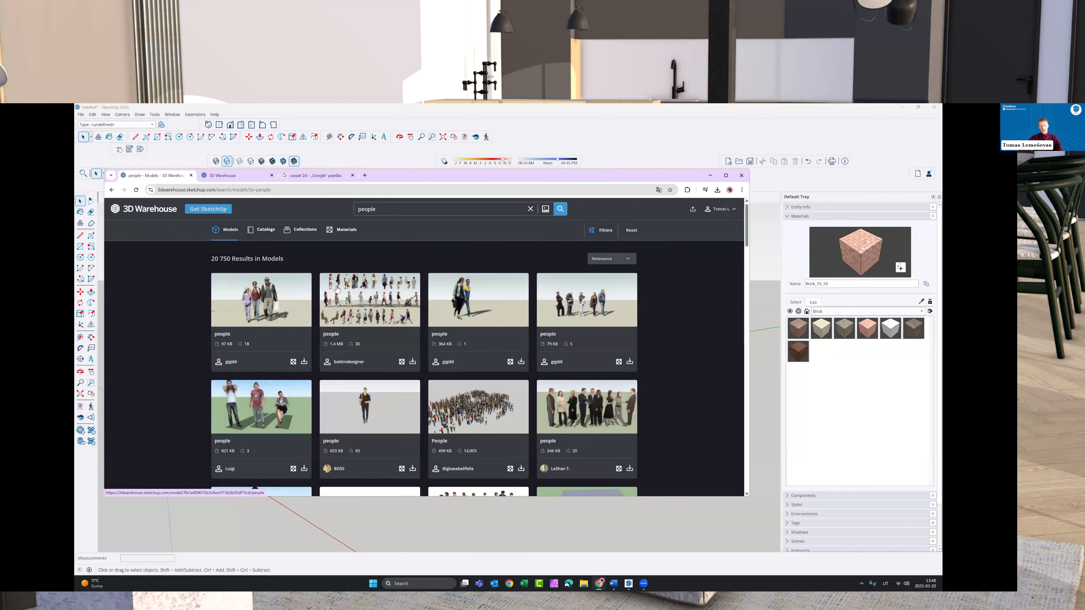
scroll(337, 289, down, 3)
key(alt+Left)
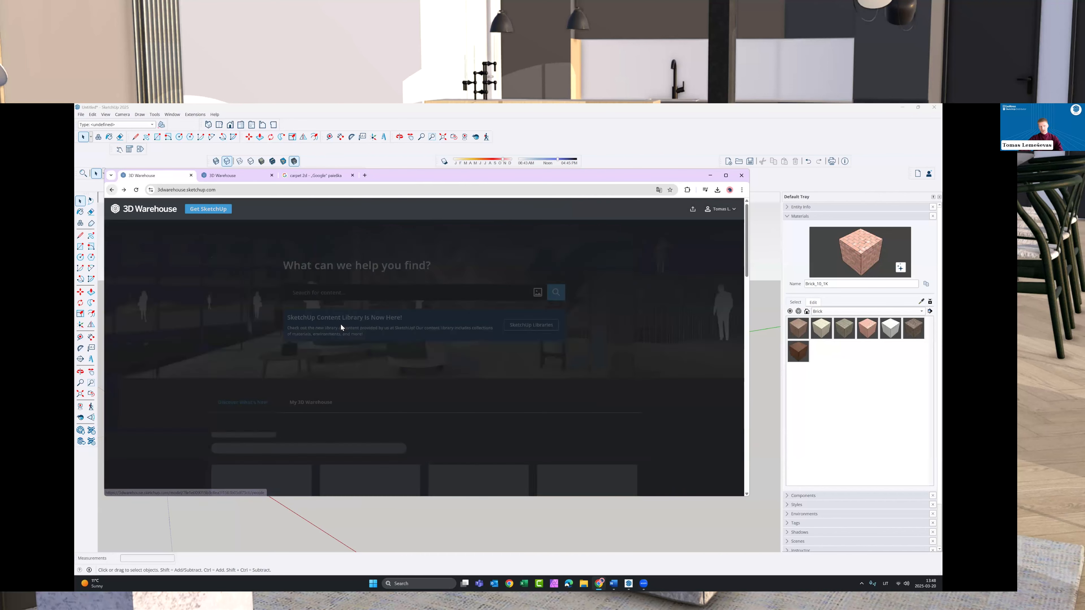
- Open the SketchUp Content Library from the home page banner and look at its collections
scroll(363, 324, down, 2)
scroll(427, 319, up, 1)
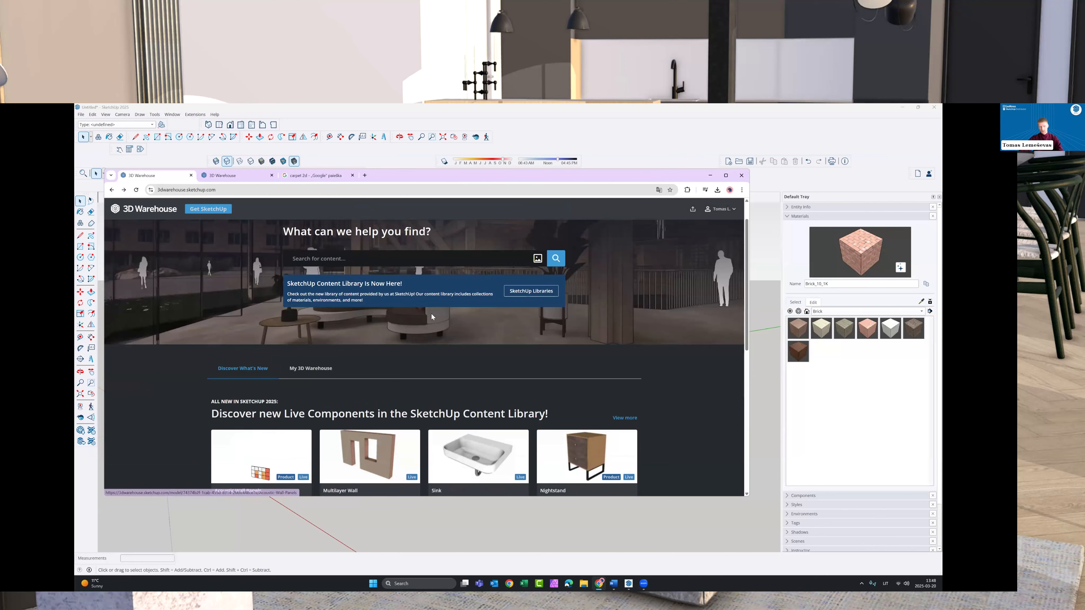
scroll(428, 319, down, 2)
scroll(429, 318, up, 2)
click(111, 190)
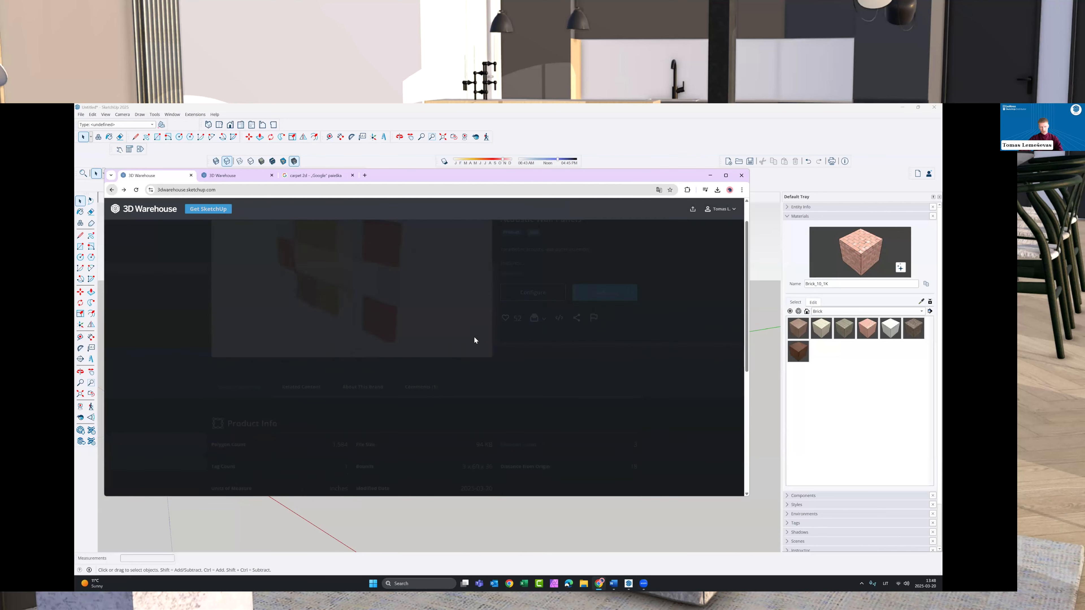
click(534, 327)
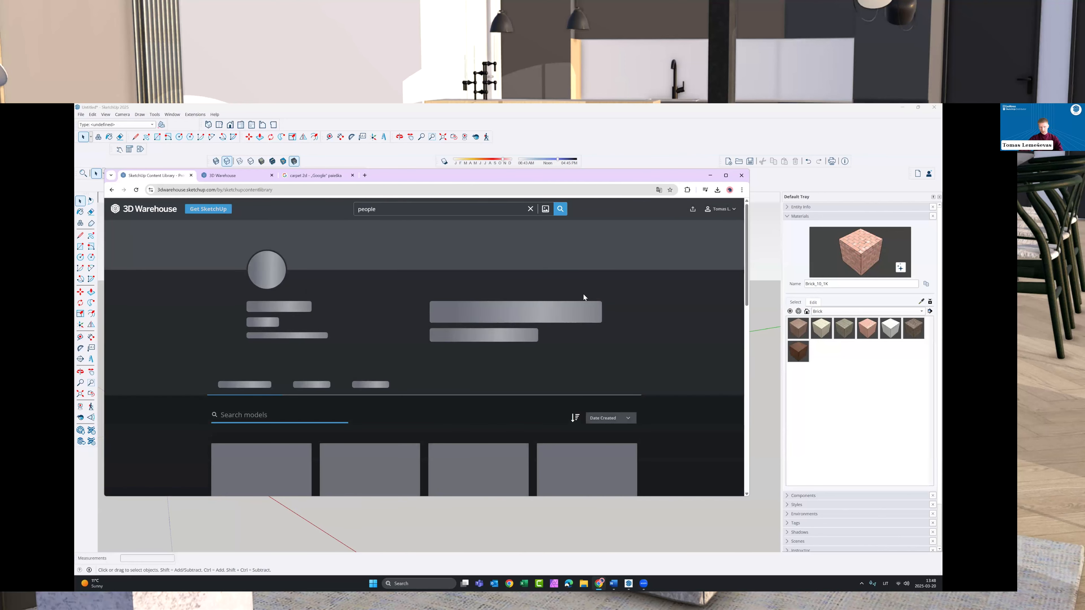
scroll(583, 316, down, 2)
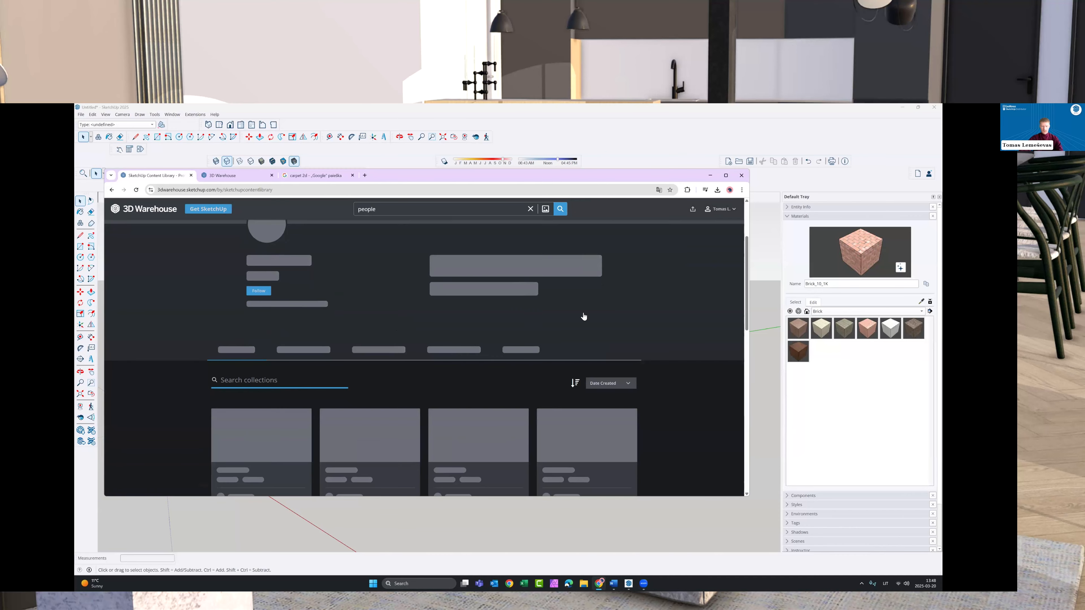
scroll(583, 316, down, 2)
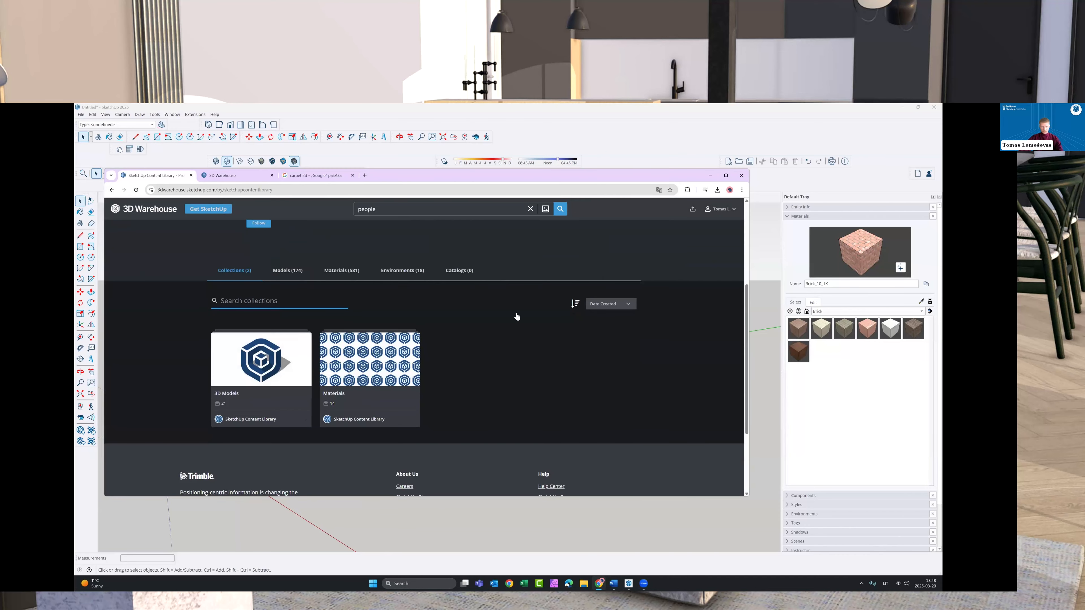
- Show the Content Library's models and clear the term "people" from the site-wide search
click(575, 304)
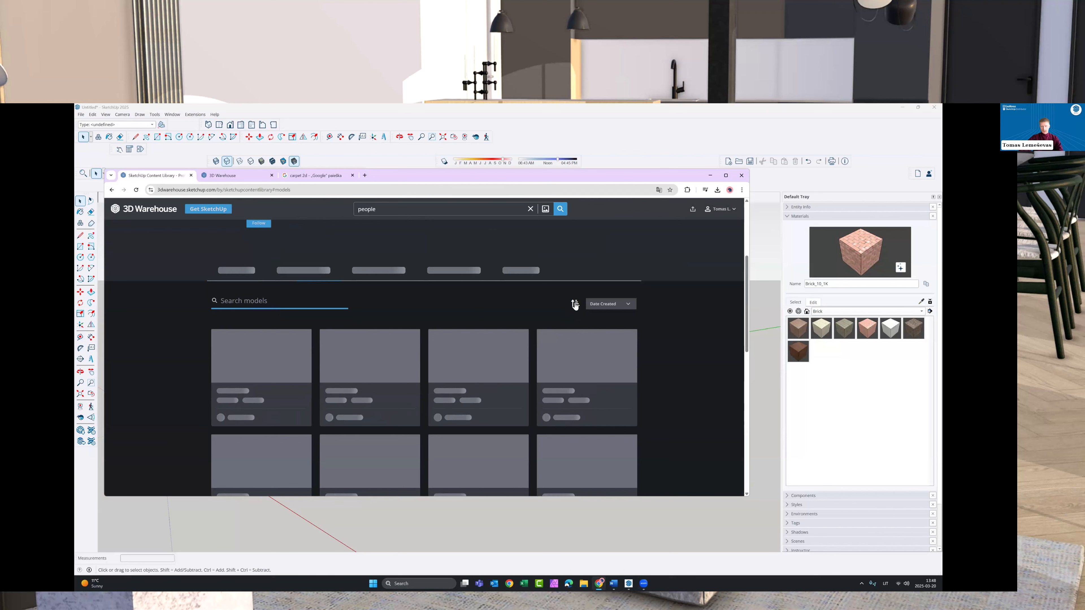
click(255, 304)
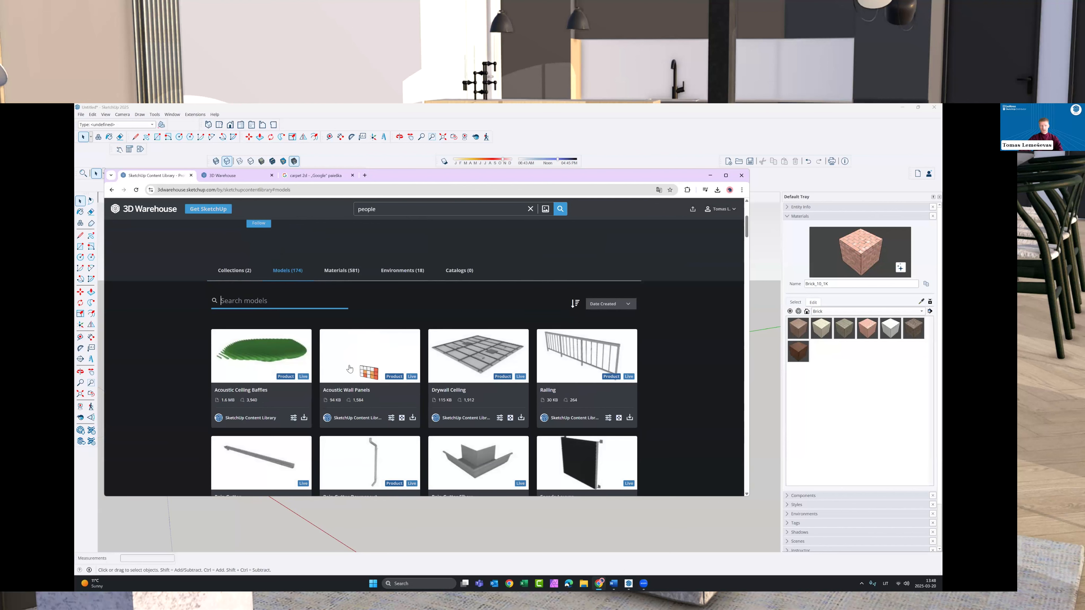
scroll(230, 350, up, 4)
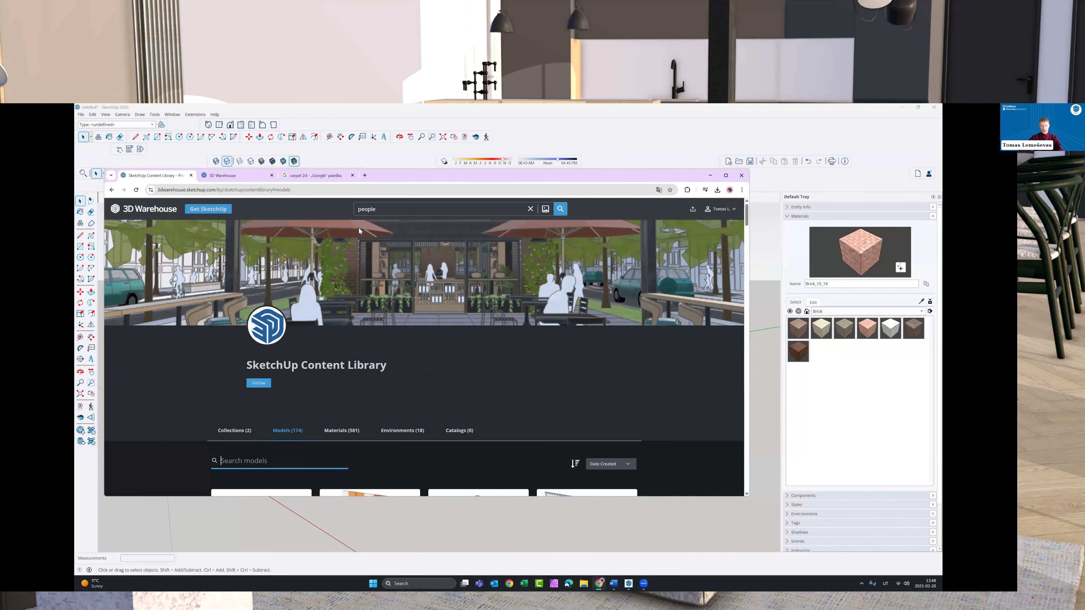
scroll(371, 223, down, 2)
key(BackSpace)
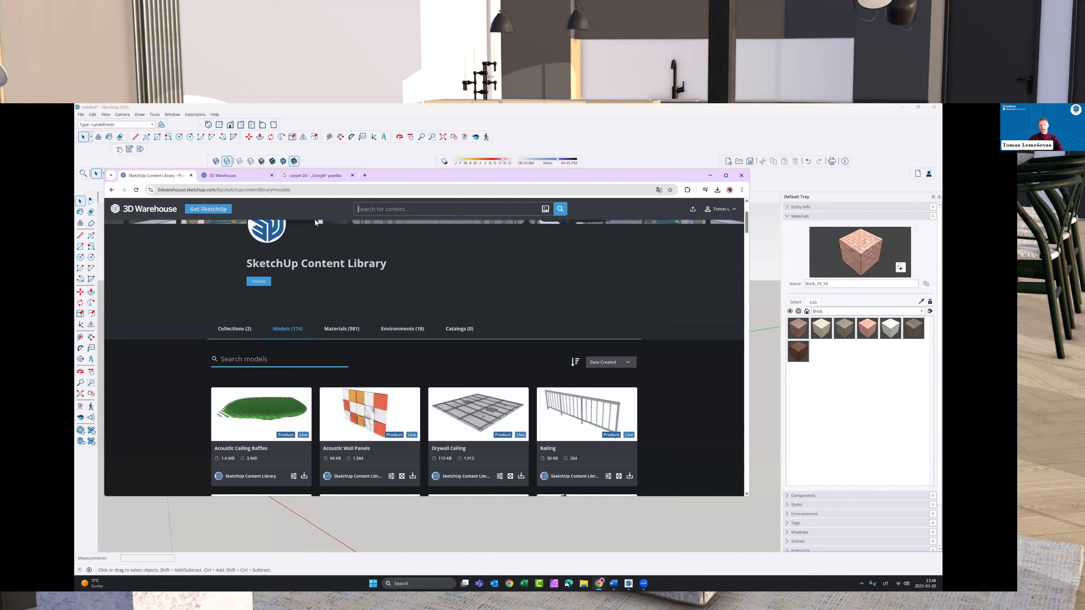
scroll(427, 291, up, 2)
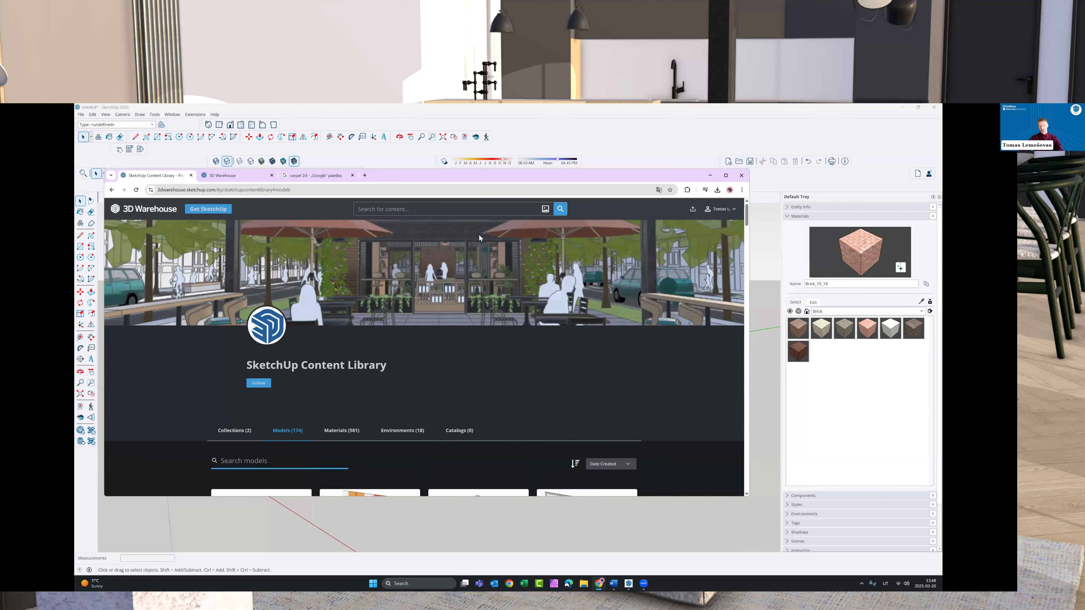
scroll(282, 309, down, 3)
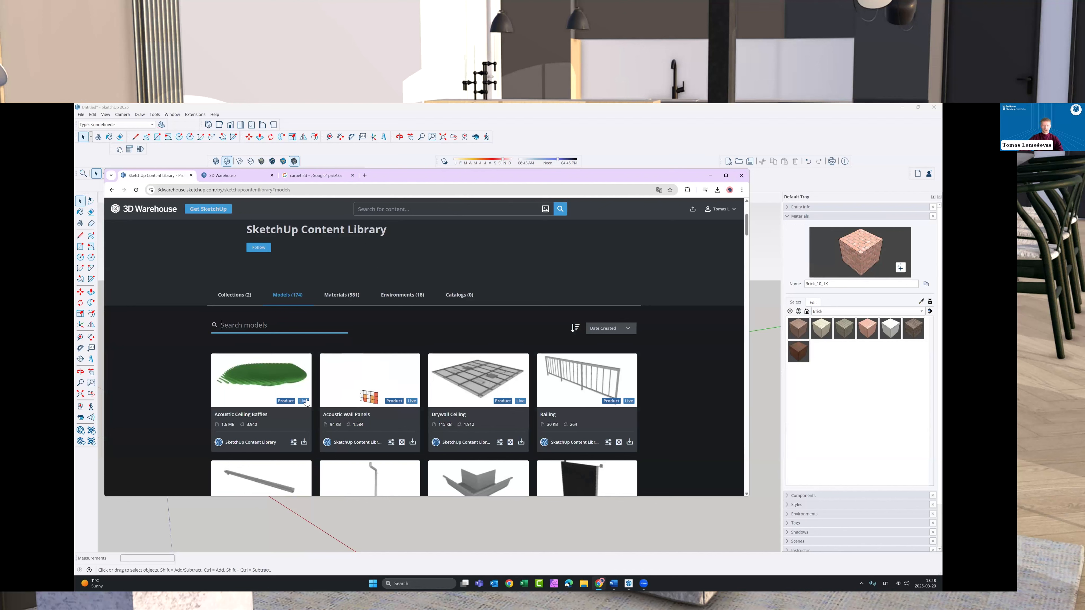
- Try "car" as a search term for the Content Library's models, replace it with "table" and look over the list
text(d)
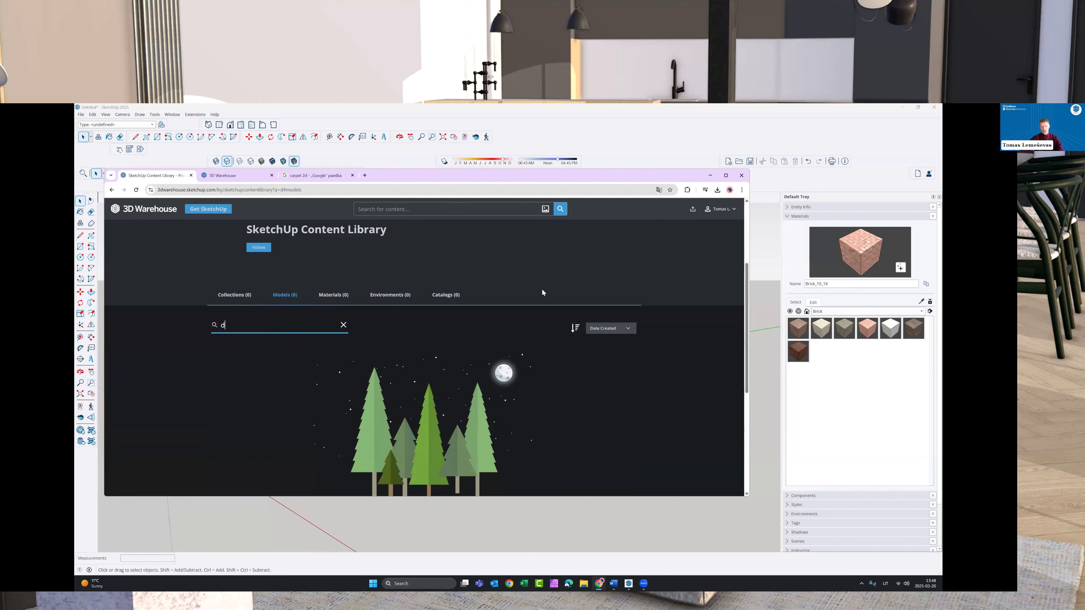
key(BackSpace)
text(car)
key(BackSpace)
key(BackSpace)
key(BackSpace)
text(table)
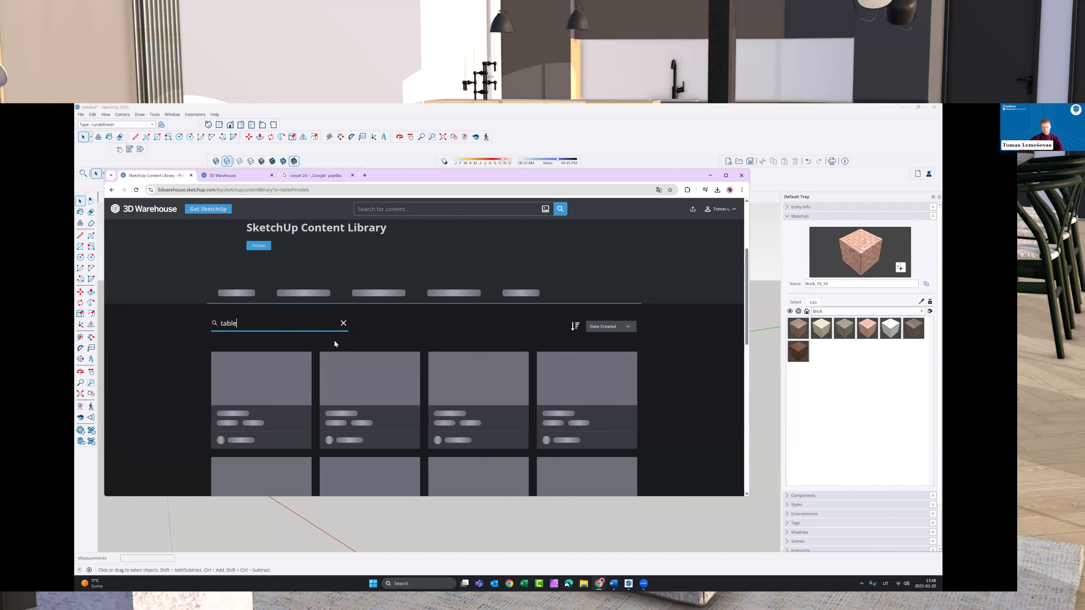
scroll(265, 380, down, 3)
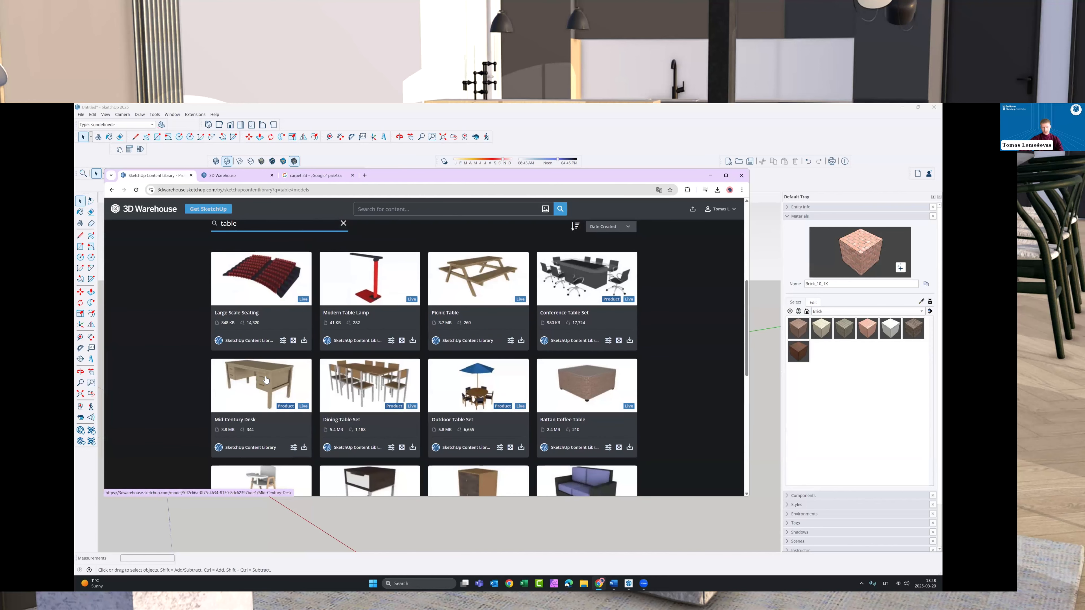
- Open the Mid-Century Desk model and look over its product page
click(266, 379)
scroll(394, 329, down, 1)
scroll(394, 329, up, 1)
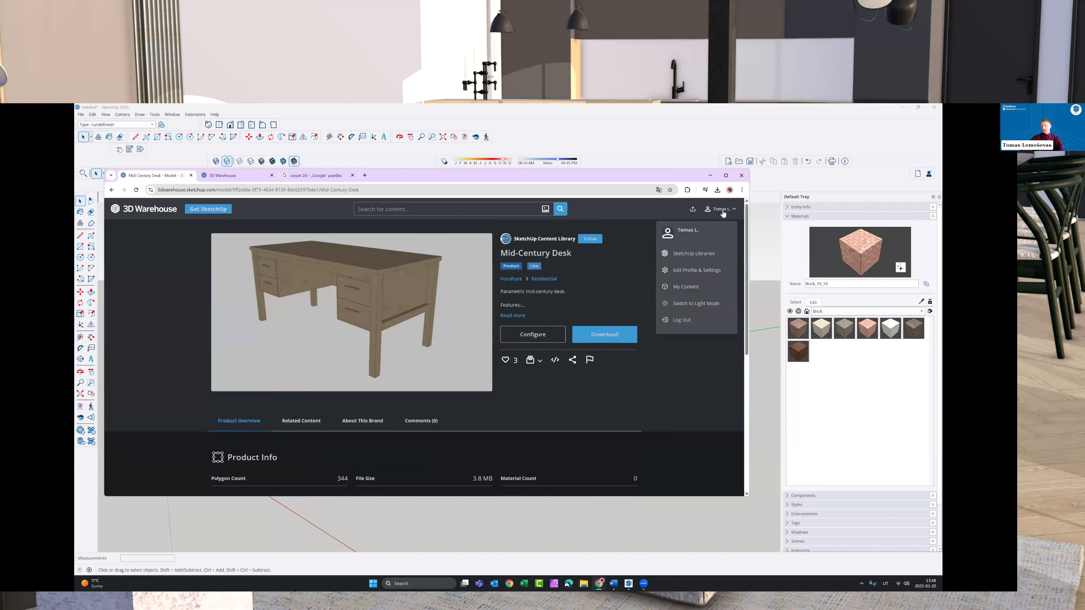
- Switch to SketchUp, open 3D Warehouse inside it, move its window clear of the brick box and browse the Live Components
click(710, 175)
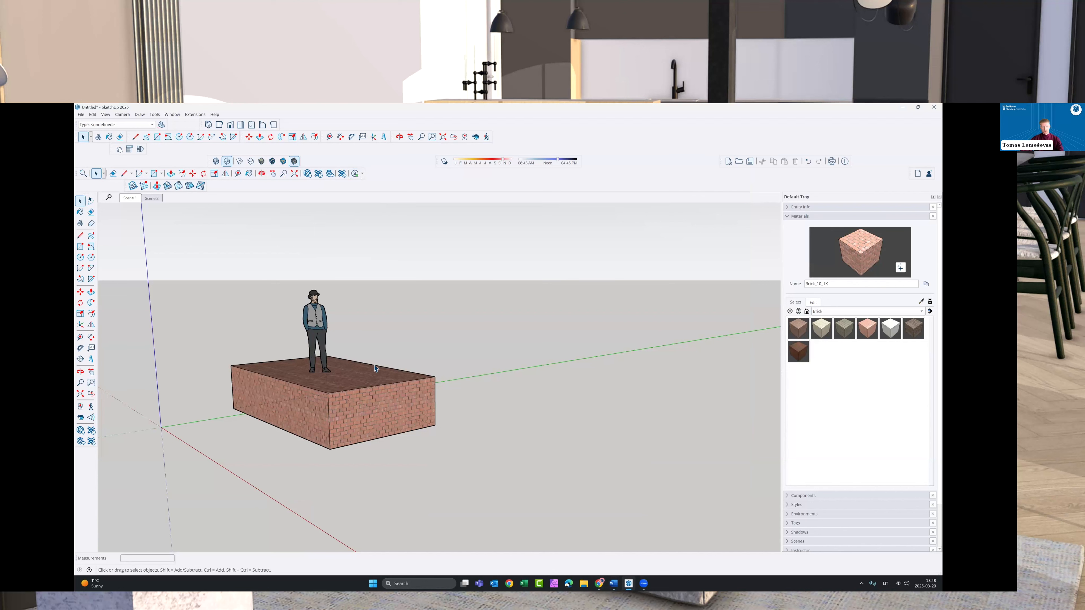
click(81, 430)
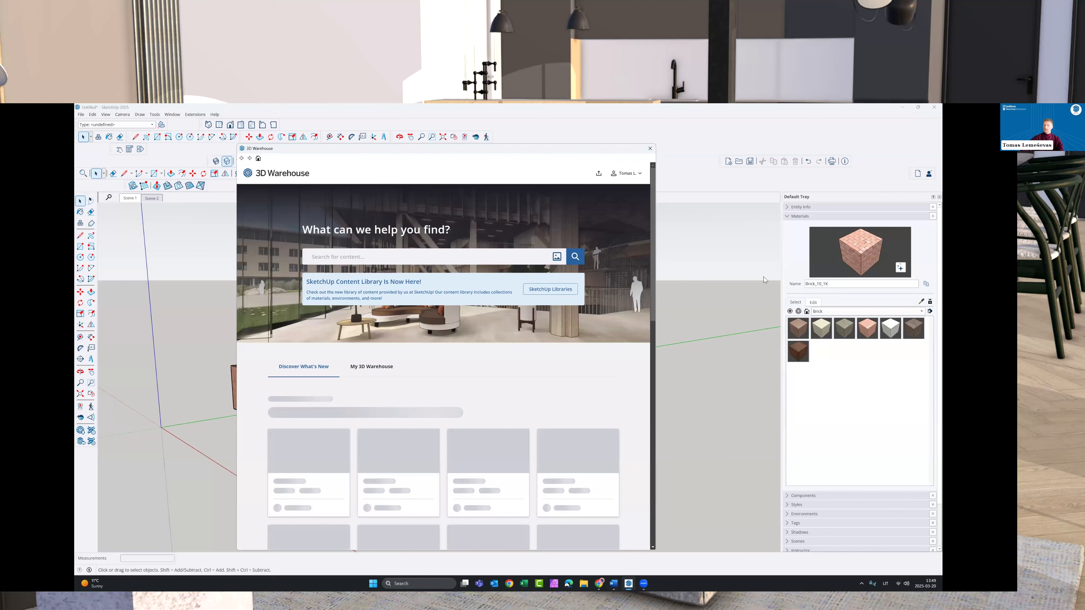
drag(397, 149, 626, 151)
scroll(611, 495, down, 2)
scroll(570, 530, up, 1)
scroll(570, 530, down, 1)
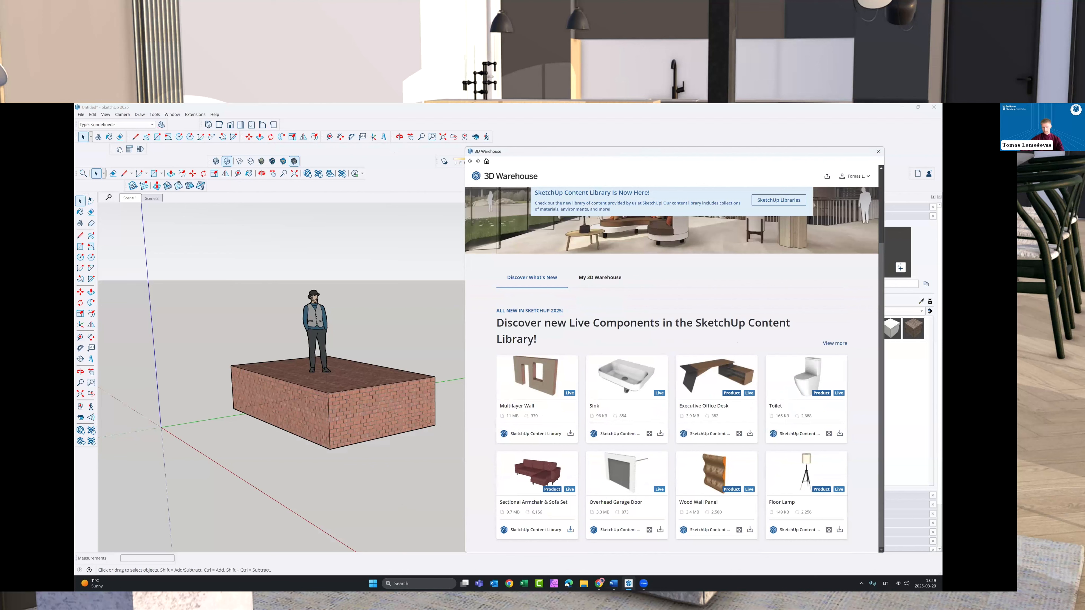
- Load the Sectional Armchair & Sofa Set into the model, place it beside the brick box and open its Live Component configuration
click(654, 362)
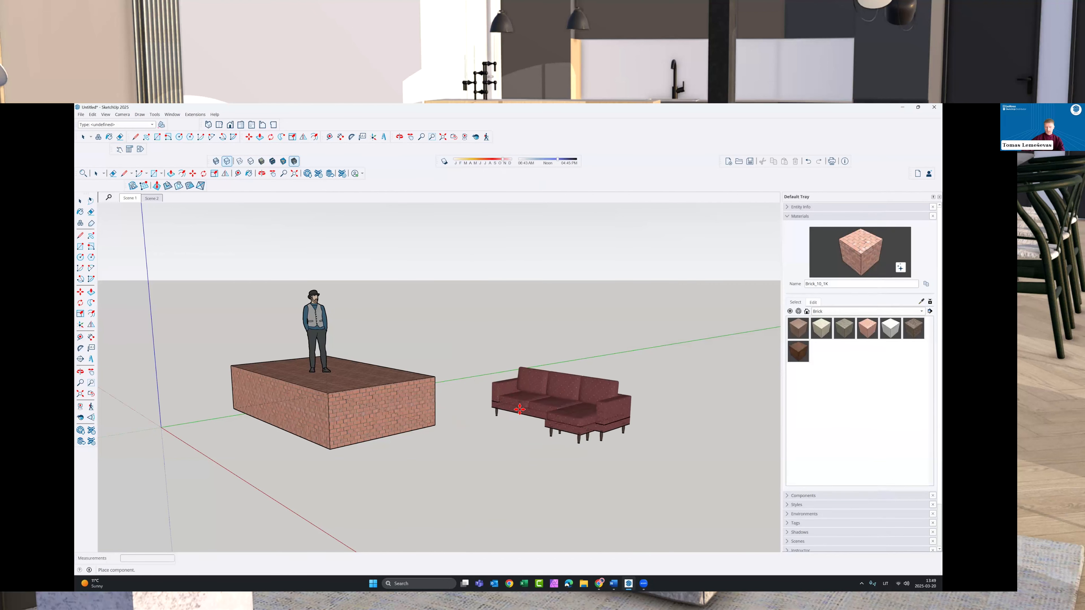
click(623, 410)
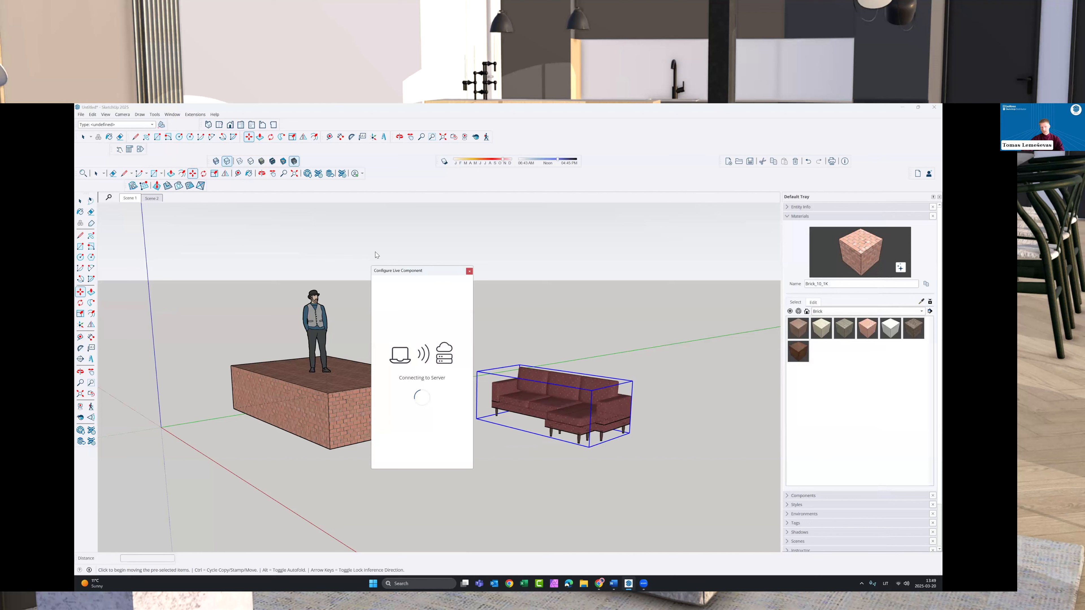
drag(404, 270, 404, 270)
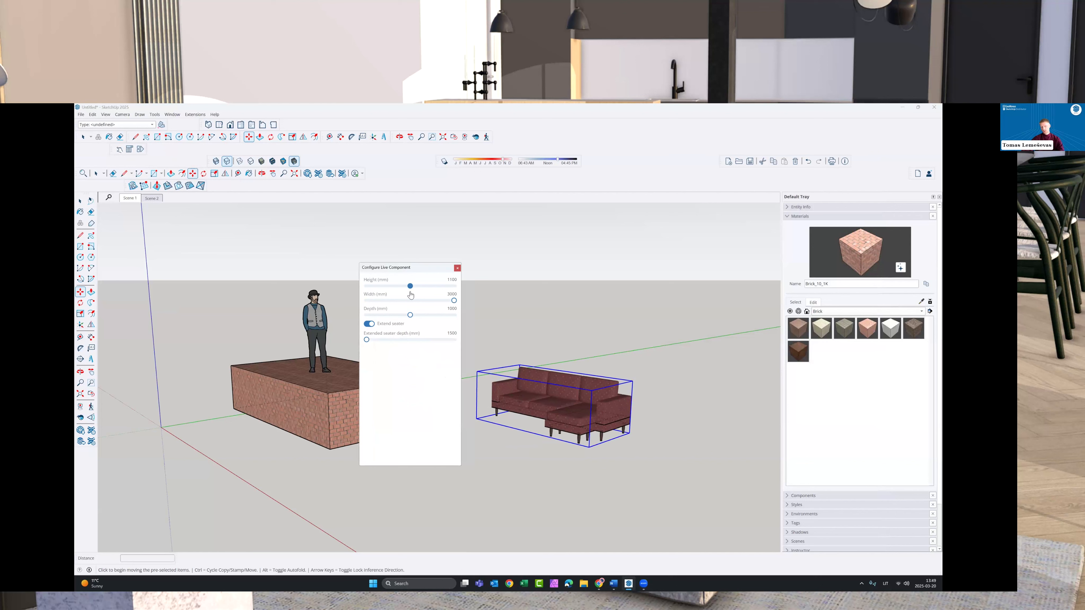
- Set the sofa's height to about 1185 mm, reduce its depth to near minimum, extend the seater depth to about 1700 mm and close the configuration
drag(409, 291, 392, 291)
click(447, 287)
drag(411, 315, 458, 345)
click(370, 316)
scroll(619, 438, up, 2)
middle_drag(513, 487, 492, 493)
middle_drag(520, 421, 506, 491)
scroll(537, 460, down, 5)
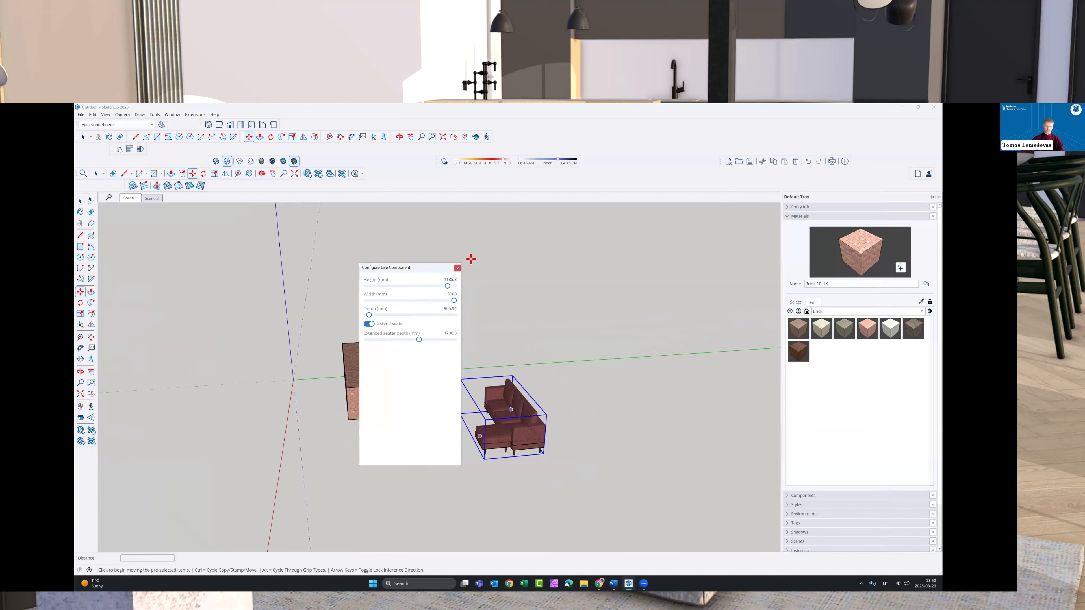
click(457, 268)
- Deselect the sofa and examine its reconfigured shape beside the brick box from several angles
middle_drag(444, 278, 362, 295)
key(space)
click(543, 449)
scroll(574, 388, up, 4)
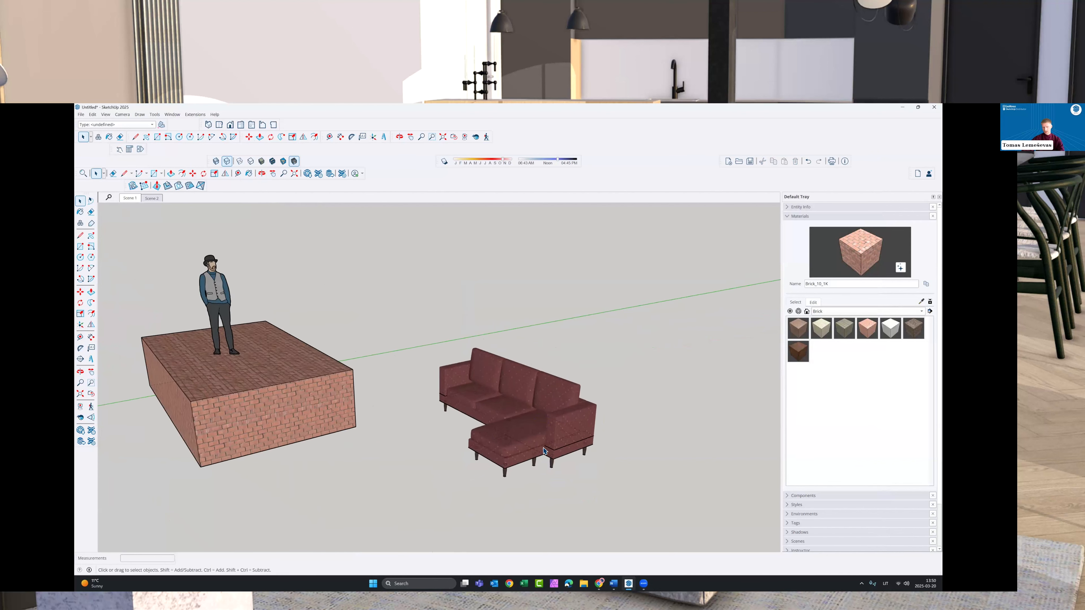
middle_drag(574, 388, 559, 438)
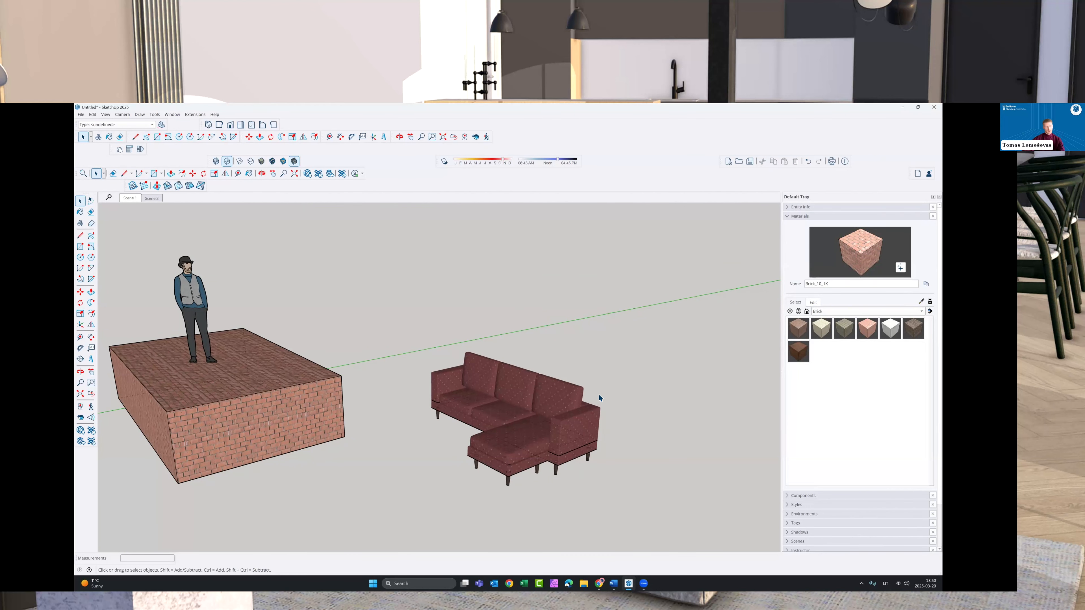
scroll(597, 379, down, 2)
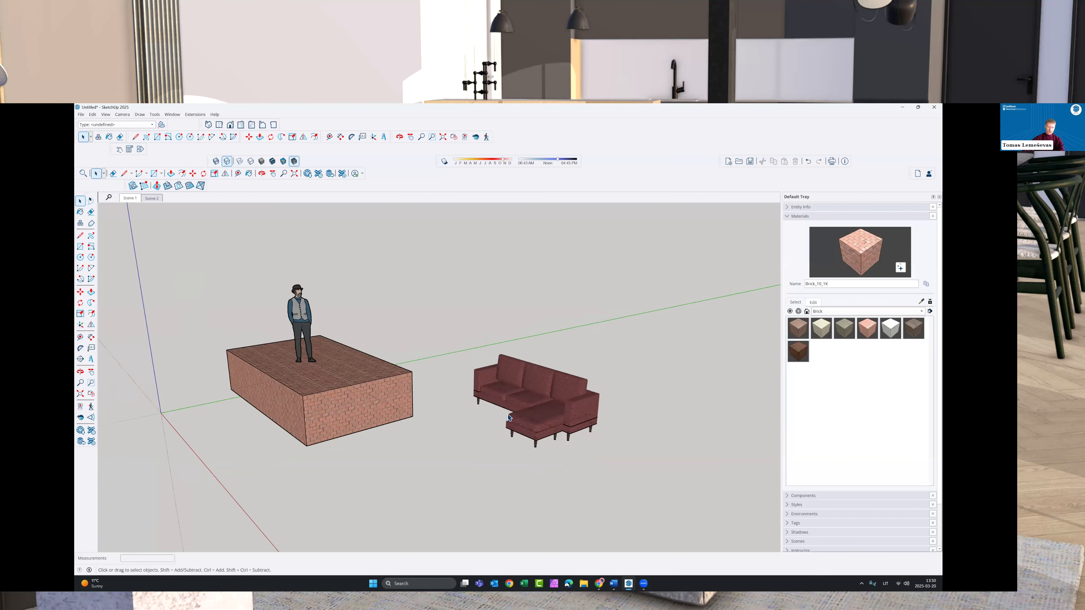
middle_drag(516, 443, 529, 437)
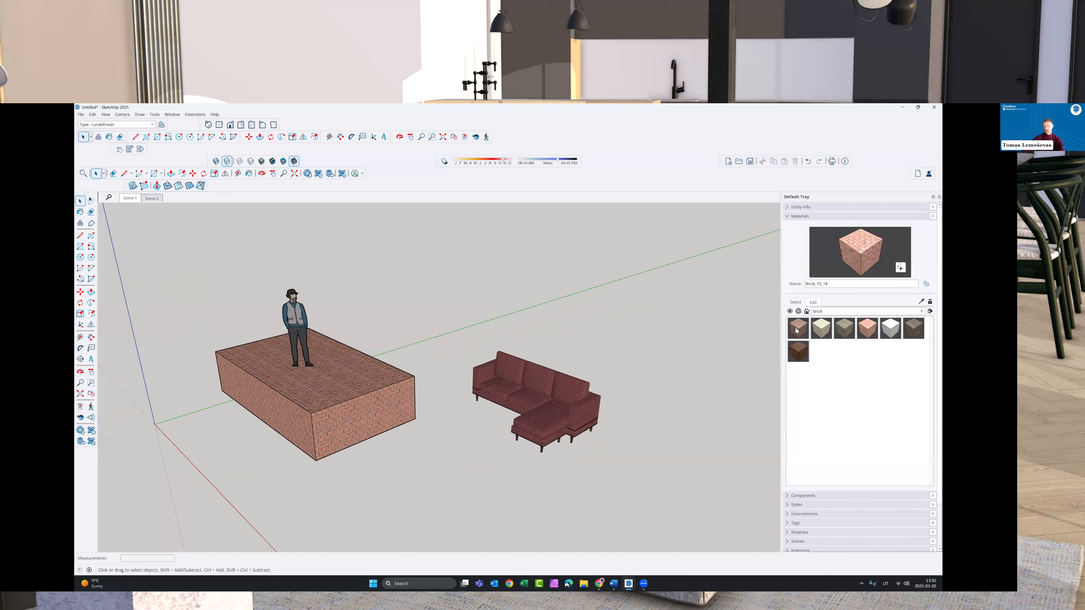
- Open 3D Warehouse from the materials, go to its home page and widen its window
click(798, 311)
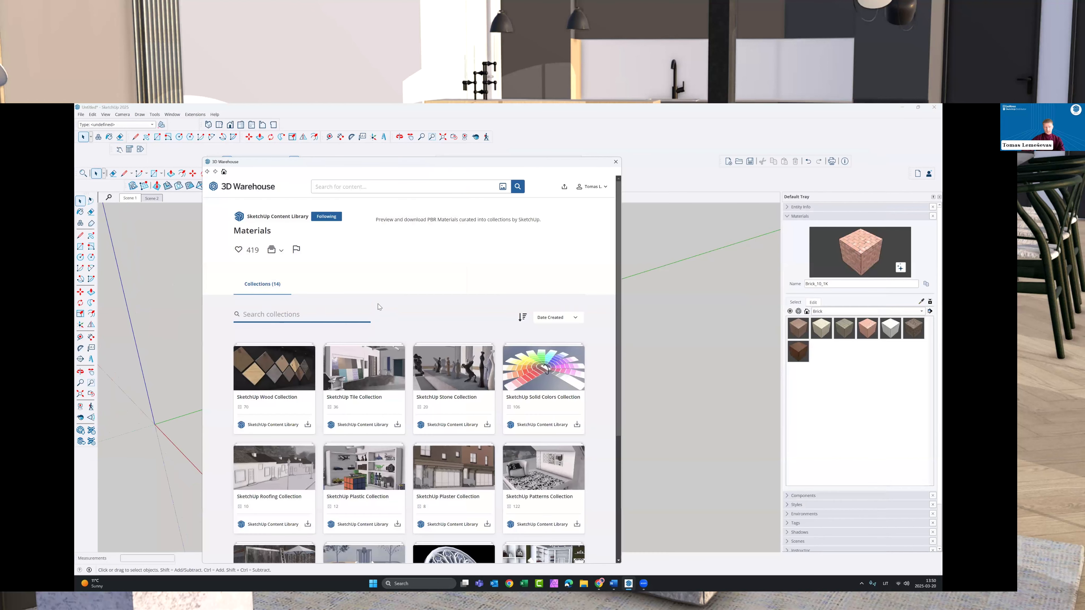
click(225, 189)
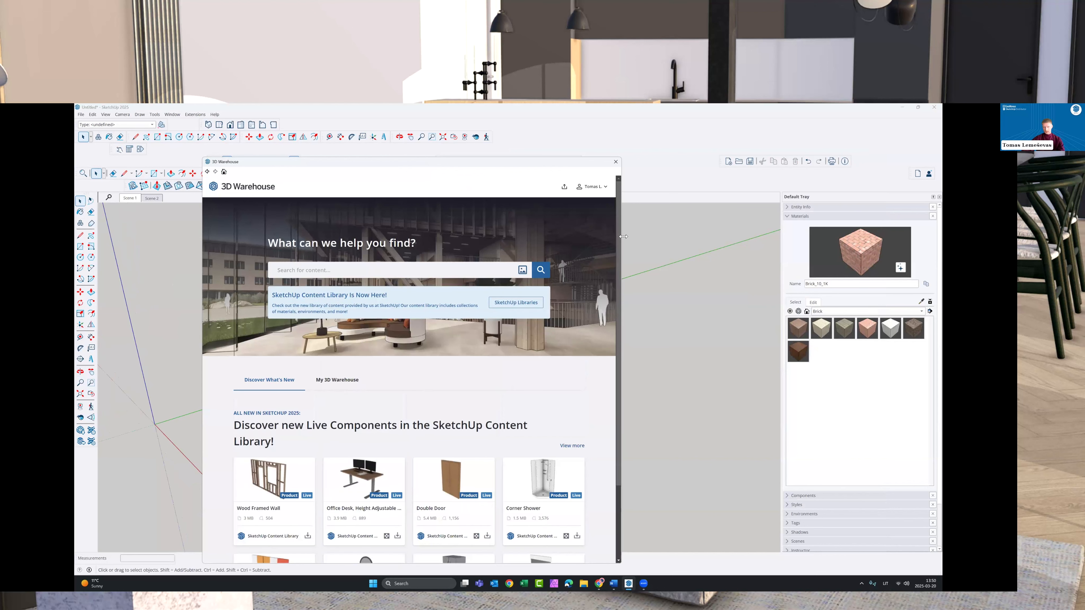
drag(835, 227, 860, 228)
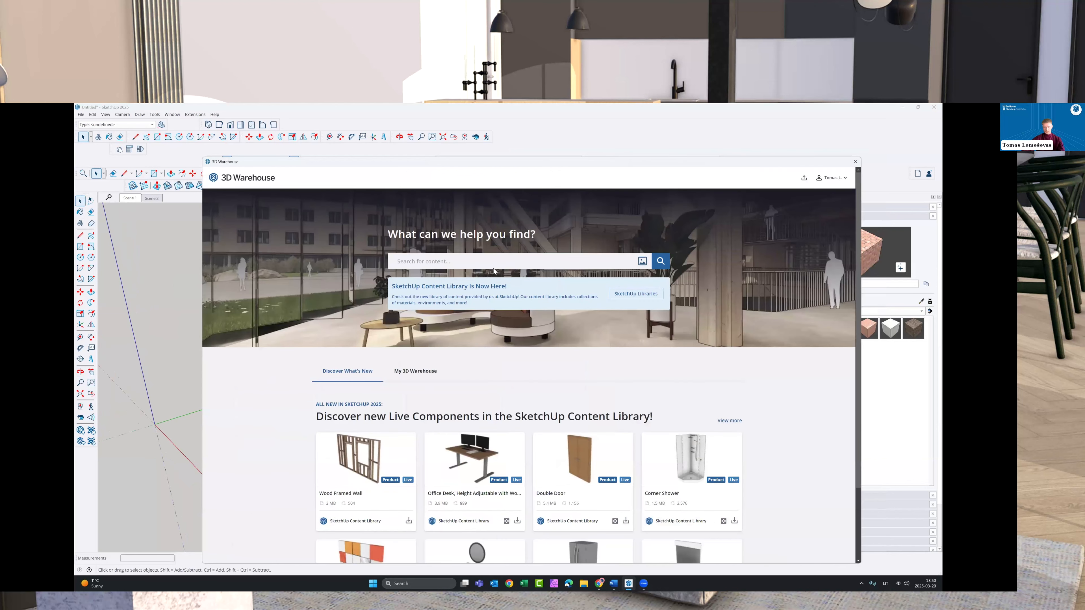
- Open the SketchUp Content Library's environments and move the 3D Warehouse window clear of the Default Tray
click(651, 294)
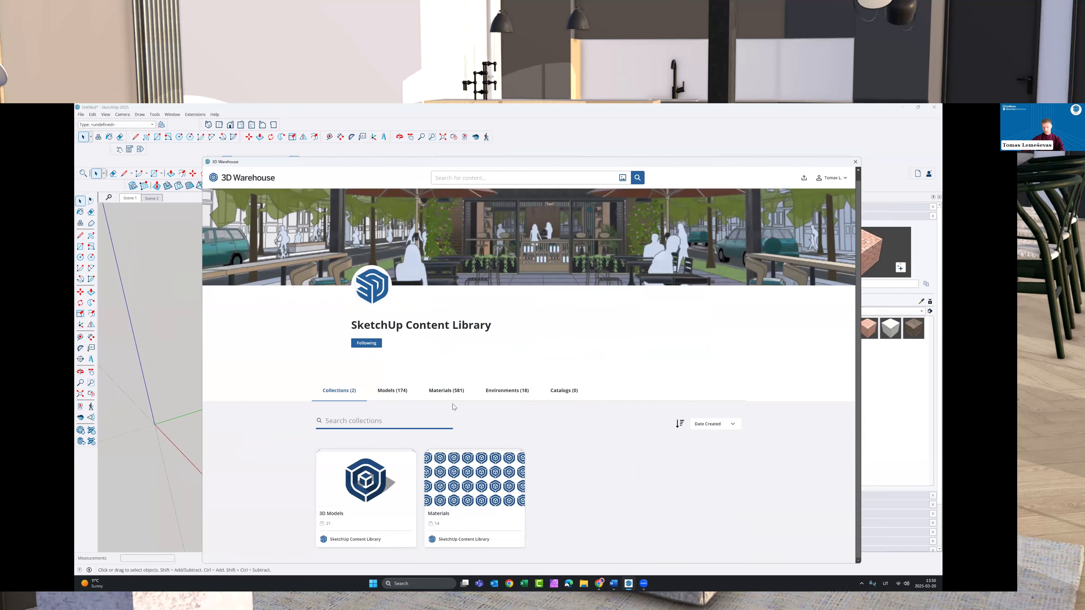
click(449, 392)
click(509, 396)
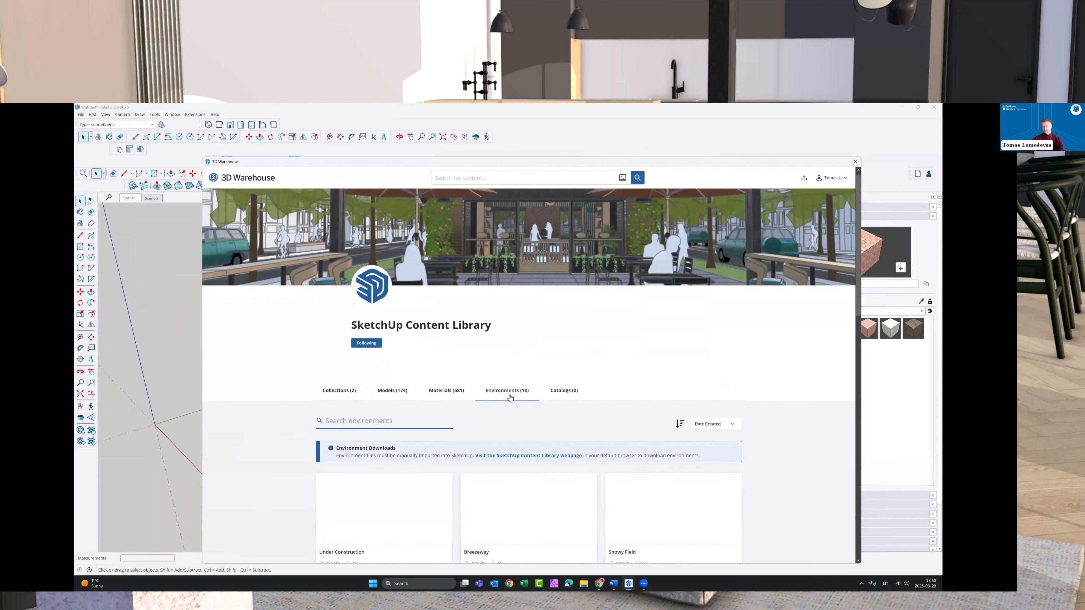
drag(365, 163, 276, 130)
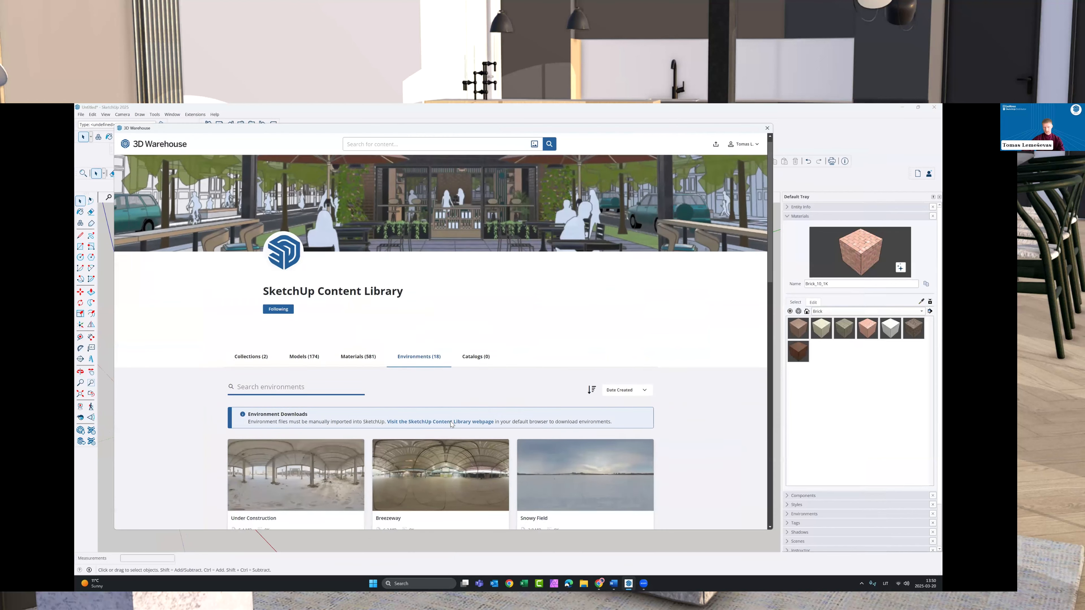
- Look over the full range of sky, field, forest, snow and building environments in the Content Library
scroll(452, 420, down, 5)
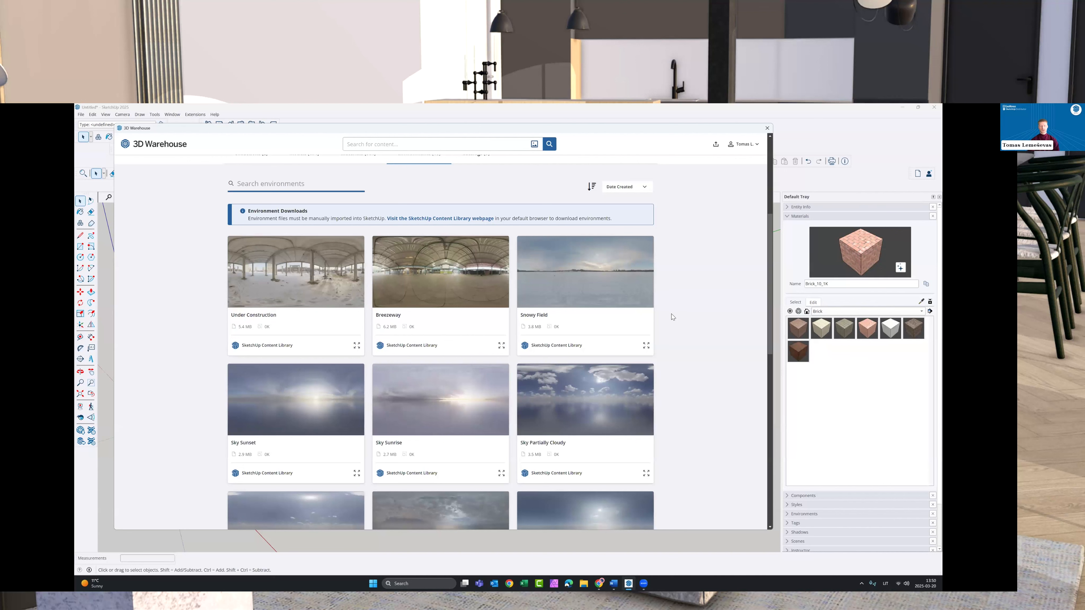
scroll(688, 287, down, 5)
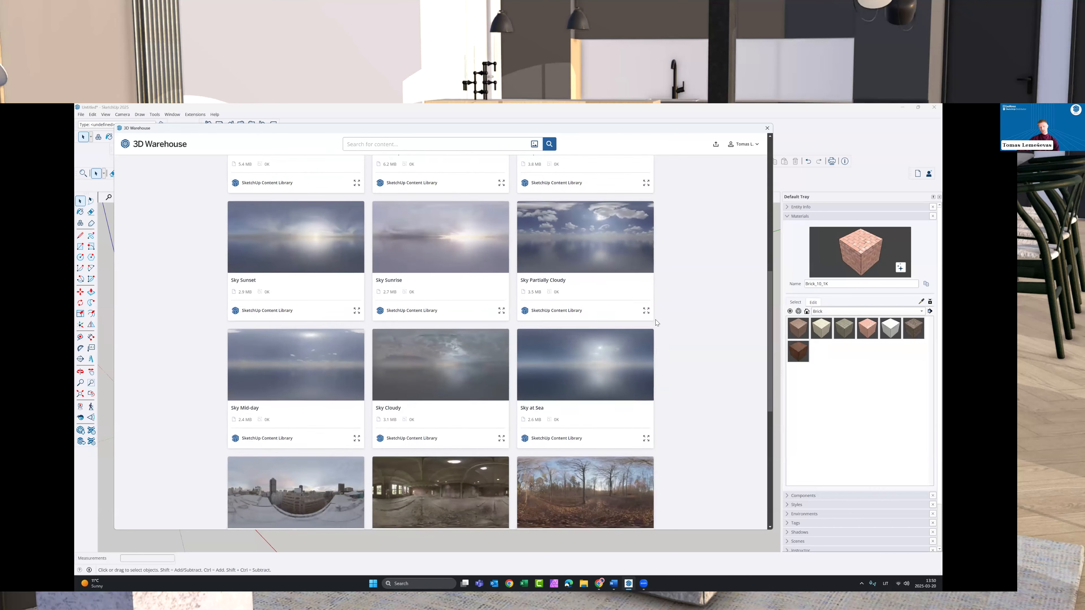
scroll(536, 436, down, 5)
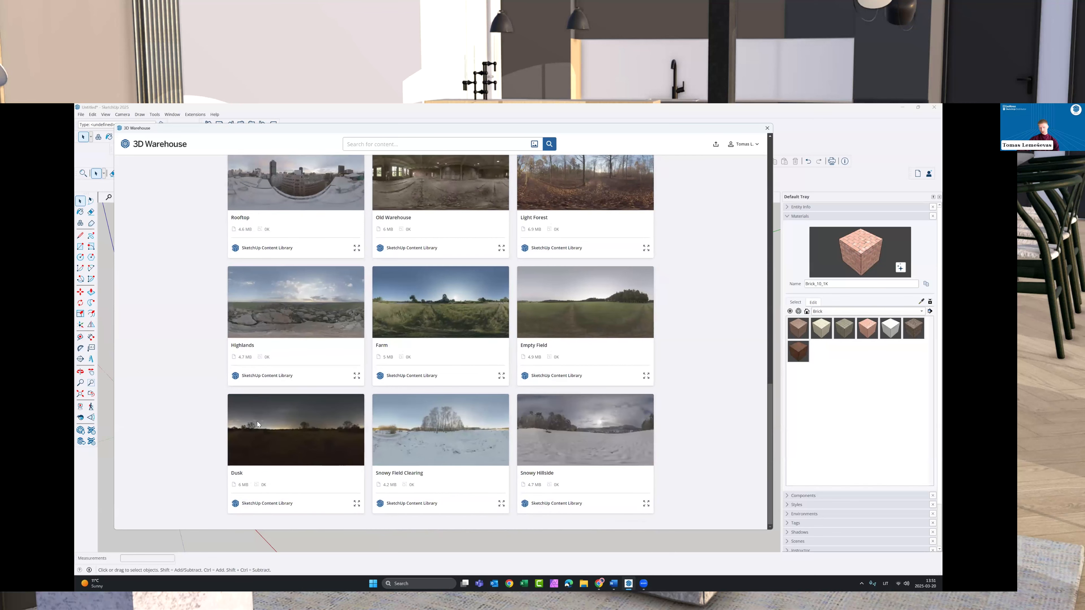
scroll(501, 344, up, 2)
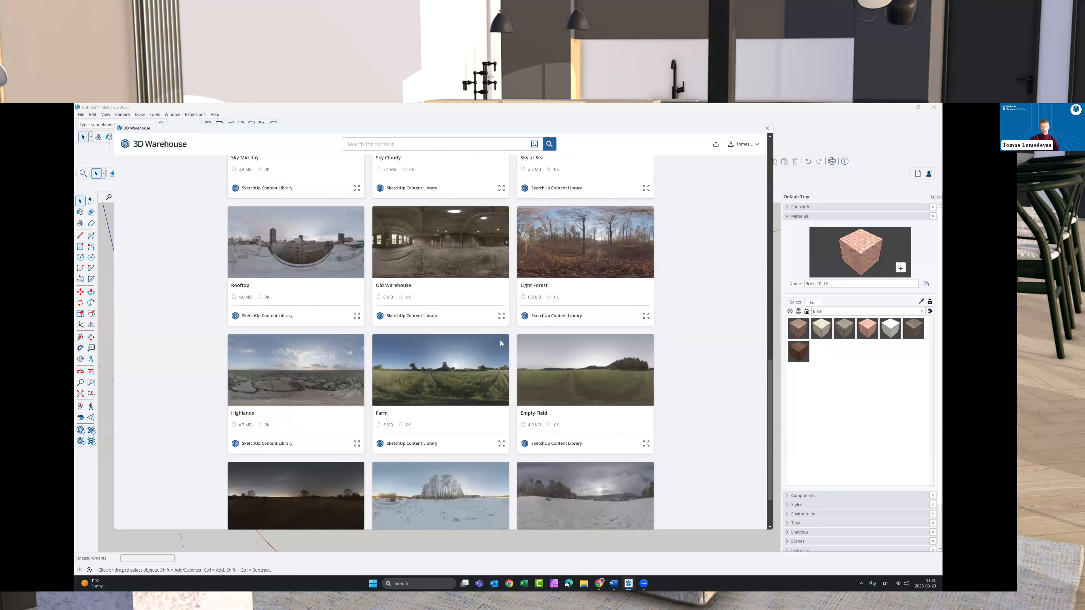
scroll(384, 360, up, 3)
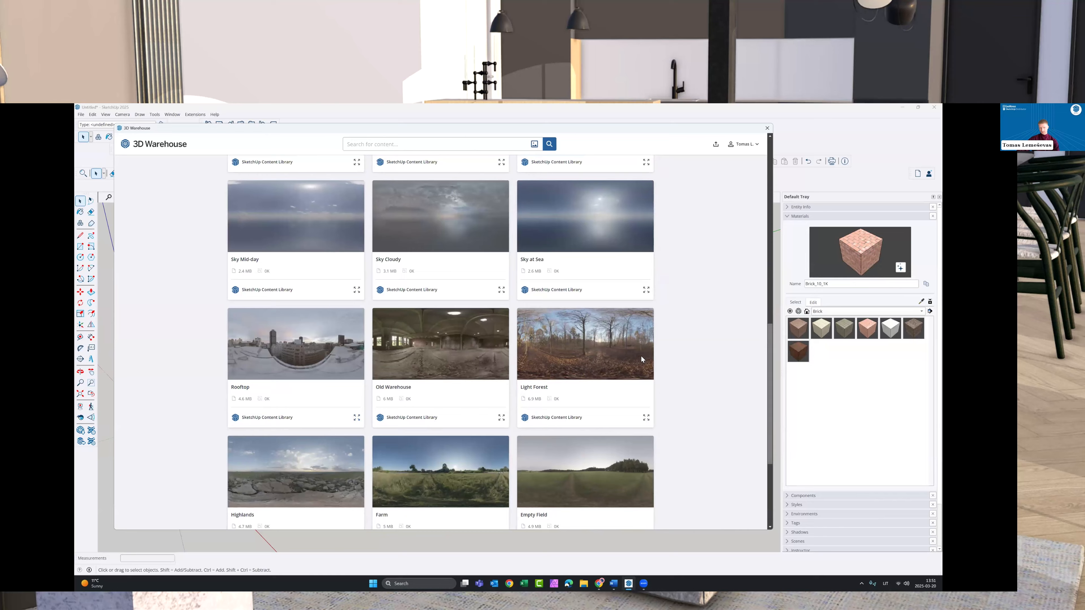
scroll(641, 360, up, 10)
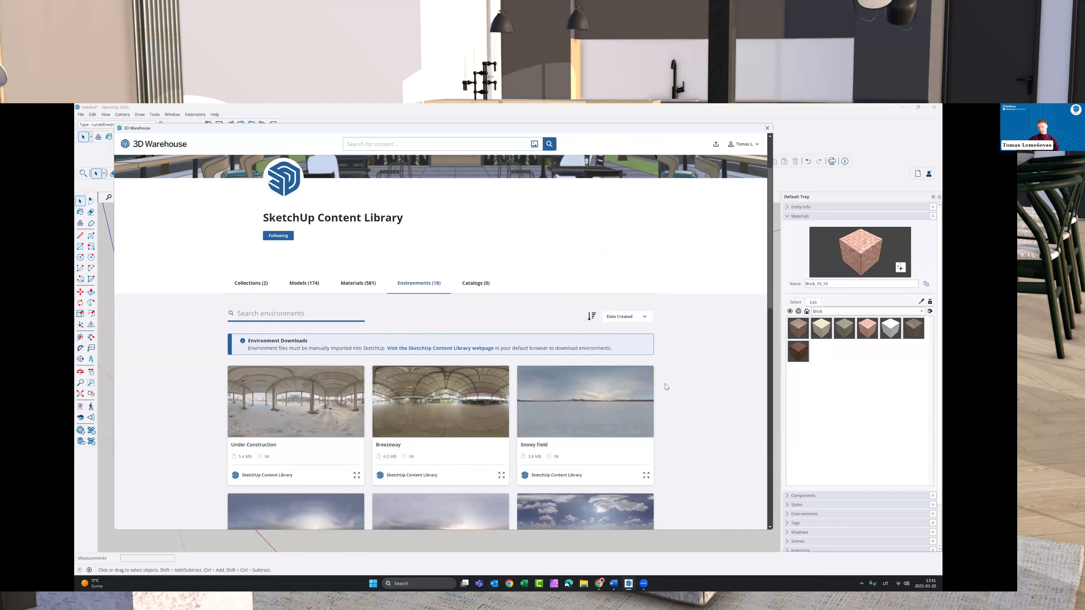
scroll(692, 351, down, 8)
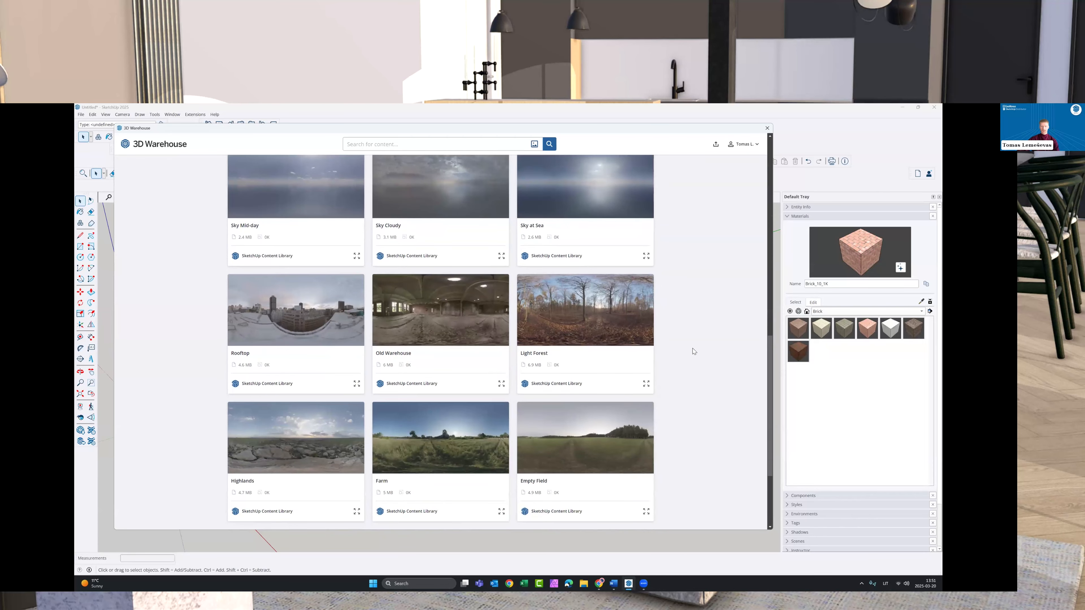
scroll(693, 352, down, 3)
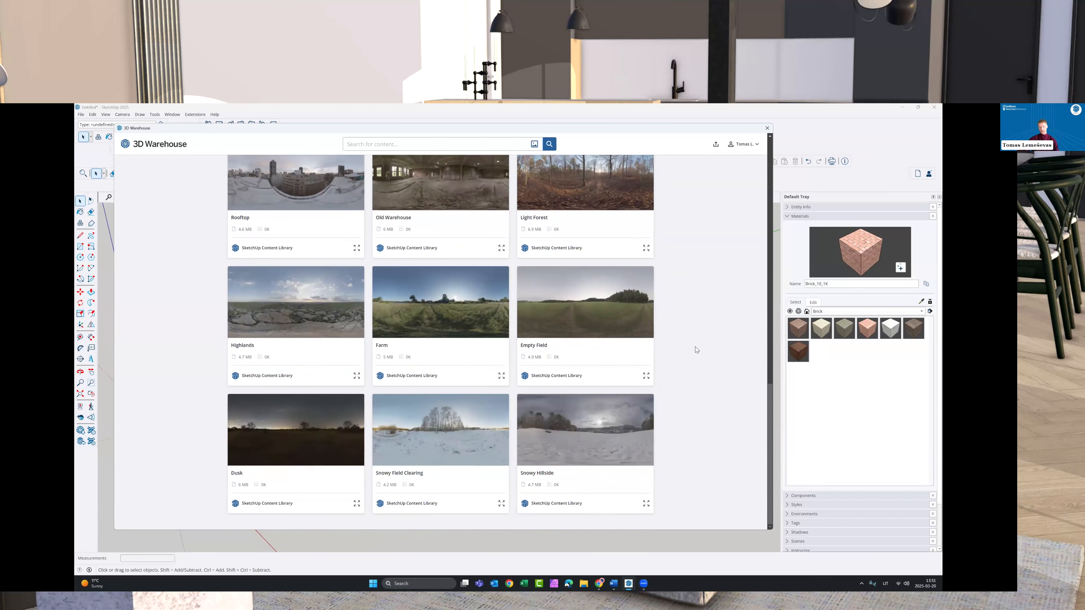
scroll(698, 348, up, 11)
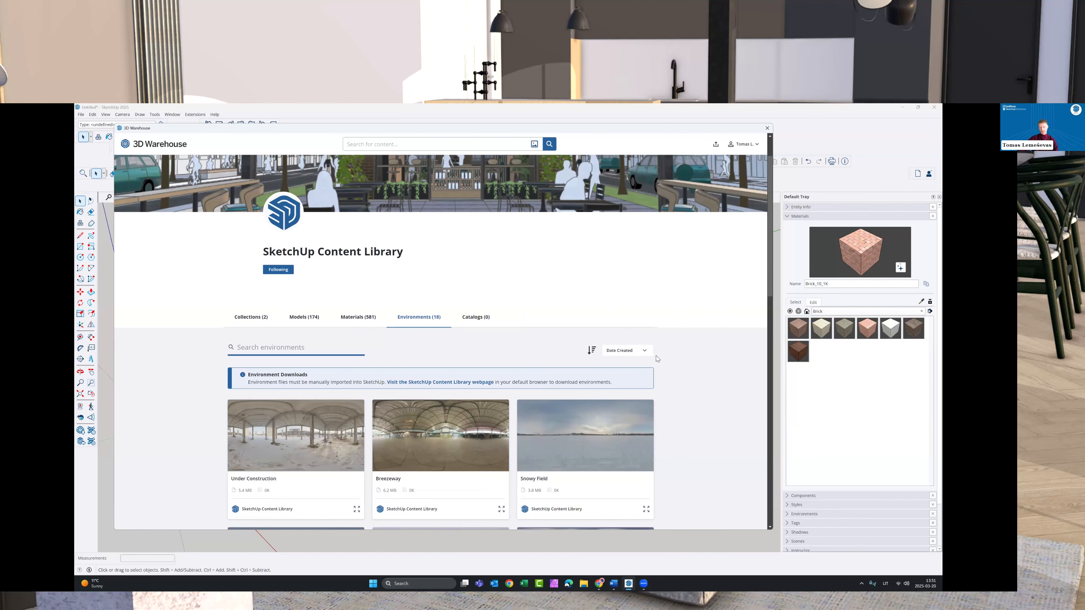
scroll(570, 403, down, 2)
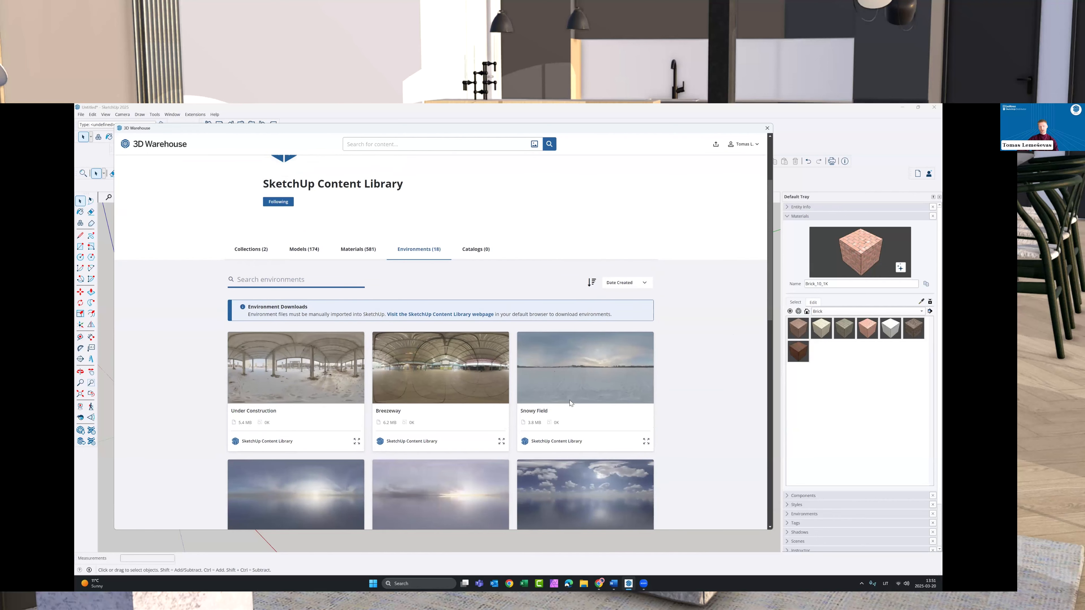
scroll(497, 264, up, 2)
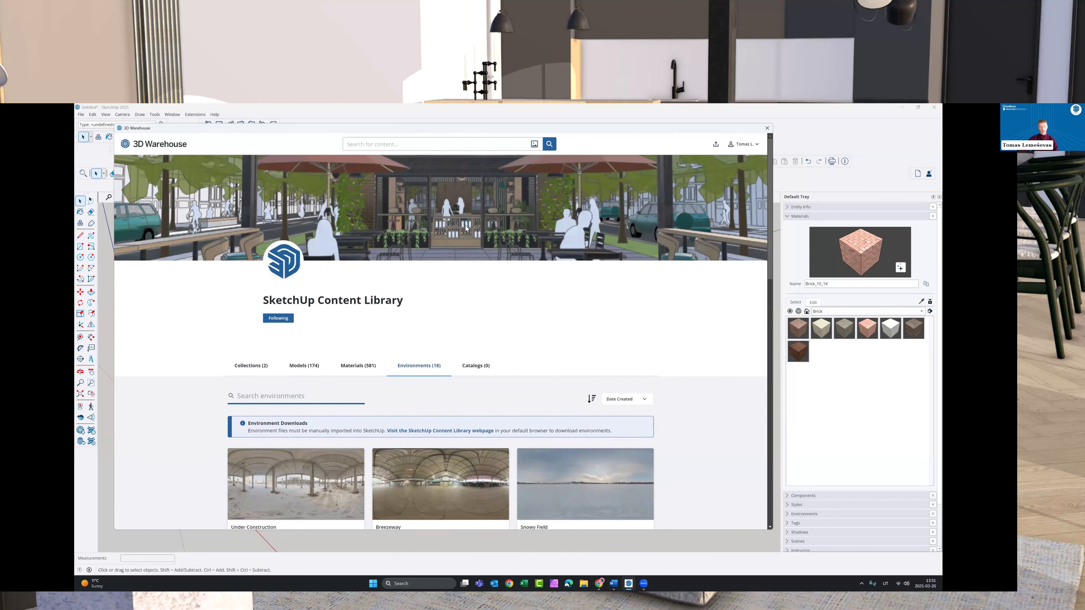
- Close the 3D Warehouse window and restore the modelling window down from its maximized size
click(768, 129)
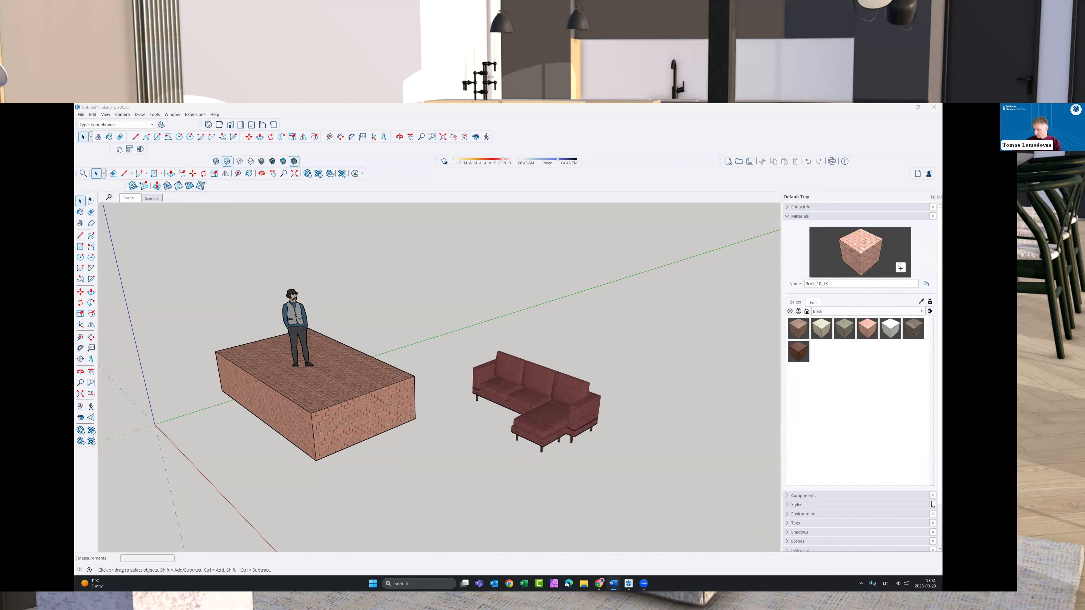
scroll(933, 504, down, 2)
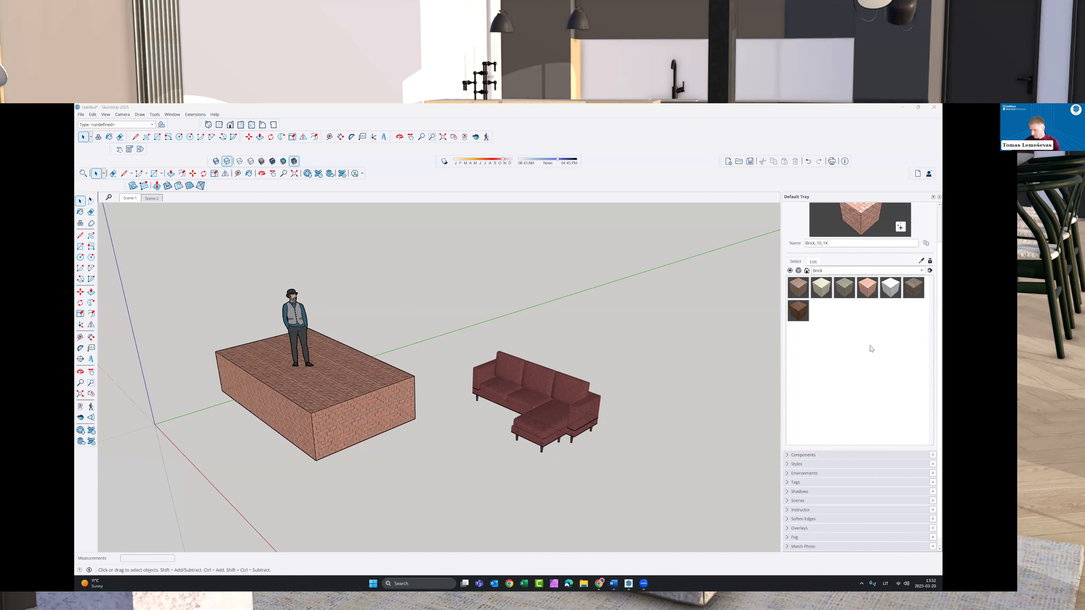
click(914, 107)
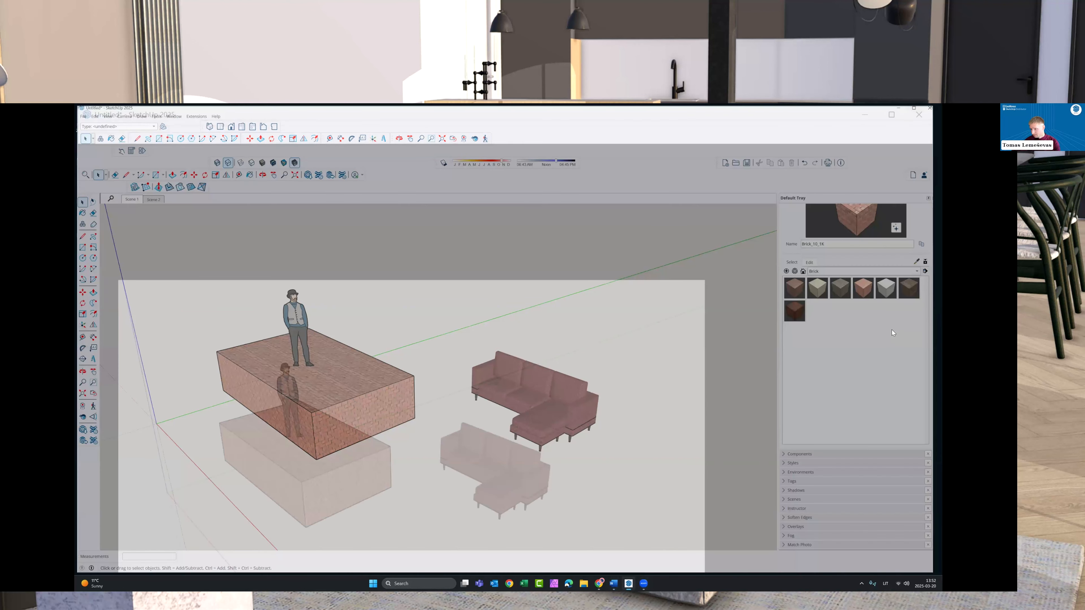
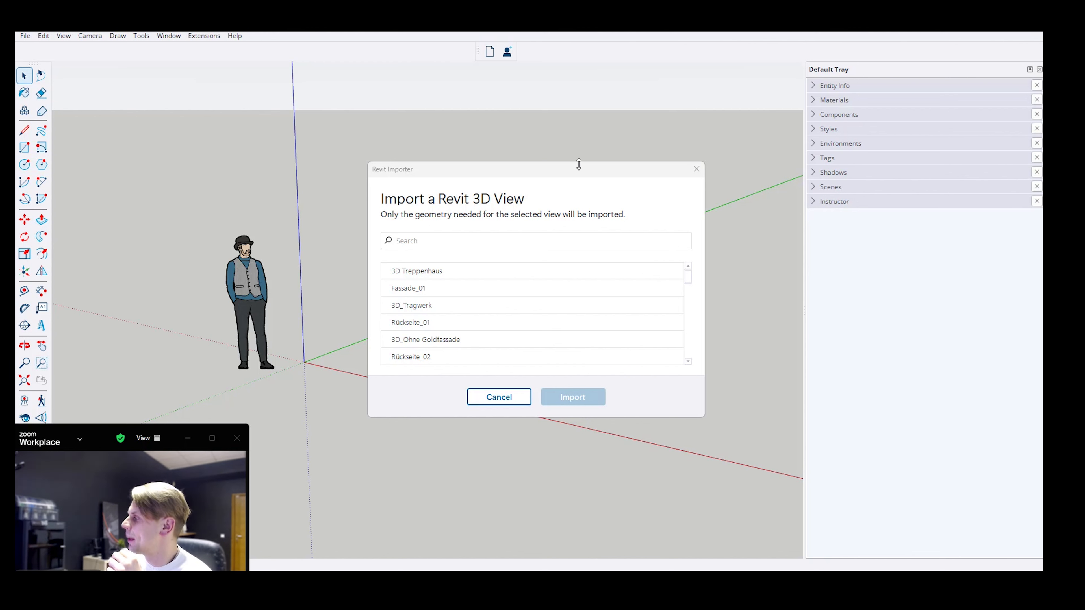
- Browse the available Revit 3D views and import the Fassade_01 view into the model
click(516, 163)
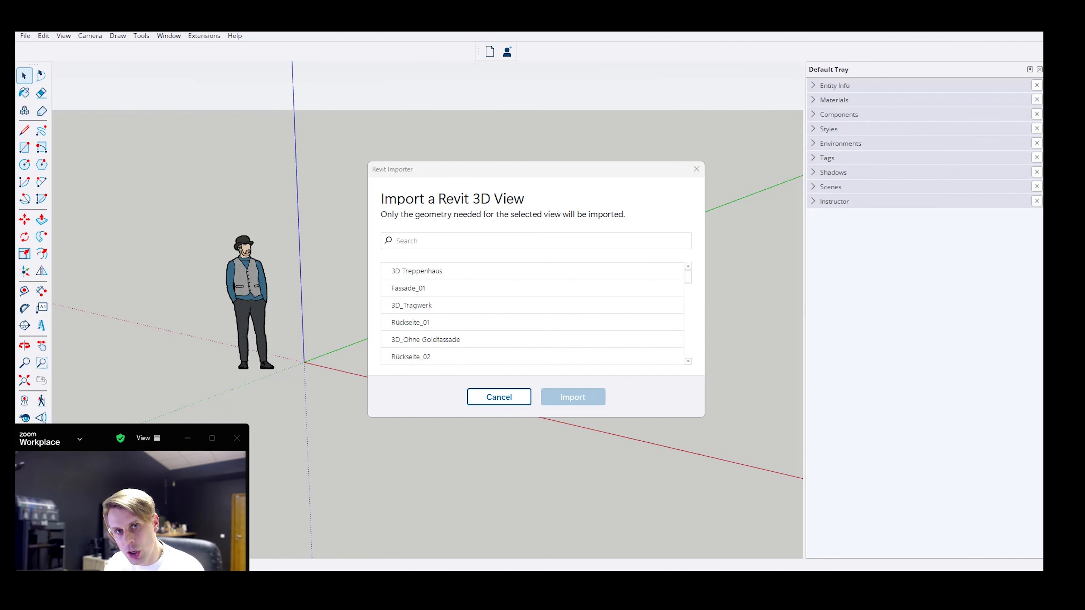
scroll(503, 319, down, 3)
scroll(495, 307, up, 3)
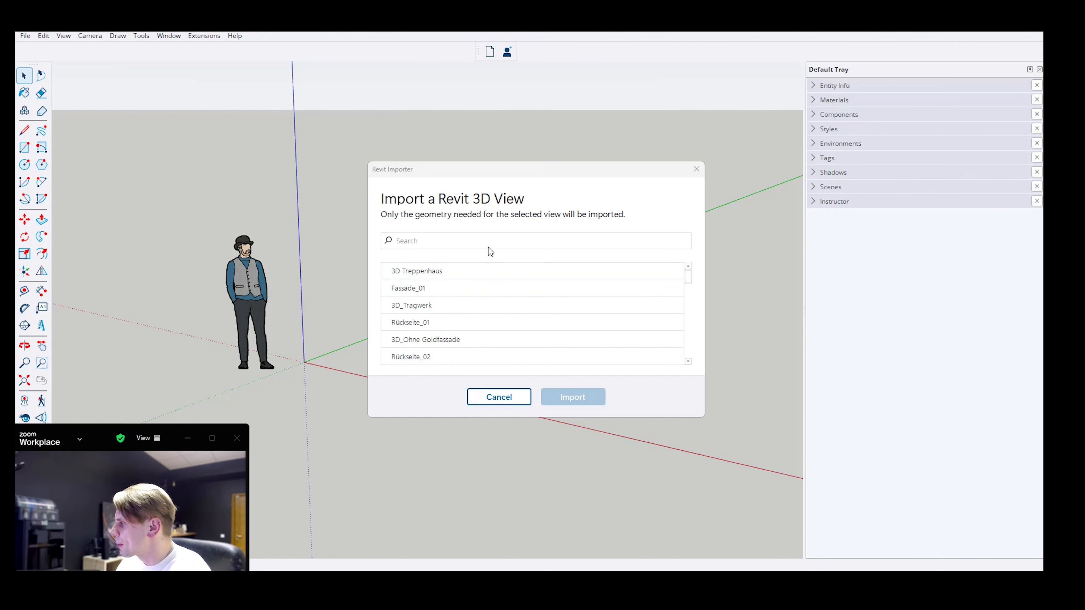
scroll(469, 292, down, 2)
scroll(465, 289, down, 5)
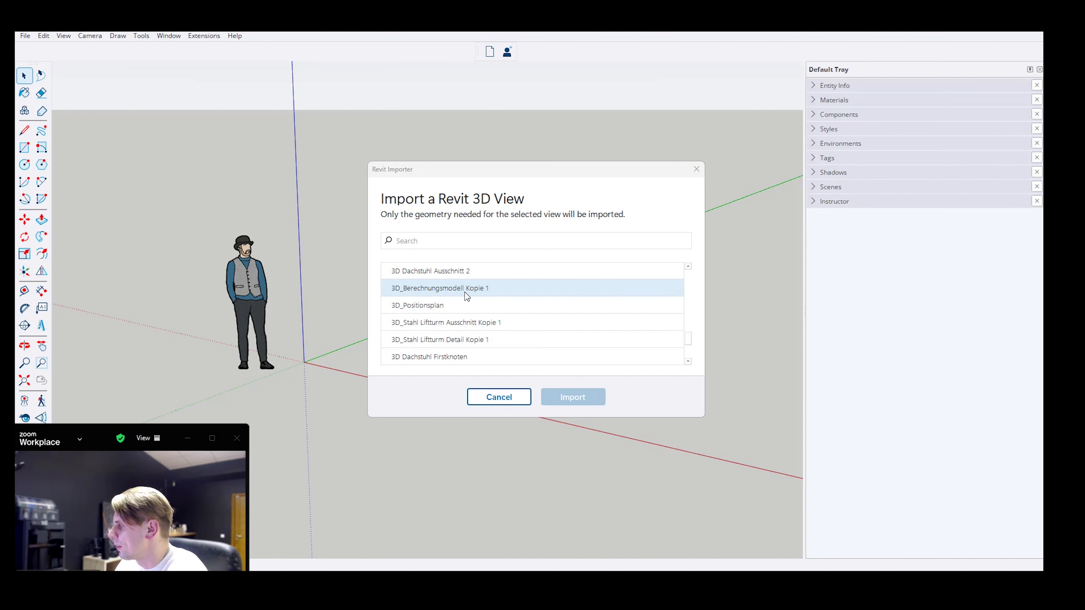
drag(688, 342, 681, 272)
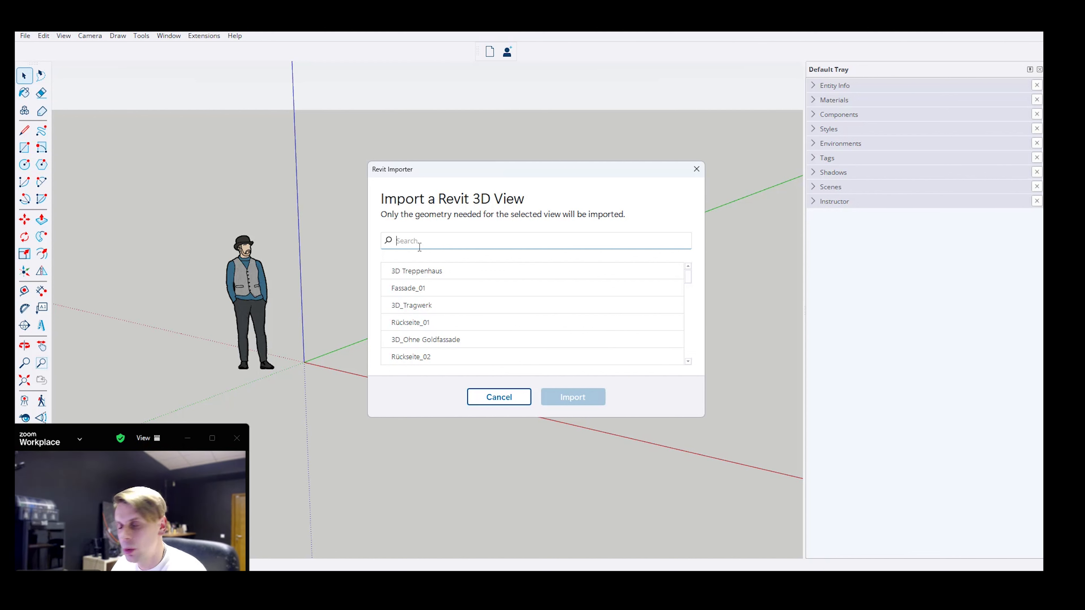
click(435, 242)
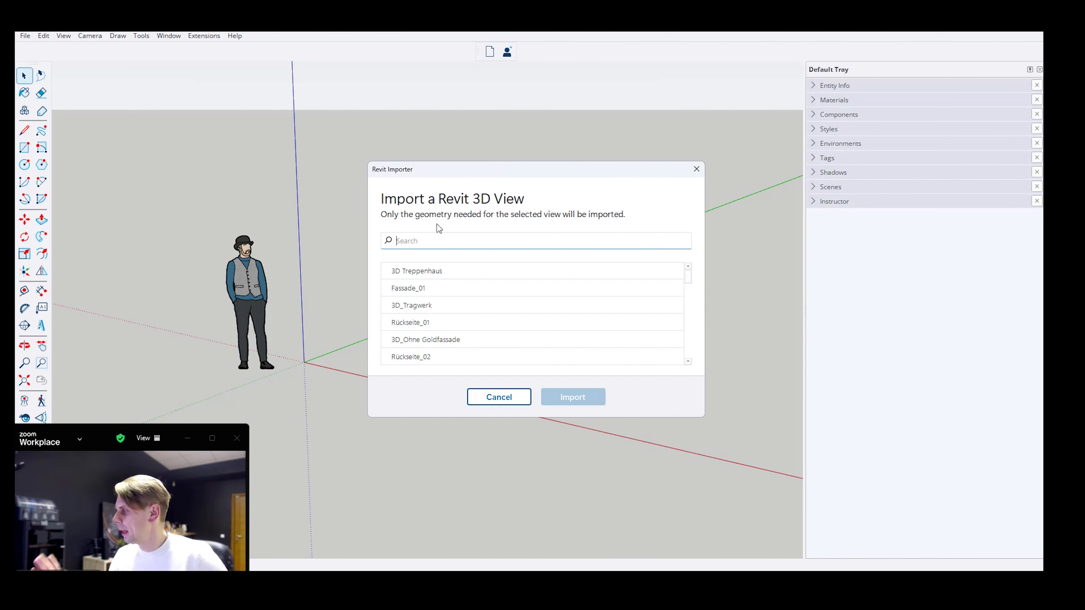
click(428, 284)
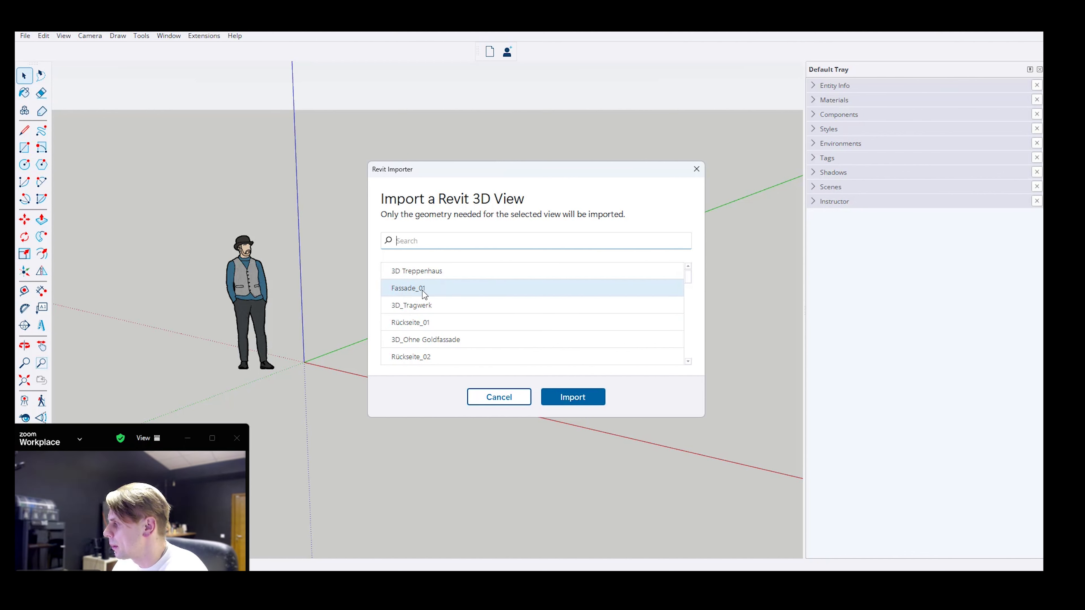
click(571, 398)
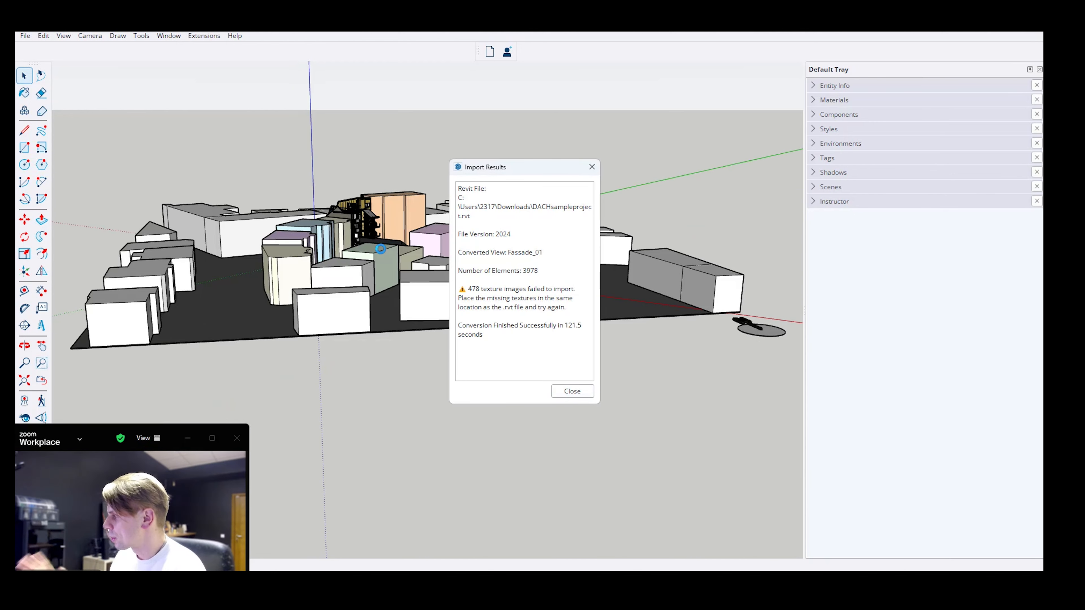
- Review the Revit import report, highlighting the number of converted elements, and close it
drag(537, 168, 528, 158)
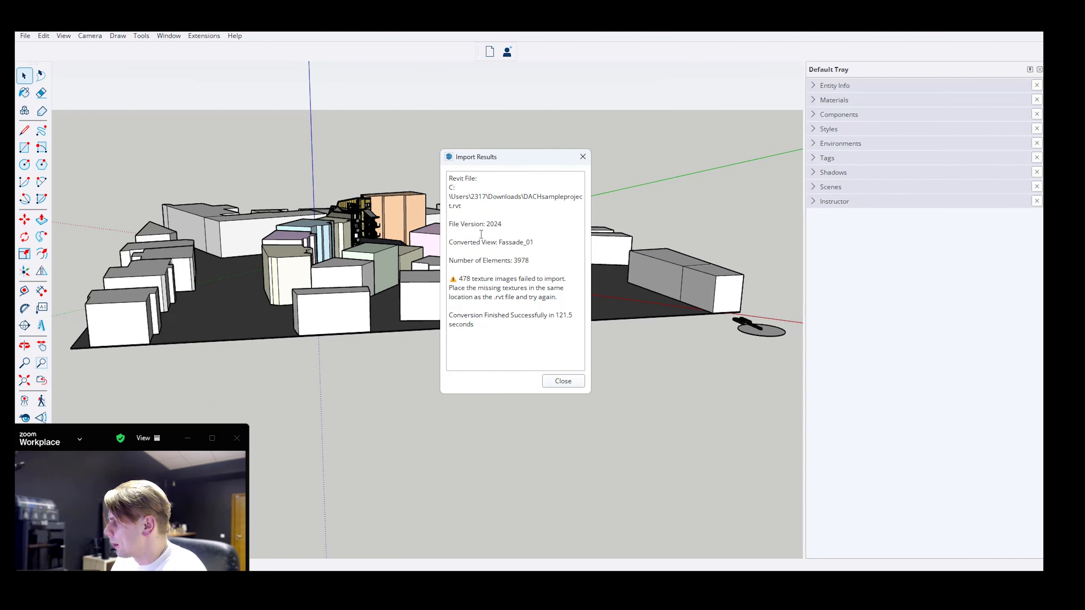
drag(506, 261, 535, 261)
click(535, 262)
double_click(521, 261)
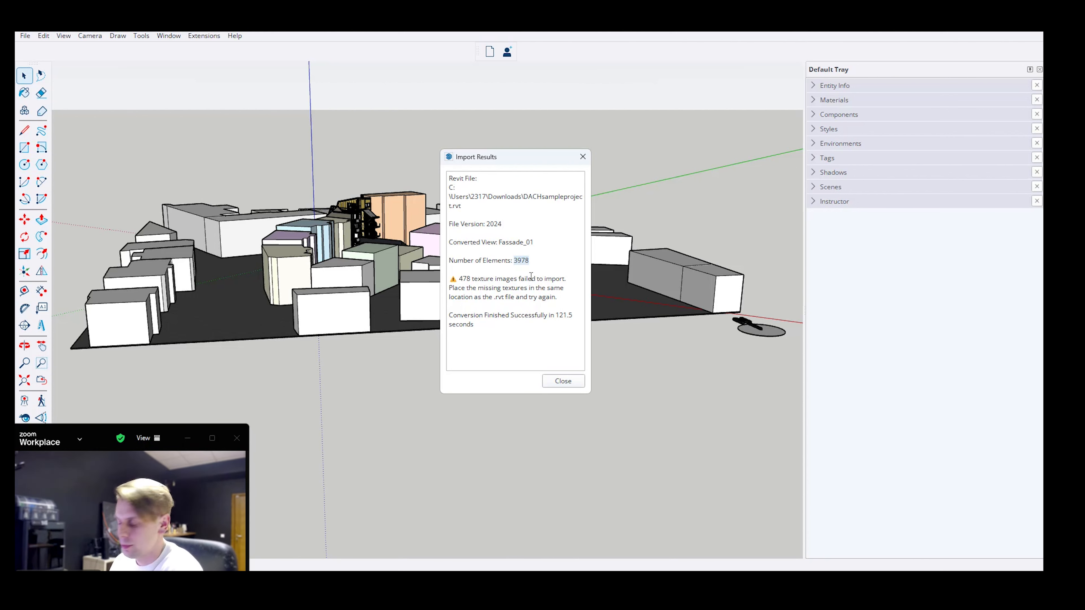
click(563, 381)
- Expand the Tags section and lengthen its list to show more of the imported Revit categories
middle_drag(496, 353, 356, 446)
key(space)
scroll(483, 197, up, 5)
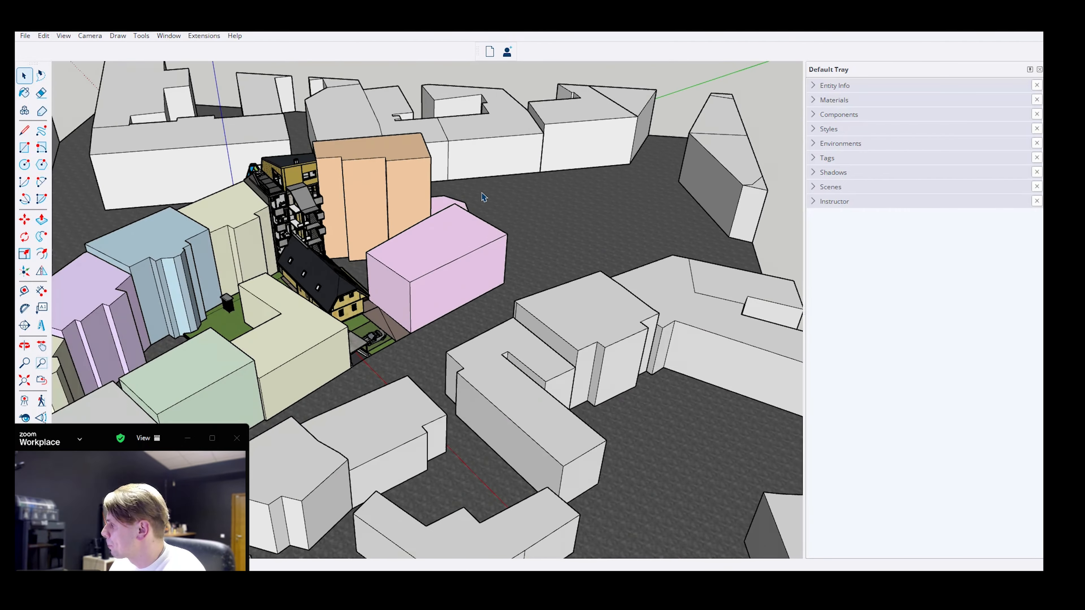
middle_drag(483, 197, 322, 172)
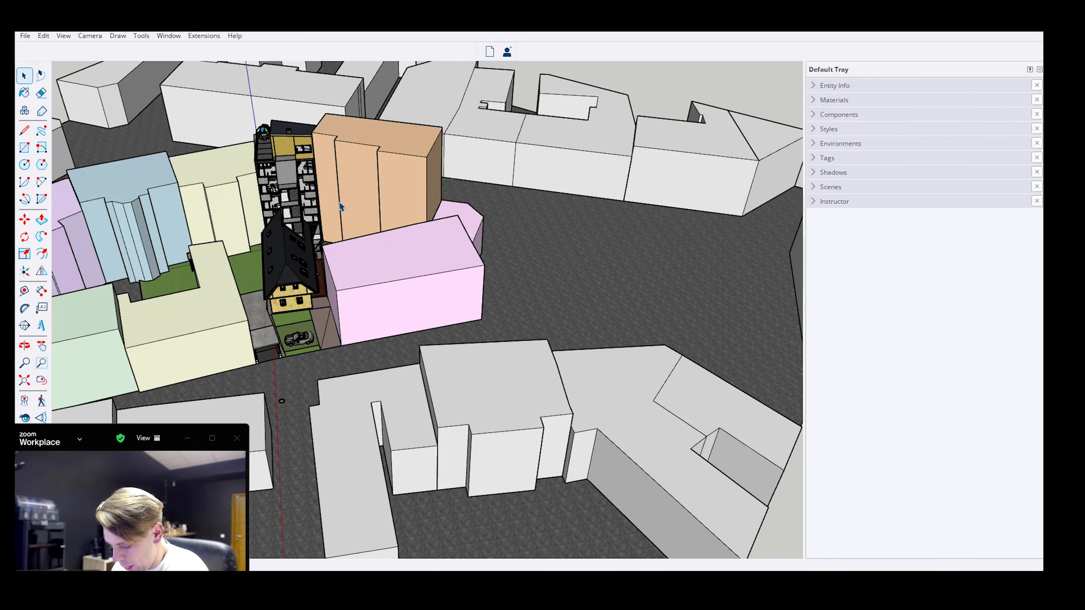
click(817, 158)
drag(882, 392, 885, 475)
scroll(891, 408, down, 1)
scroll(891, 408, up, 1)
- Hide the Walls tag to expose the inside of the yellow gabled house
middle_drag(492, 344, 464, 363)
scroll(273, 278, up, 8)
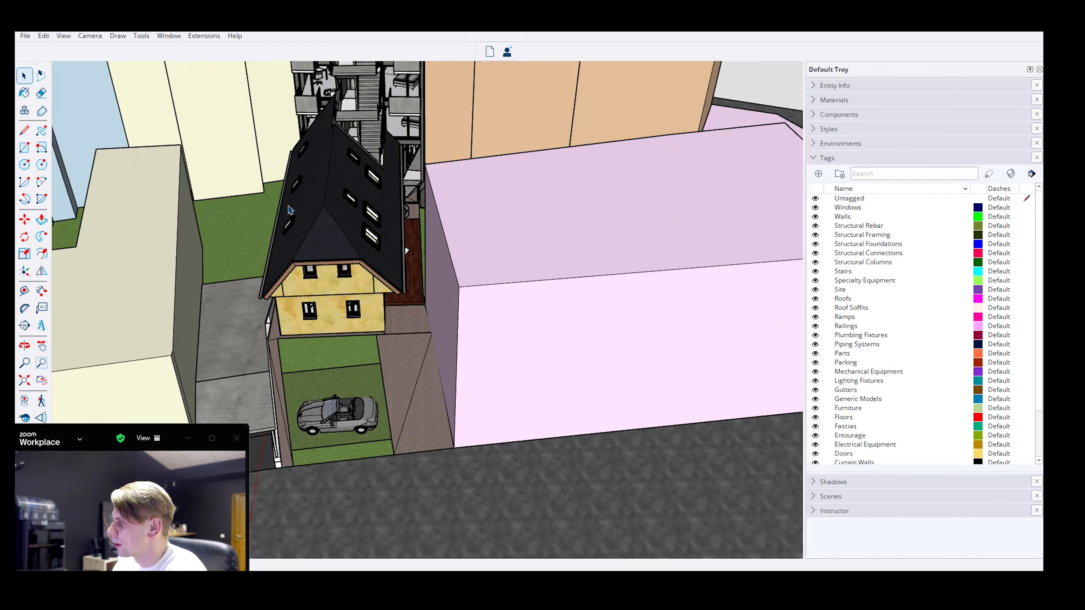
middle_drag(282, 290, 346, 304)
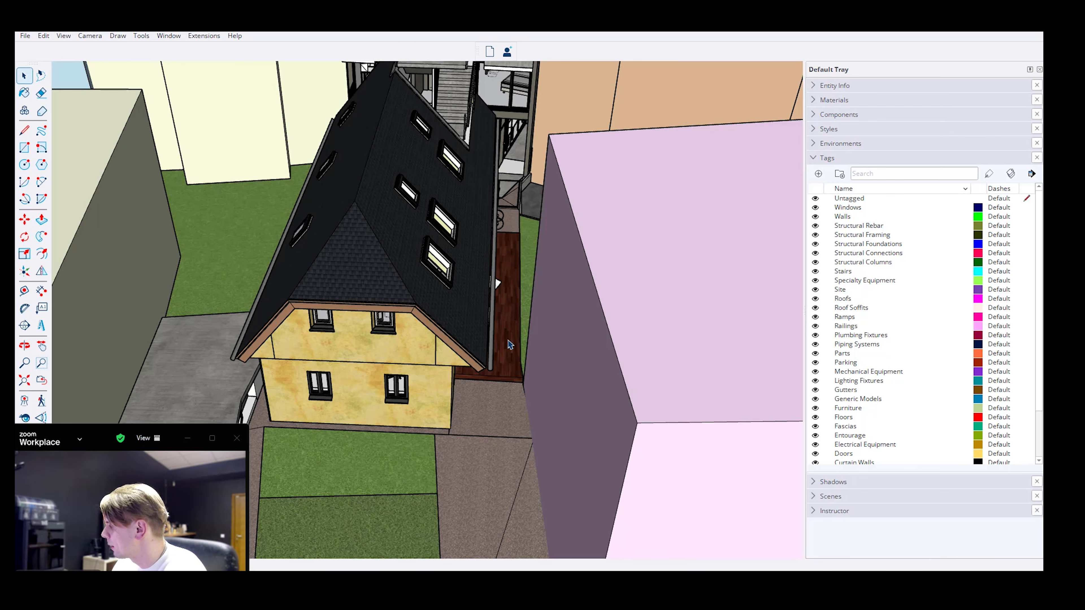
scroll(491, 337, down, 3)
middle_drag(407, 322, 421, 221)
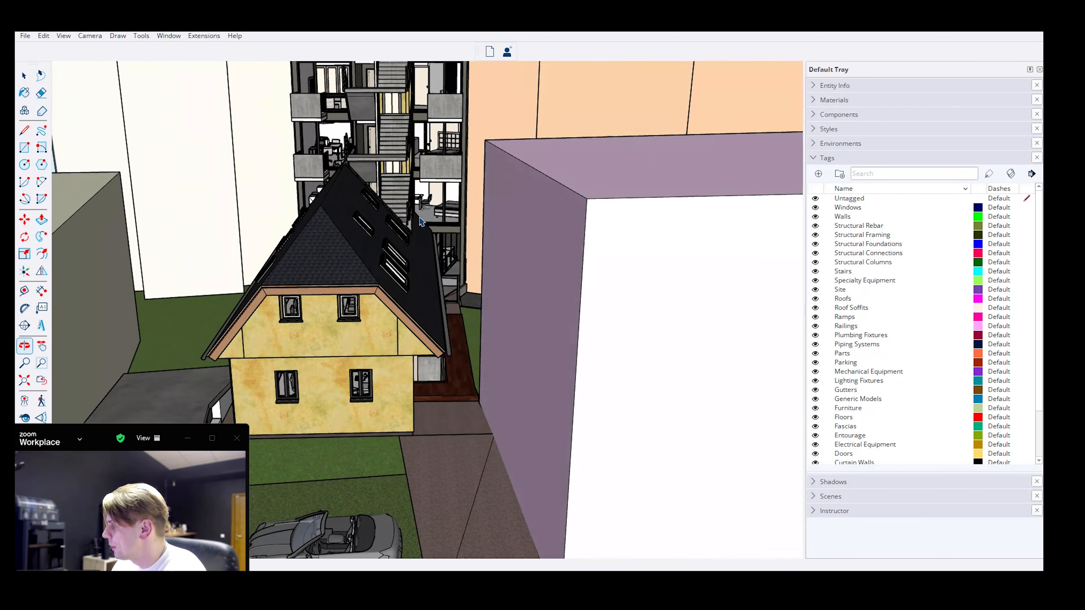
click(815, 216)
click(815, 217)
click(815, 216)
- Select all model geometry while viewing the office desks in the attic
scroll(355, 343, up, 5)
scroll(354, 343, up, 10)
middle_drag(320, 177, 363, 189)
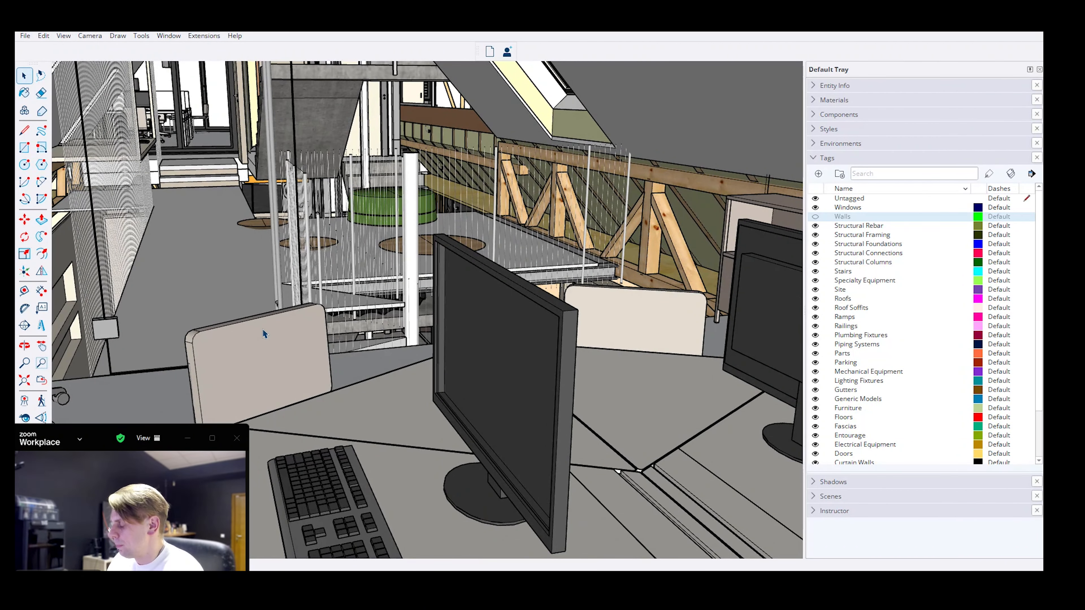
scroll(262, 329, down, 1)
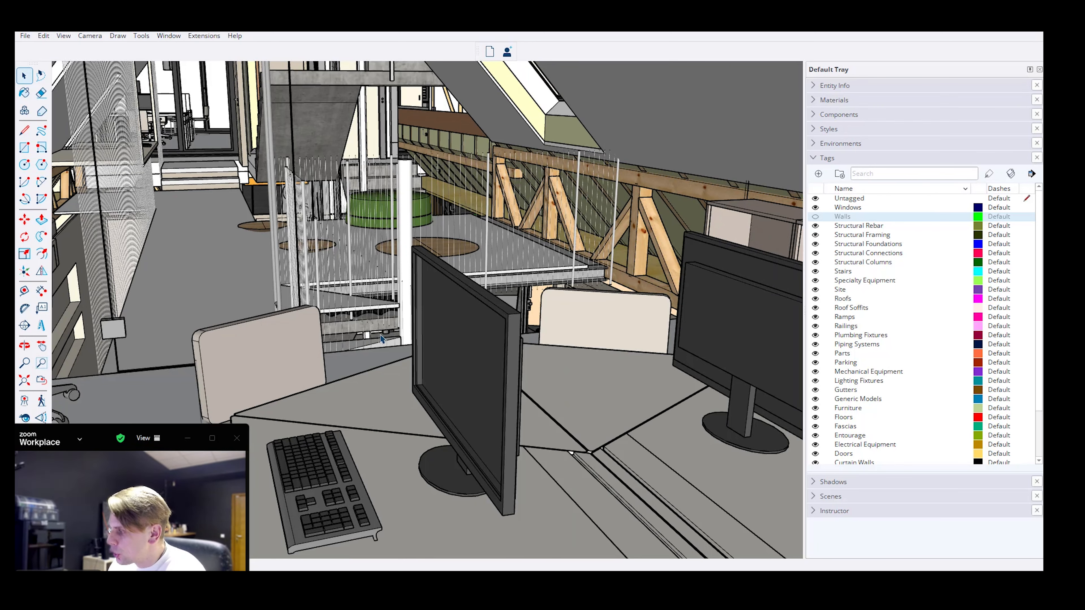
scroll(440, 338, up, 1)
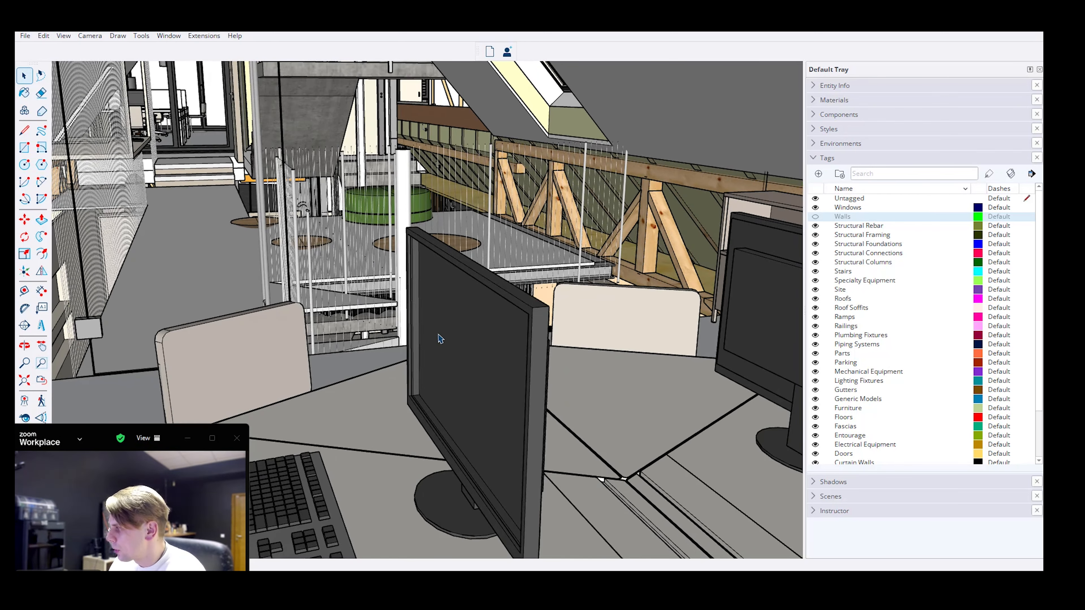
scroll(321, 343, up, 2)
key(ctrl+a)
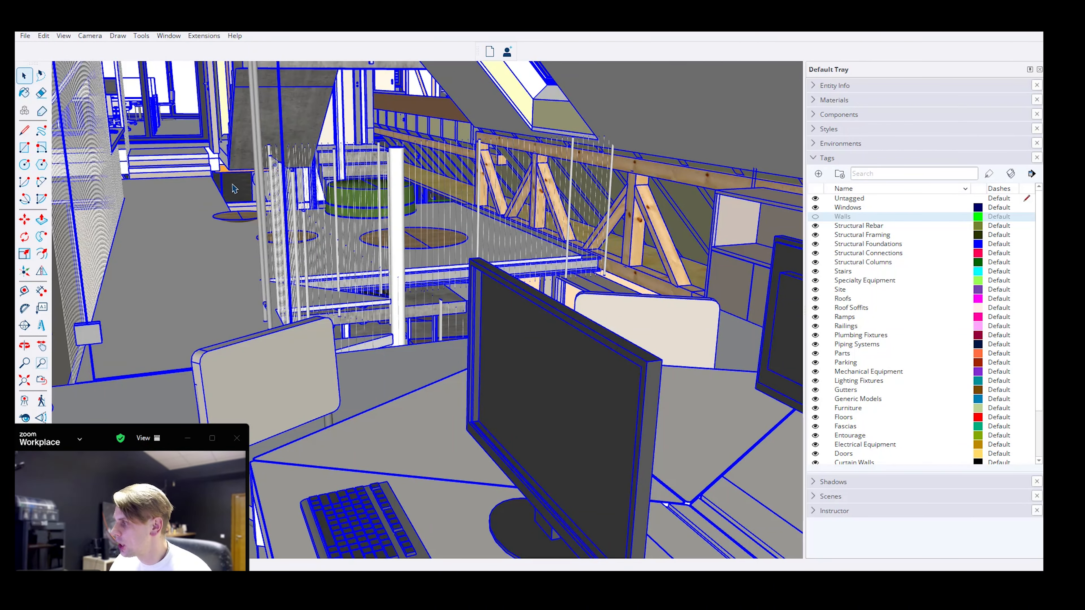
- Examine the selected geometry of the attic office, its desks and chairs, and the timber framing of the gable
middle_drag(397, 286, 345, 283)
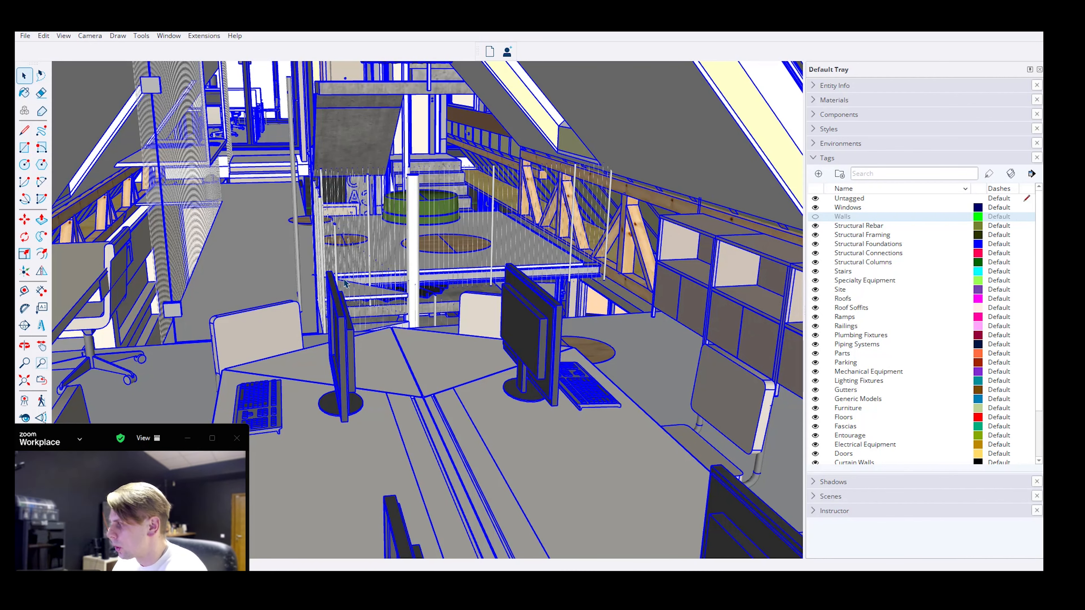
scroll(372, 290, down, 8)
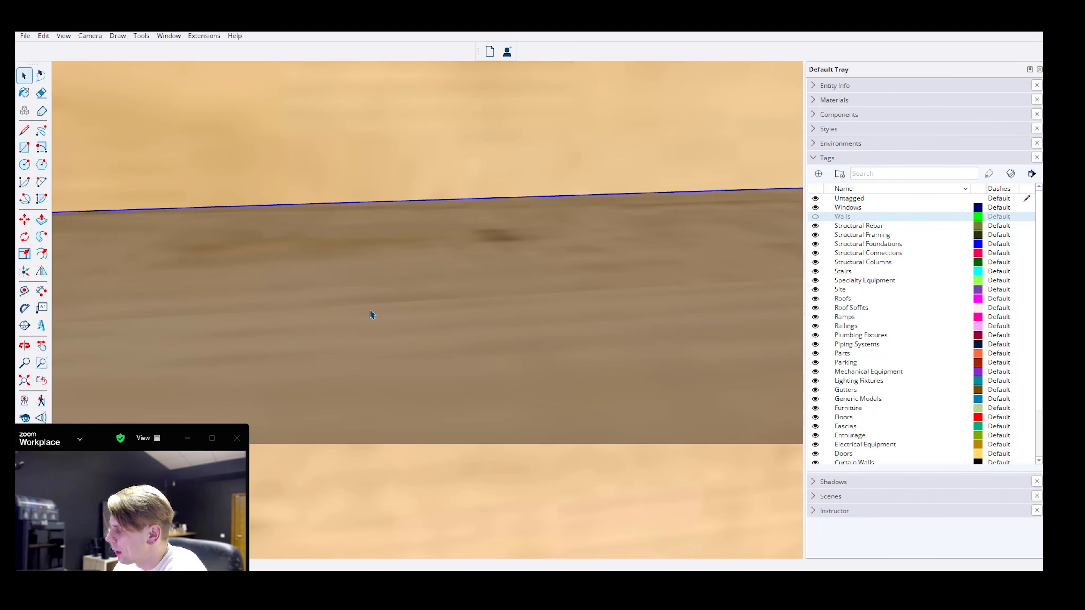
scroll(407, 258, down, 6)
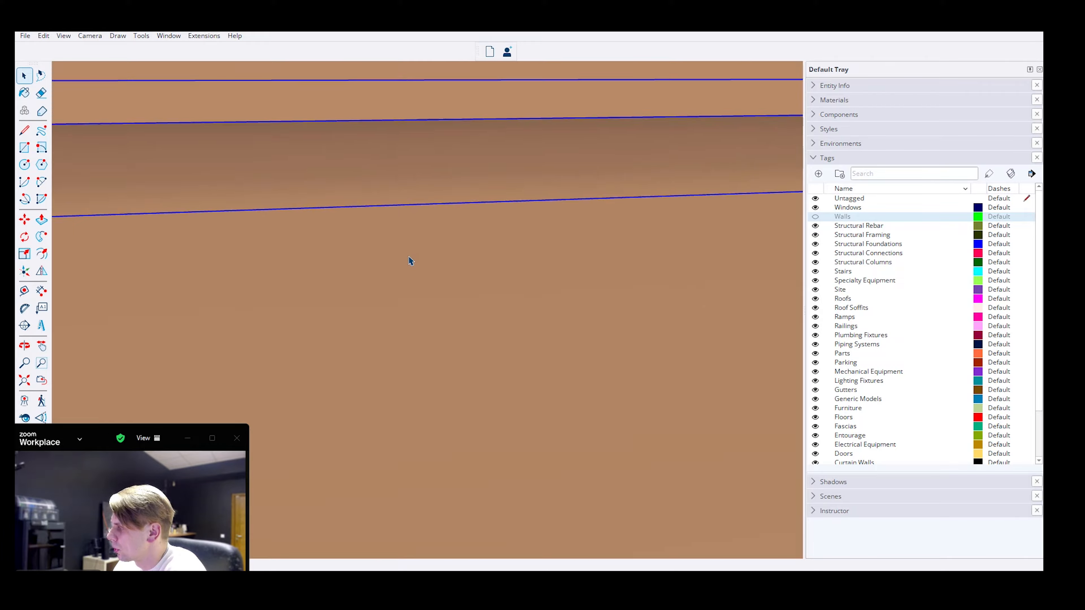
middle_drag(427, 263, 363, 230)
scroll(560, 484, up, 5)
scroll(562, 488, up, 4)
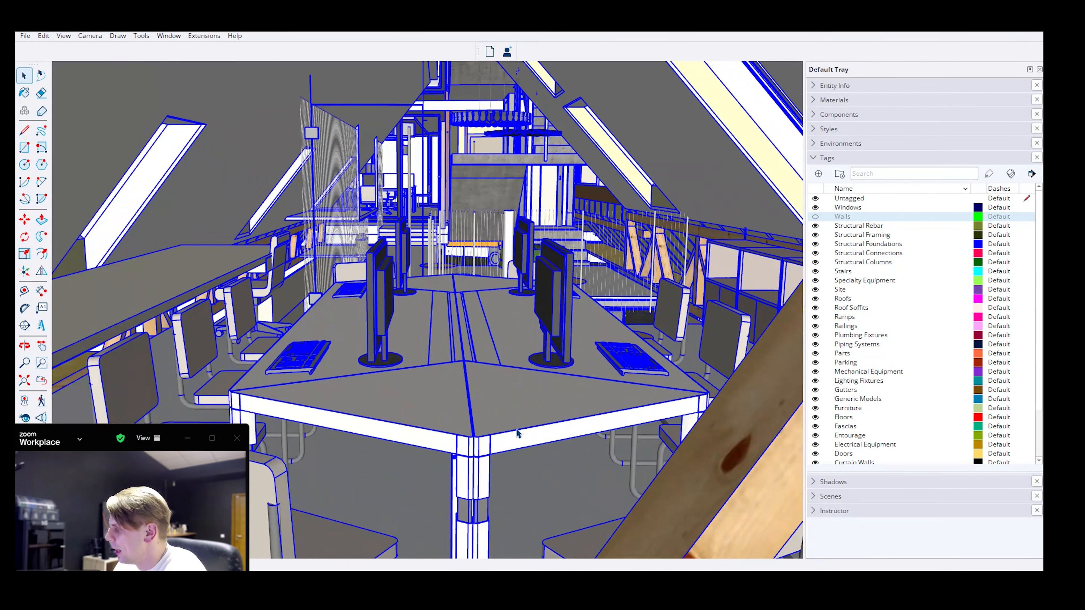
scroll(418, 376, up, 2)
scroll(418, 373, up, 2)
middle_drag(539, 305, 491, 306)
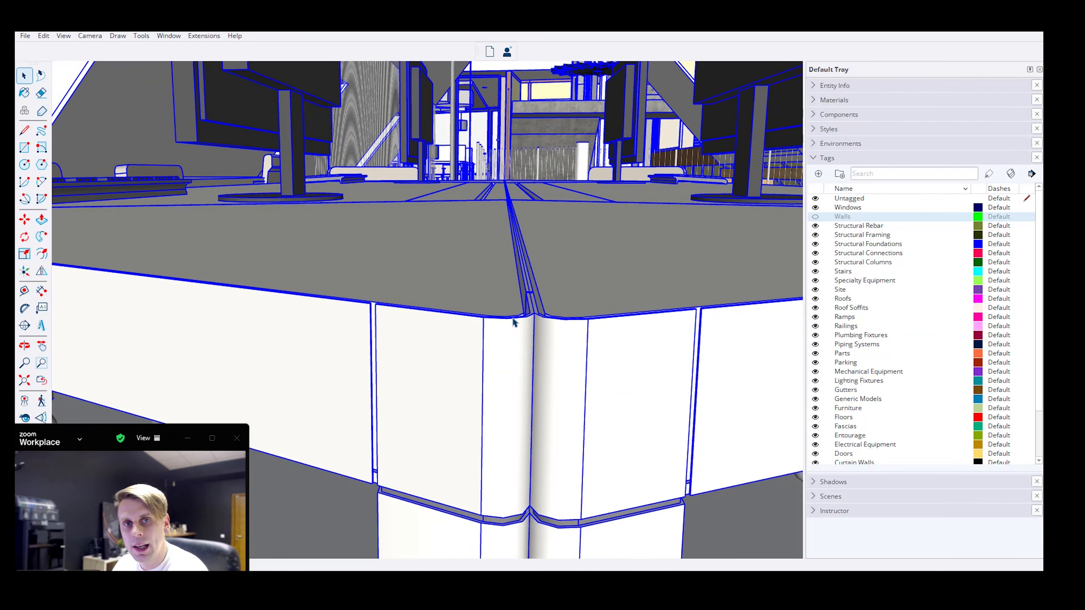
scroll(520, 301, down, 1)
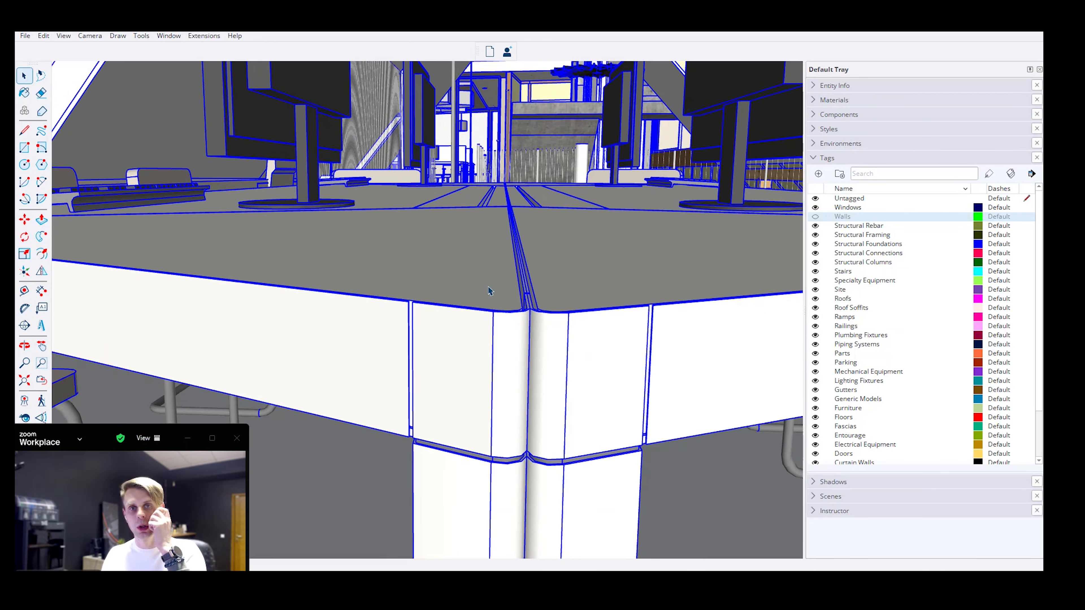
middle_drag(489, 291, 475, 309)
scroll(475, 309, down, 2)
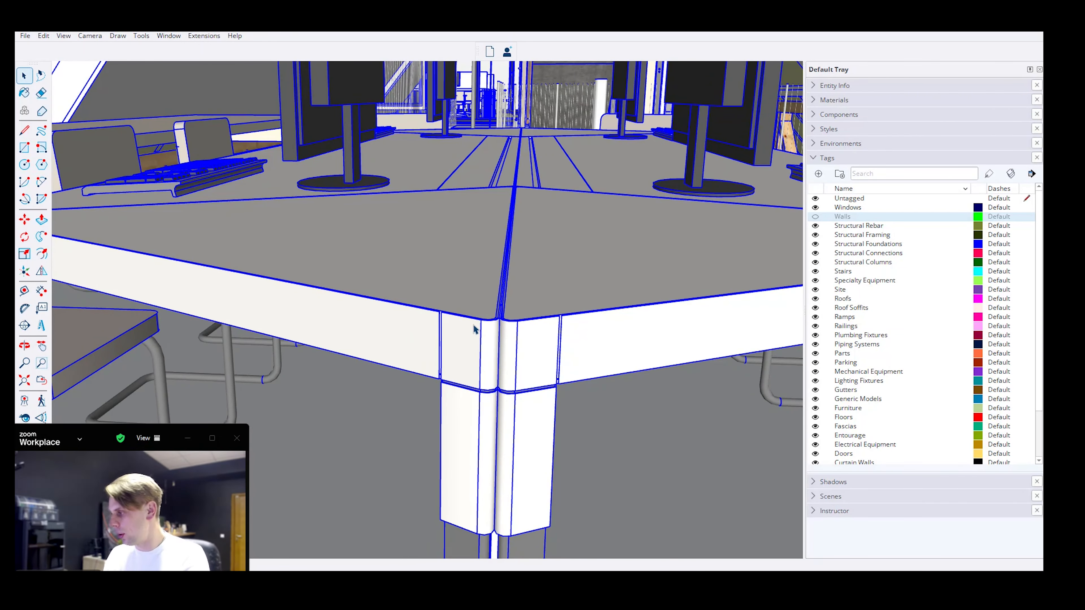
scroll(474, 329, down, 5)
middle_click(482, 333)
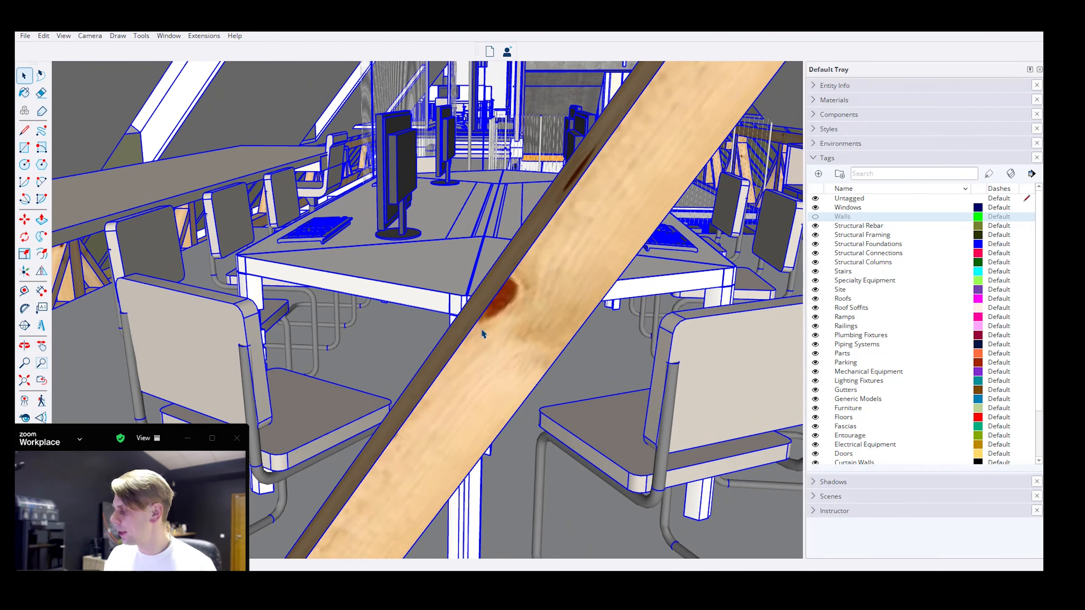
scroll(475, 330, down, 6)
middle_drag(408, 310, 348, 311)
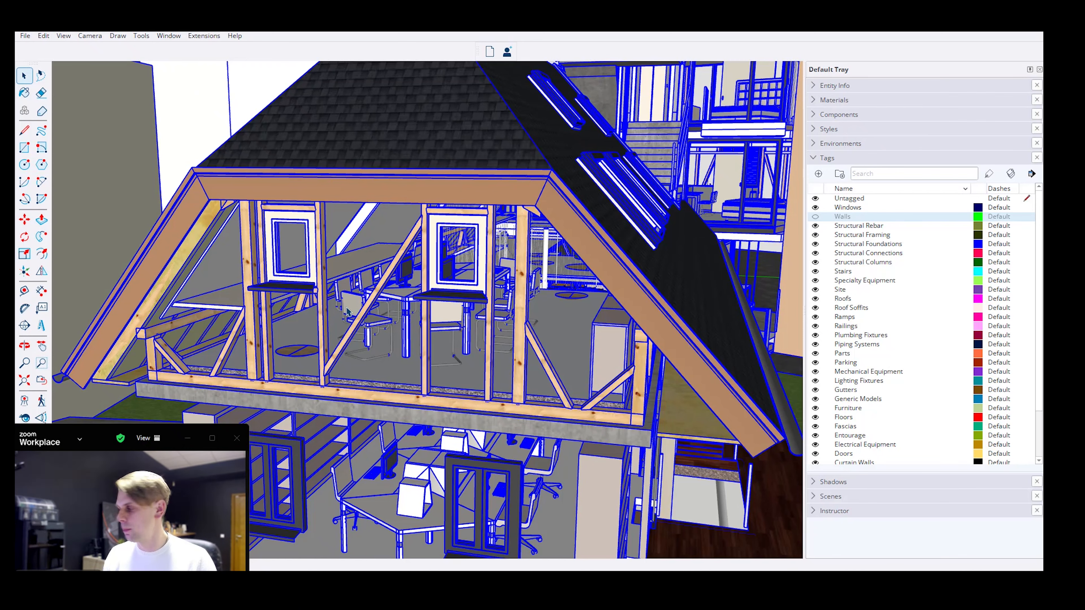
middle_drag(372, 341, 436, 322)
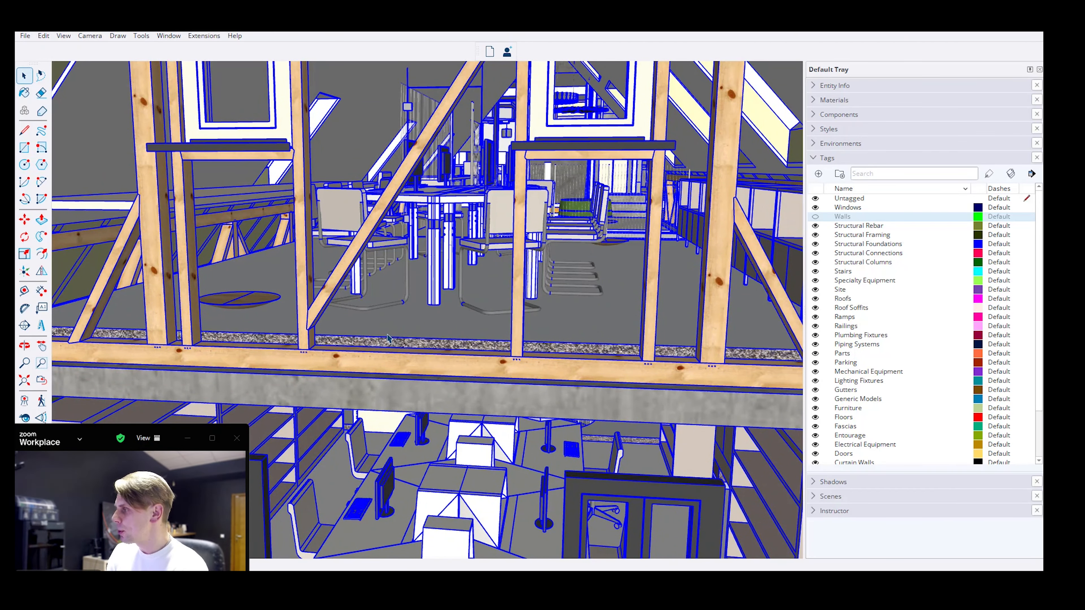
- Collapse the Tags section and add the Outliner to the Default Tray
click(830, 159)
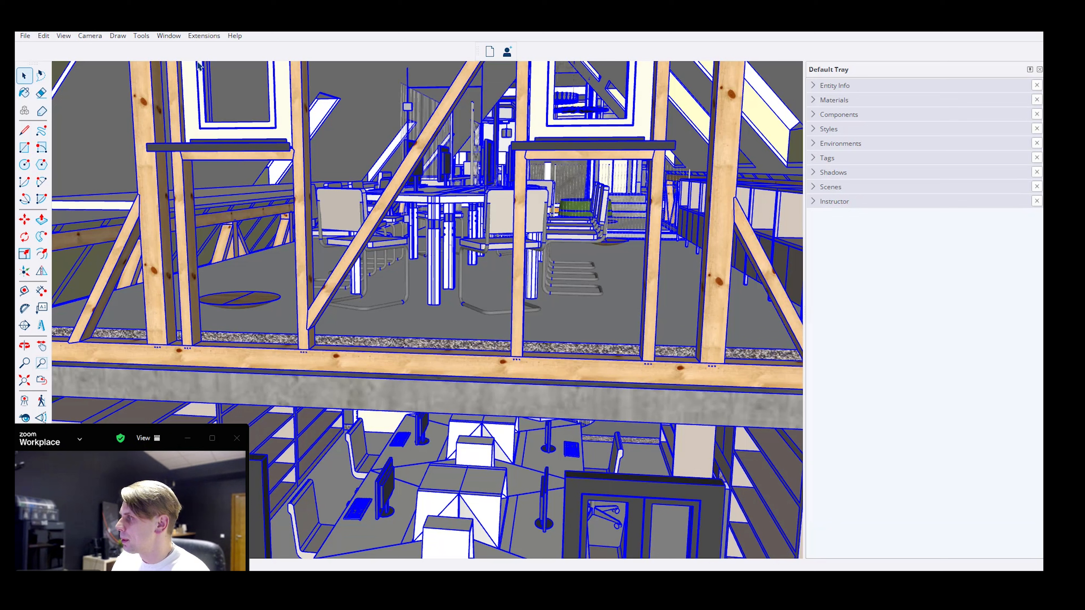
click(164, 38)
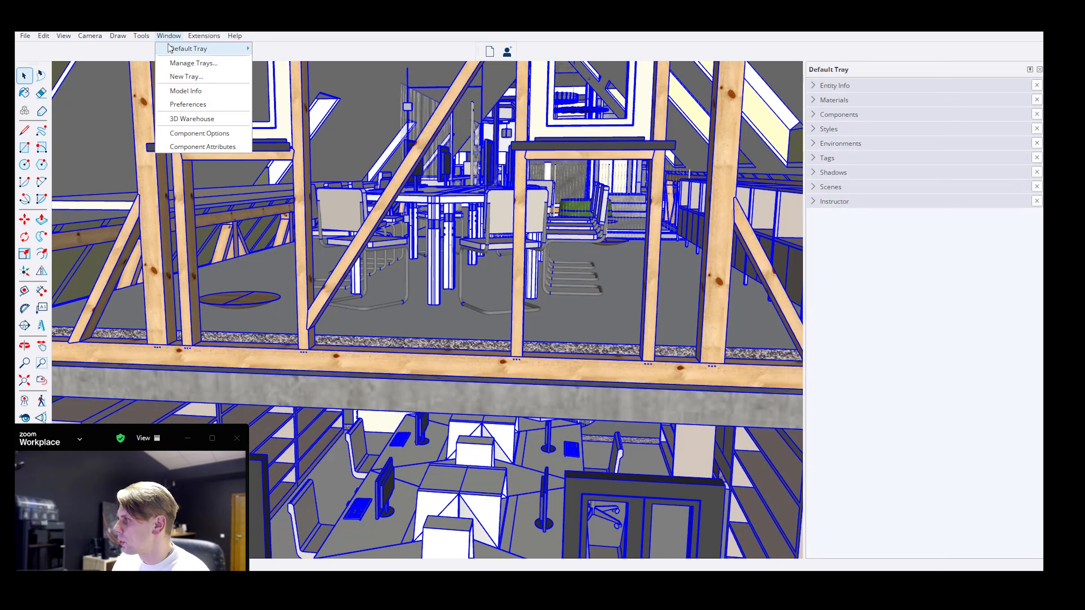
mouse_move(184, 48)
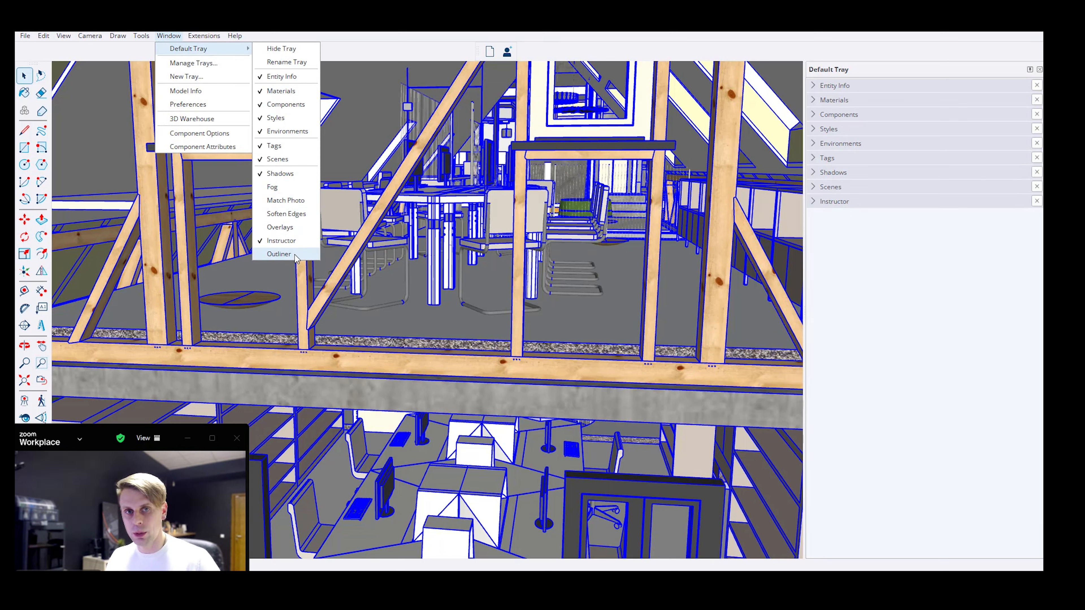
click(279, 254)
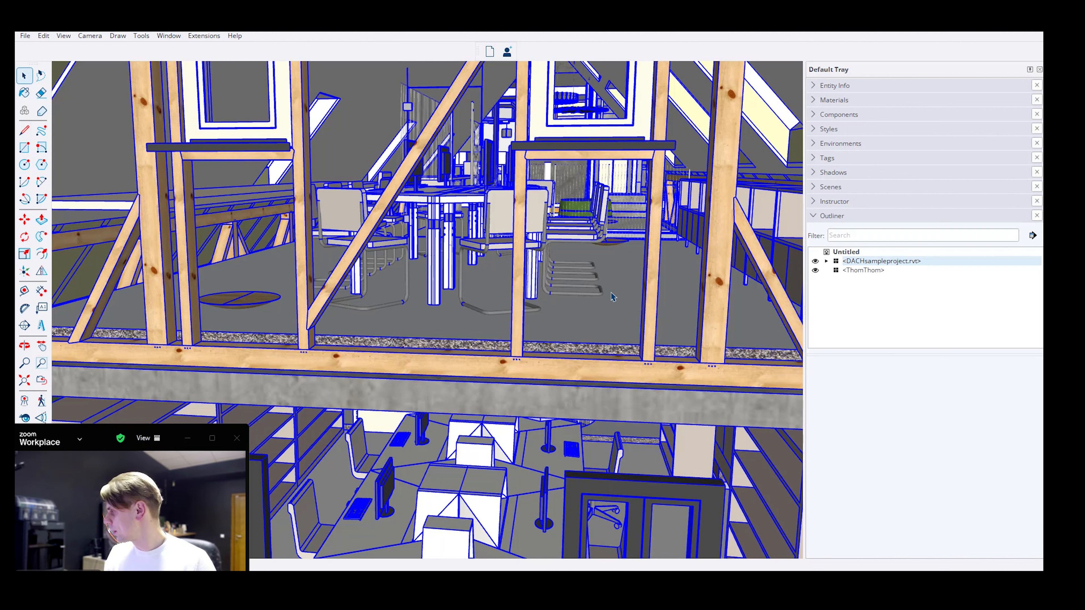
- Expand DACHsampleproject.rvt in the Outliner and lengthen the list to look through its levels
click(826, 262)
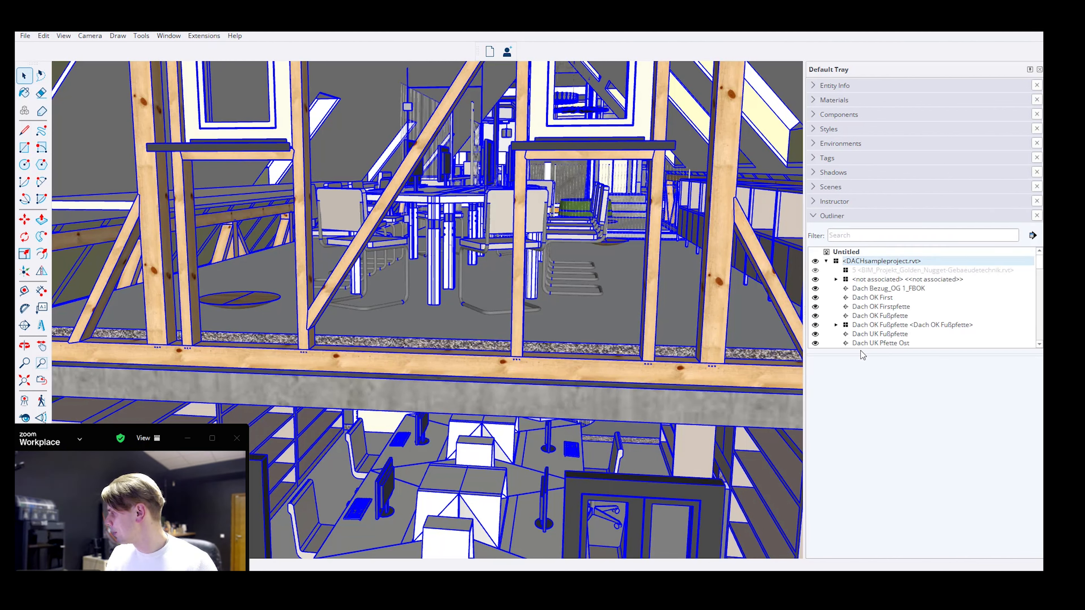
drag(859, 355, 874, 490)
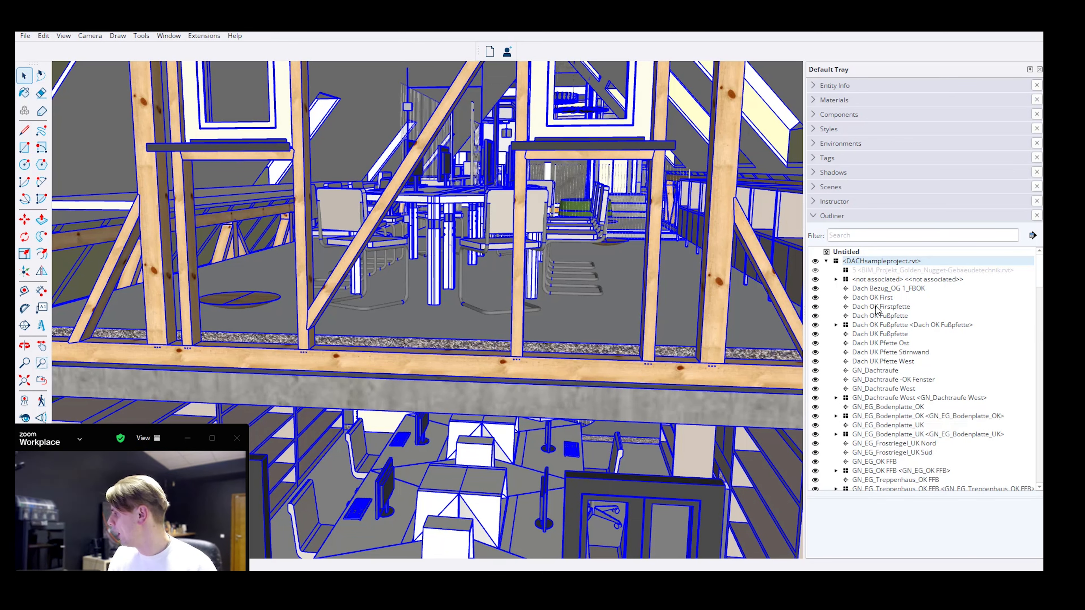
scroll(895, 387, down, 5)
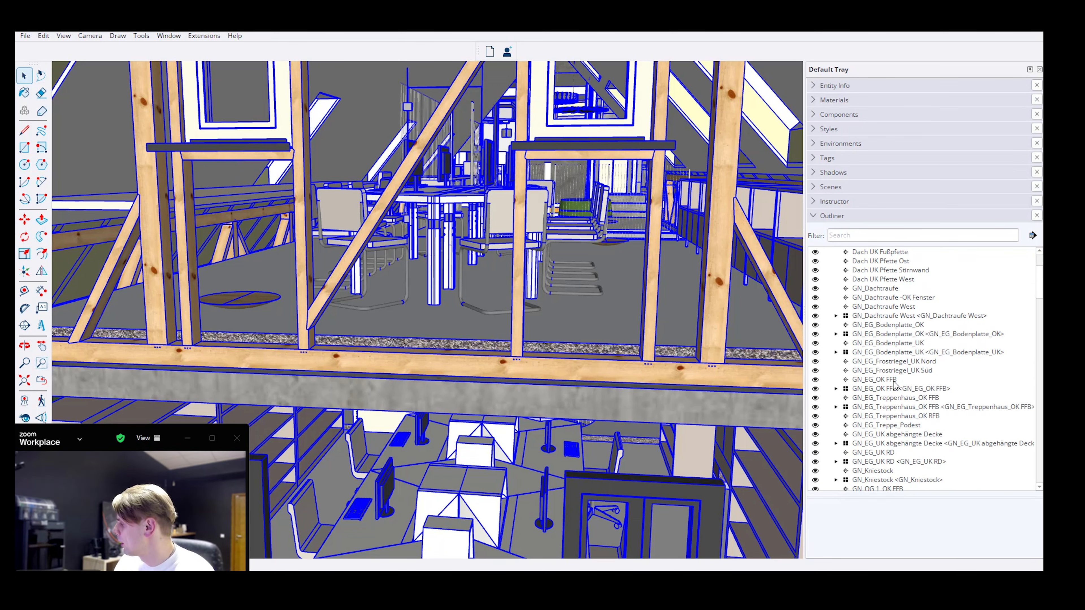
scroll(874, 390, up, 5)
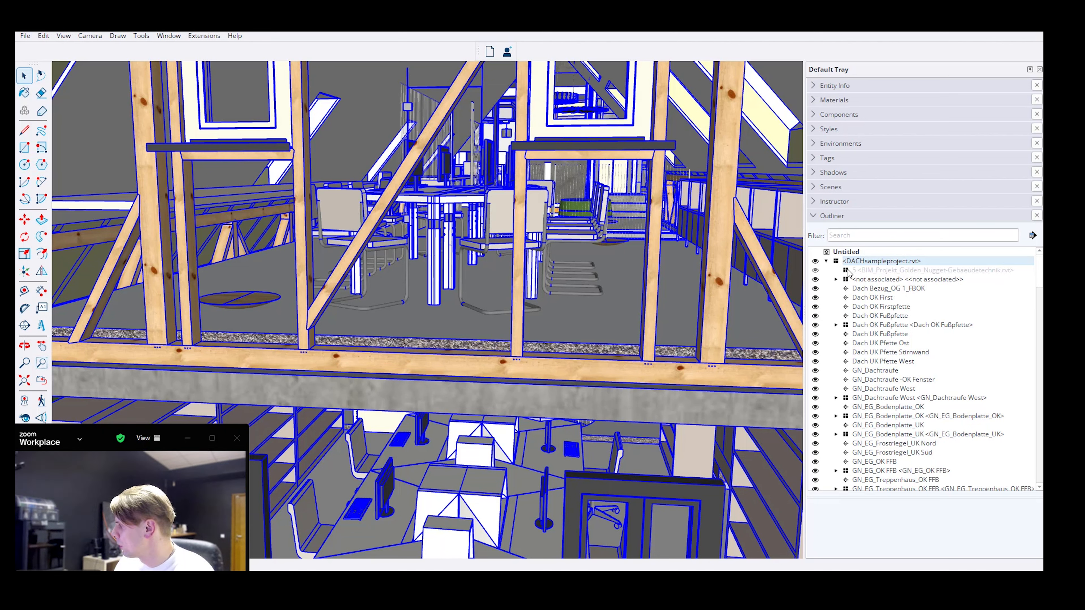
- Expand the "not associated" group in the Outliner and select its first Basic Roof, VS_Dach GK 40 entry, to locate it in the building
click(836, 279)
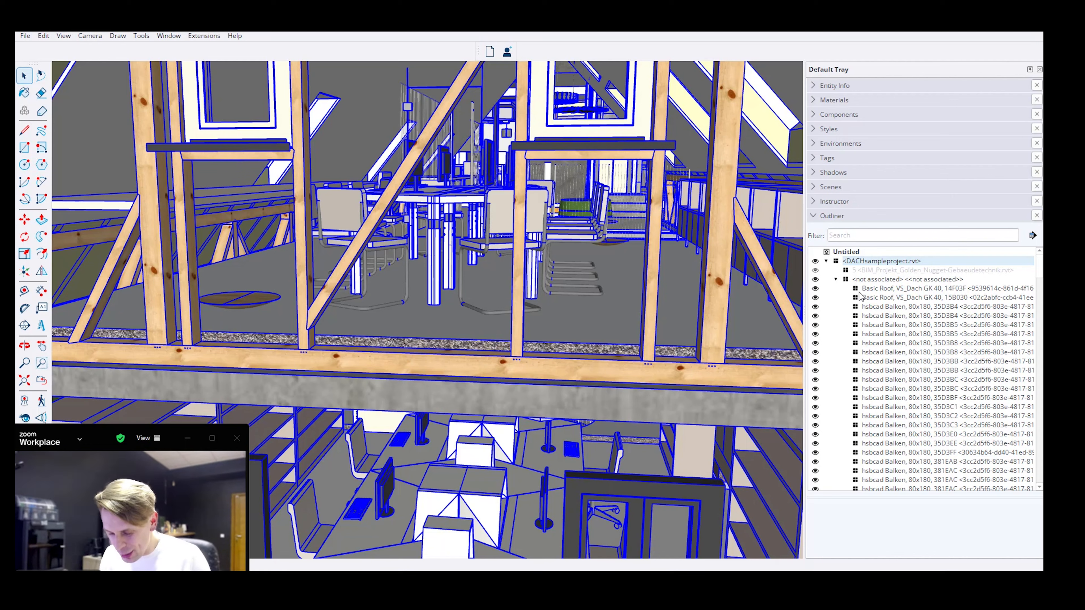
click(877, 292)
scroll(514, 424, down, 3)
scroll(514, 424, down, 5)
middle_drag(514, 423, 148, 224)
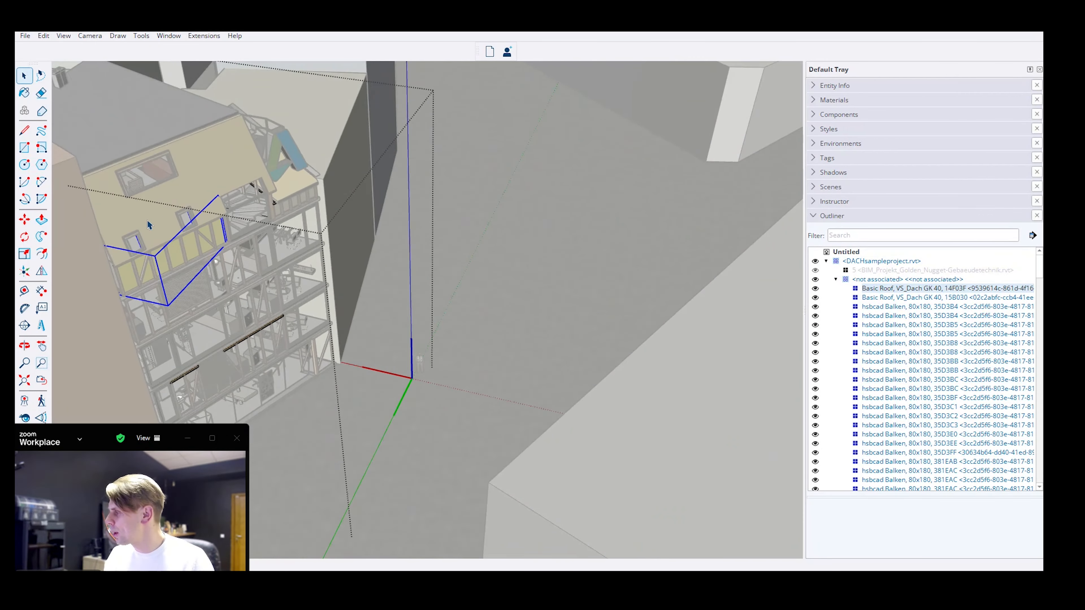
scroll(184, 260, up, 5)
scroll(891, 372, down, 15)
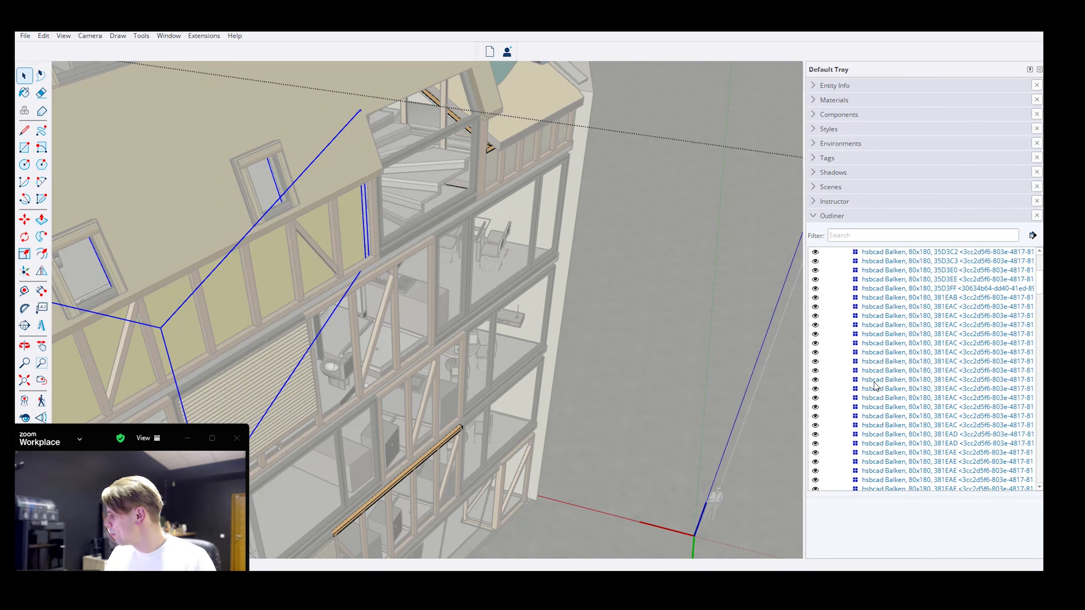
scroll(884, 388, up, 20)
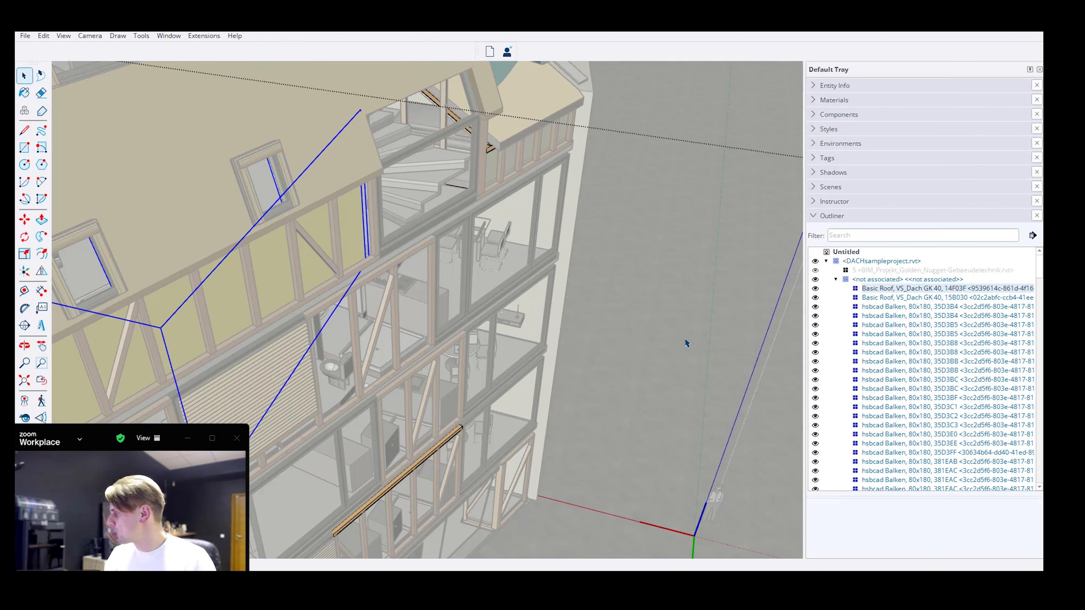
middle_drag(680, 344, 587, 299)
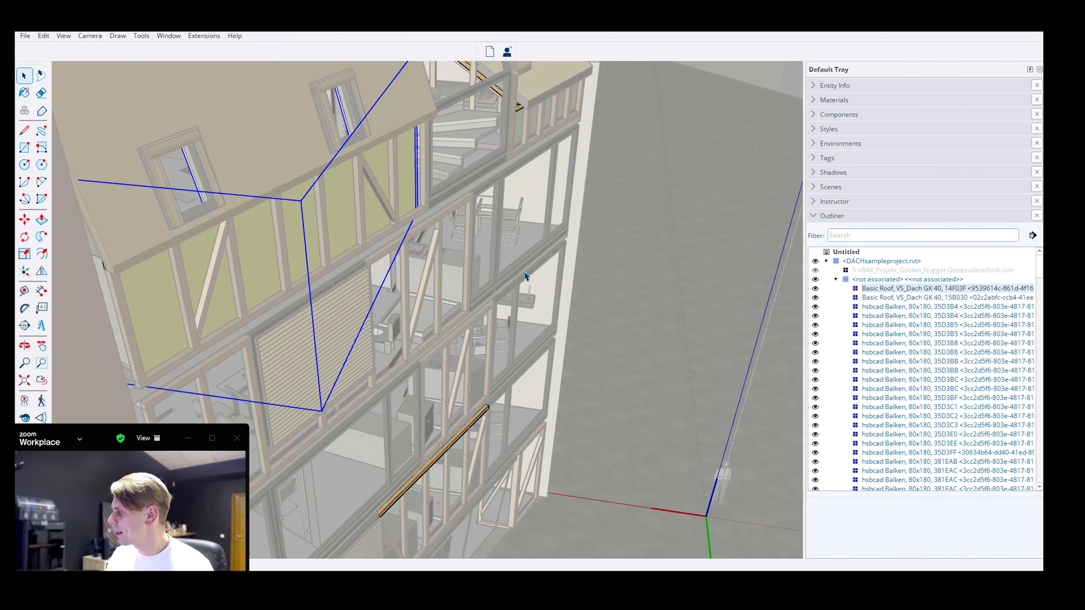
- Open the imported model's nested groups down to the GN_OG 3_OK FFB level, select its 3353 x 2600 window, and leave group editing
click(533, 292)
scroll(534, 292, up, 5)
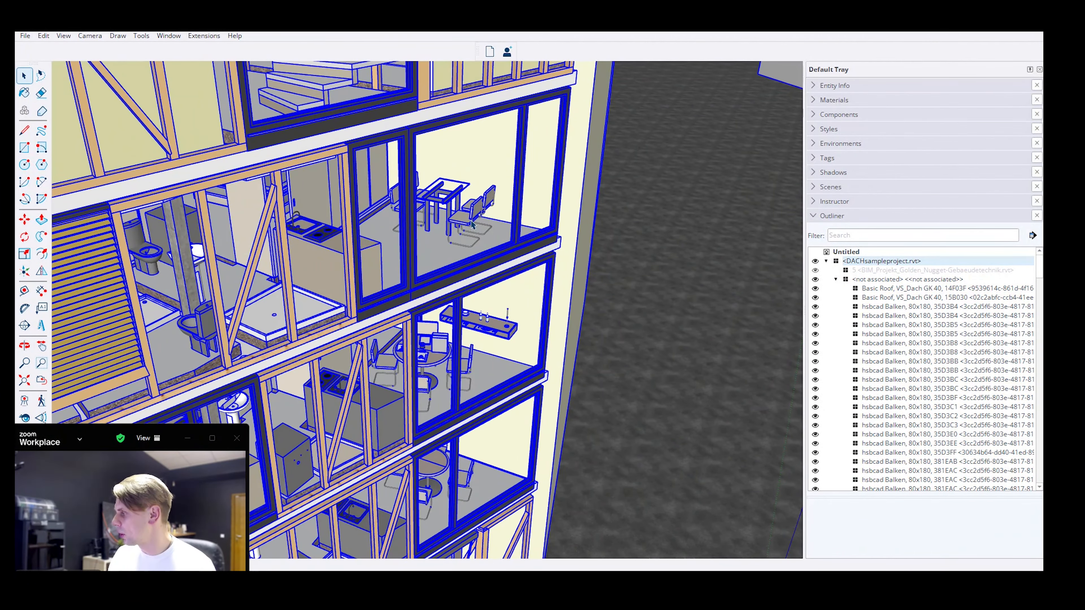
double_click(471, 222)
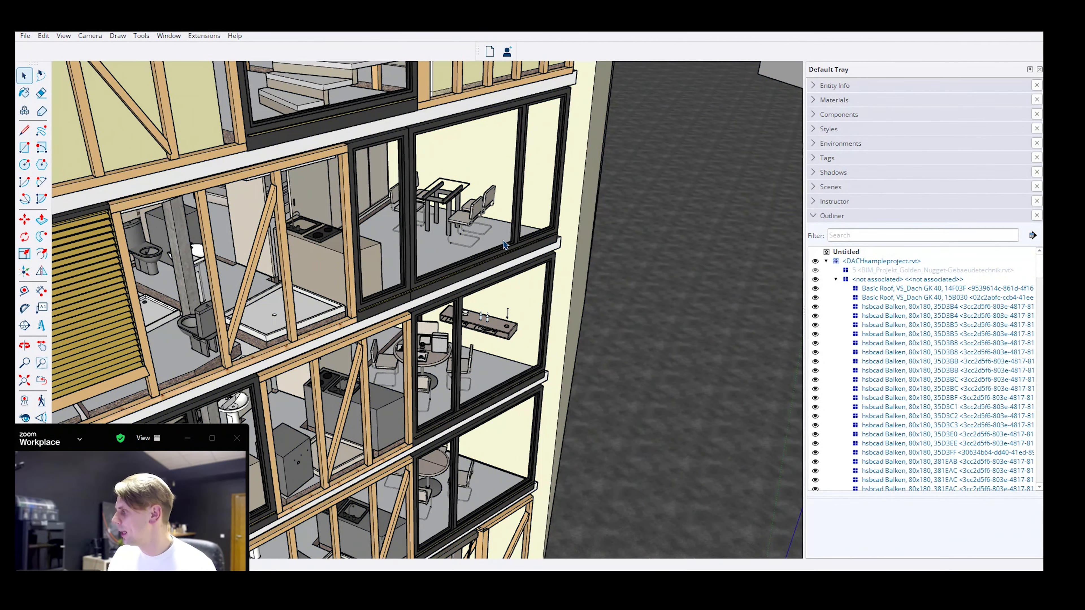
double_click(471, 220)
click(467, 220)
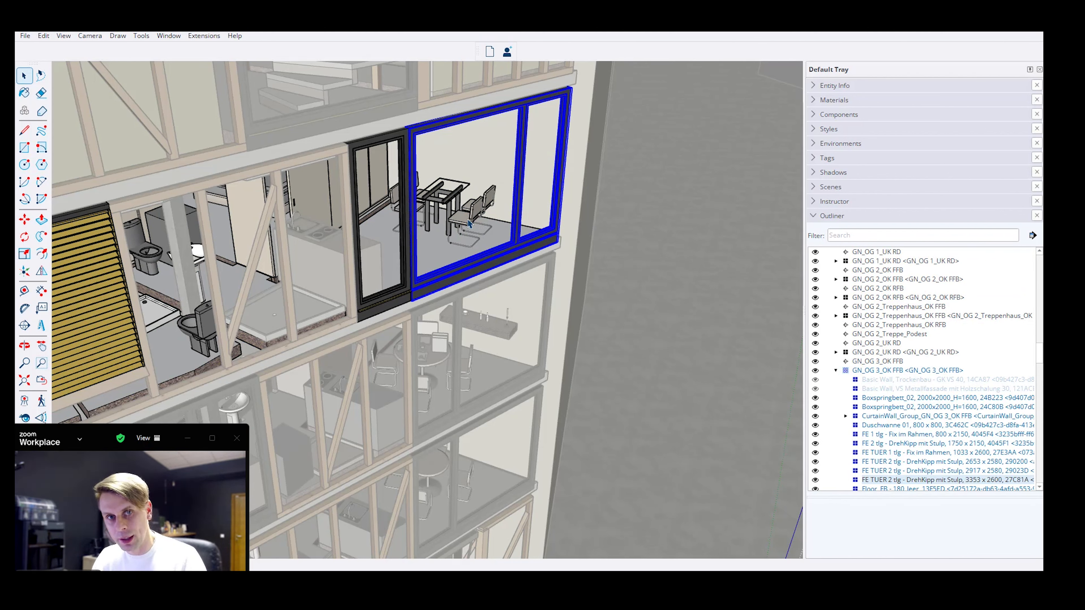
scroll(469, 223, down, 10)
click(605, 227)
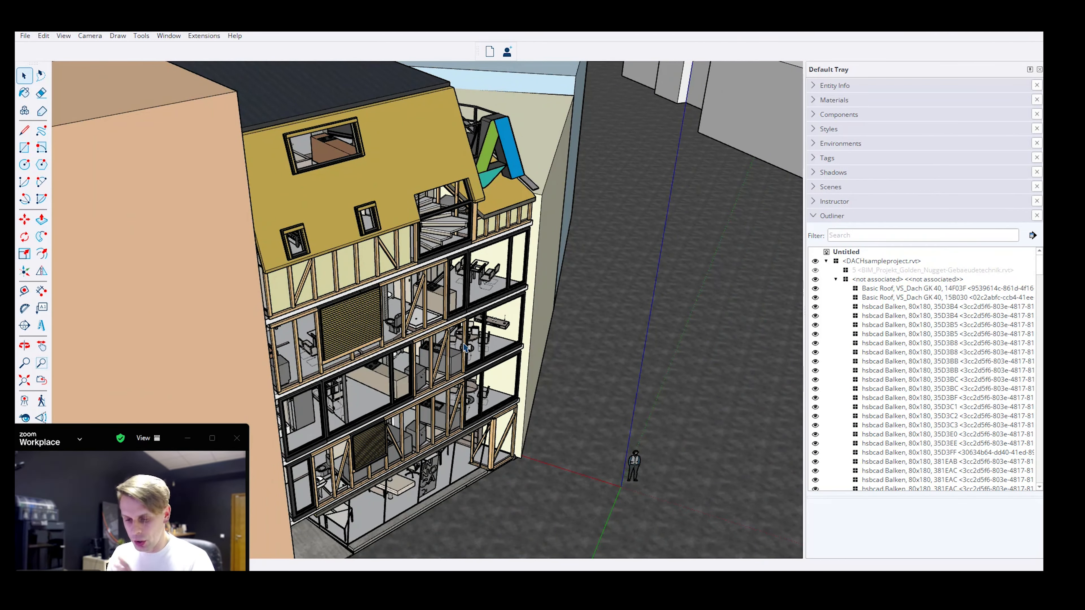
- Examine the kitchens and timber framing of the lower floors, and the roof terrace with the attic stair behind its framed gable
scroll(465, 347, up, 5)
scroll(369, 347, up, 8)
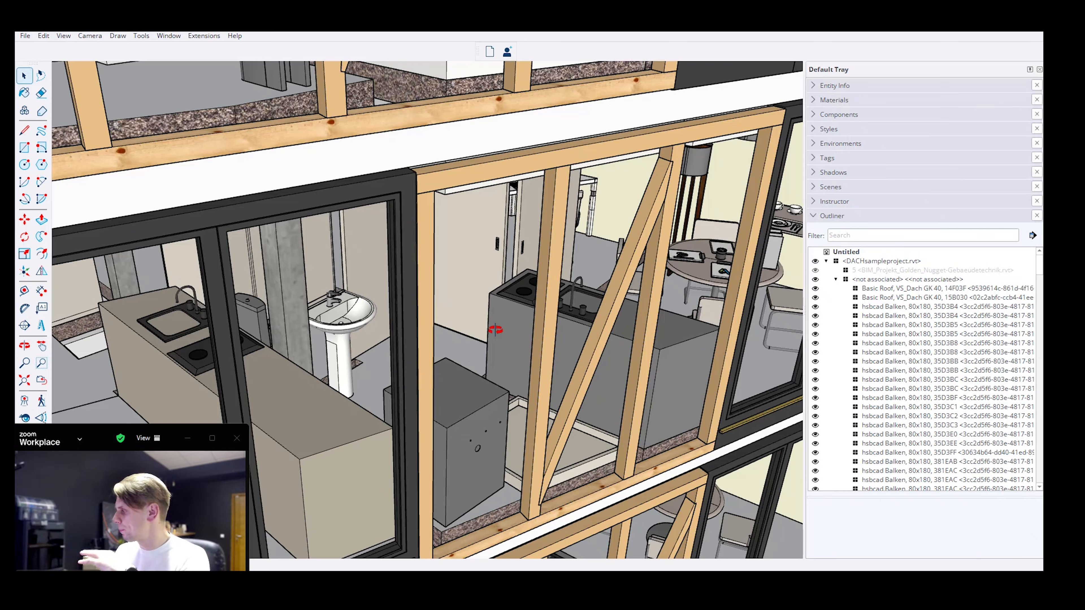
middle_drag(496, 330, 503, 299)
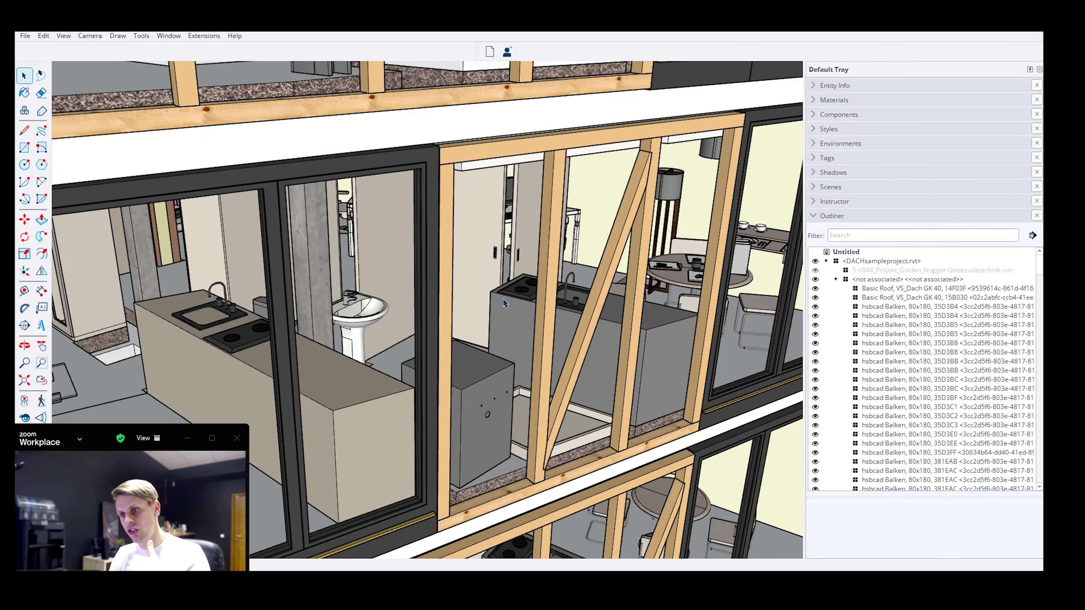
scroll(462, 259, down, 10)
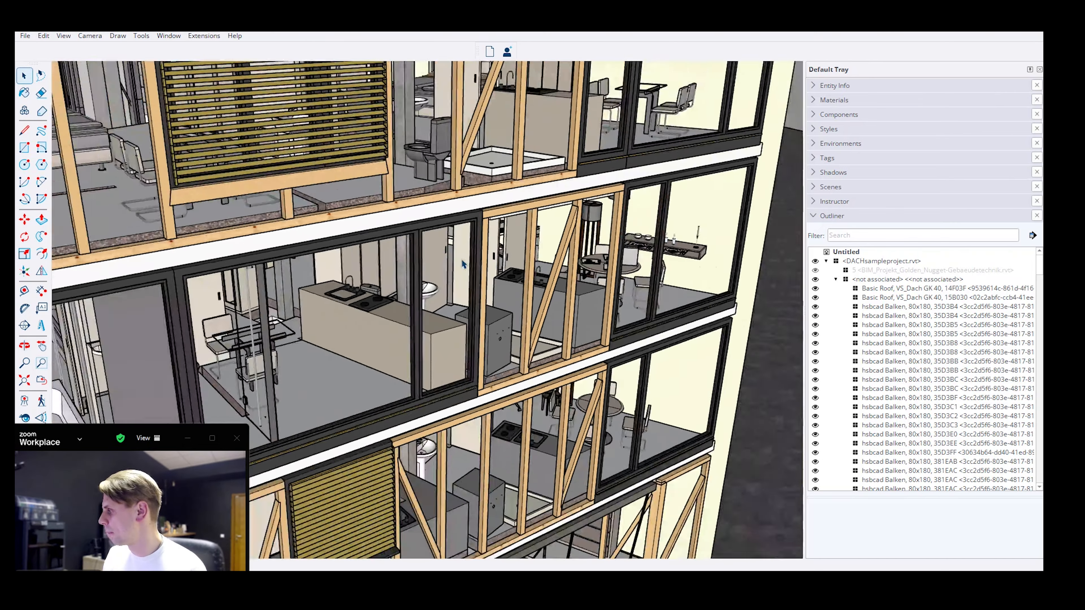
middle_drag(371, 321, 423, 379)
scroll(424, 378, down, 8)
mouse_move(424, 289)
middle_down()
mouse_move(423, 263)
mouse_move(415, 355)
middle_up()
scroll(423, 263, up, 5)
scroll(414, 354, up, 6)
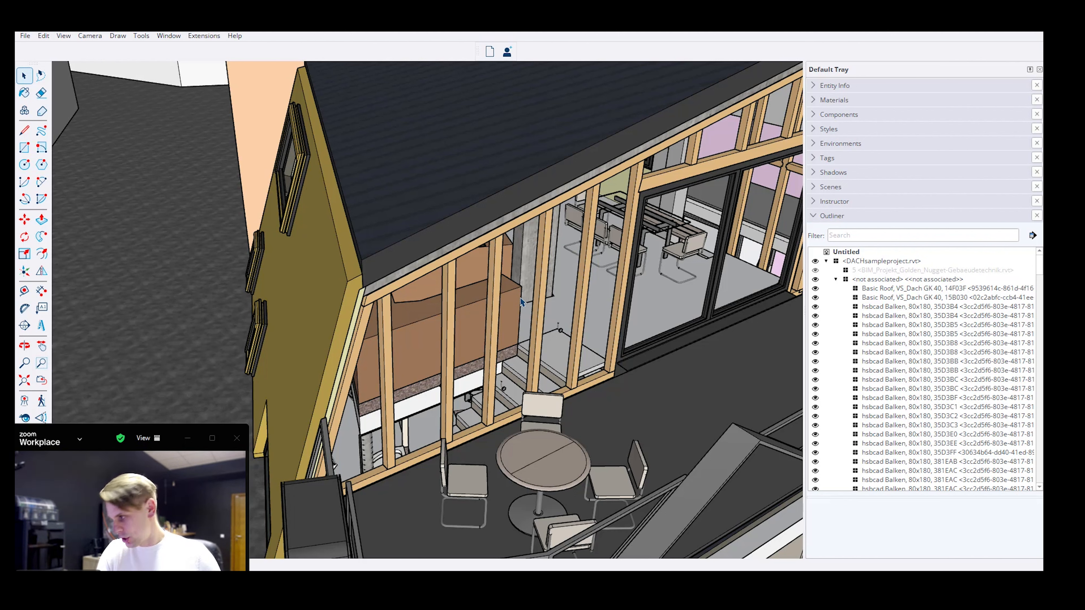
scroll(600, 325, up, 5)
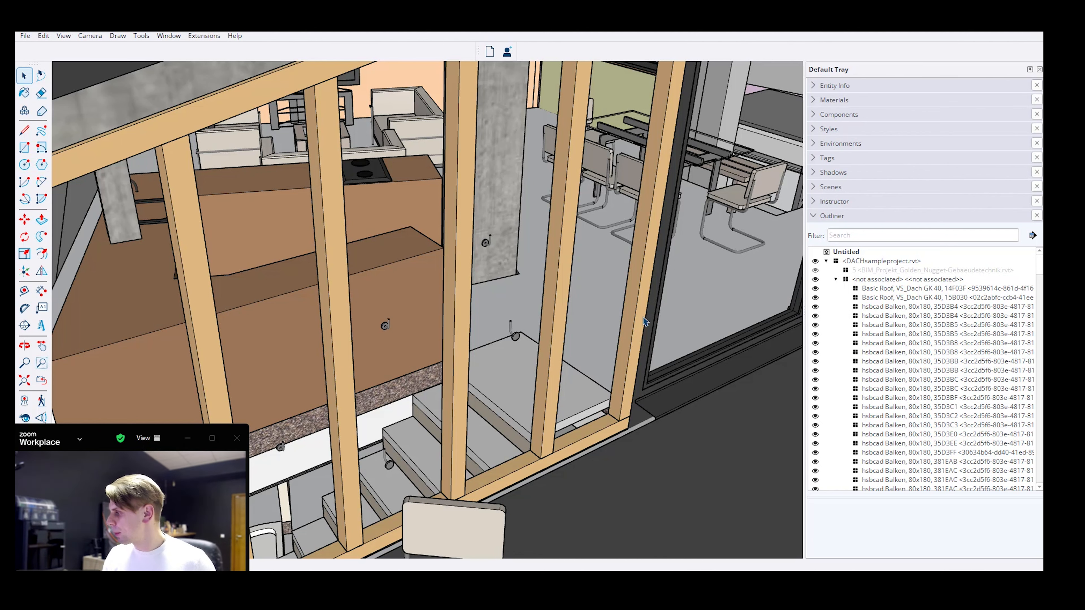
middle_drag(566, 340, 484, 344)
scroll(484, 344, down, 5)
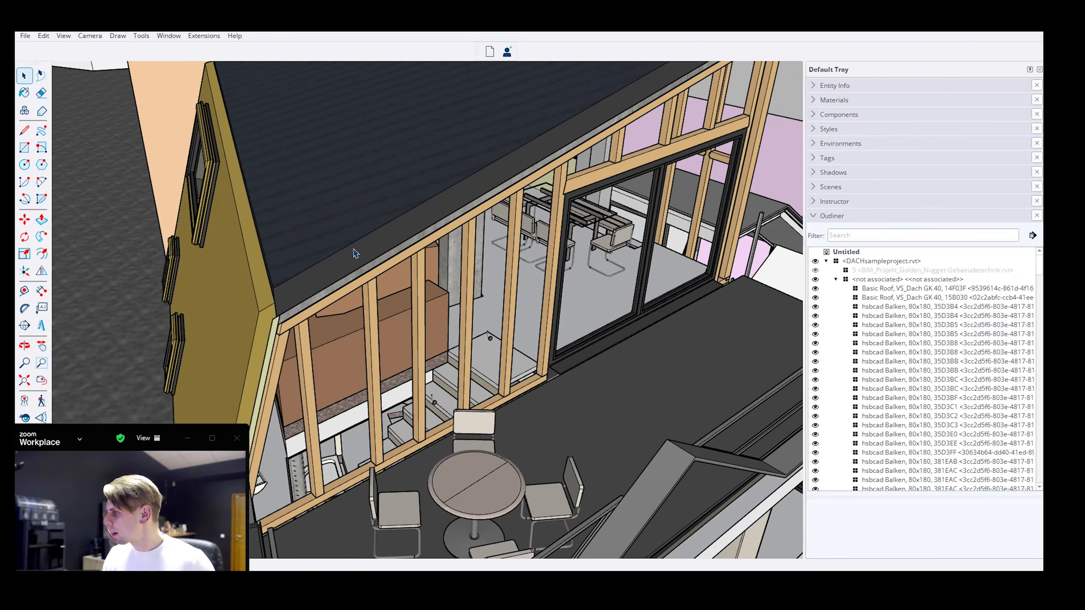
scroll(354, 250, down, 3)
- Start a new empty model in place of the converted Revit building
click(27, 36)
click(44, 62)
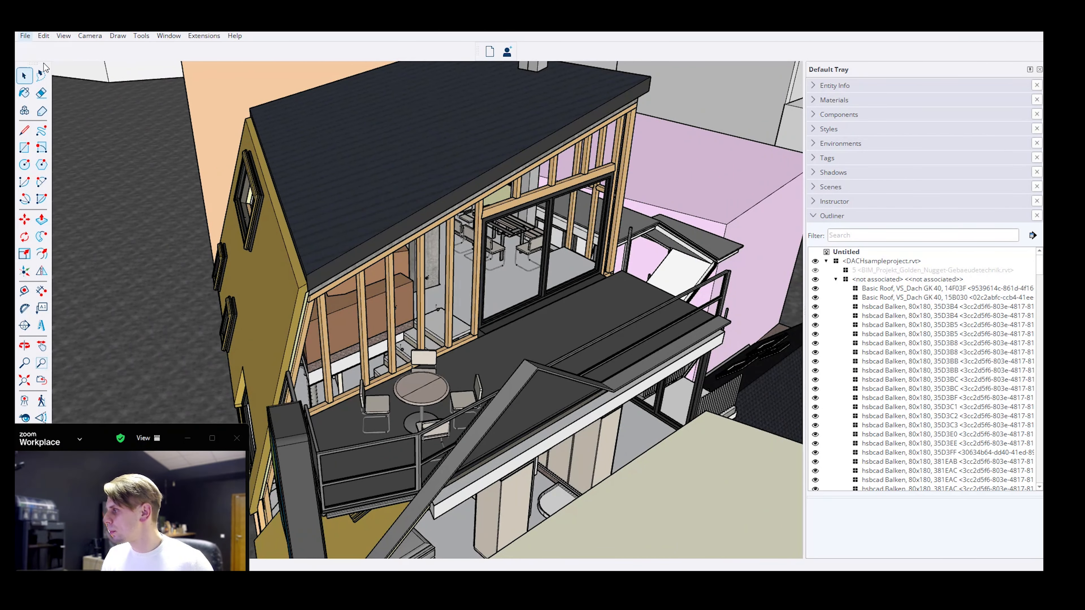
click(526, 311)
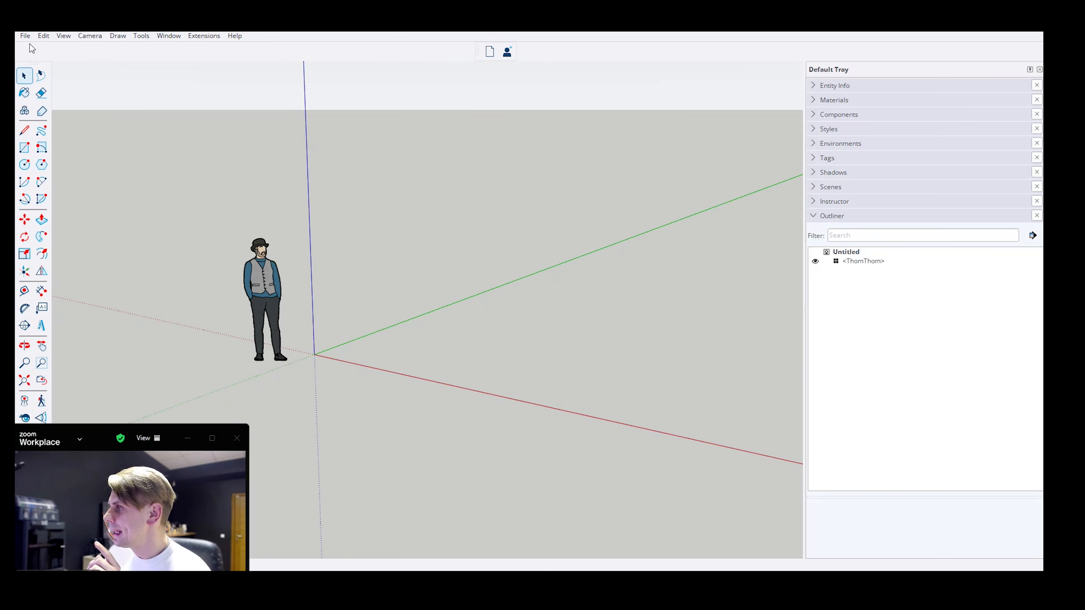
- Import the IFC file Building-Architecture (1).ifc and dismiss the import results
click(25, 36)
click(217, 216)
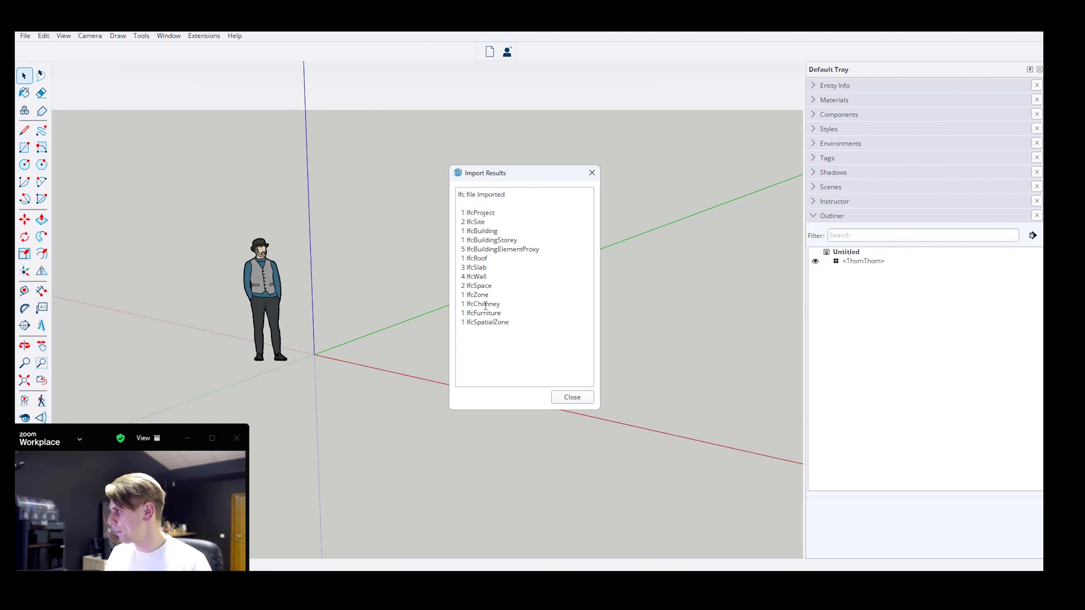
drag(505, 178, 514, 317)
click(515, 316)
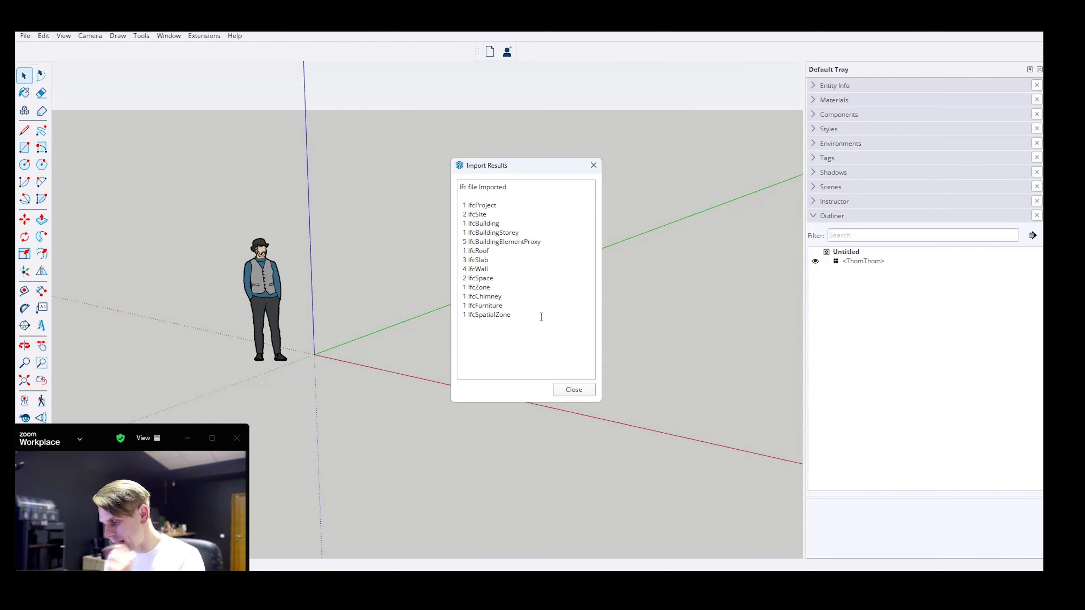
click(563, 390)
- Expand the Tags section and lengthen its list to show all IFC classes of the imported house
middle_drag(376, 302, 411, 337)
scroll(766, 327, up, 8)
mouse_move(702, 324)
middle_down()
mouse_move(685, 325)
mouse_move(700, 325)
middle_up()
click(844, 160)
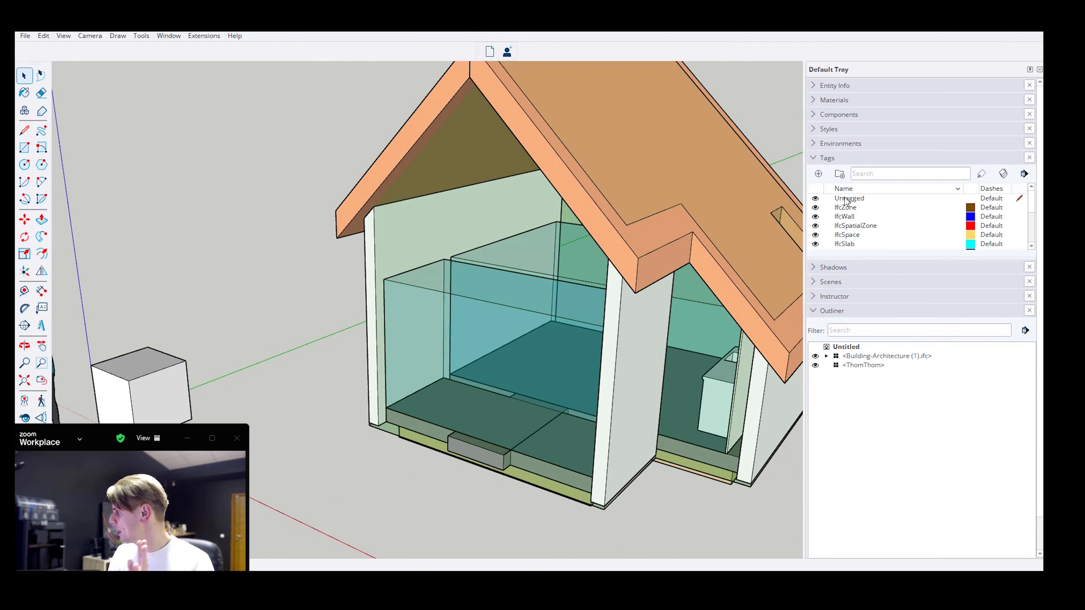
drag(852, 260, 851, 348)
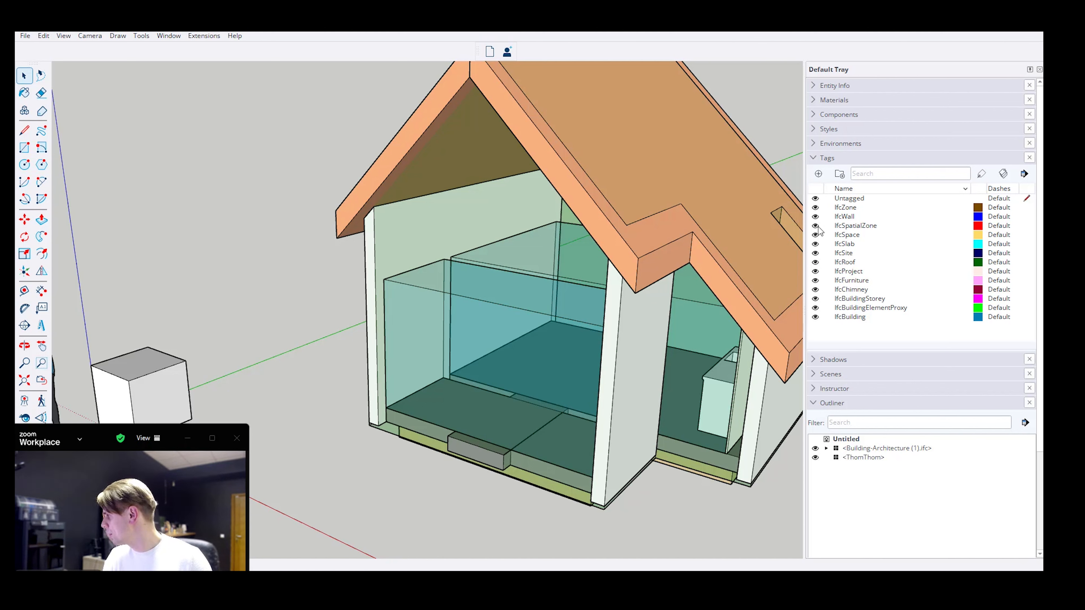
- Toggle the IfcWall tag off and on twice to check which geometry it controls
click(815, 216)
click(815, 216)
click(815, 217)
click(814, 217)
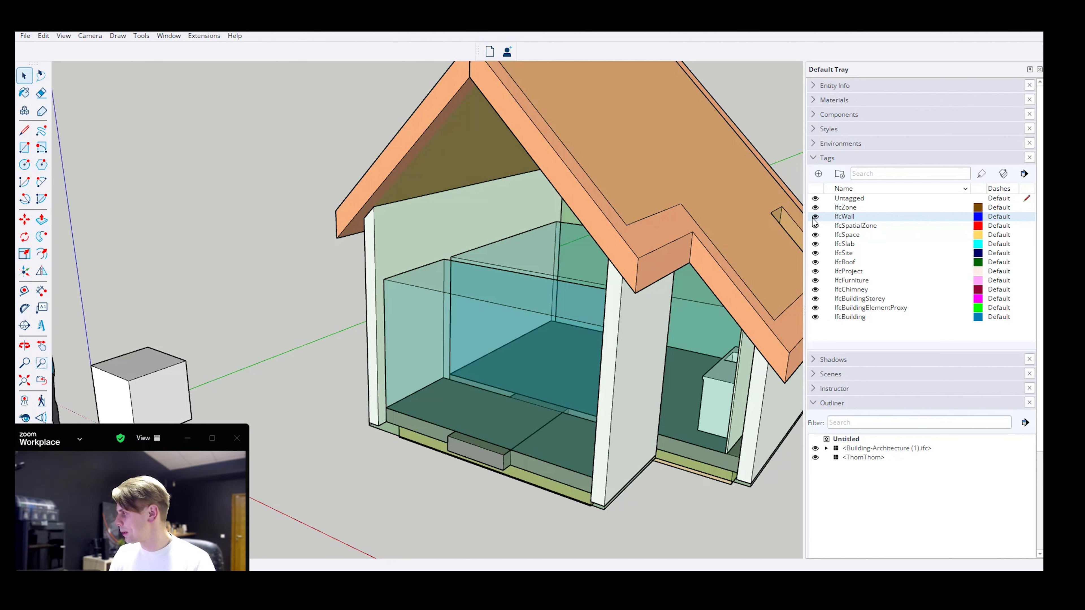
- Select the imported IFC house and expand its Outliner hierarchy through the project and environment site down to the house site
middle_drag(611, 305, 631, 315)
click(631, 315)
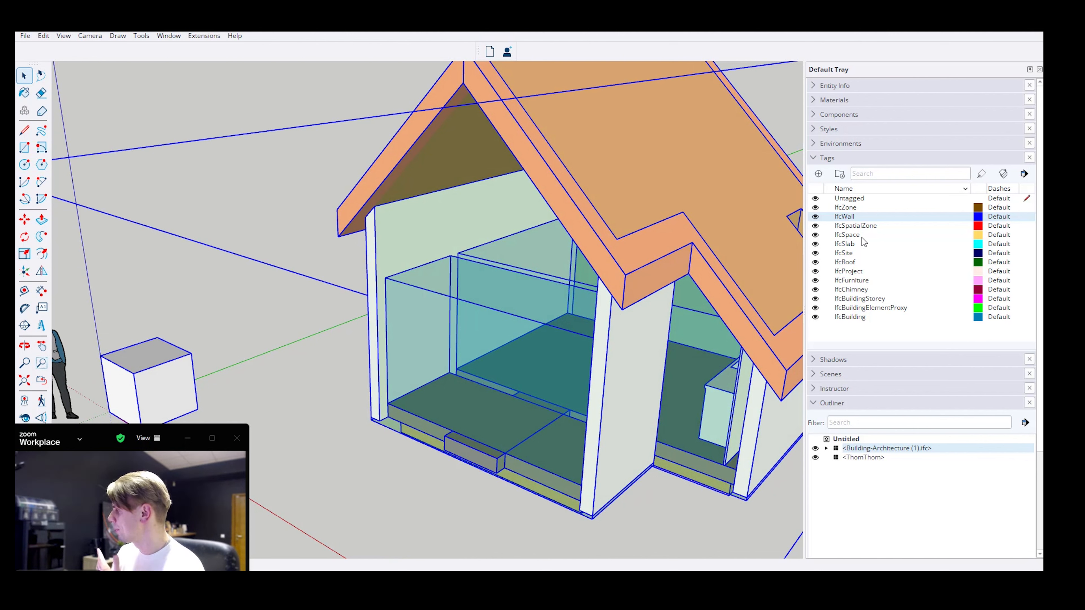
click(825, 448)
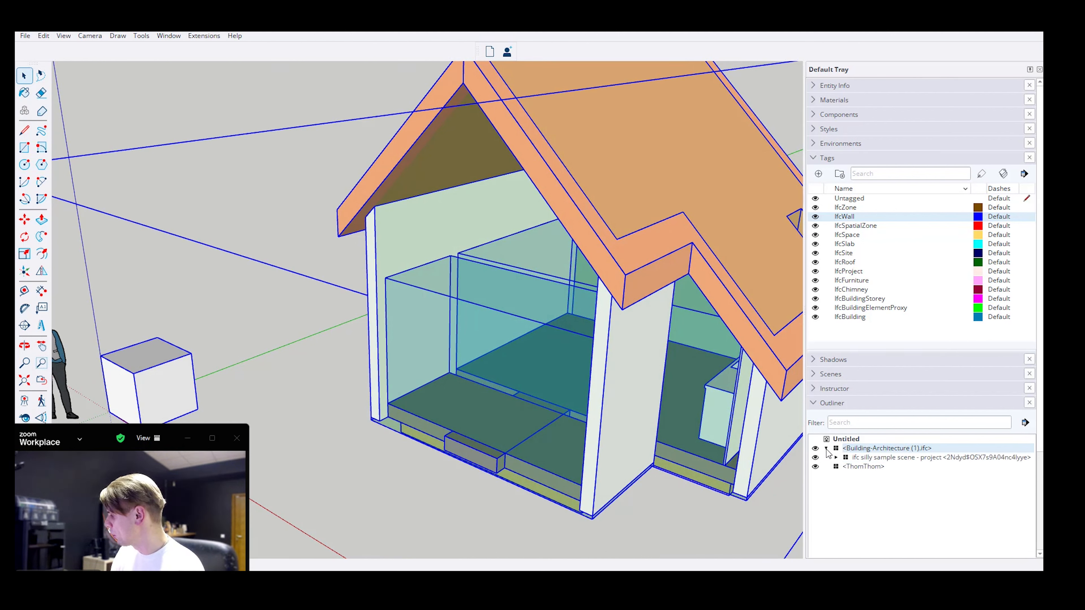
click(836, 457)
click(845, 466)
click(855, 485)
- Expand the Single-family house, its 00 groundfloor storey and the living room in the Outliner
scroll(862, 499, down, 1)
click(864, 470)
click(875, 480)
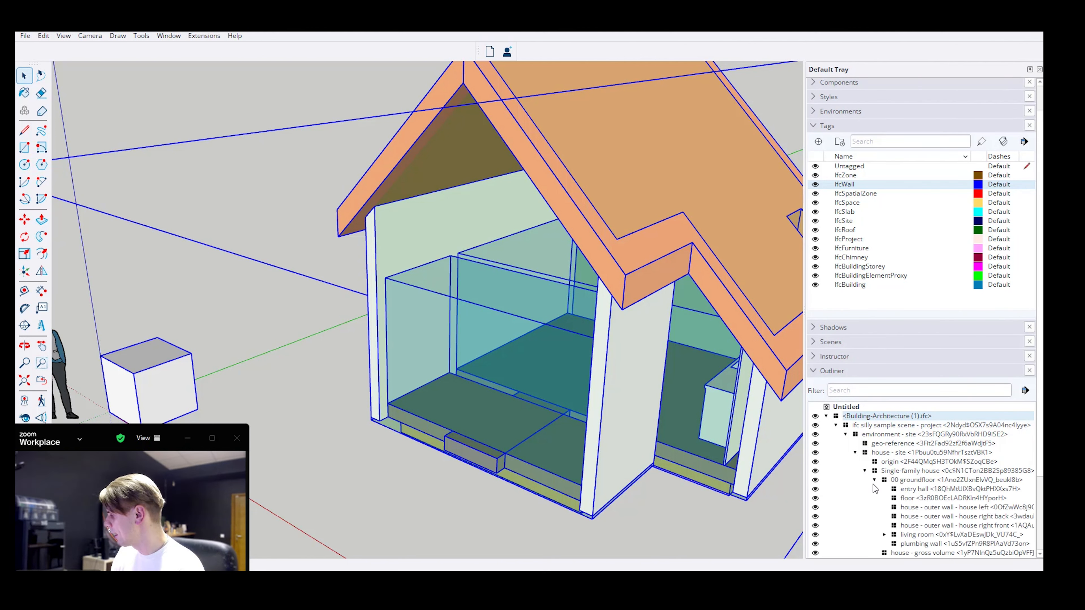
scroll(876, 491, down, 2)
click(883, 470)
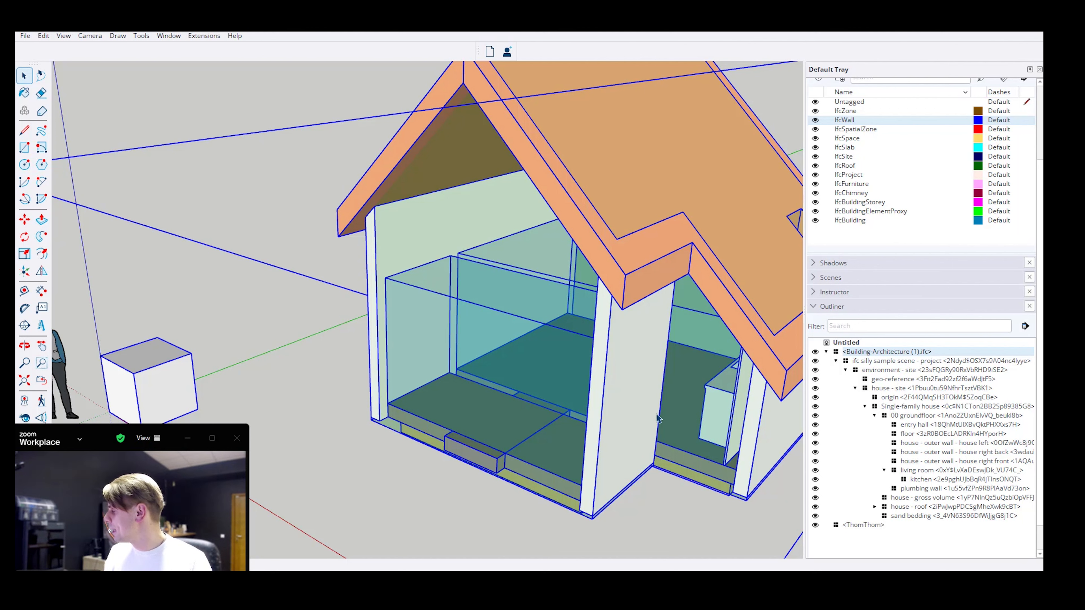
scroll(850, 402, up, 3)
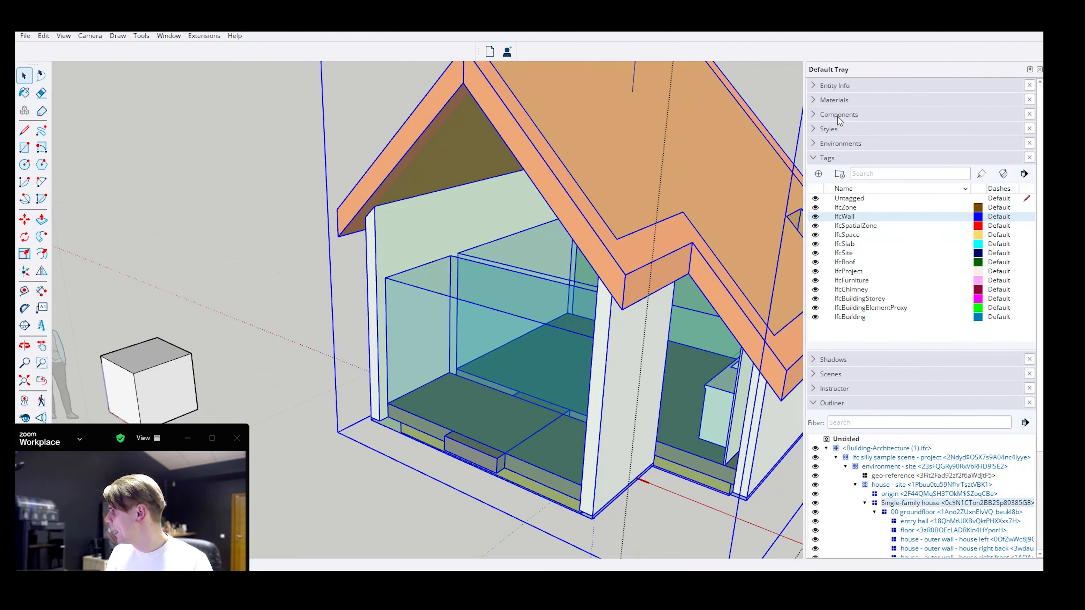
- Expand Entity Info with its advanced attributes for the Single-family house and check the IFC classifications available under its type
click(842, 88)
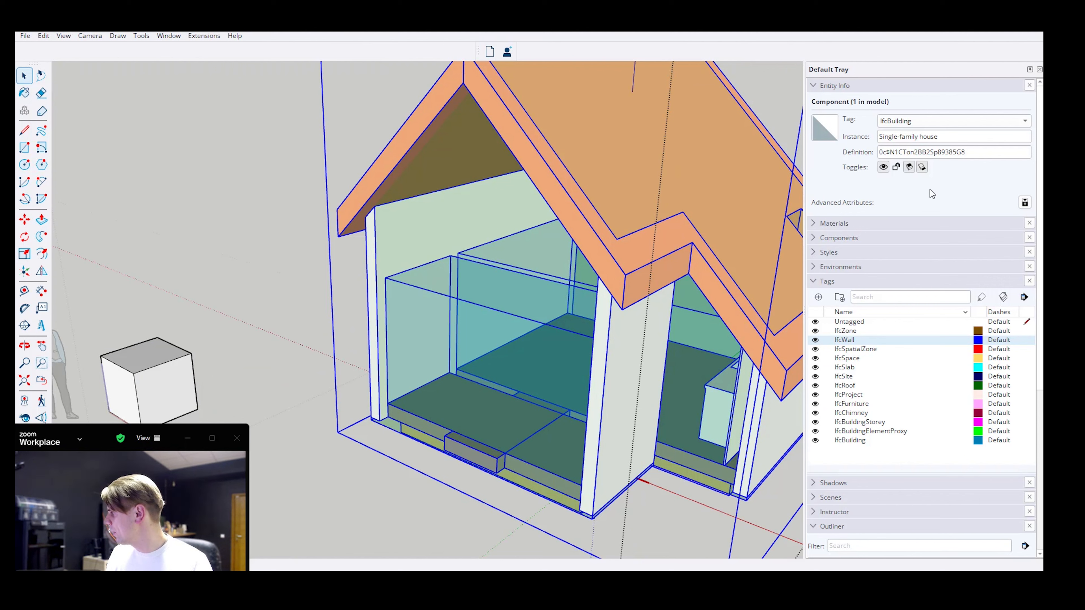
click(1025, 202)
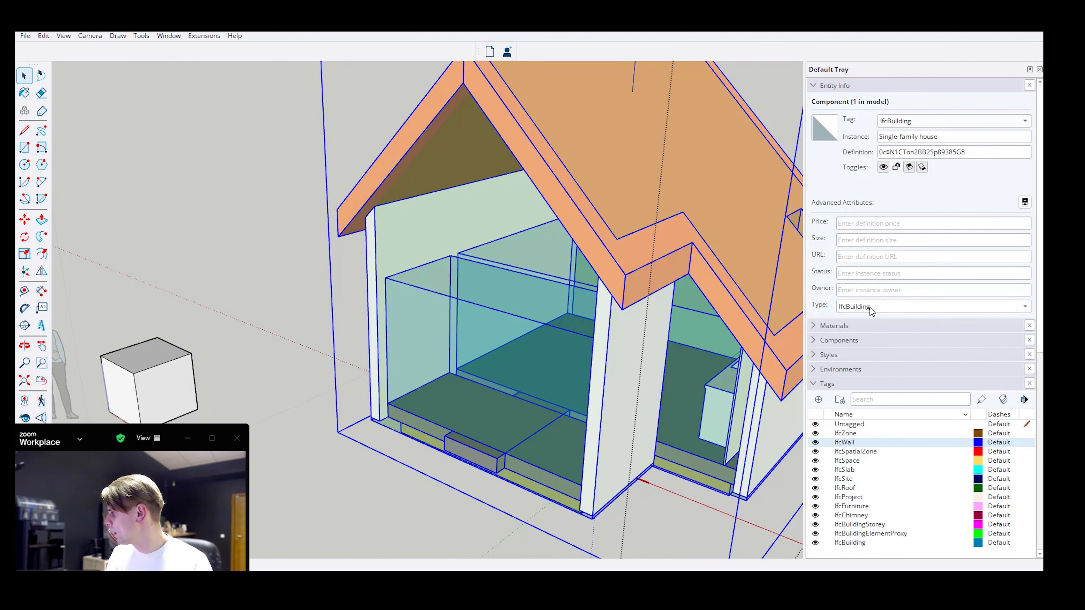
click(850, 307)
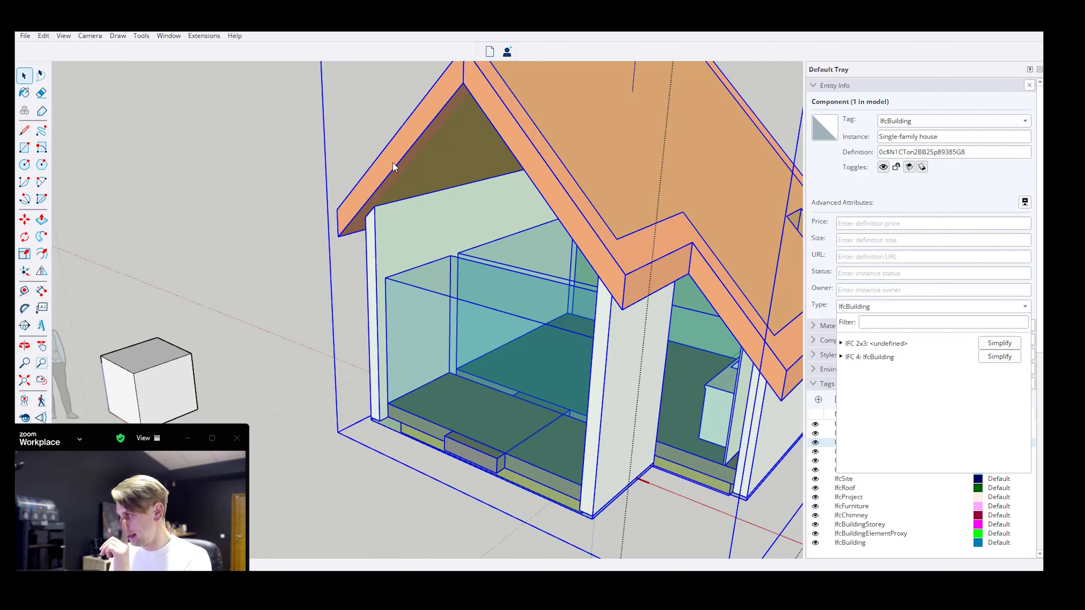
click(304, 123)
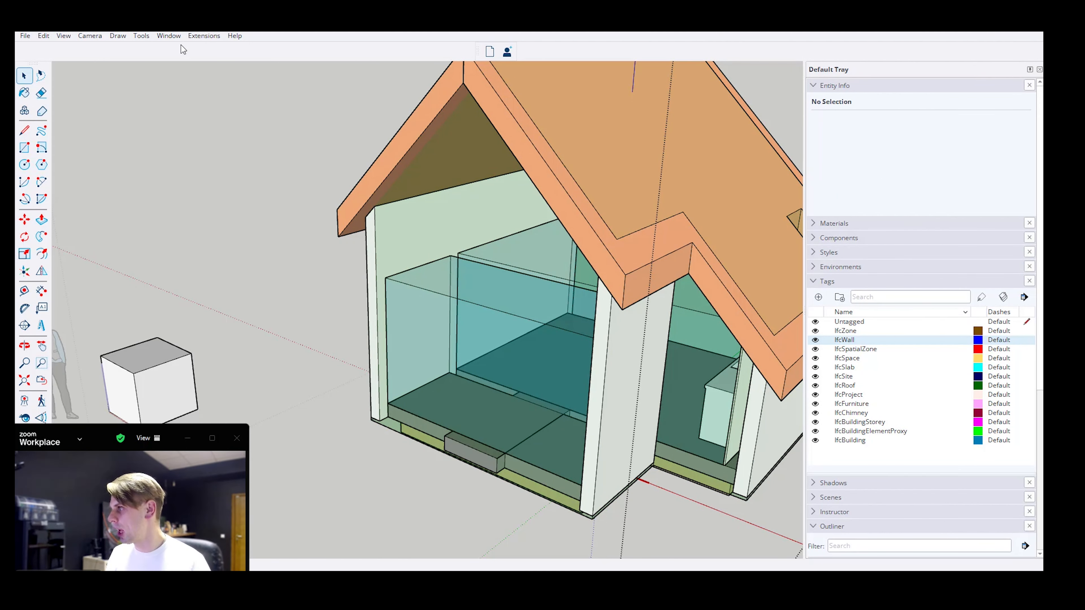
- Open Component Options for the Single-family house and enlarge the window to show its full IfcBuilding attributes
click(168, 36)
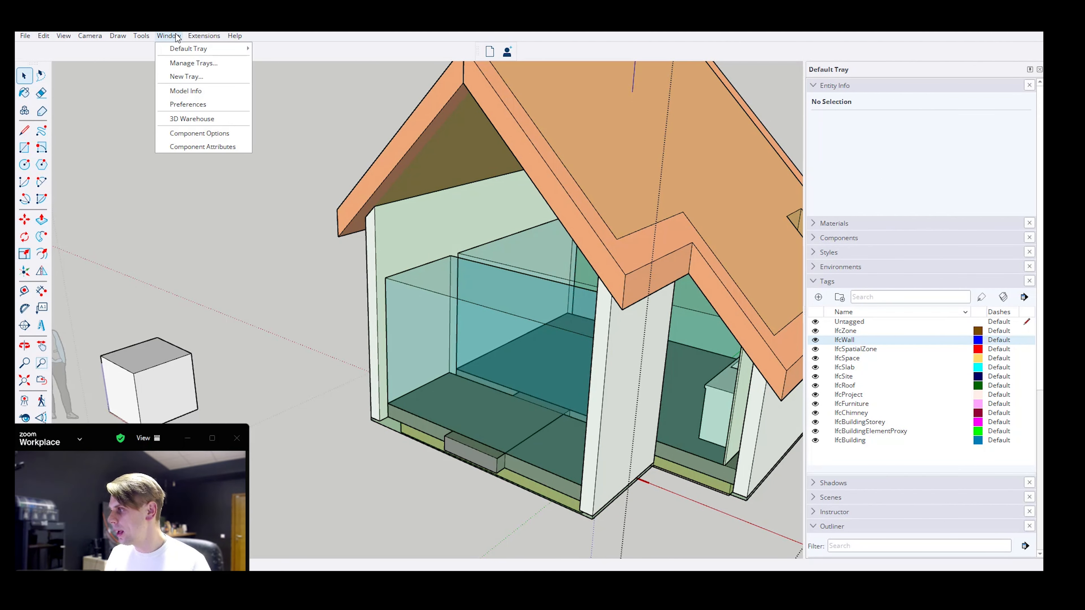
click(187, 132)
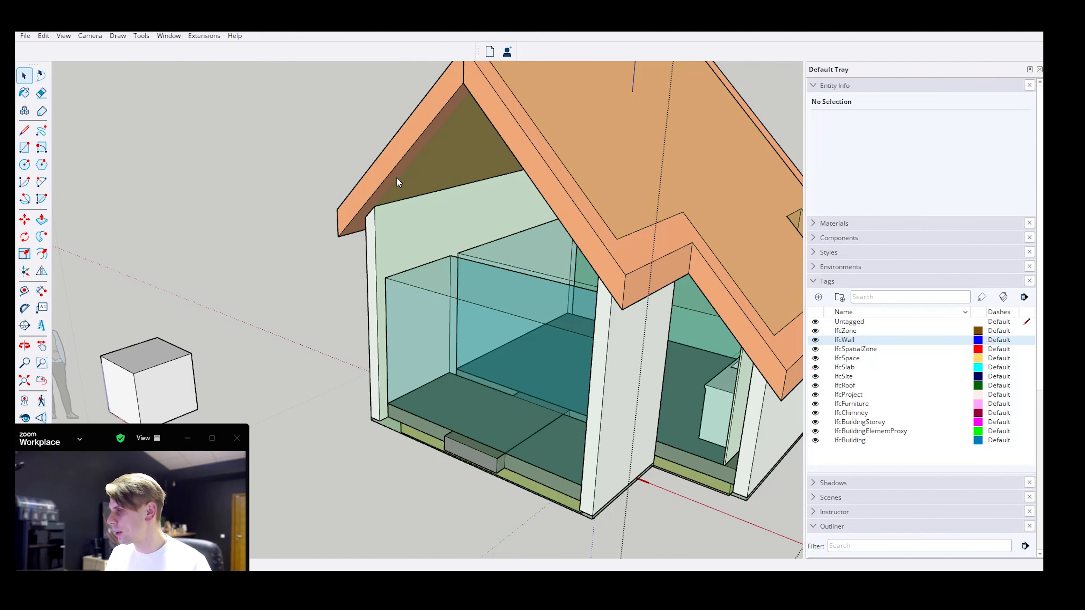
click(551, 188)
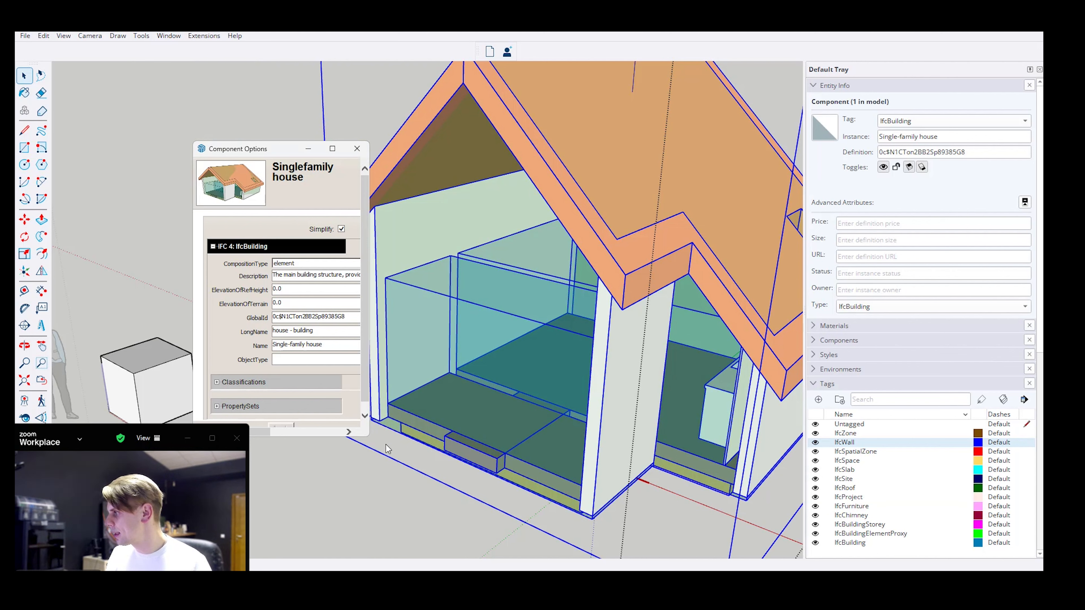
drag(267, 147, 268, 74)
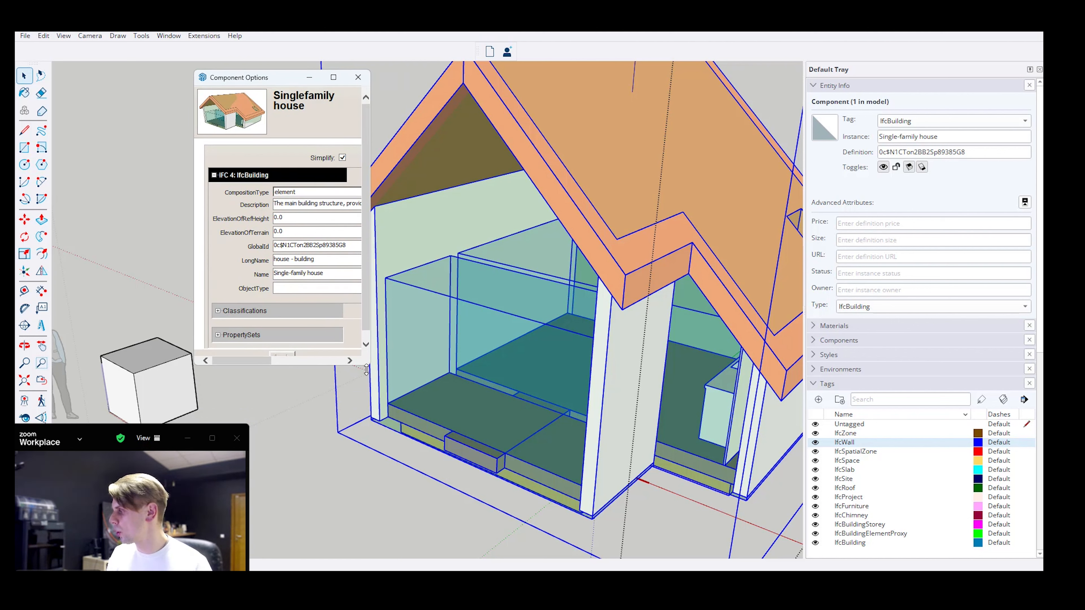
drag(369, 366, 471, 412)
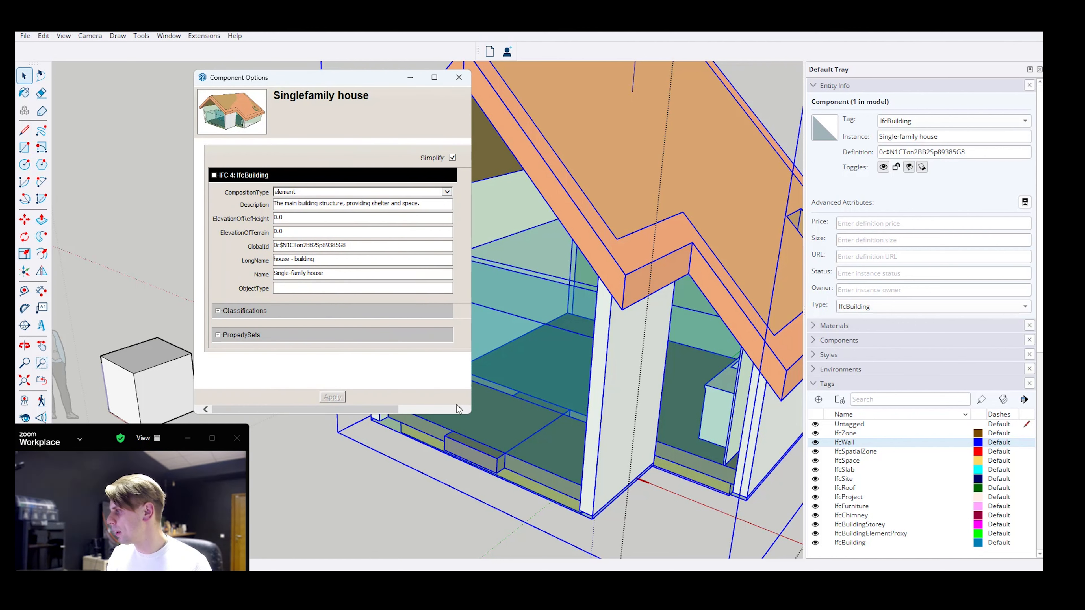
- Expand the house's Classifications with CCI Construction and its PropertySets with Pset_BuildingCommon, and review the attribute values
click(290, 311)
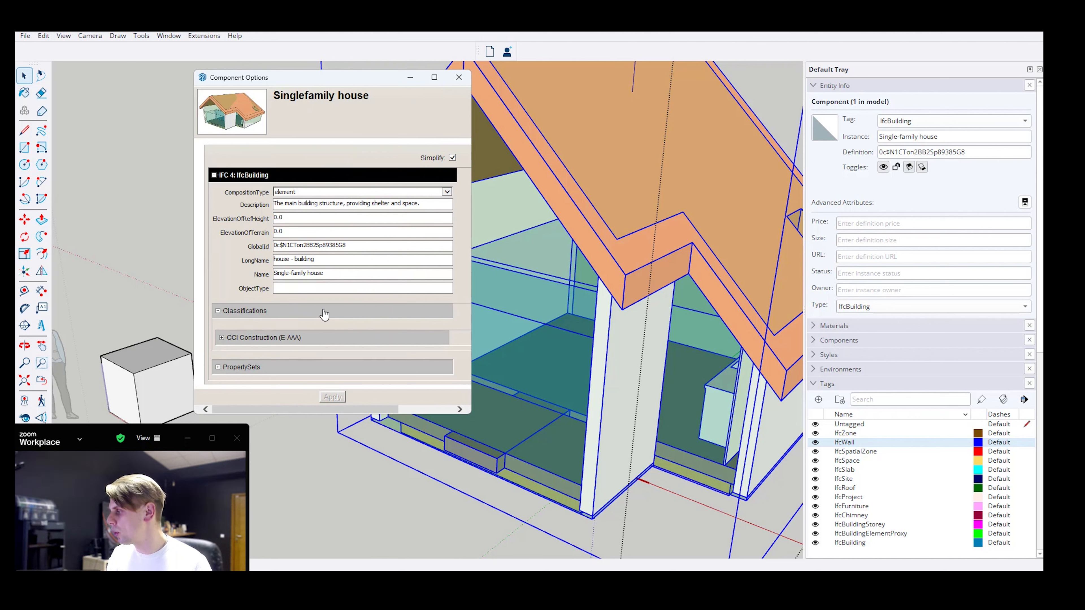
click(288, 337)
scroll(353, 311, down, 4)
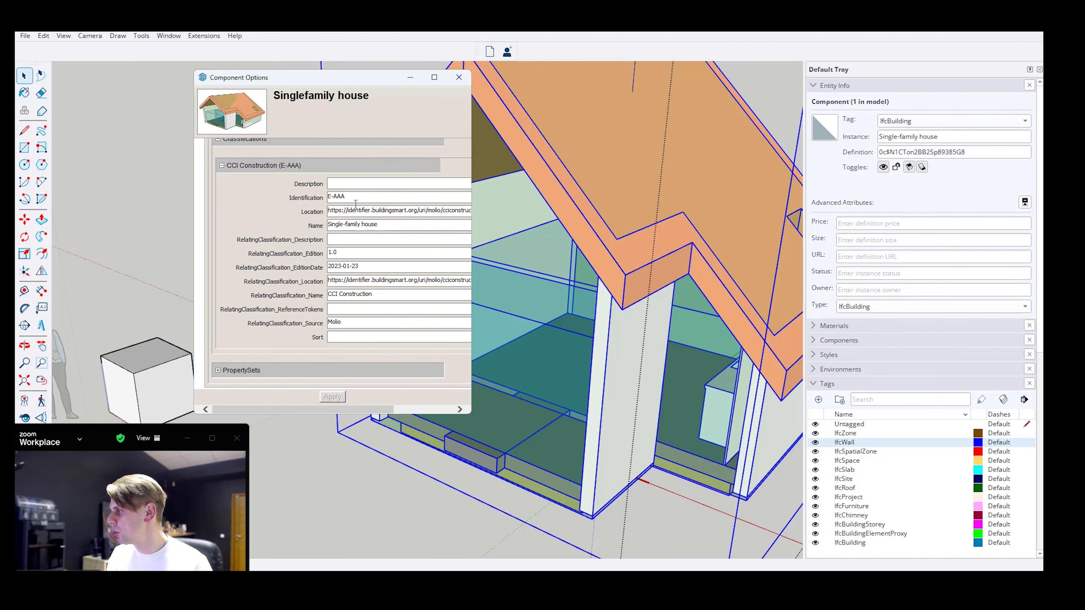
click(299, 370)
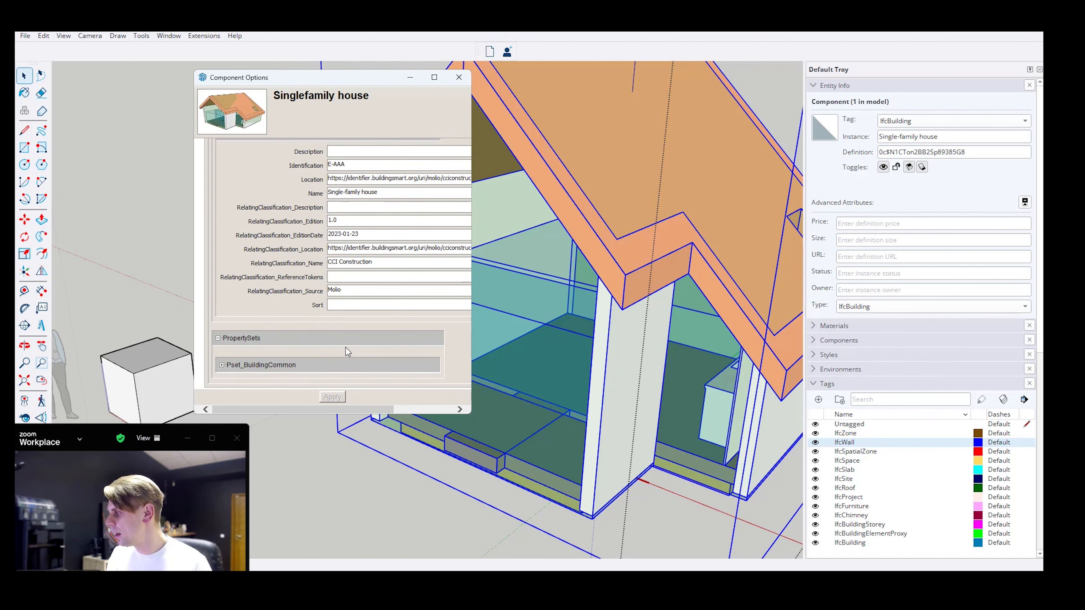
click(318, 364)
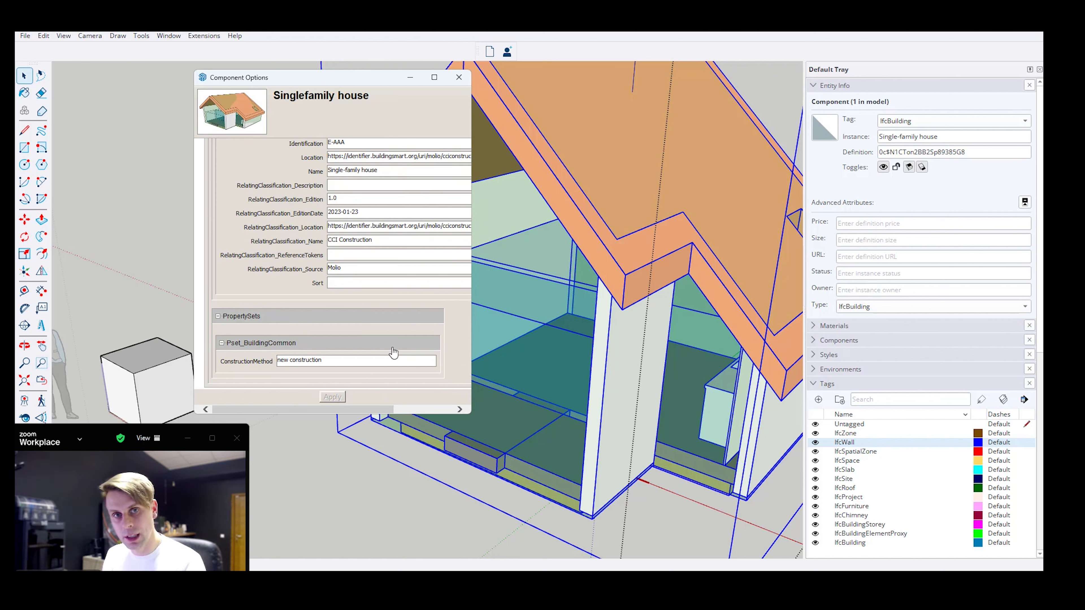
click(379, 365)
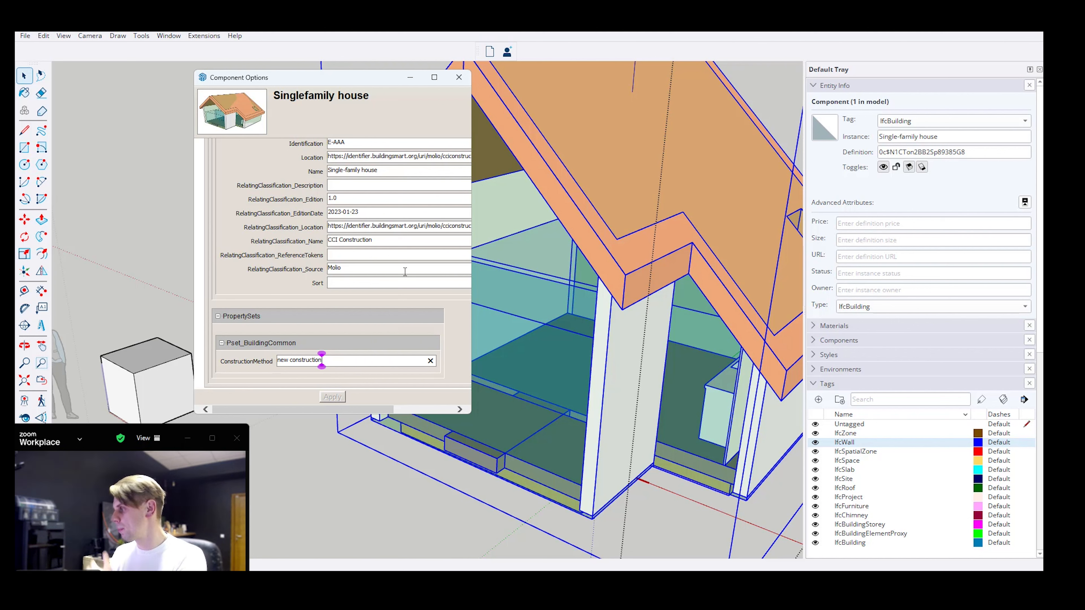
scroll(398, 347, up, 5)
drag(265, 81, 265, 83)
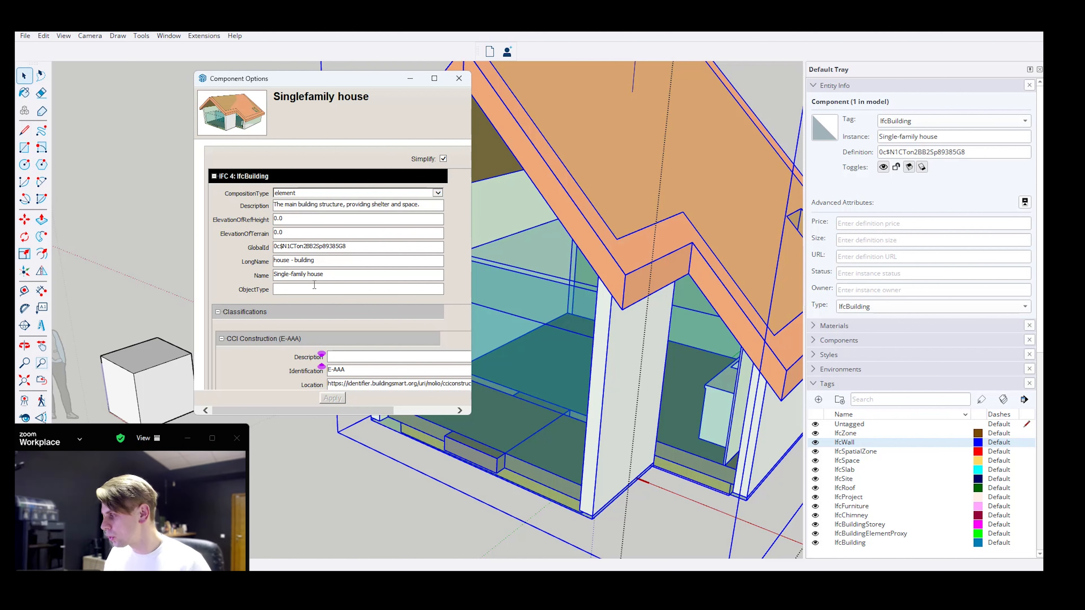
- Enter the Single-family house, inspect the IFC options of its roof and gross volume, and exit the component
click(611, 268)
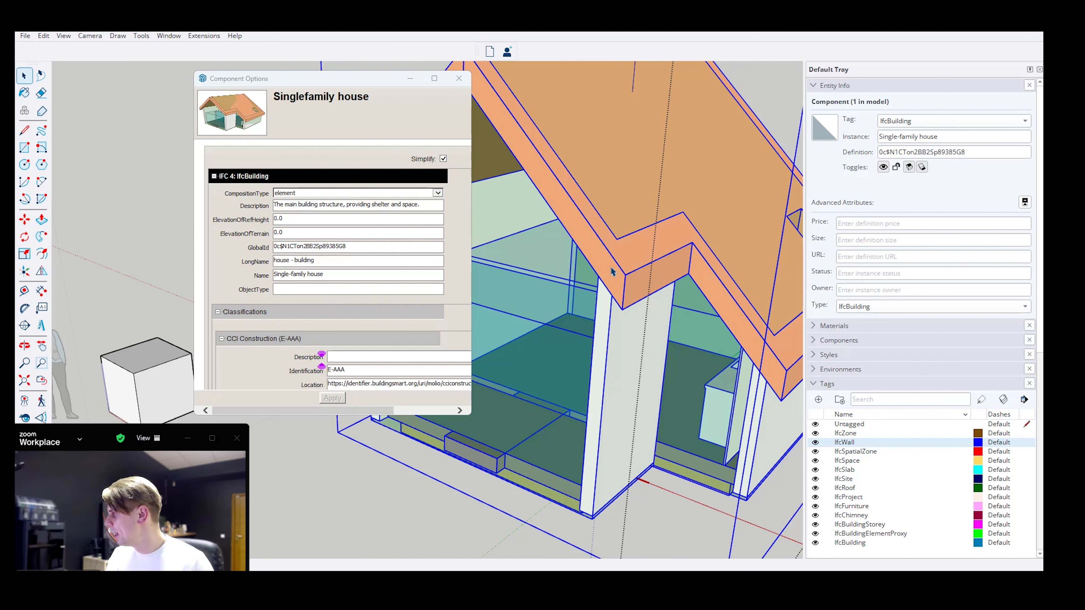
double_click(611, 268)
click(625, 286)
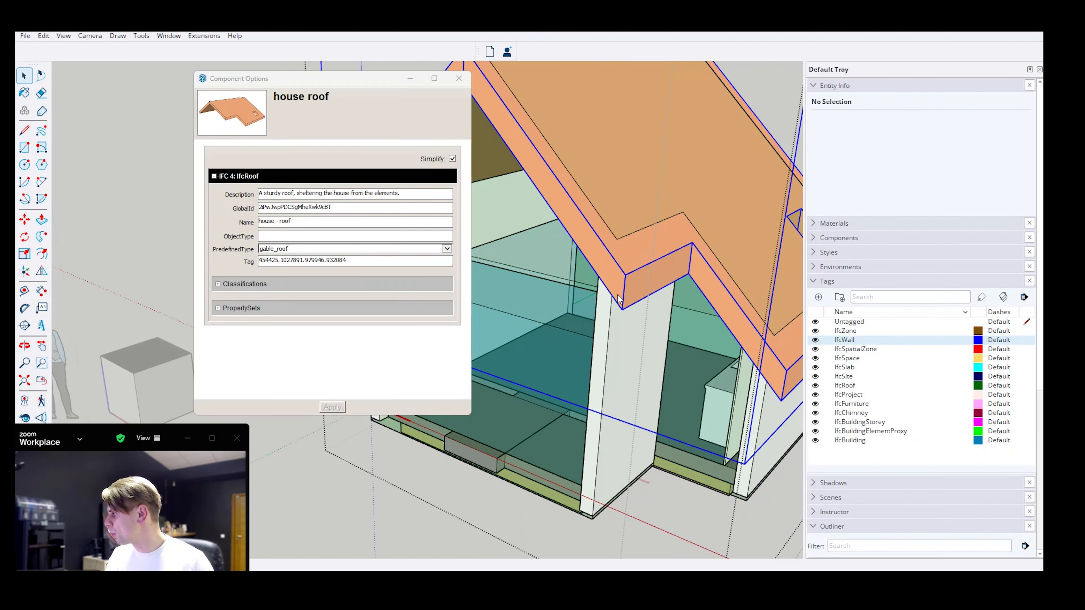
double_click(561, 287)
click(565, 300)
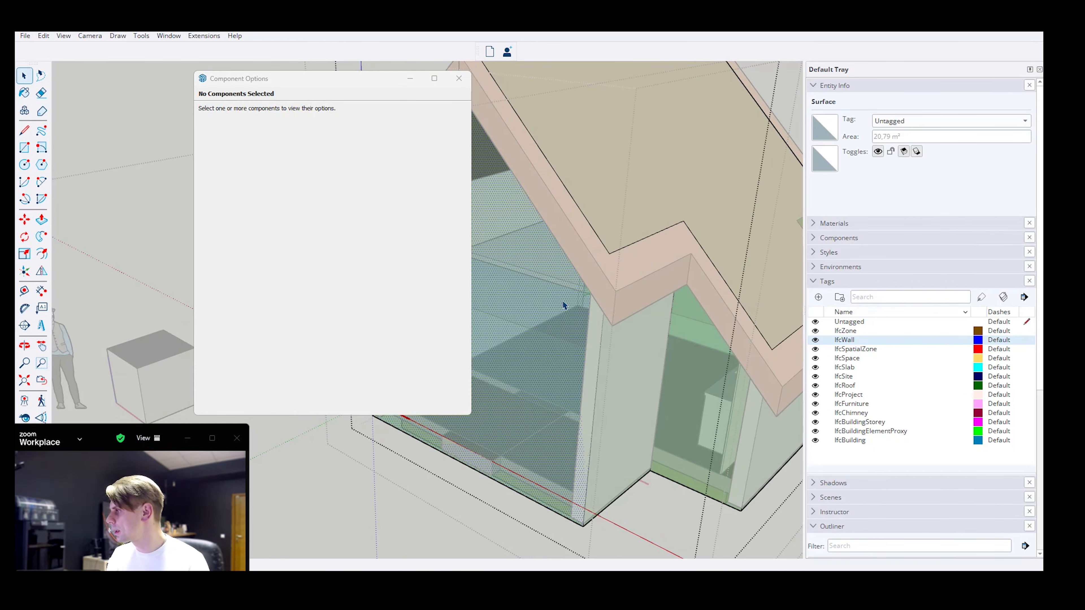
key(Escape)
click(536, 323)
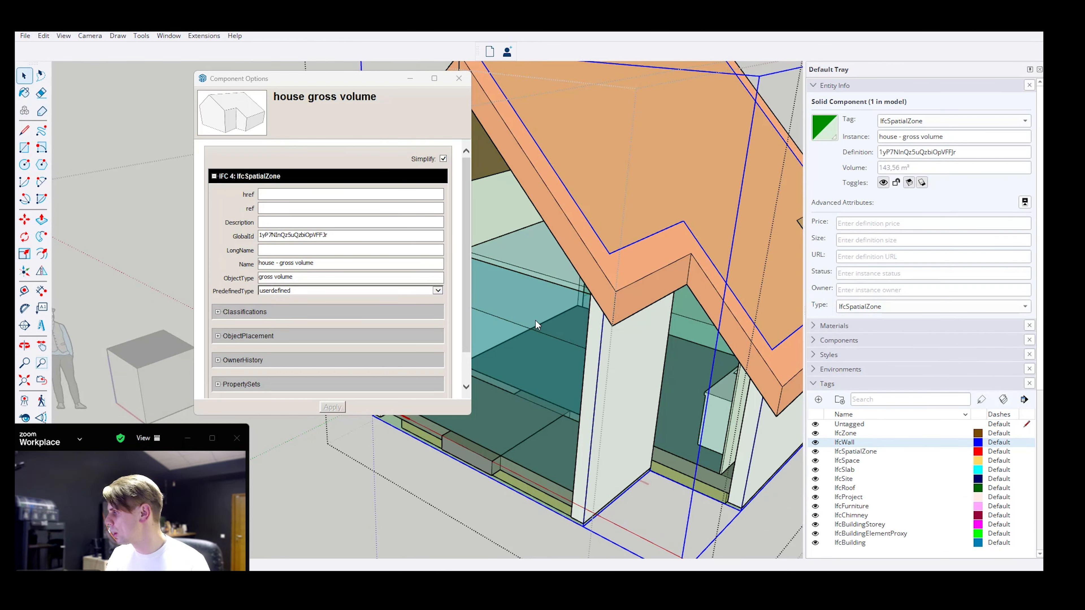
double_click(471, 458)
click(458, 489)
click(457, 493)
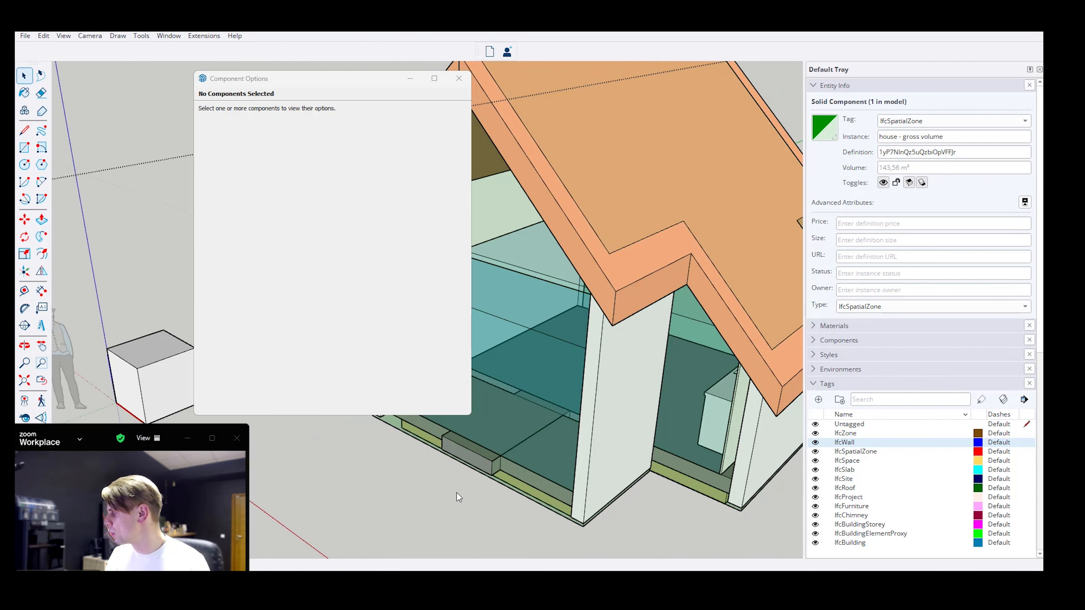
- Drill down through the house site and the Single-family house to select the house roof component
scroll(457, 492, down, 5)
click(692, 353)
scroll(691, 358, up, 3)
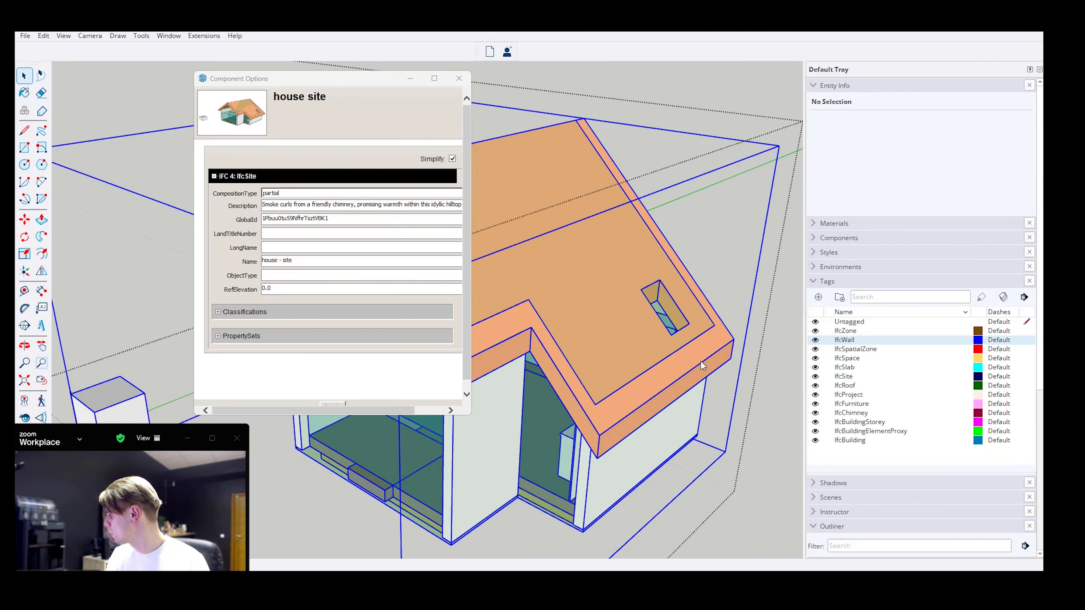
double_click(700, 361)
click(706, 356)
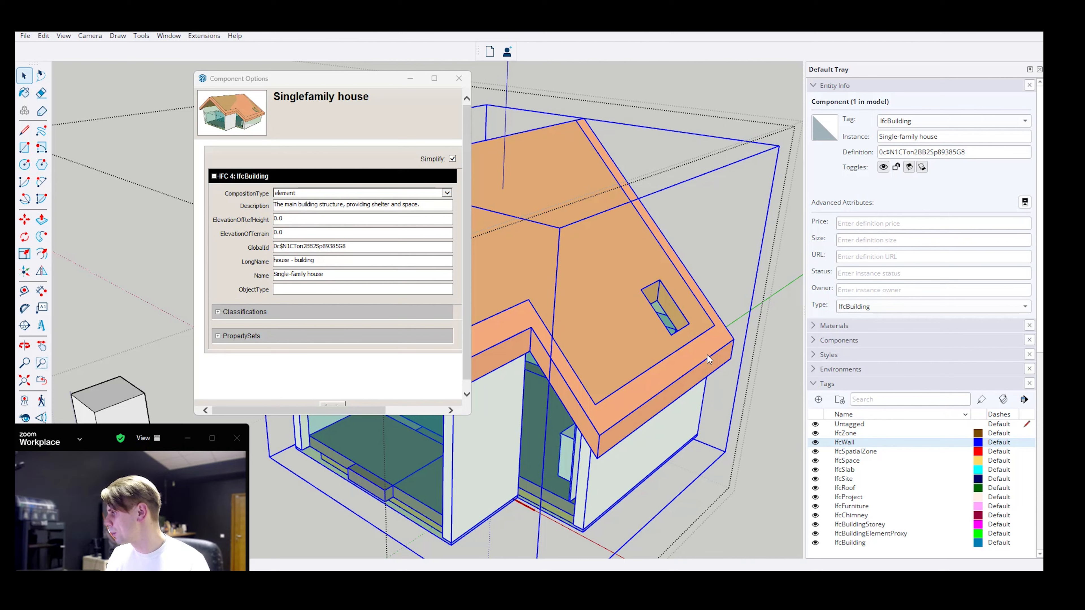
double_click(708, 359)
click(707, 359)
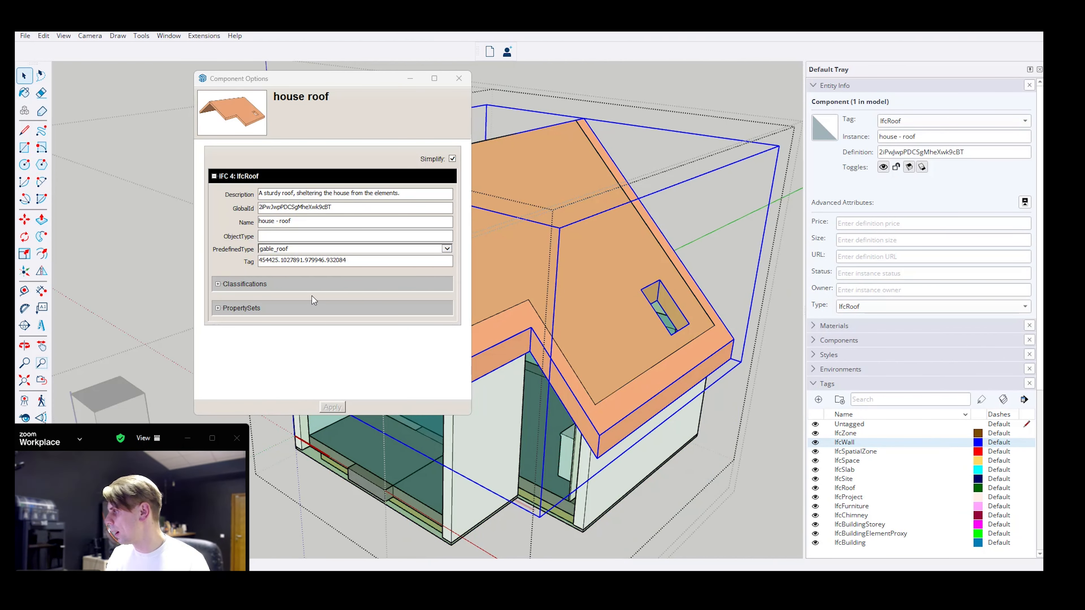
- Expand the roof's Classifications and PropertySets, including ImportPluginLog and Pset_RoofCommon, and review their IFC values
click(311, 292)
click(281, 319)
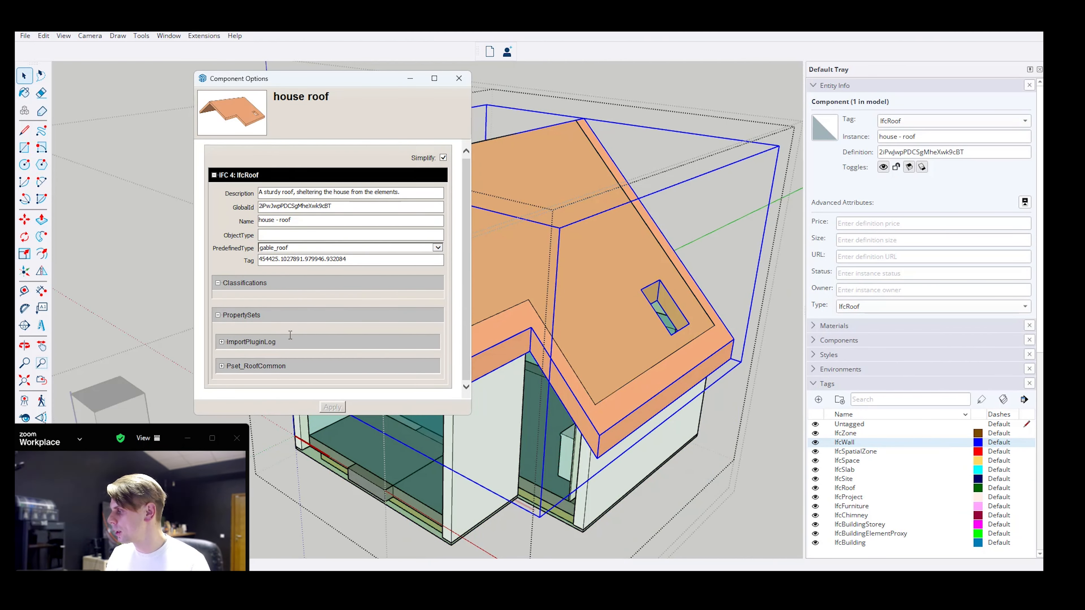
click(275, 362)
scroll(284, 346, down, 1)
click(307, 310)
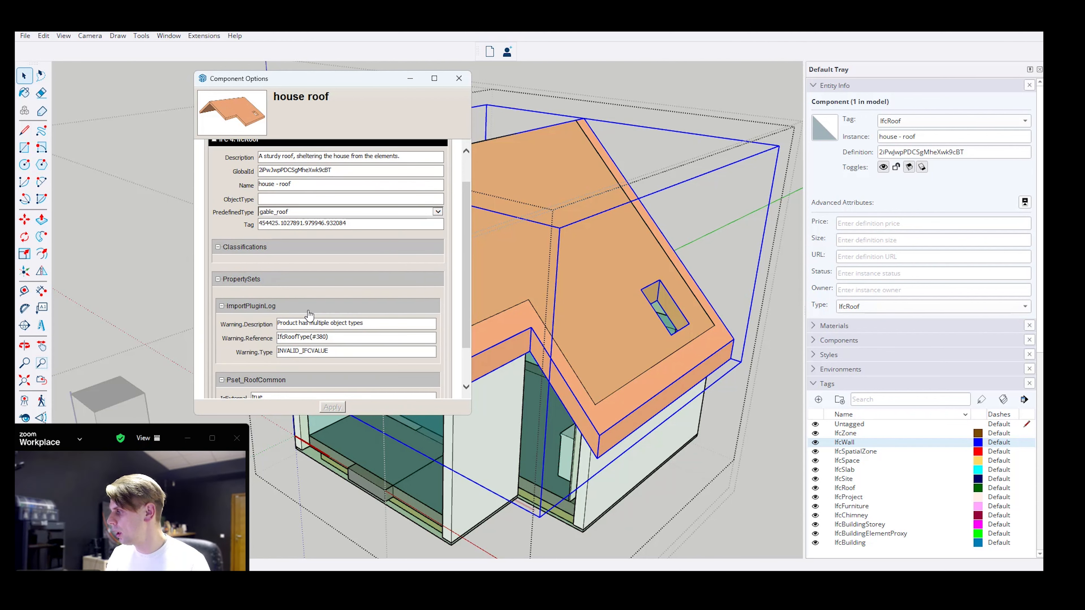
scroll(316, 325, down, 1)
scroll(325, 327, up, 3)
scroll(329, 319, down, 3)
scroll(330, 320, up, 3)
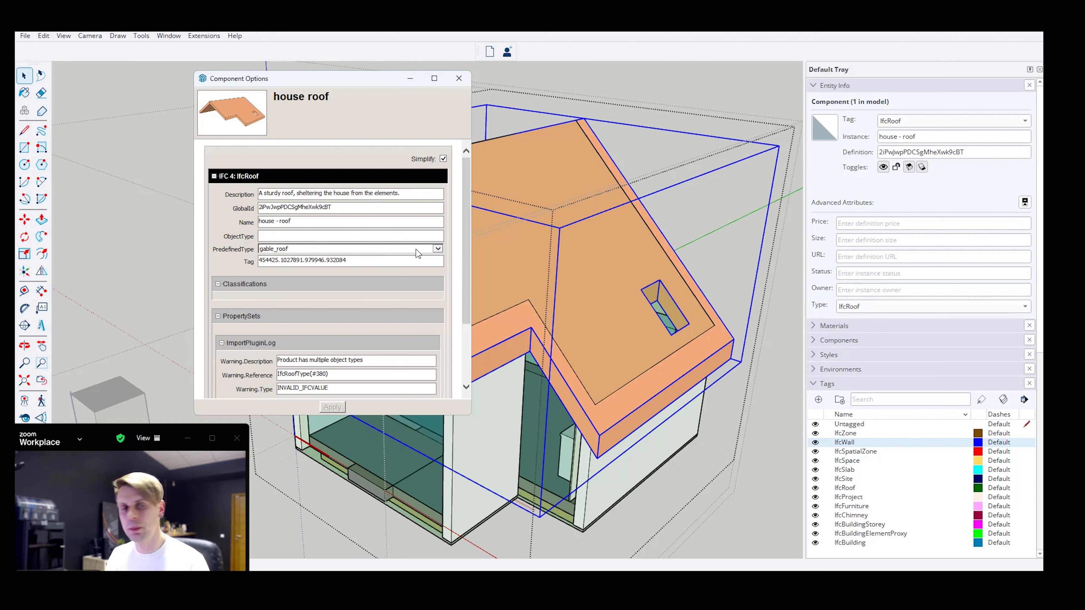
drag(468, 249, 462, 213)
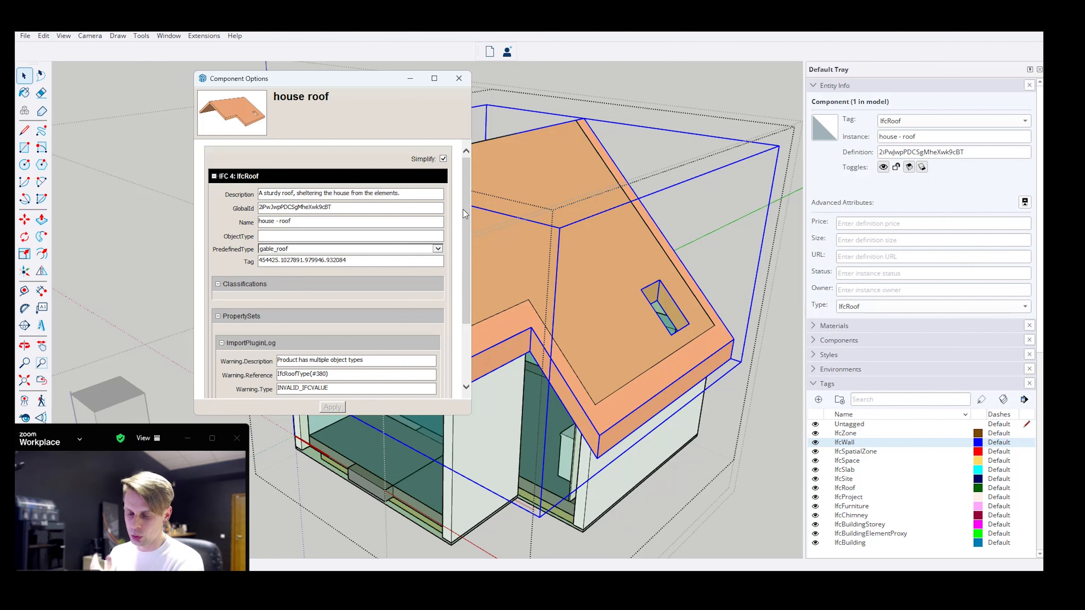
middle_drag(510, 216, 523, 229)
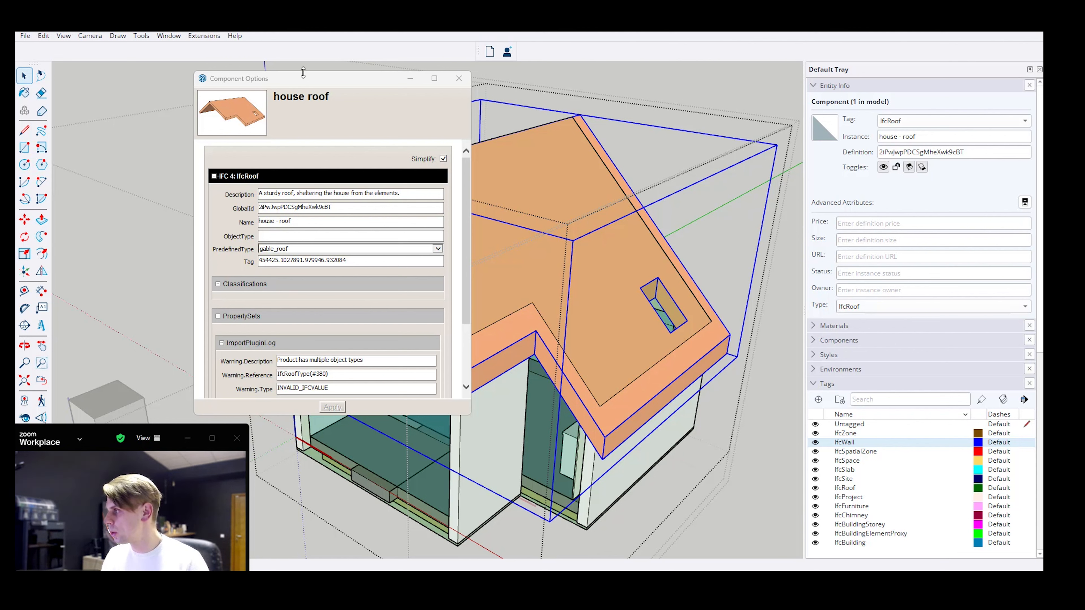
- Start a 3D model export and choose IFC4 File (*.ifc) as the file type
drag(302, 79, 313, 78)
click(25, 36)
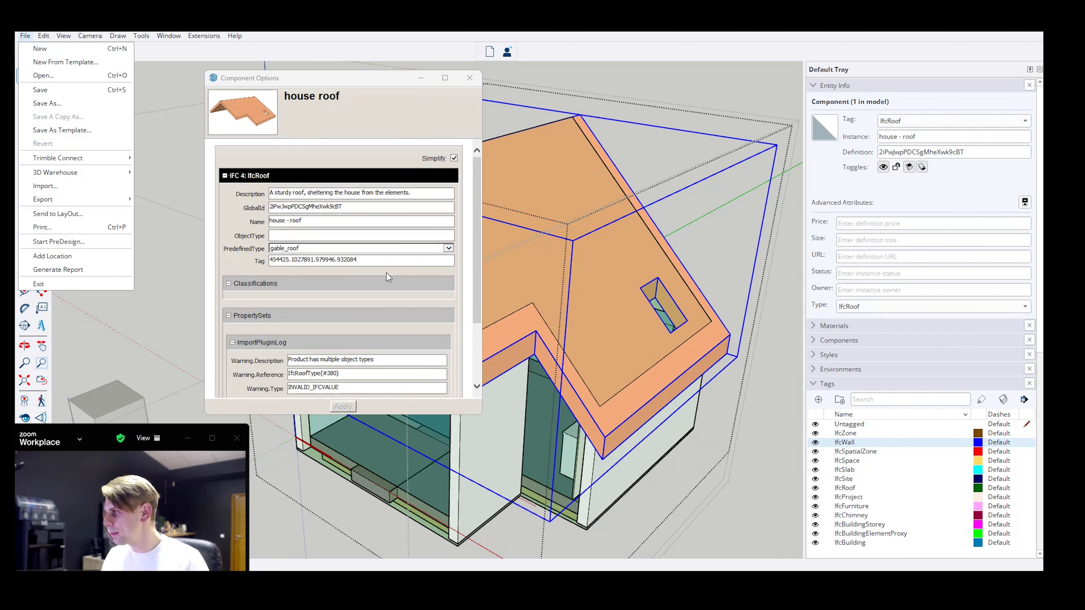
mouse_move(90, 206)
click(165, 202)
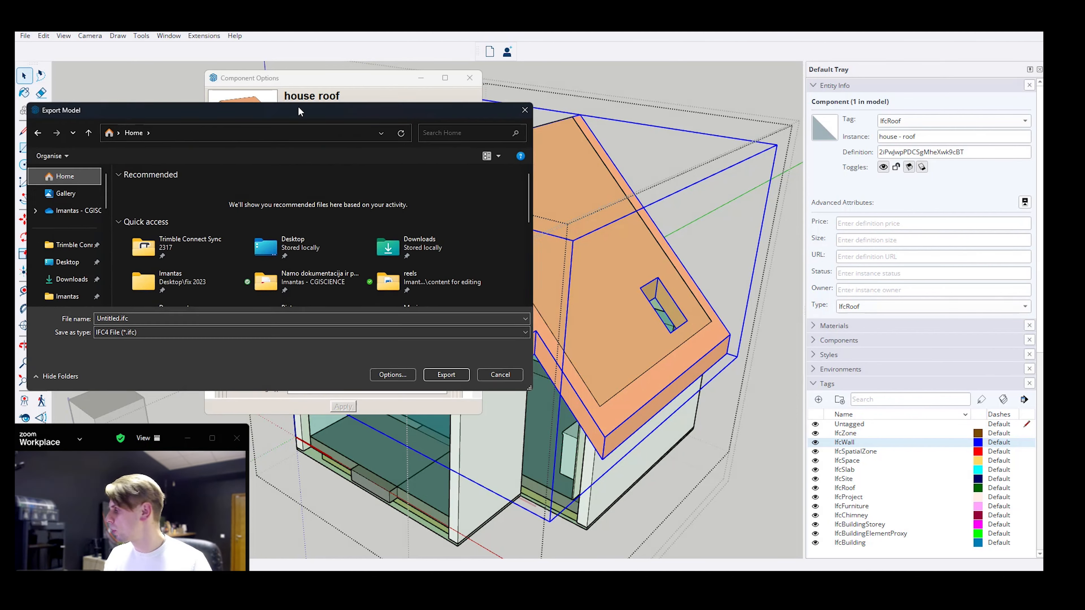
drag(298, 106, 523, 84)
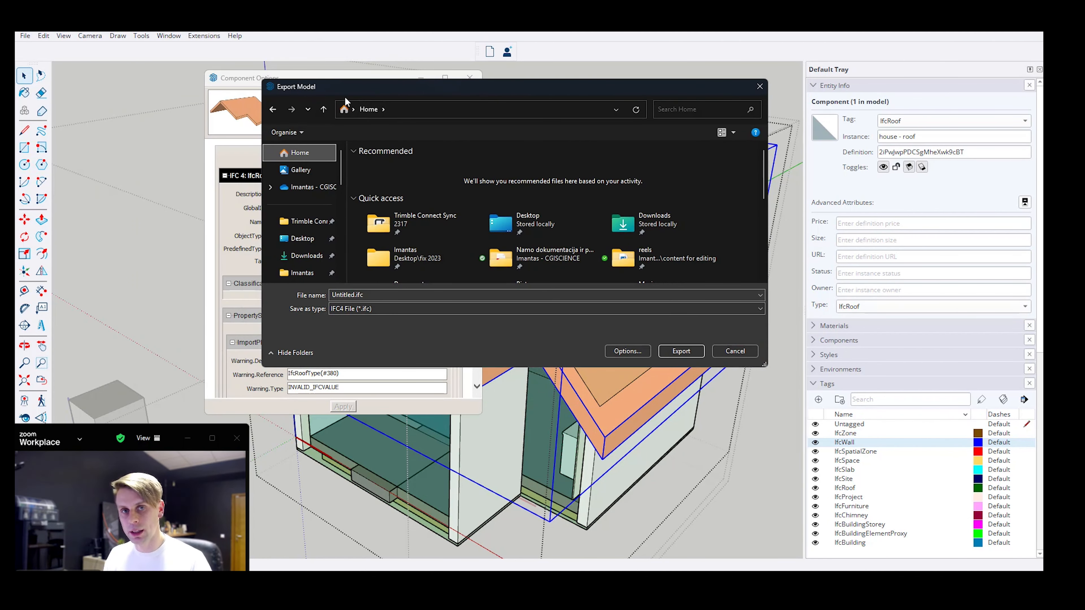
click(381, 310)
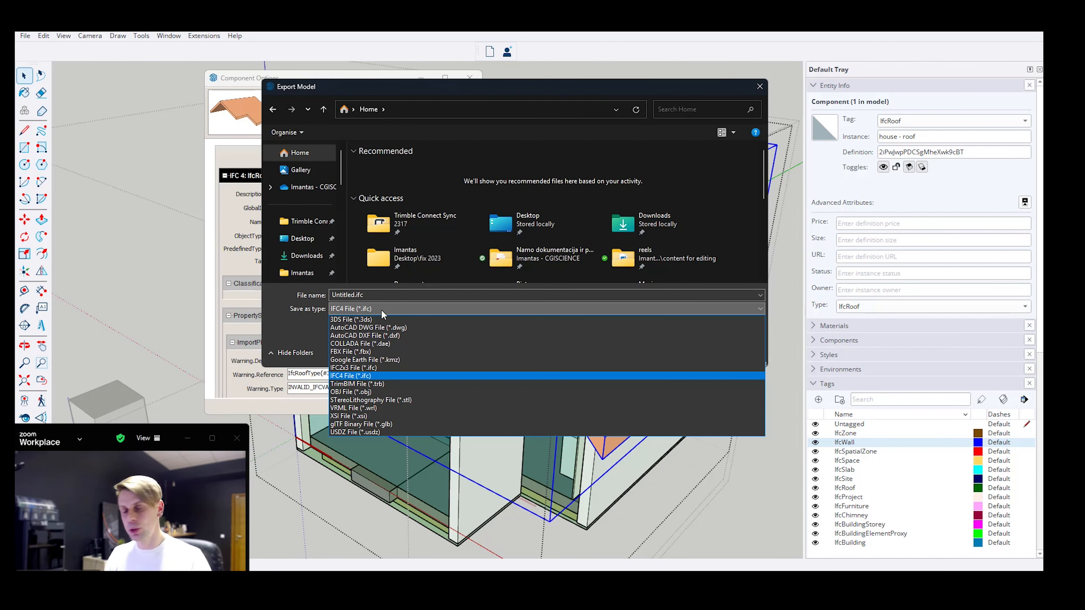
click(374, 376)
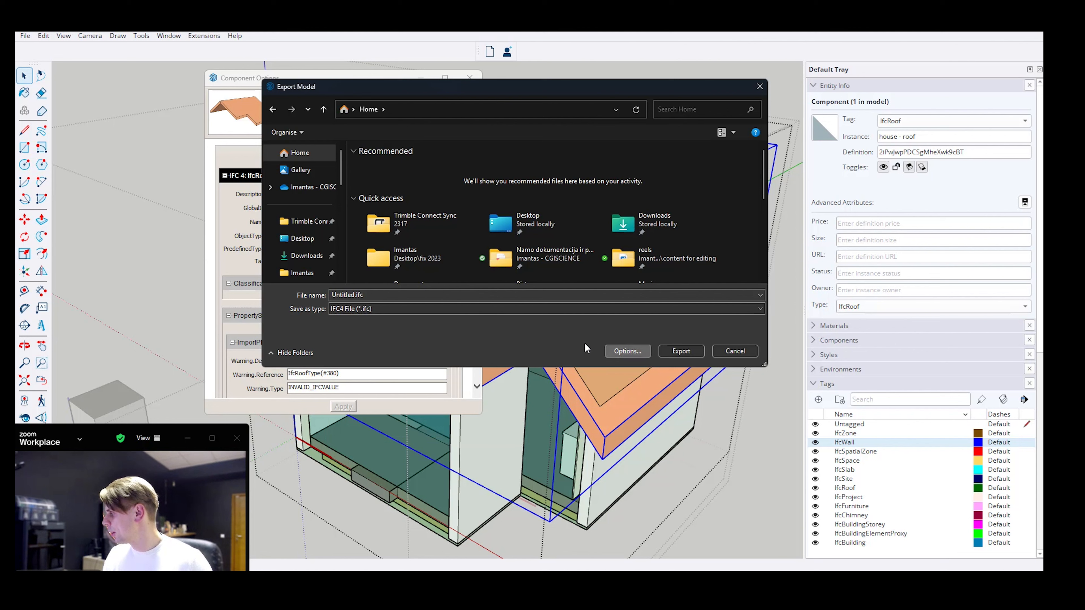
- Open the IFC4 export options and place the dialog clear of the export window to review the geometry settings
click(628, 351)
drag(523, 229, 178, 213)
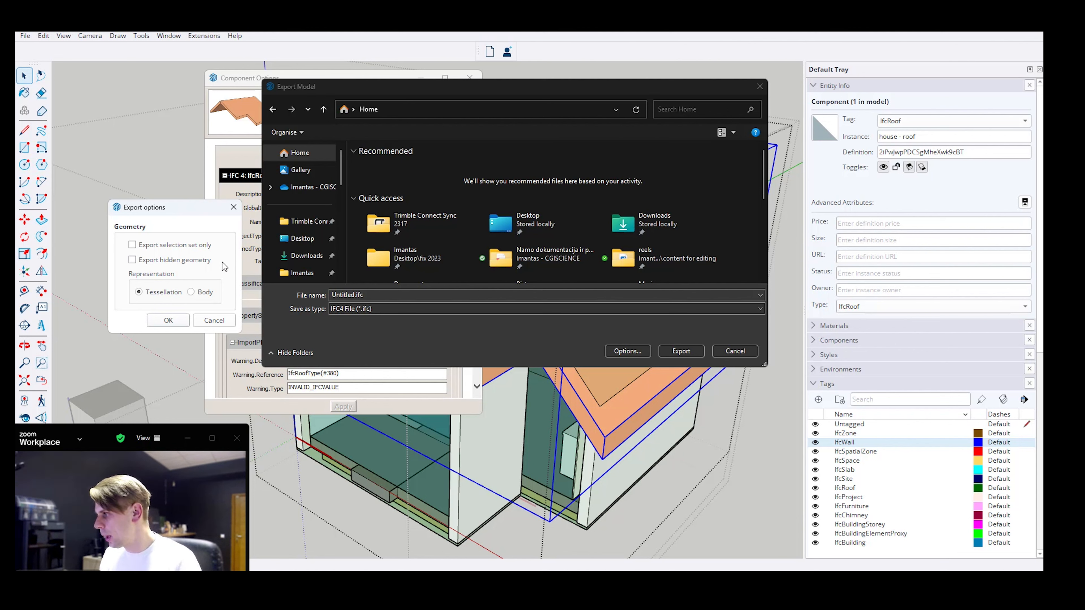
drag(185, 212, 189, 207)
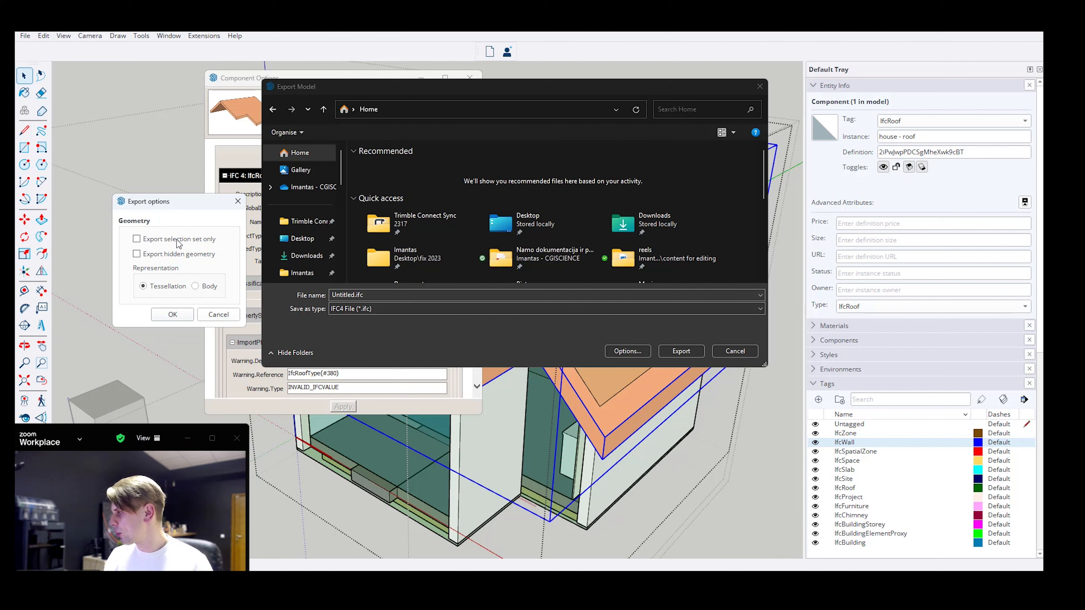
- Cancel the IFC4 export options and leave the export window without exporting the model
click(218, 315)
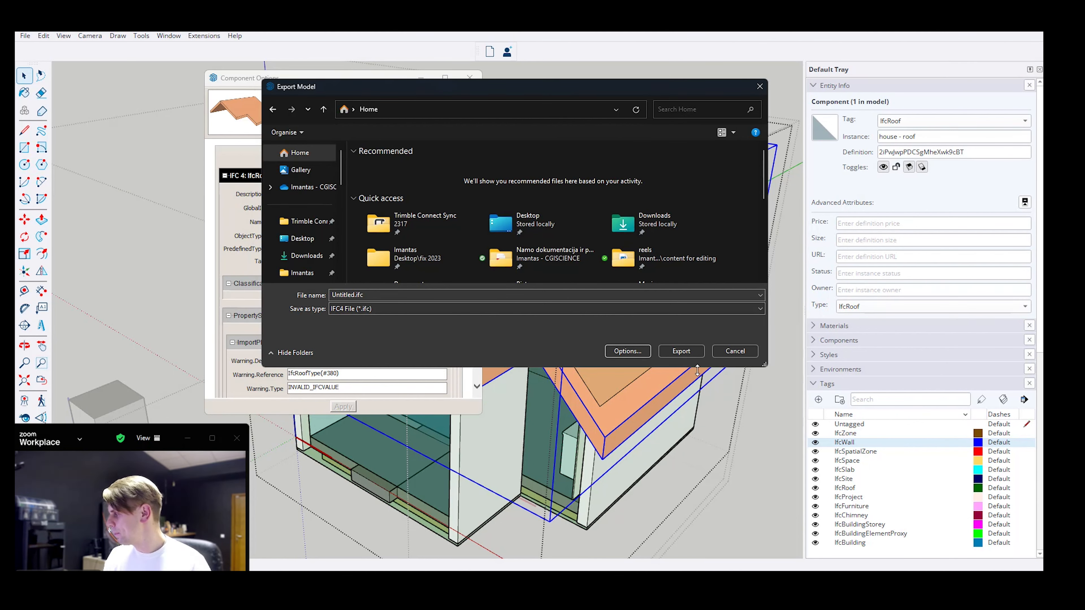
click(728, 353)
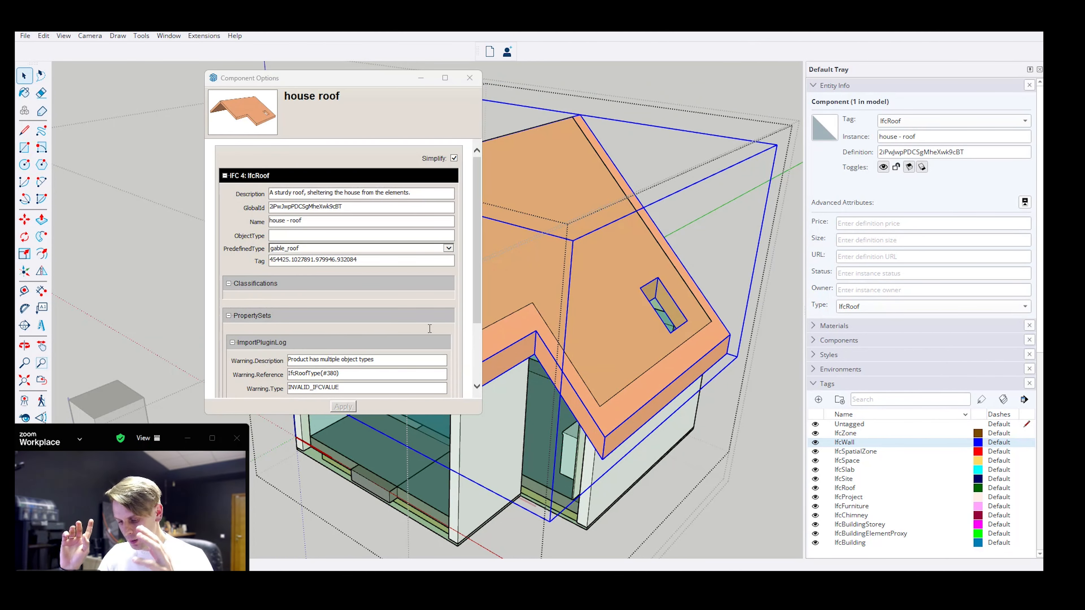
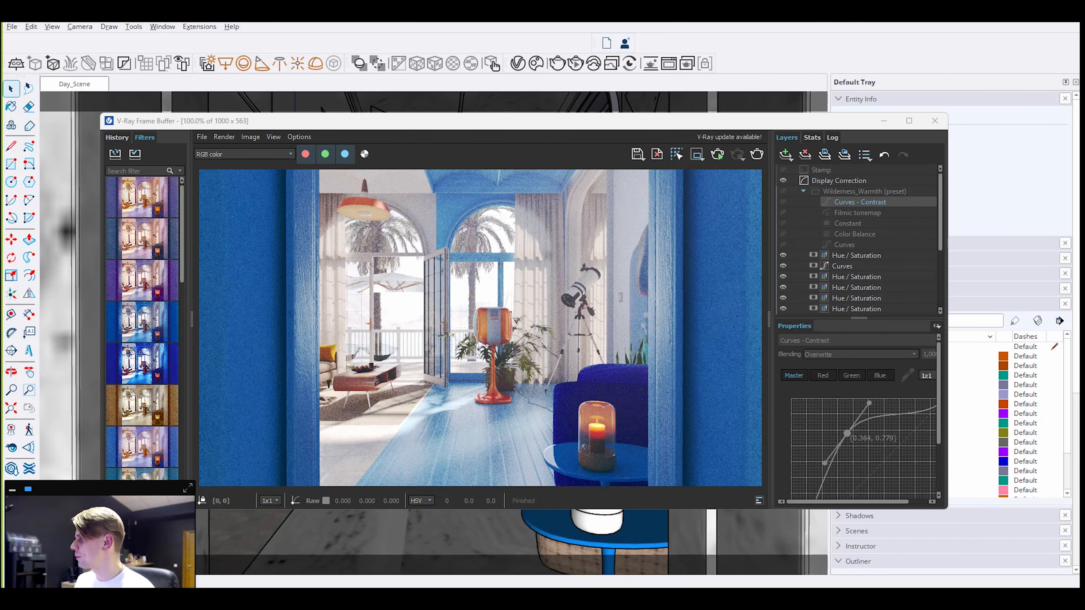
- Hide the render history in the V-Ray Frame Buffer, and enable Material Override in the V-Ray Asset Editor, keeping the Color override mode
click(194, 321)
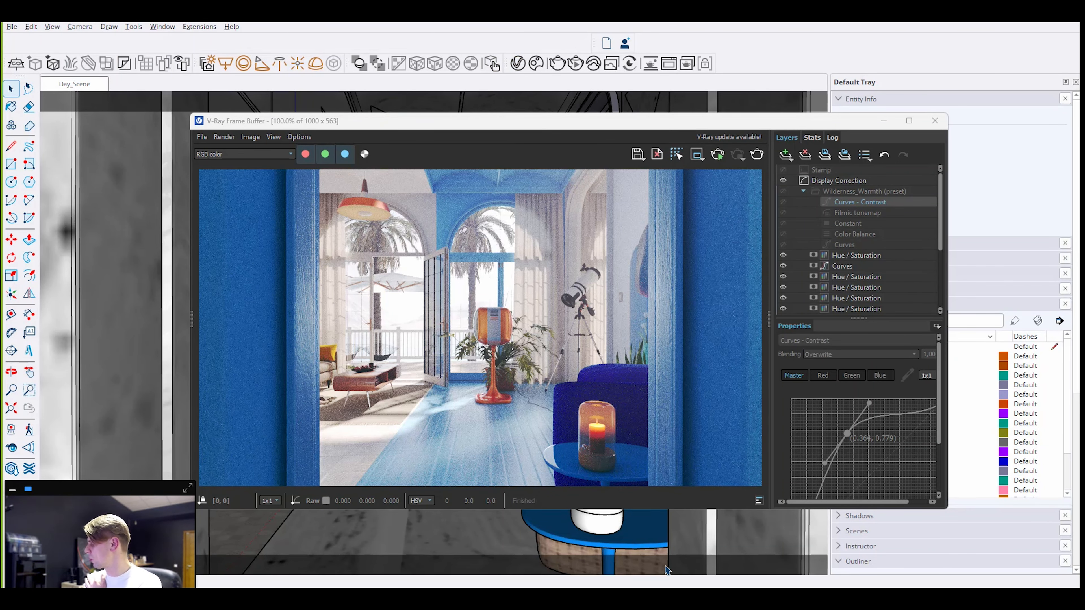
drag(514, 322, 557, 98)
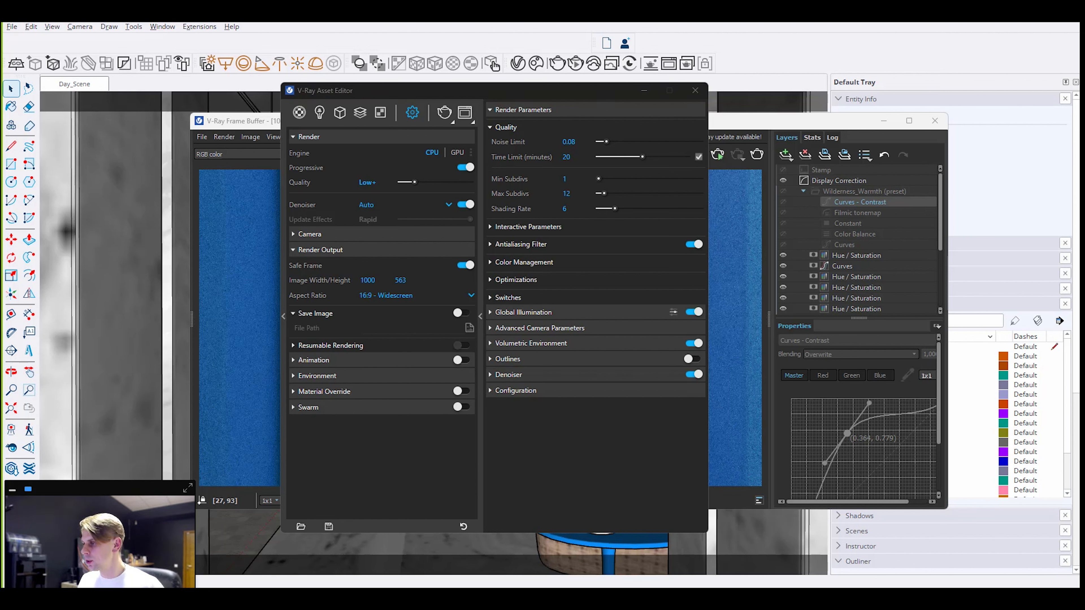
mouse_move(424, 95)
mouse_down()
mouse_move(396, 105)
mouse_move(421, 116)
mouse_up()
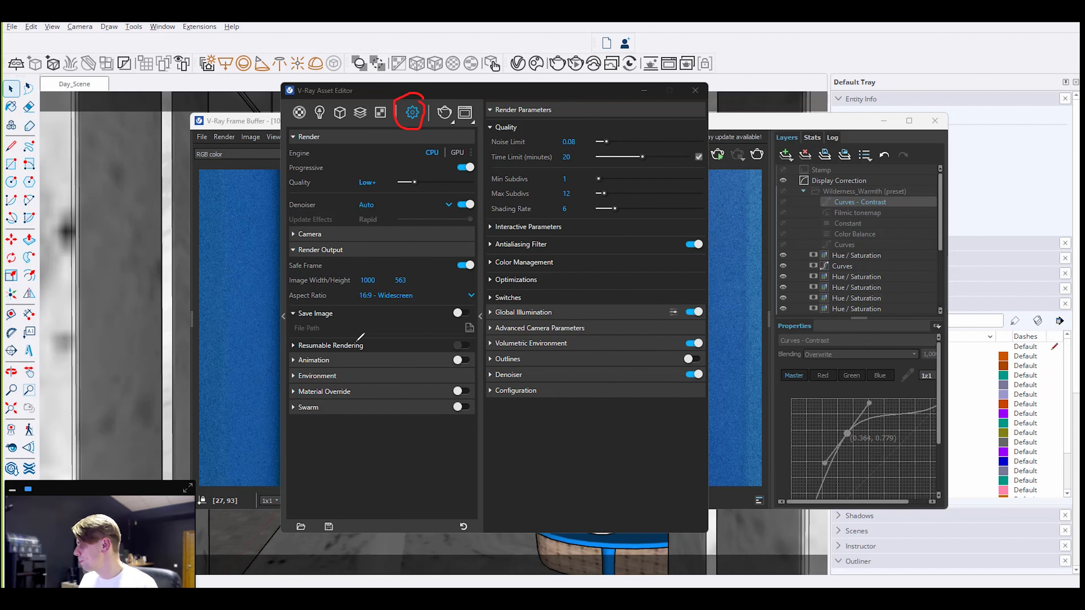
mouse_move(365, 386)
mouse_down()
mouse_move(280, 384)
mouse_move(459, 403)
mouse_move(347, 381)
mouse_up()
click(334, 390)
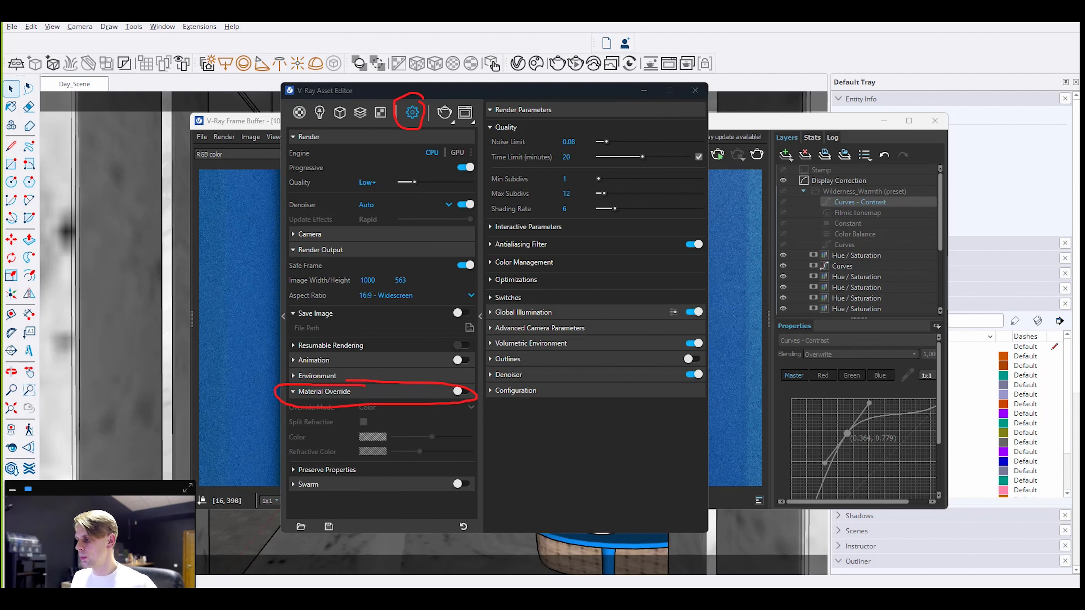
key(Escape)
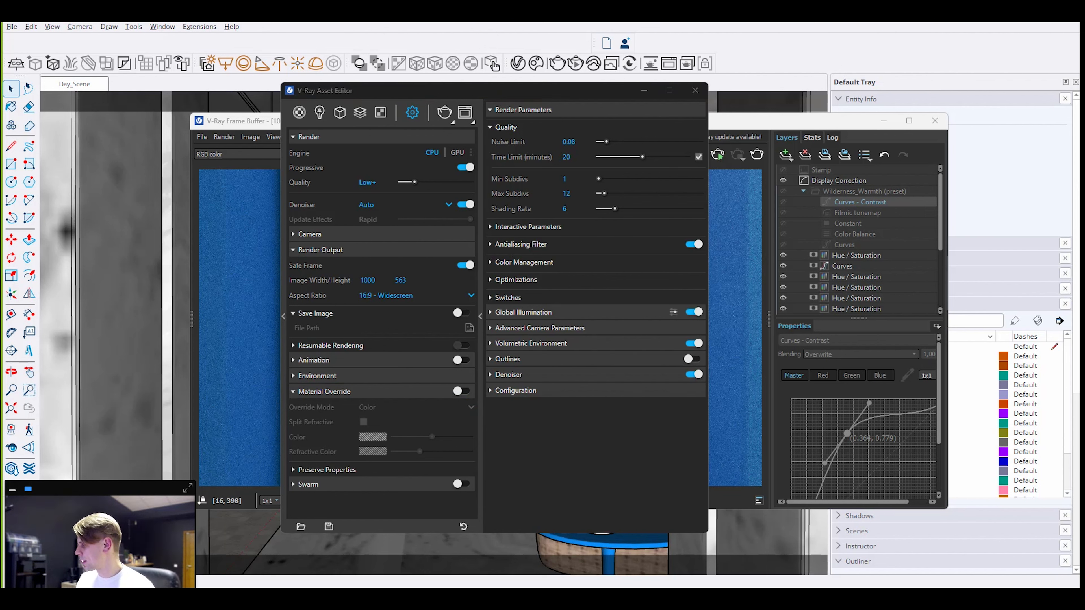
click(458, 392)
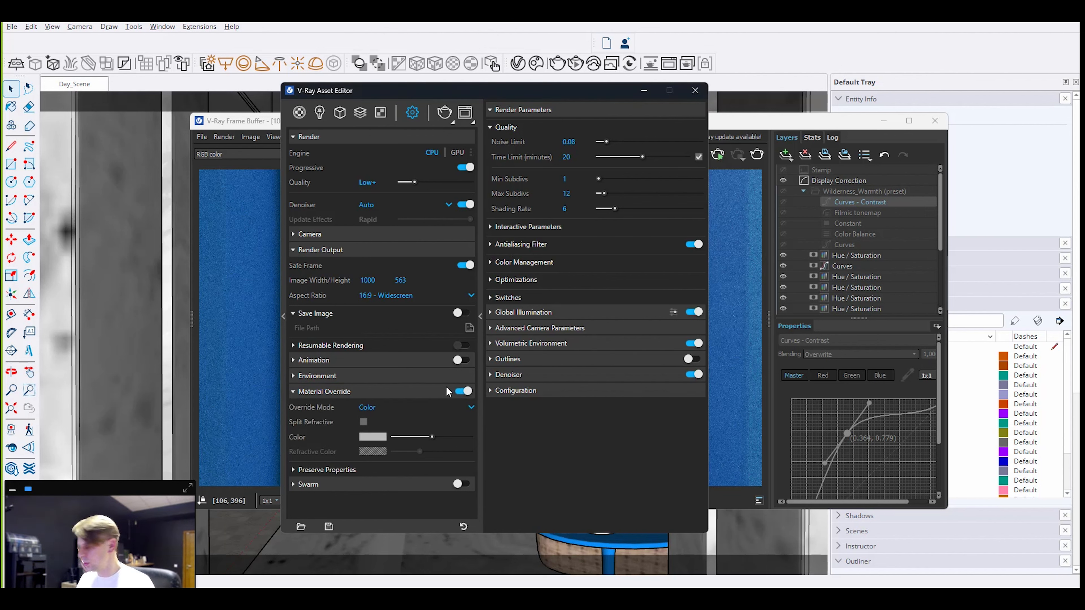
click(418, 410)
click(418, 410)
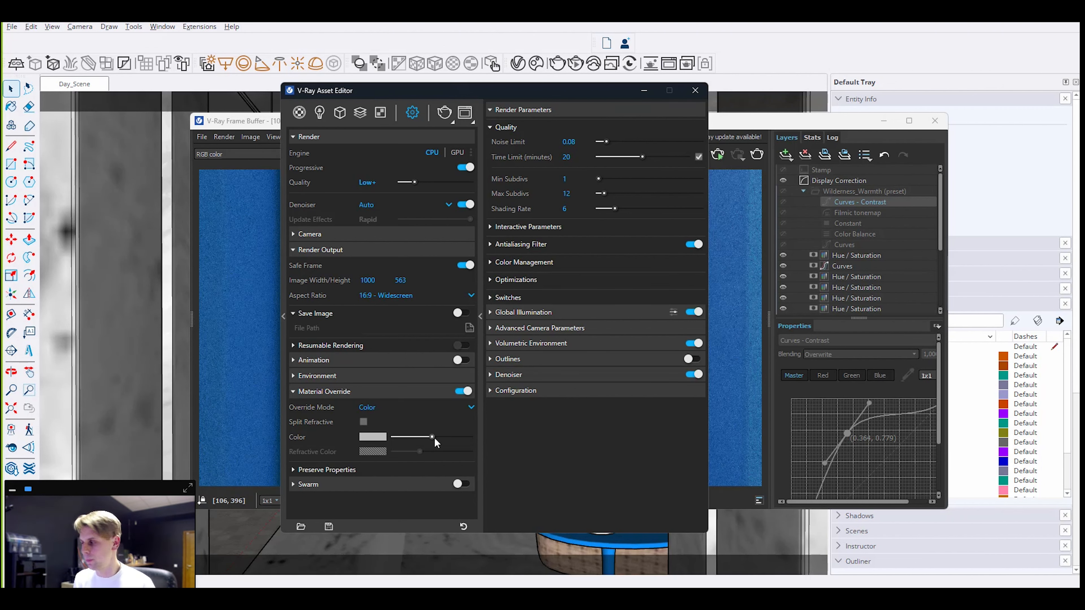
- Bring the V-Ray Frame Buffer forward and examine the glazed door and window openings in the rendered interior
click(255, 123)
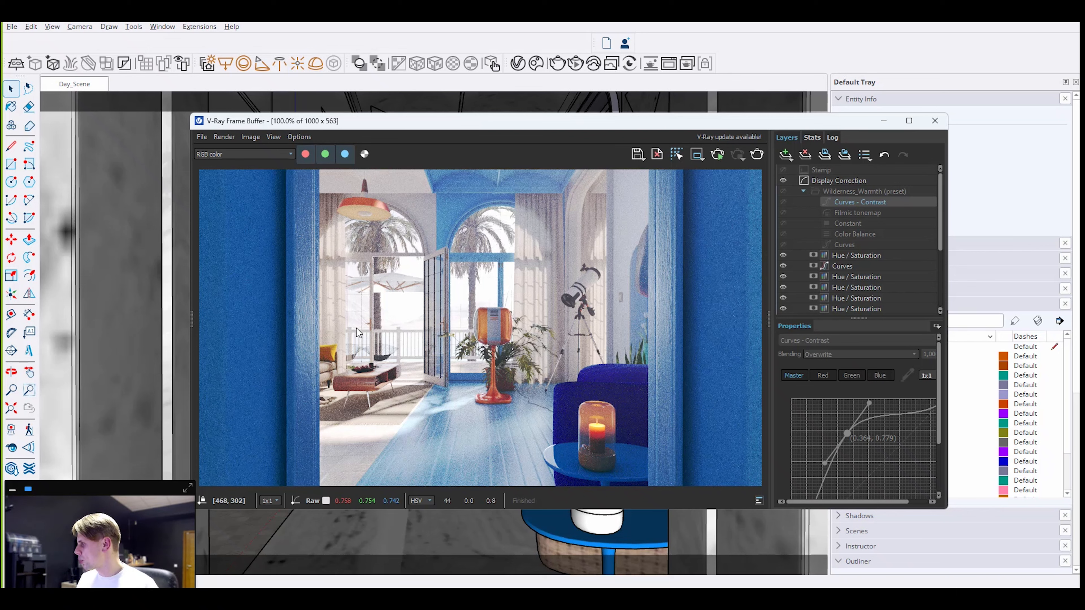
drag(413, 271, 363, 304)
drag(379, 282, 393, 293)
drag(487, 290, 463, 297)
drag(465, 289, 497, 308)
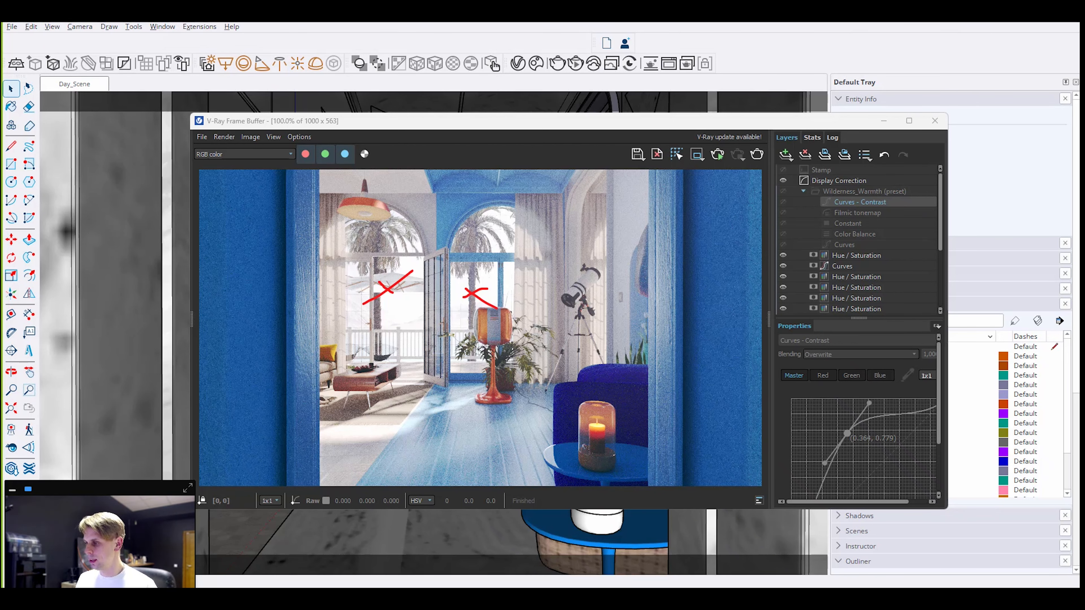
key(Escape)
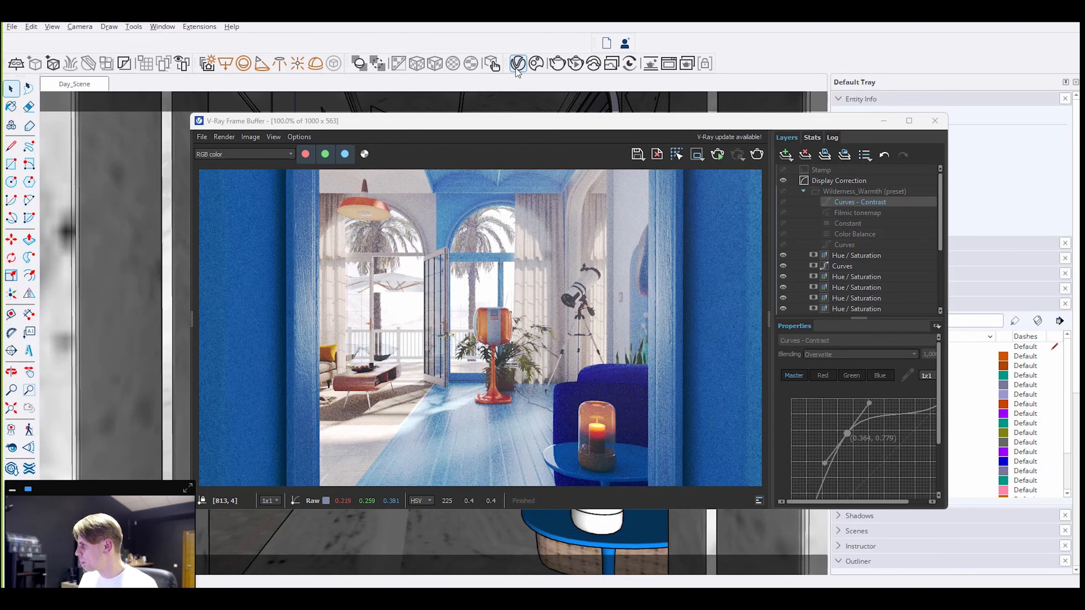
- Enable Split Refractive for the material override in the V-Ray Asset Editor and expand the Preserve Properties options
click(619, 598)
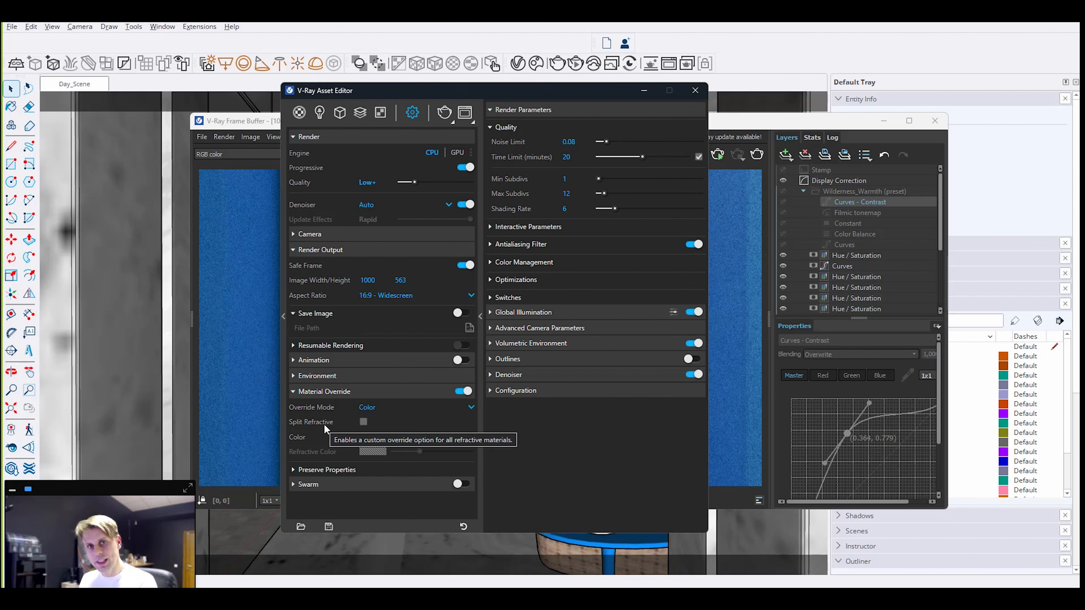
click(364, 422)
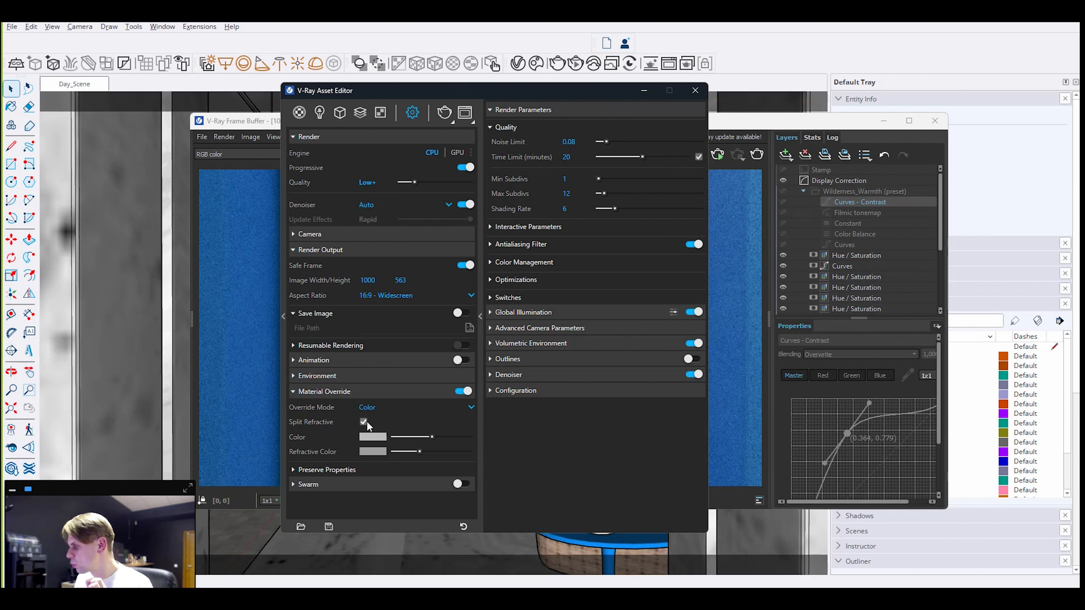
click(336, 460)
scroll(336, 453, down, 2)
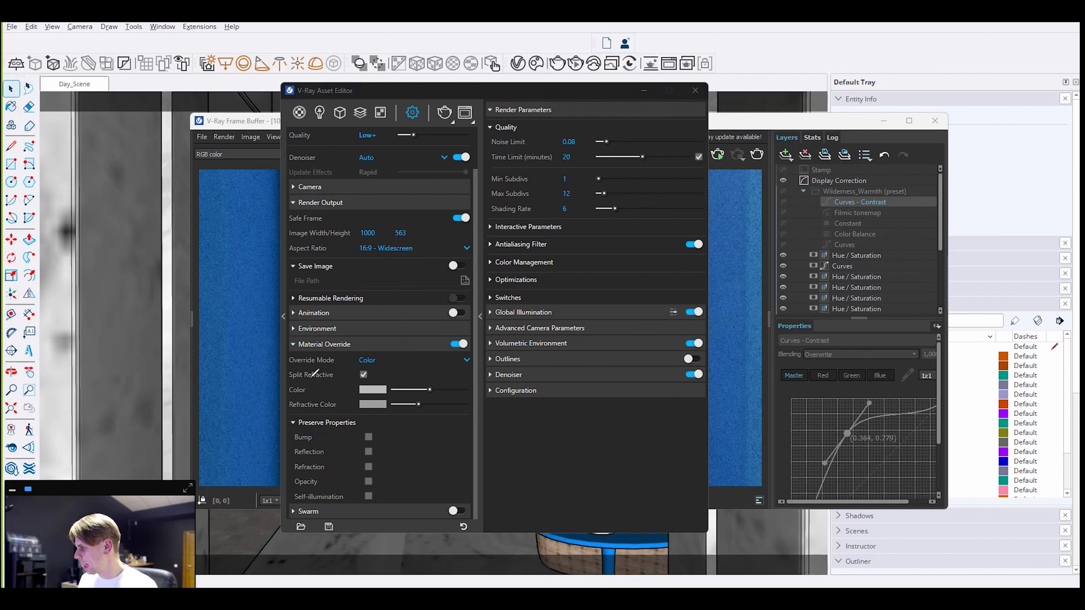
mouse_move(294, 427)
mouse_down()
mouse_move(290, 485)
mouse_move(302, 504)
mouse_up()
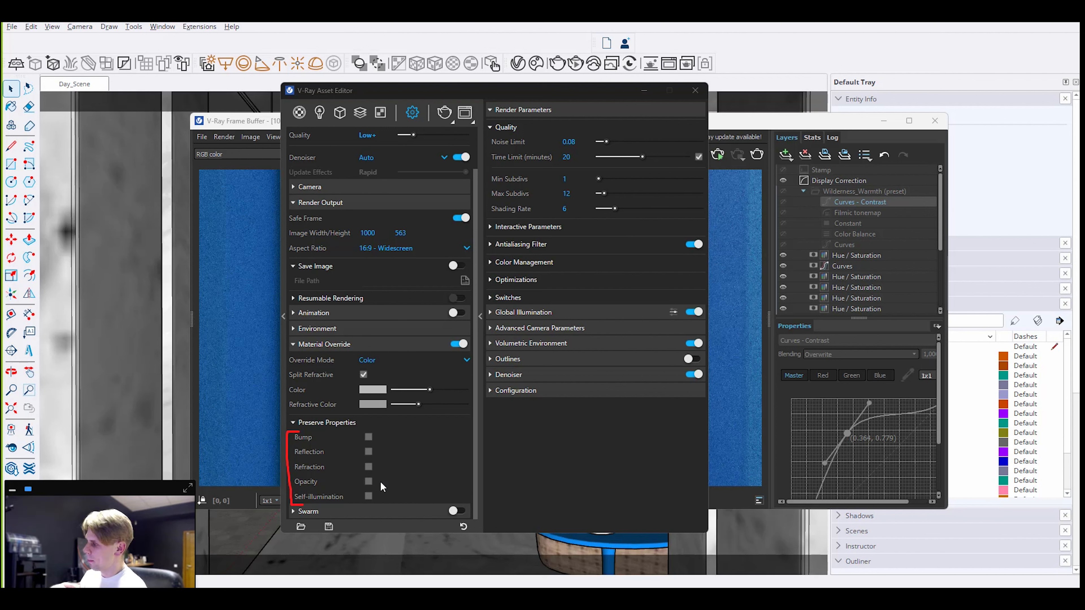
- Check the render in the Frame Buffer and preserve Bump, Refraction, Self-illumination and Reflection in the material override
click(239, 121)
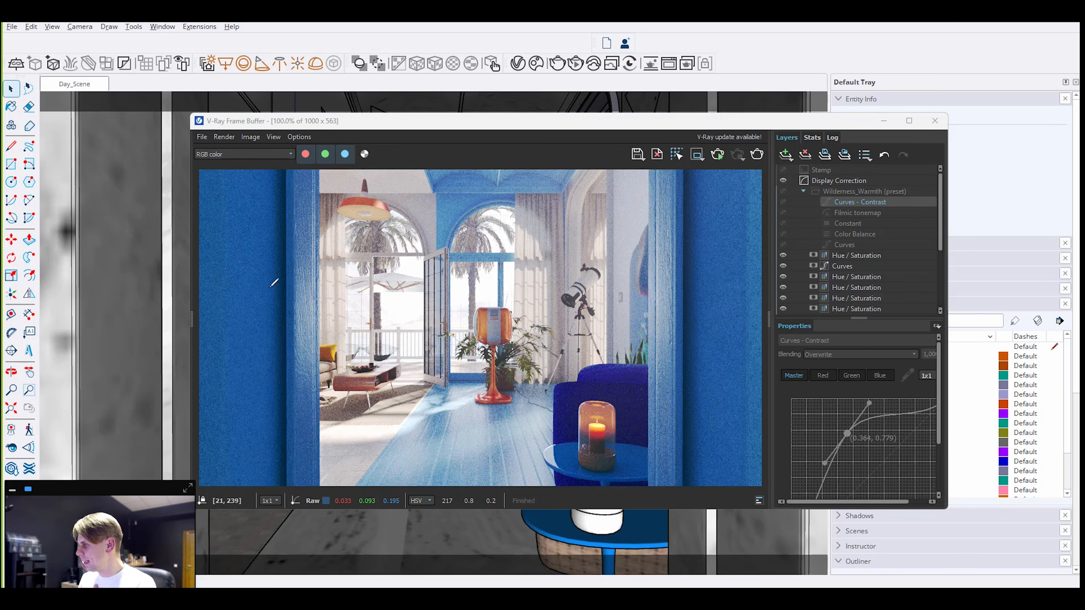
scroll(304, 316, up, 1)
scroll(318, 336, down, 1)
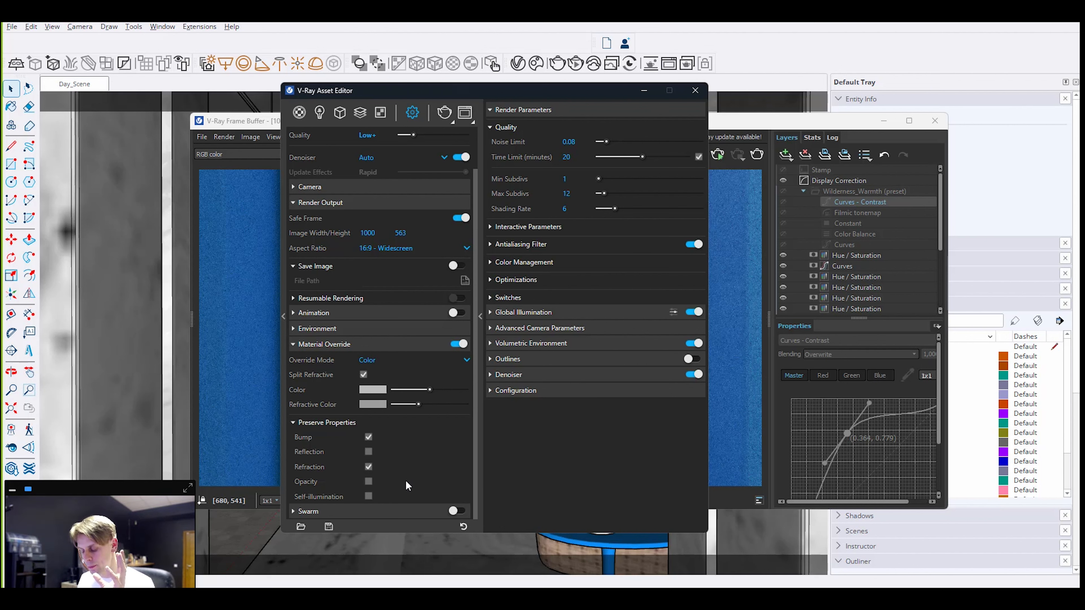
click(369, 495)
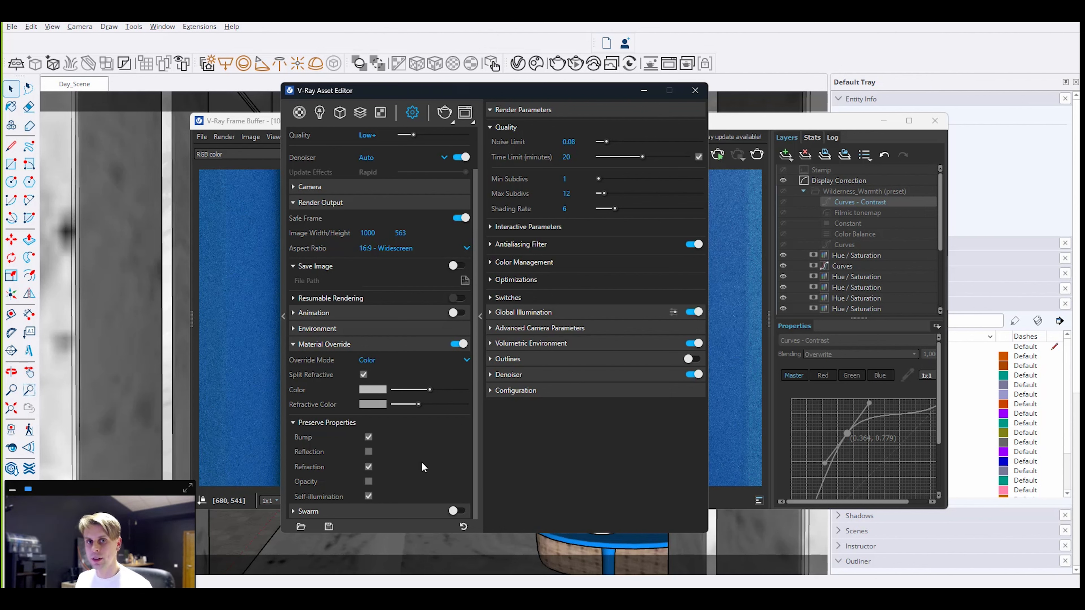
click(367, 451)
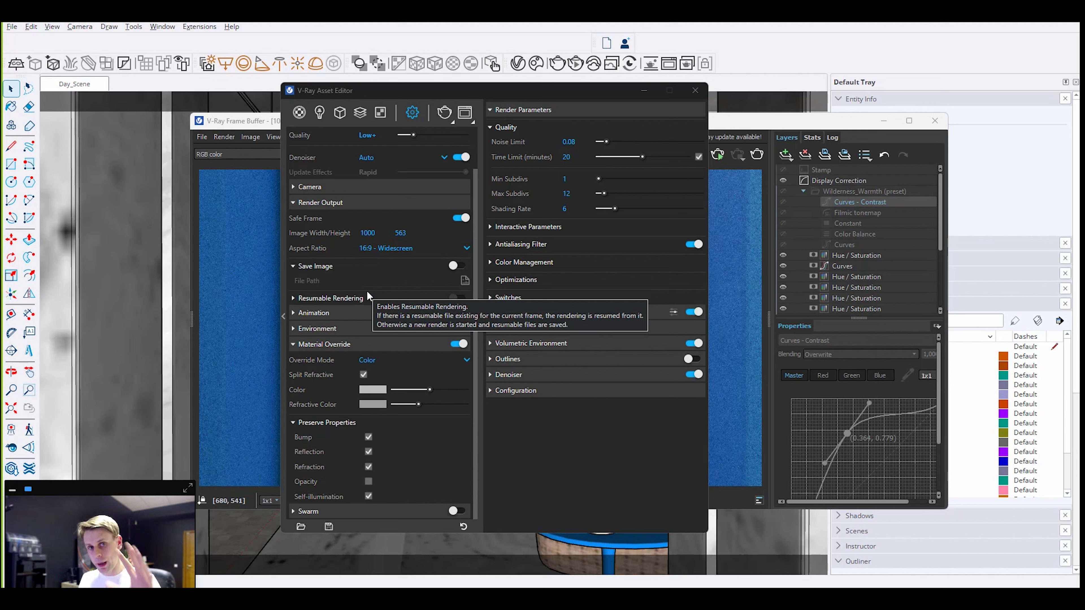
- Review the Asset Editor's general render settings and expand the Resumable Rendering options to examine them
scroll(435, 320, up, 2)
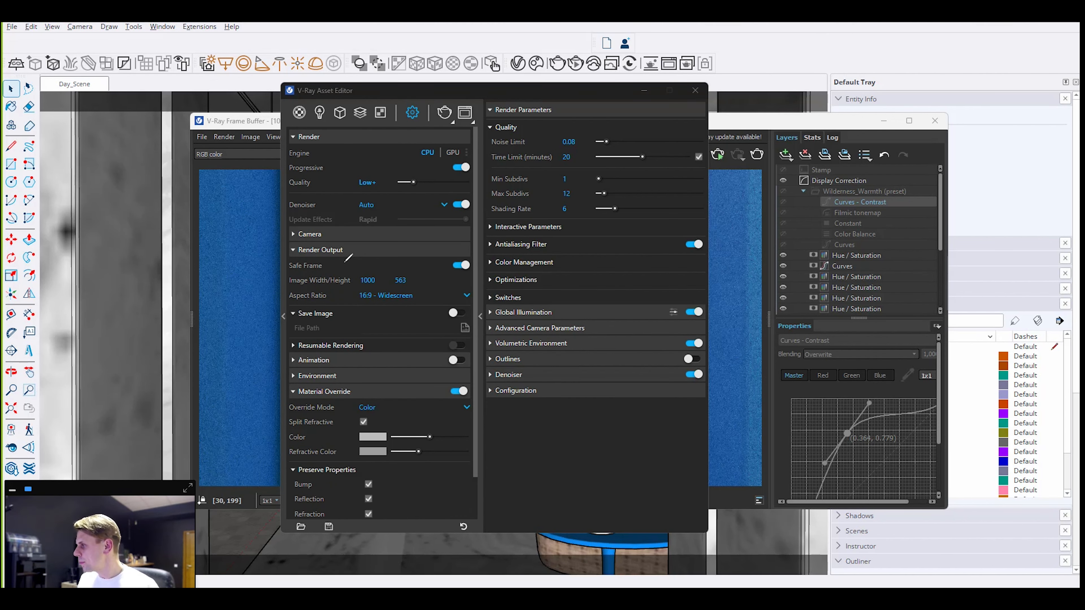
mouse_move(316, 195)
mouse_down()
mouse_move(274, 215)
mouse_move(321, 198)
mouse_up()
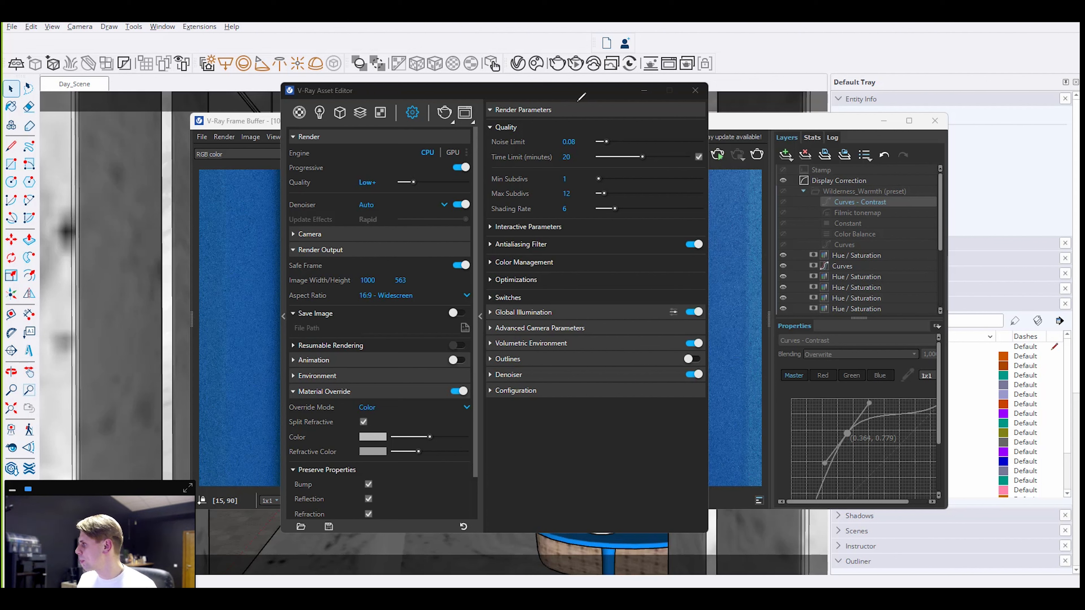
mouse_move(546, 59)
mouse_down()
mouse_move(563, 73)
mouse_move(554, 46)
mouse_move(575, 80)
mouse_move(579, 47)
mouse_up()
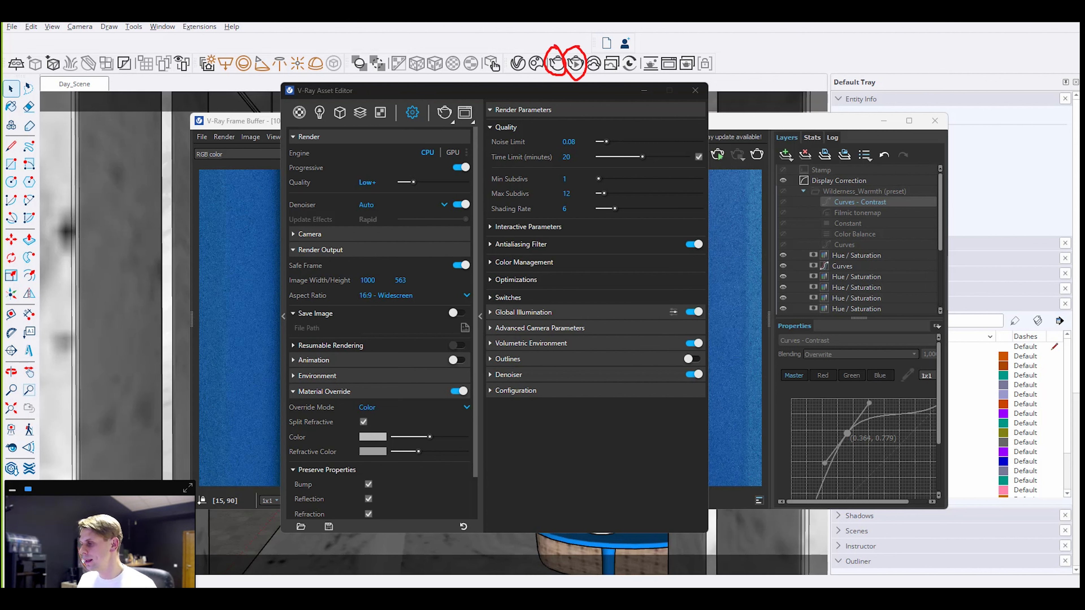
key(Escape)
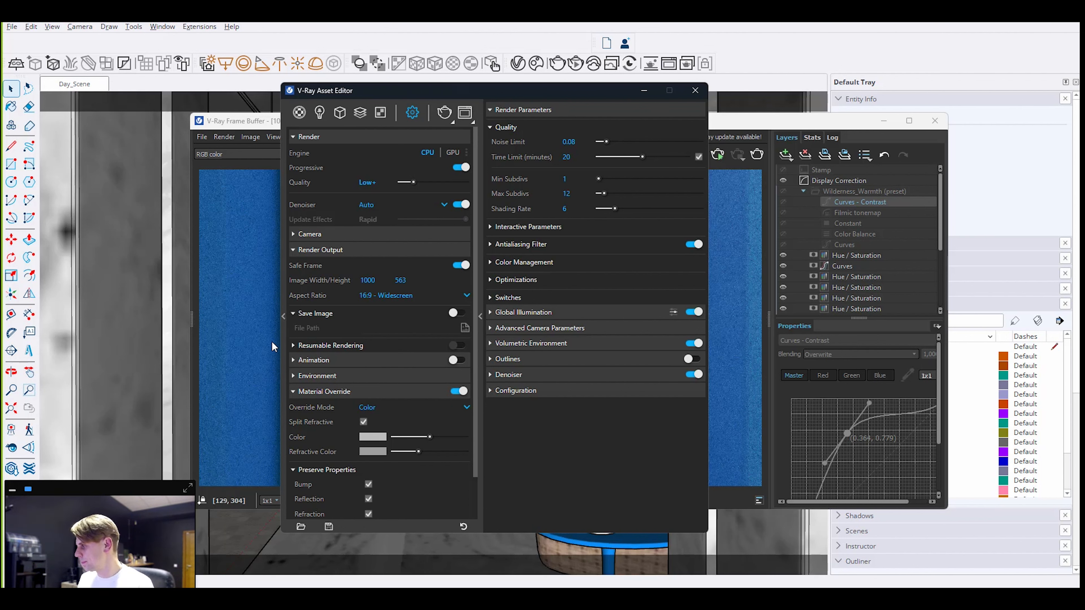
click(324, 345)
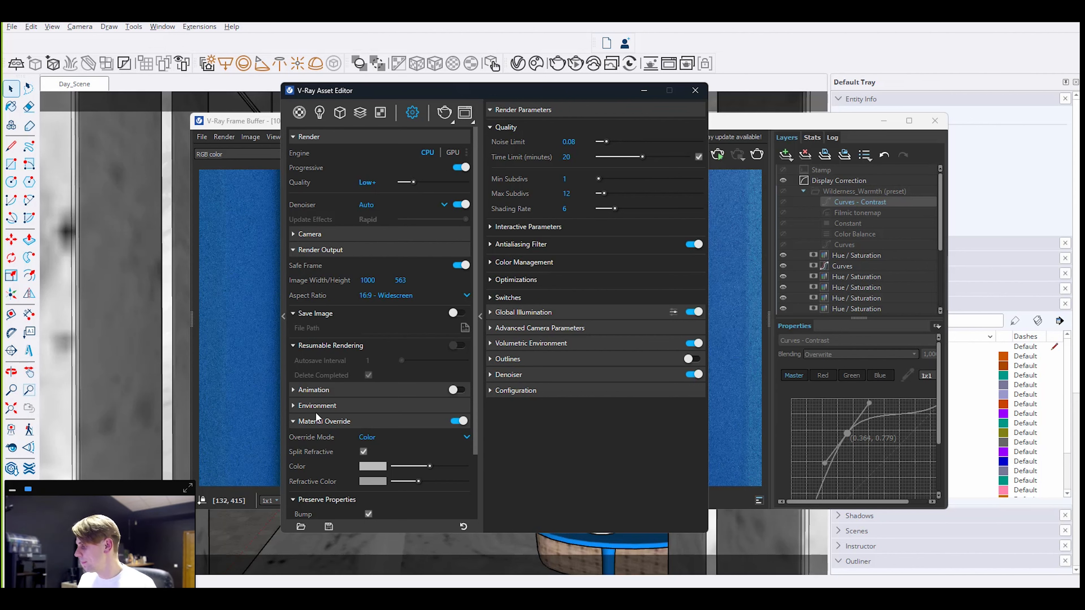
scroll(397, 440, down, 1)
- Bring the V-Ray Frame Buffer forward, enable Region render and draw a rectangular region around the orange lamp
click(218, 368)
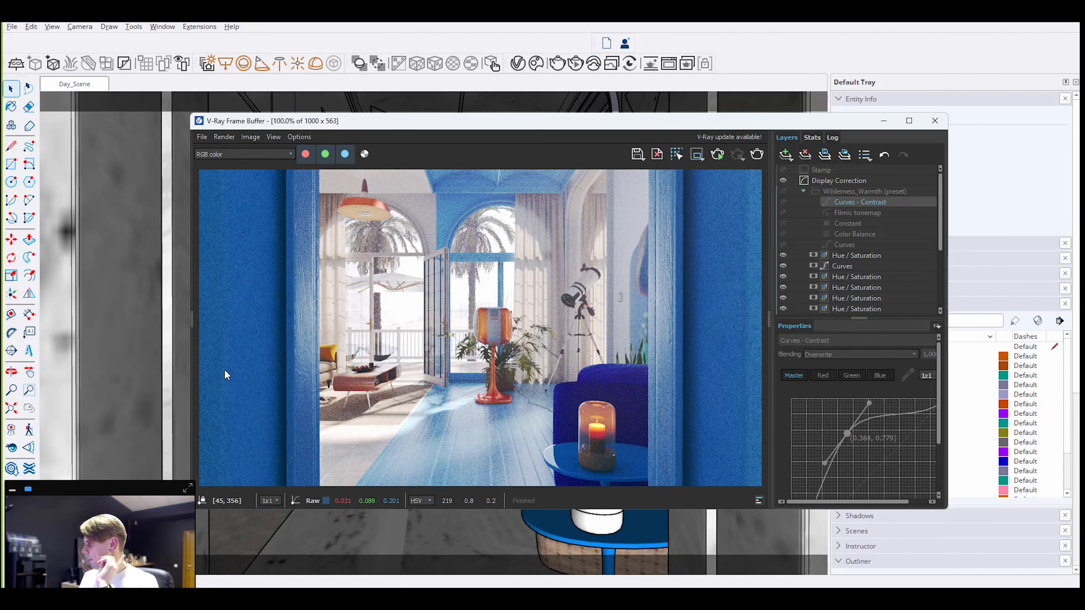
drag(364, 127, 366, 124)
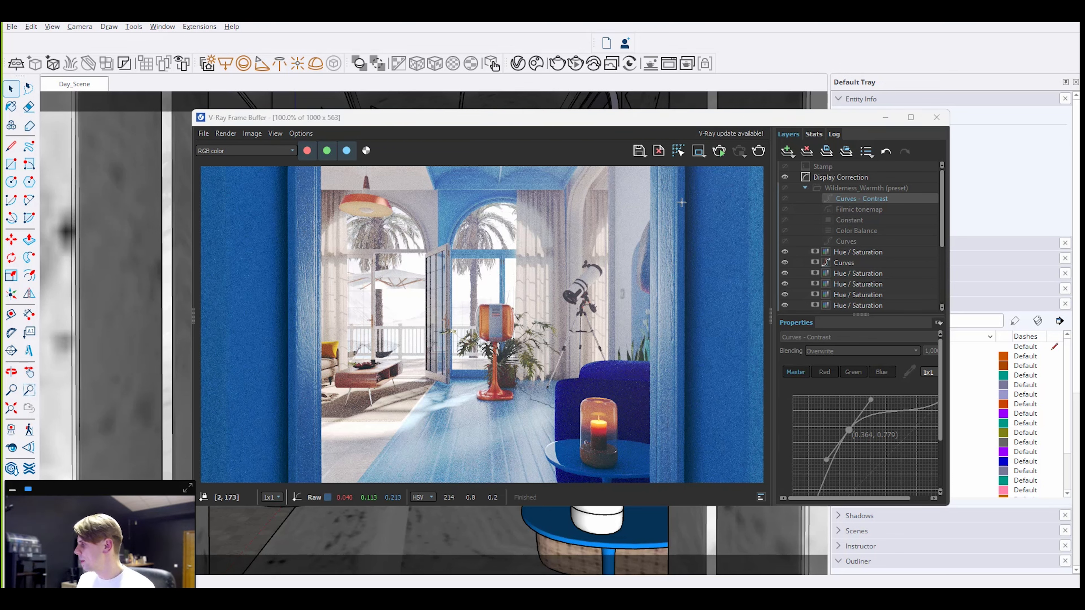
drag(723, 252, 700, 161)
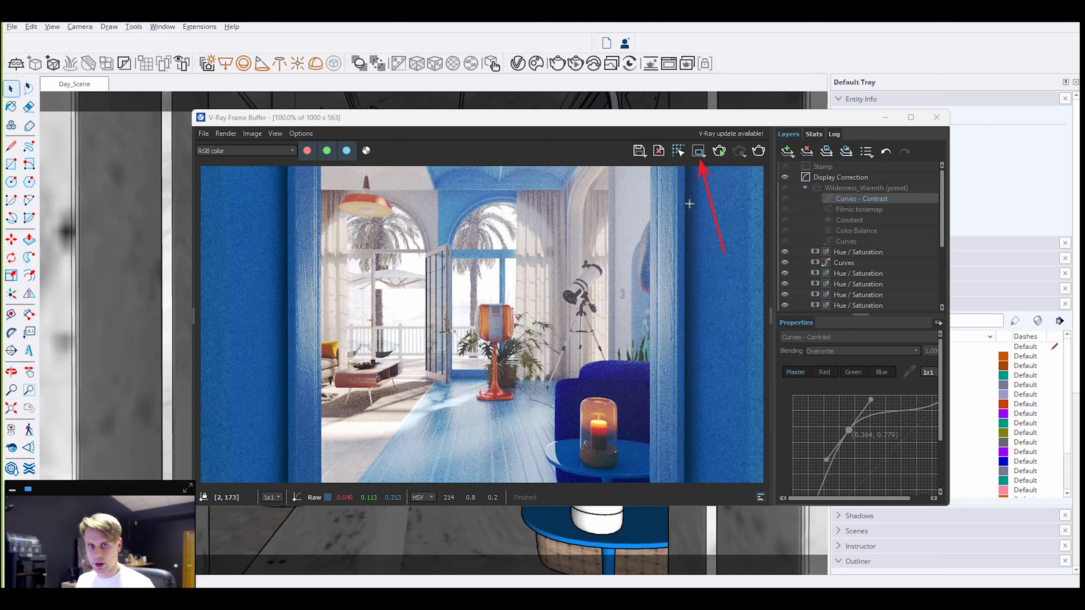
click(698, 151)
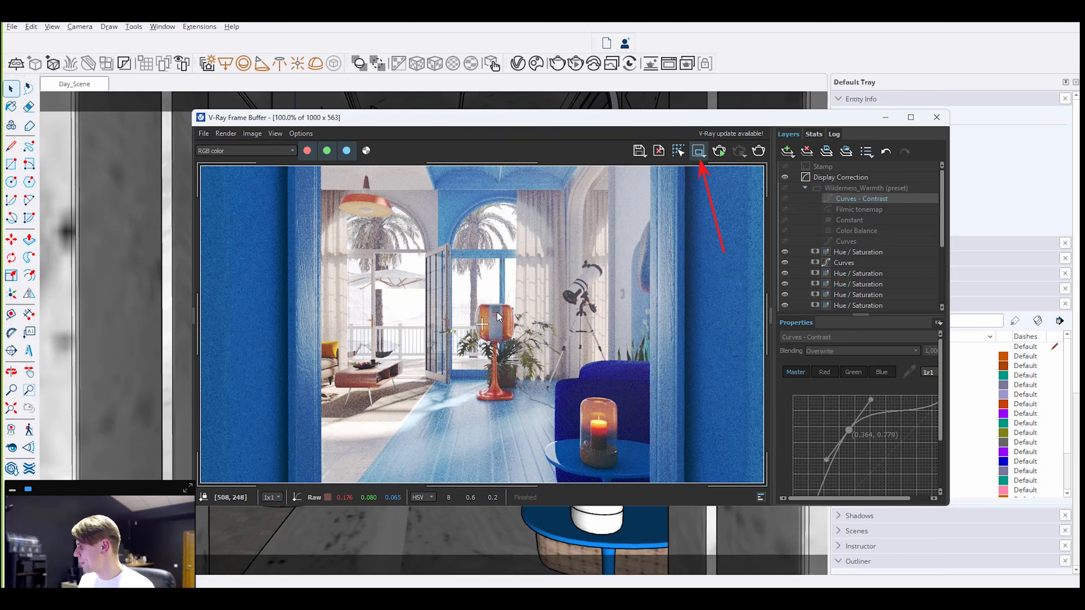
drag(458, 281, 540, 364)
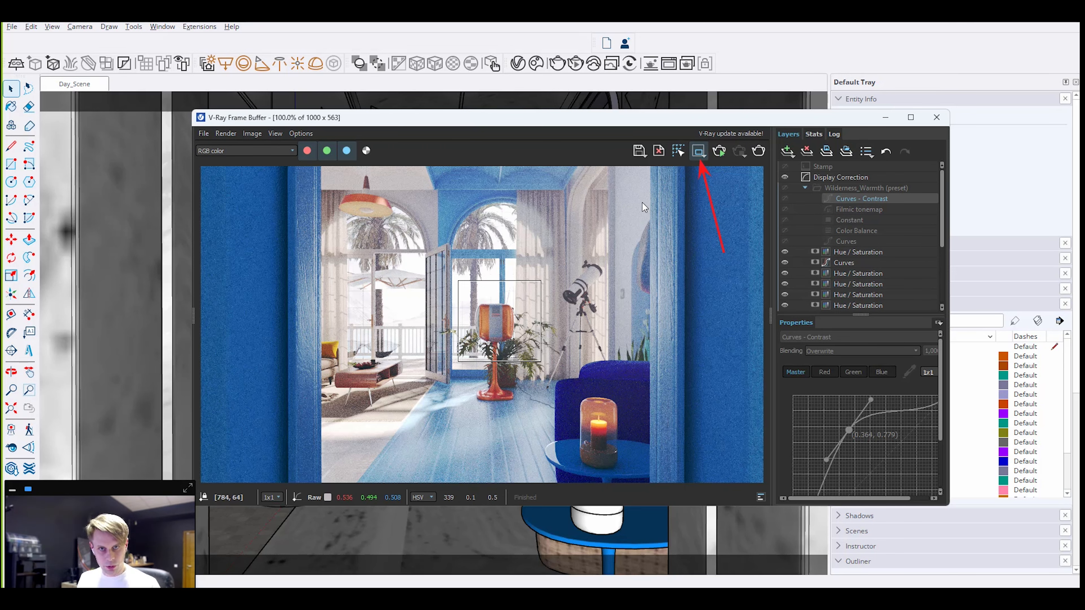
- Switch to Polygon region render and outline a four-sided region across the open door and the orange lamp
click(700, 152)
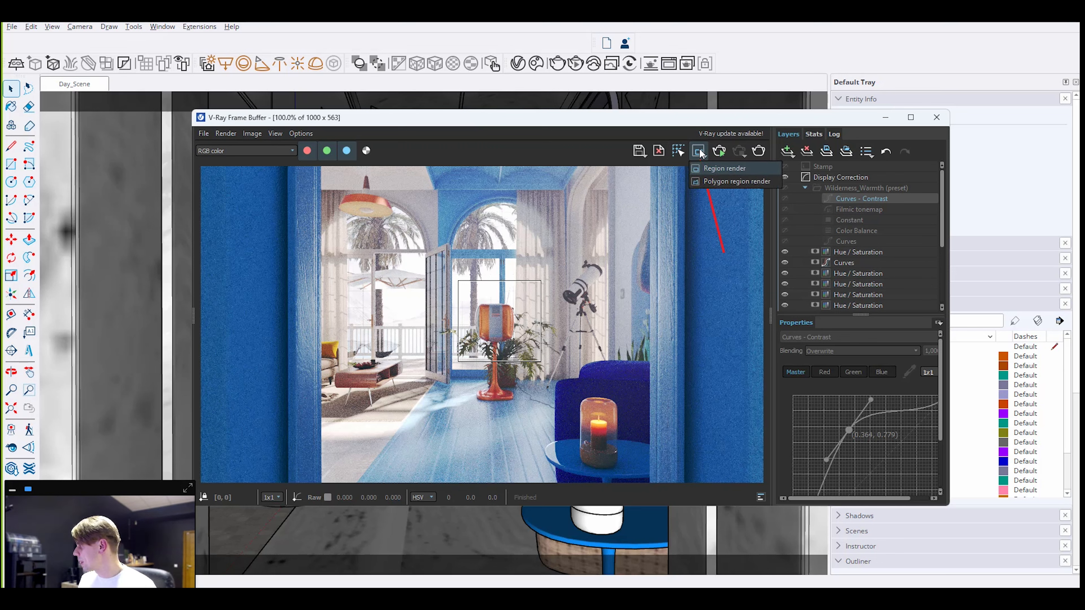
click(704, 181)
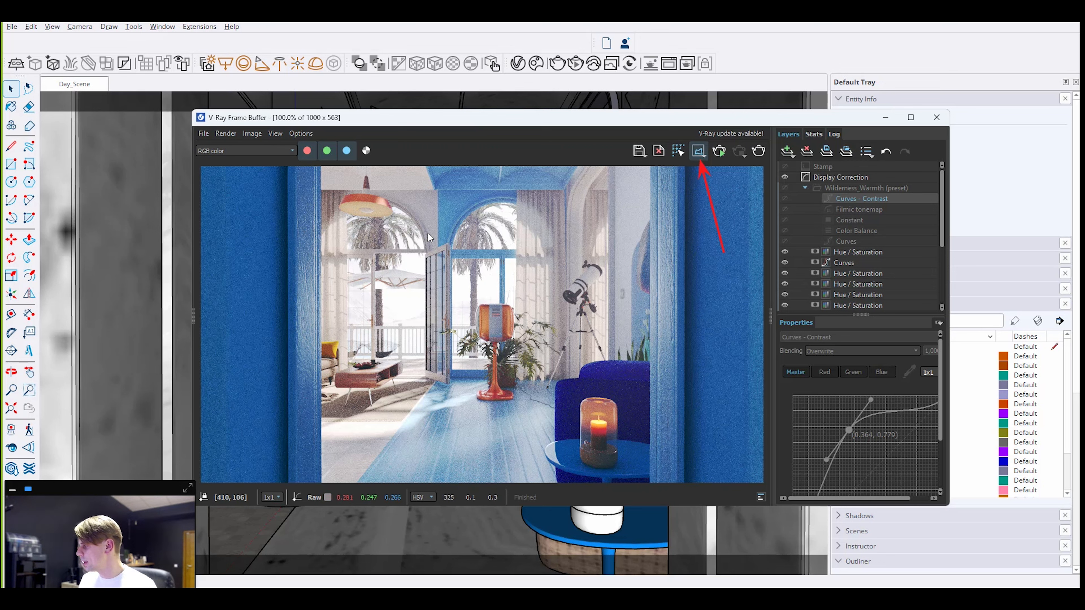
click(397, 257)
click(422, 351)
click(514, 323)
click(476, 276)
- Outline a second four-sided render region around the telescope, close it at its starting point and deselect it
click(572, 228)
click(554, 308)
click(653, 313)
click(661, 260)
click(572, 228)
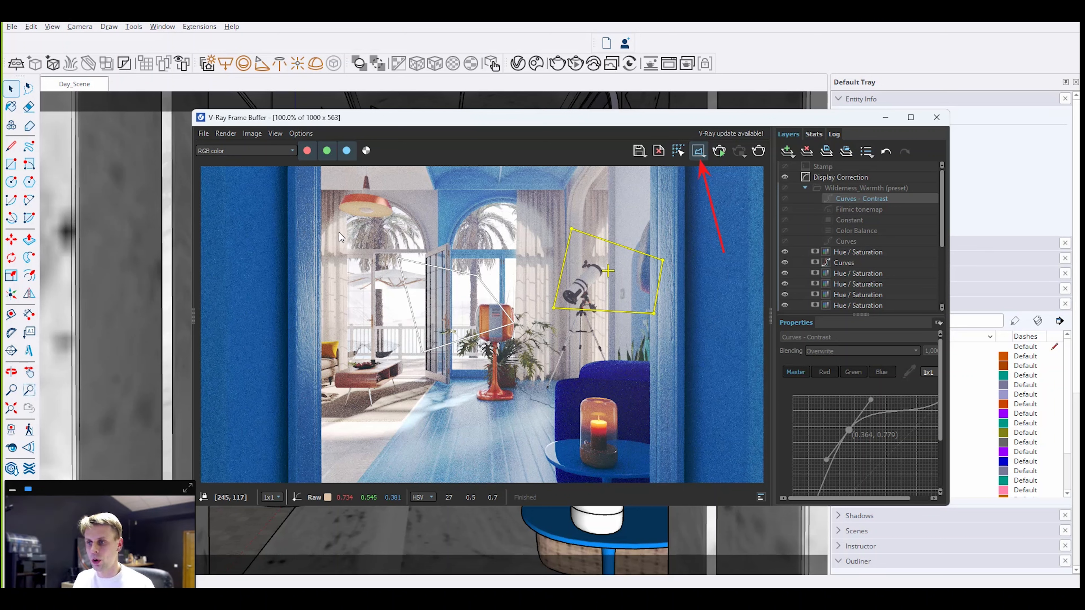
click(337, 188)
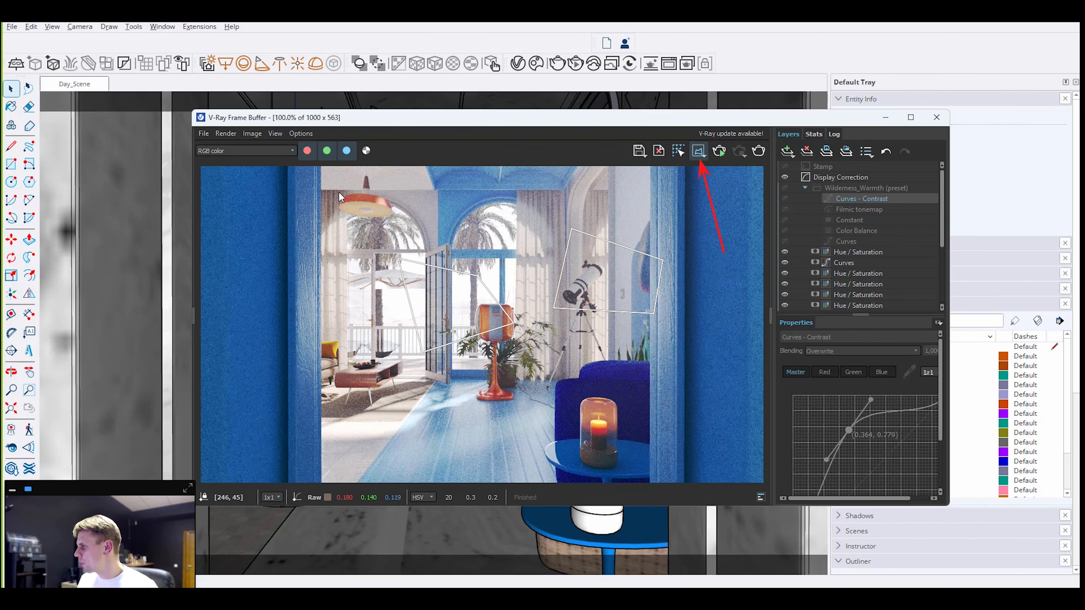
- Outline a four-sided render region around the orange pendant lamp and a triangular one across the coffee table
click(328, 223)
click(403, 216)
click(403, 191)
click(337, 188)
click(280, 393)
click(397, 394)
click(406, 328)
click(280, 392)
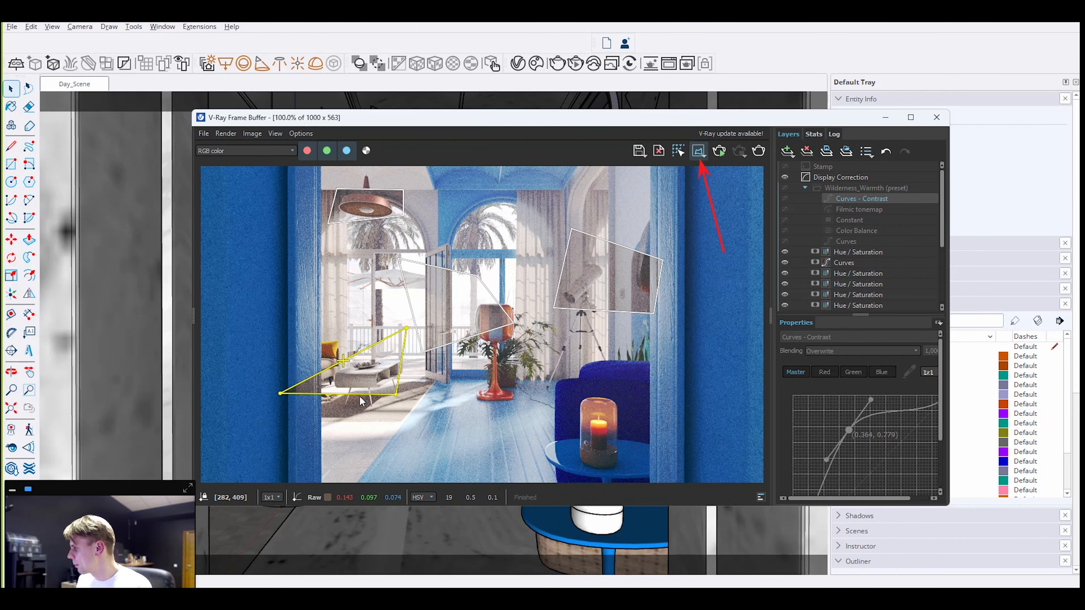
- Inspect the region-rendered parts of the image up close, around the coffee table, the door, the orange lamp and the telescope
scroll(359, 400, up, 1)
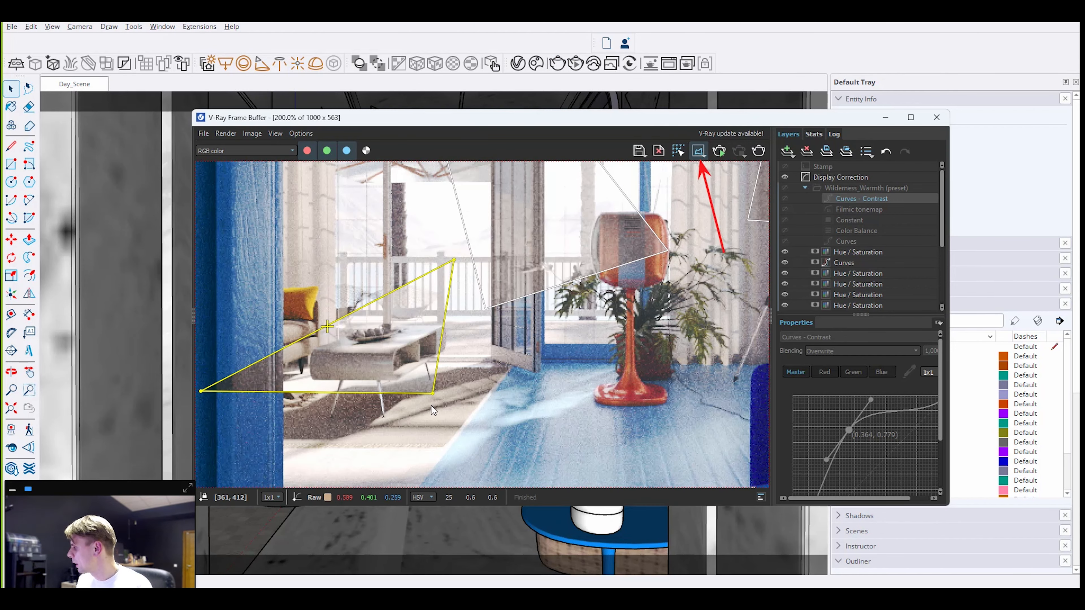
scroll(432, 406, up, 1)
scroll(414, 401, down, 1)
middle_drag(507, 352, 453, 426)
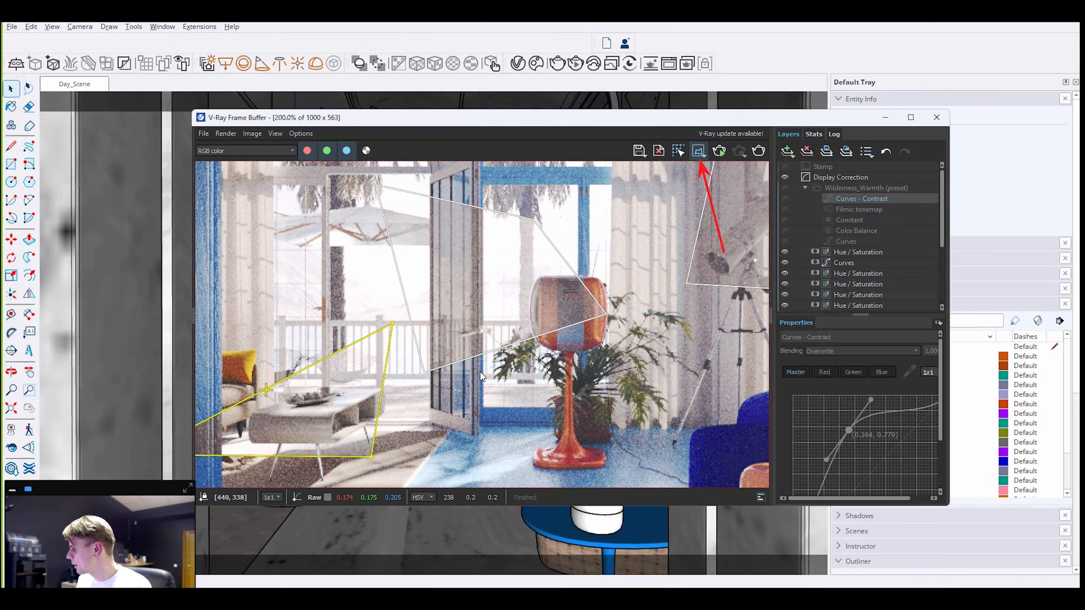
middle_drag(550, 341, 514, 375)
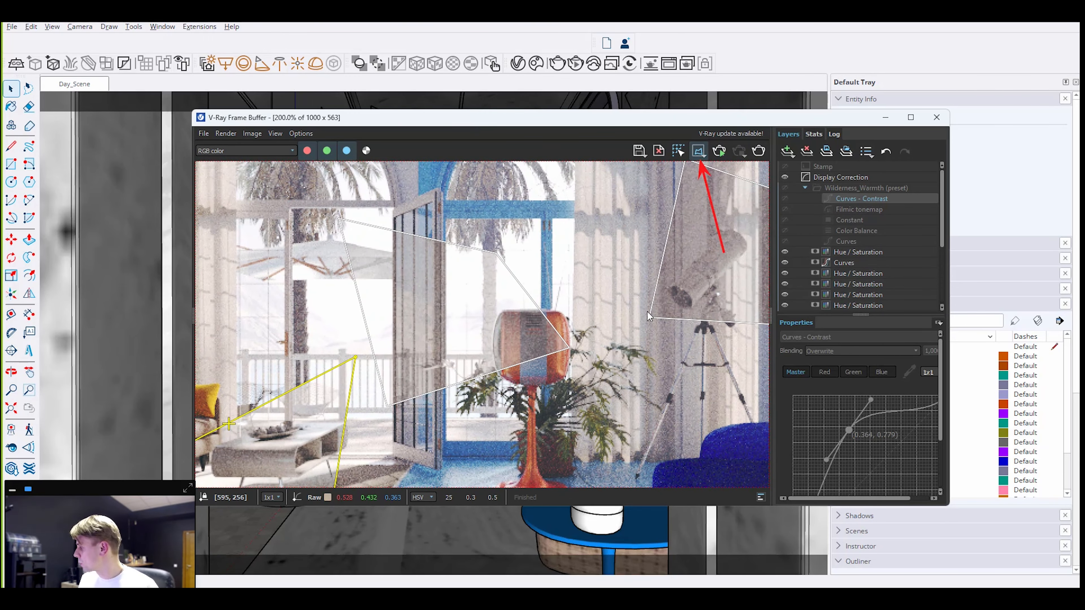
middle_drag(734, 294, 561, 300)
scroll(570, 278, down, 1)
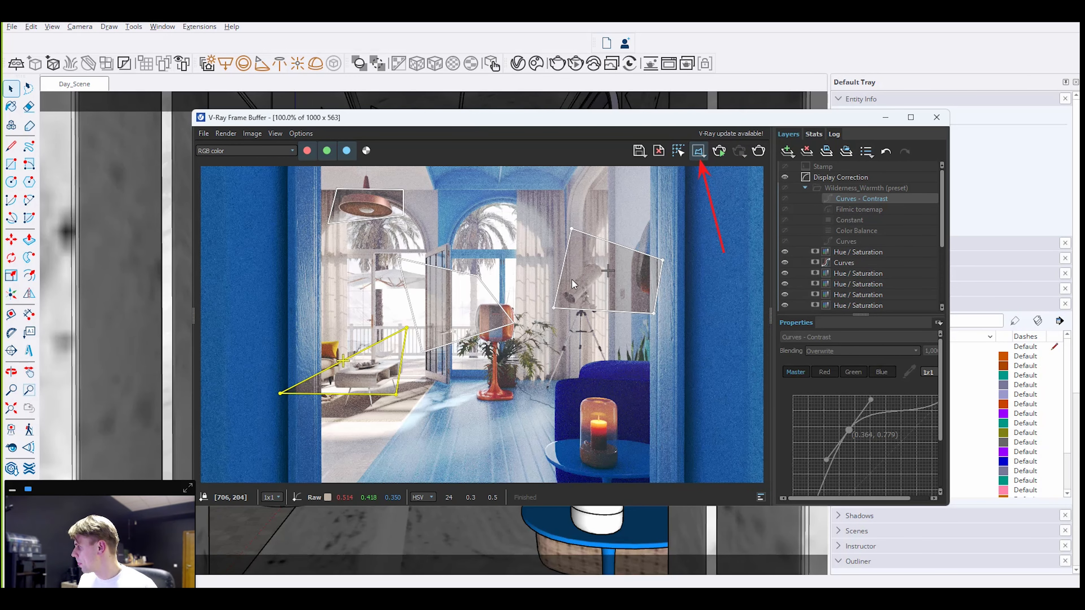
scroll(385, 269, up, 1)
scroll(389, 274, down, 1)
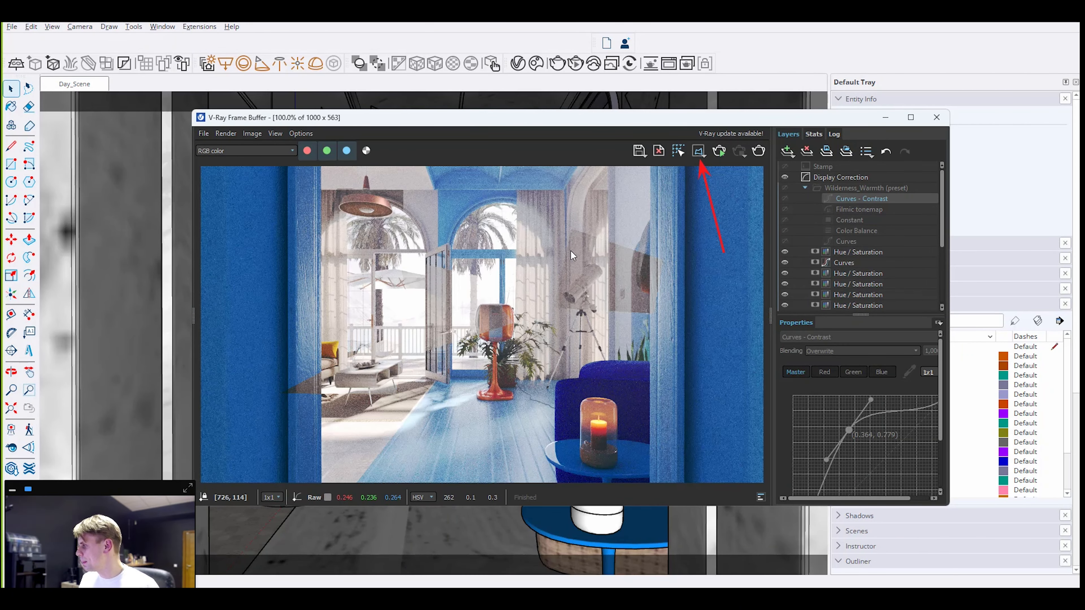
scroll(311, 432, up, 1)
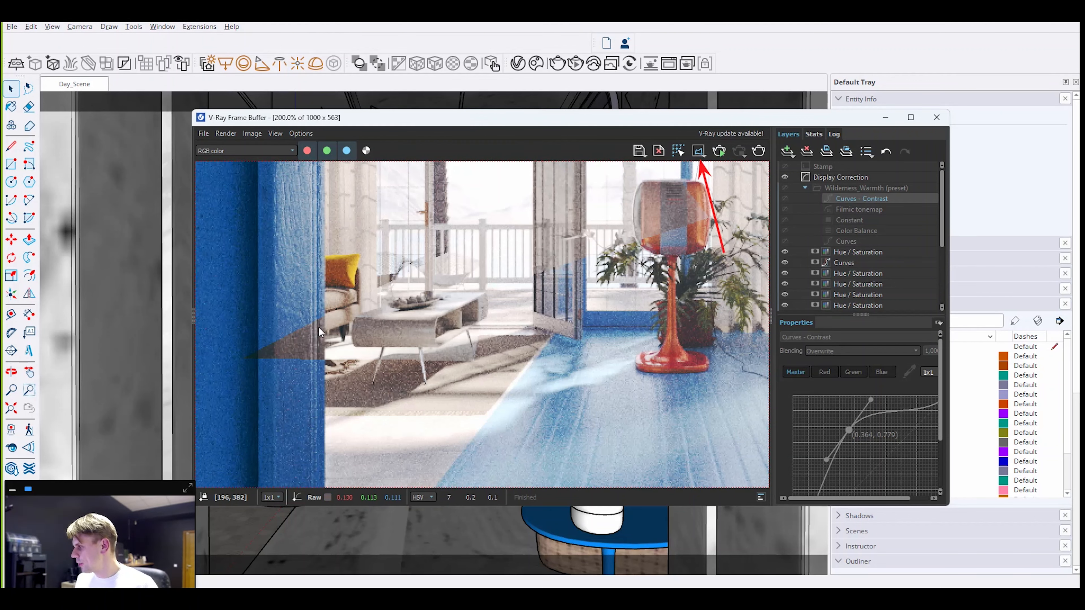
scroll(340, 357, down, 1)
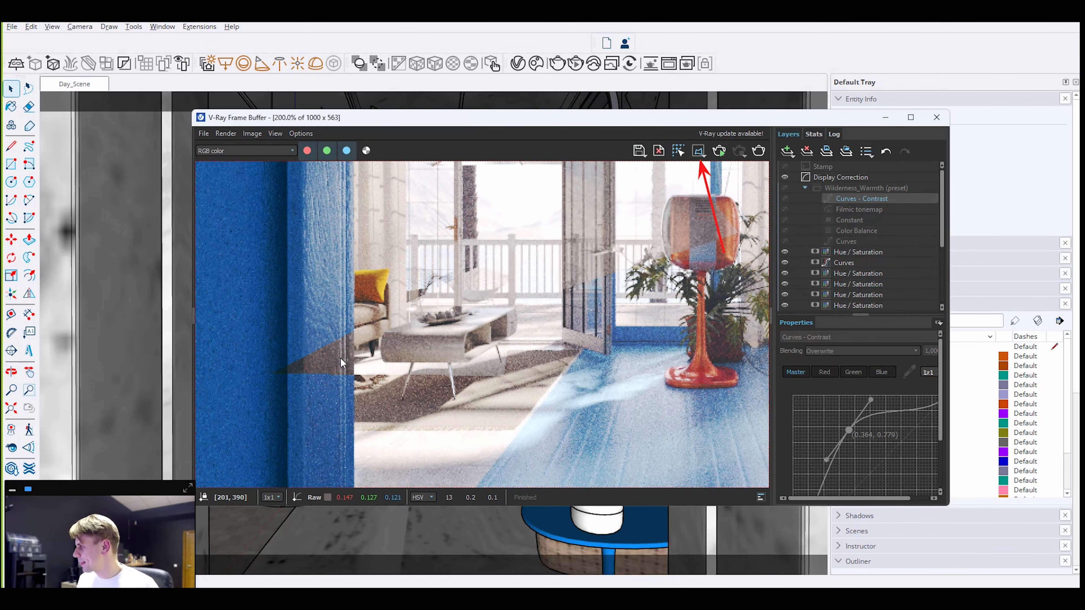
scroll(342, 355, down, 1)
scroll(354, 359, up, 1)
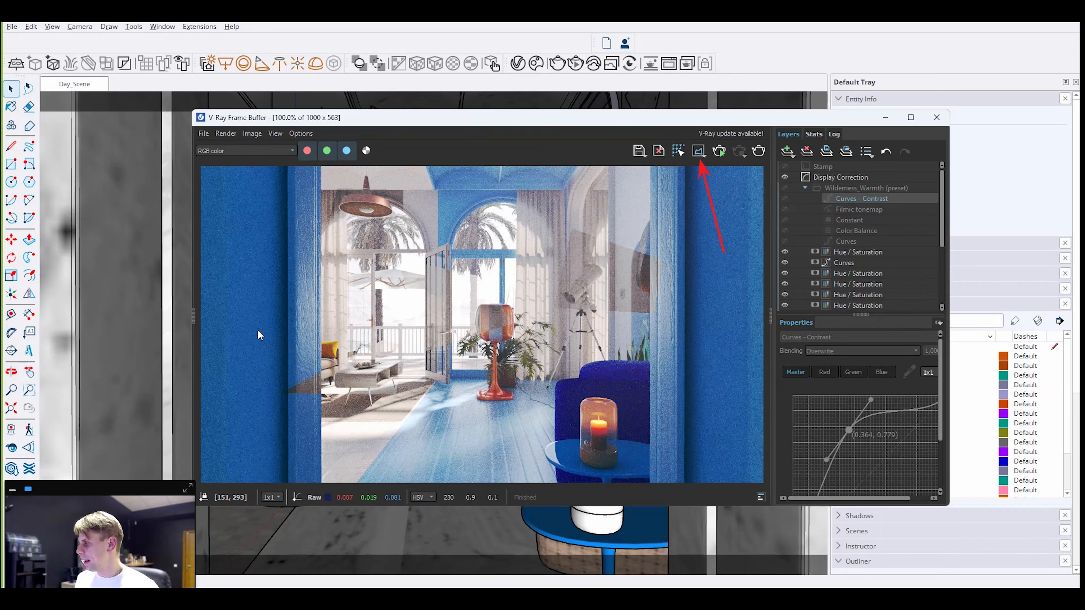
- Expand the frame buffer's side area that holds the render history and the filter presets
key(super+shift+s)
drag(295, 355, 196, 319)
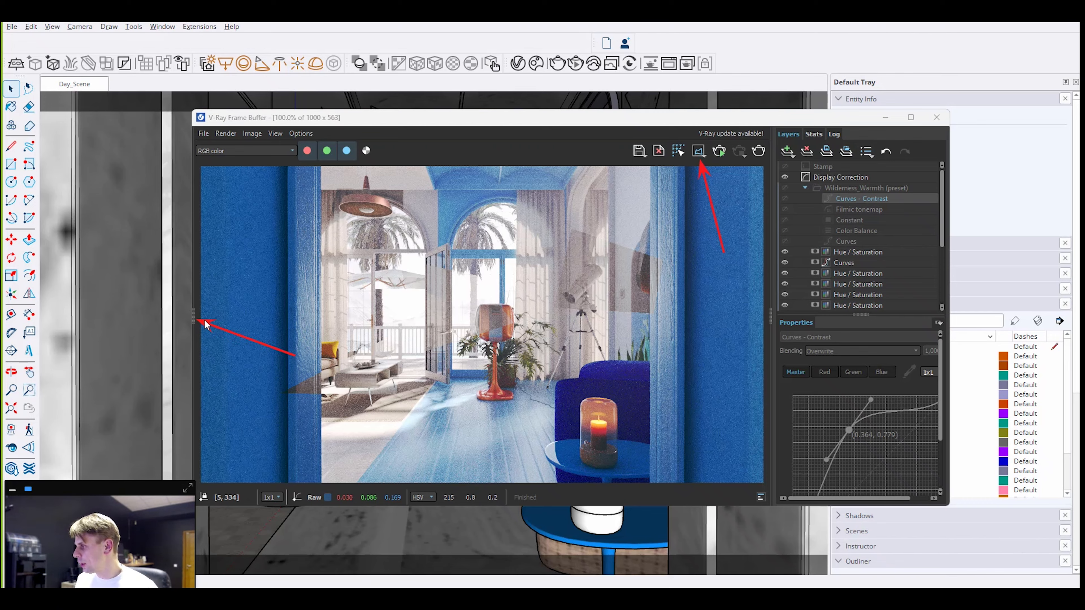
click(194, 316)
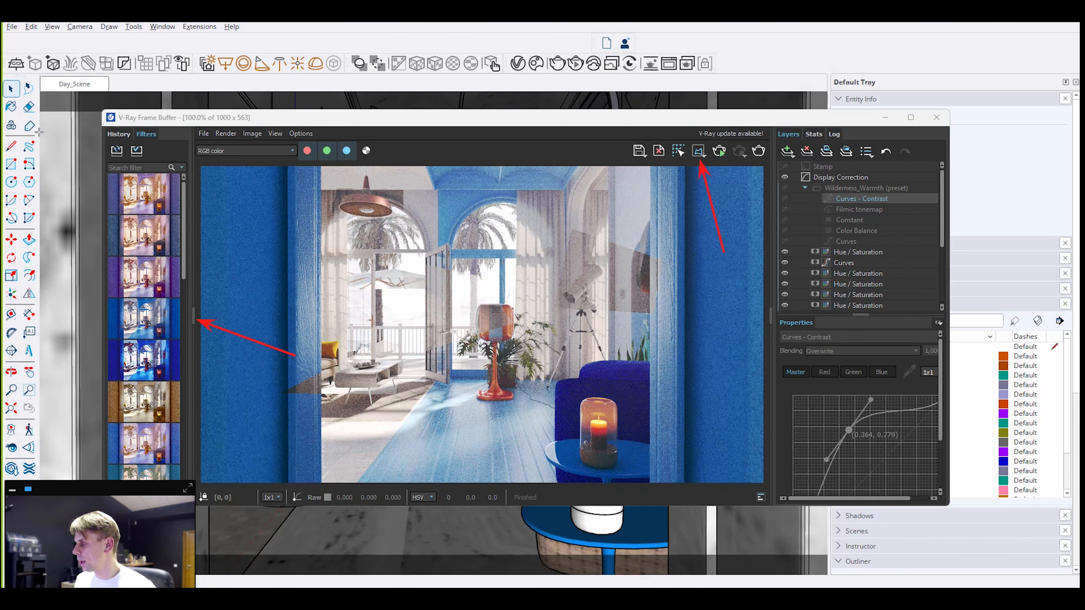
drag(71, 109, 108, 134)
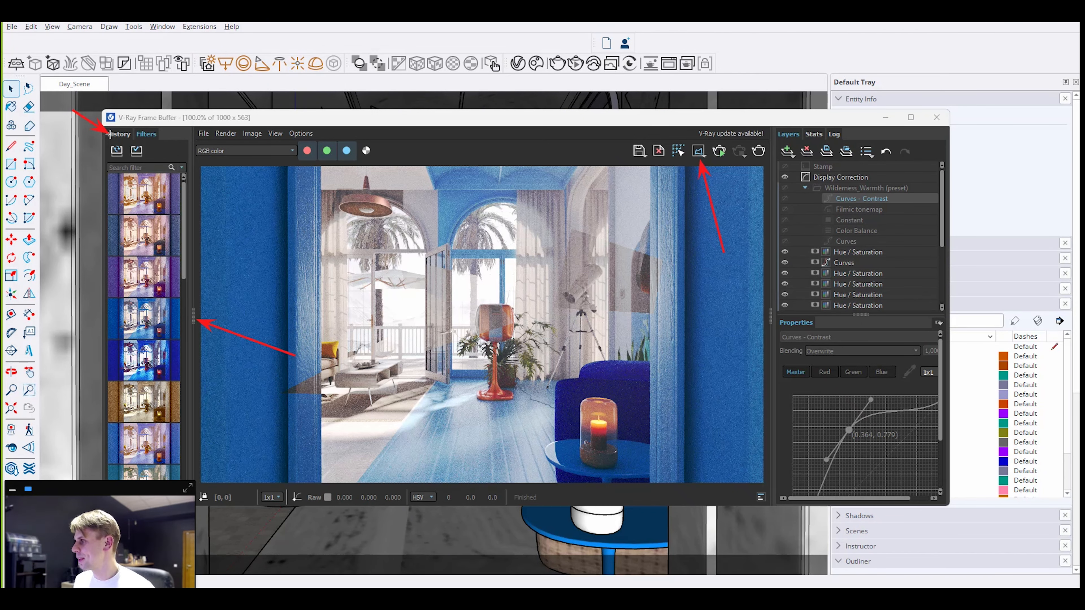
drag(237, 76, 155, 130)
key(Escape)
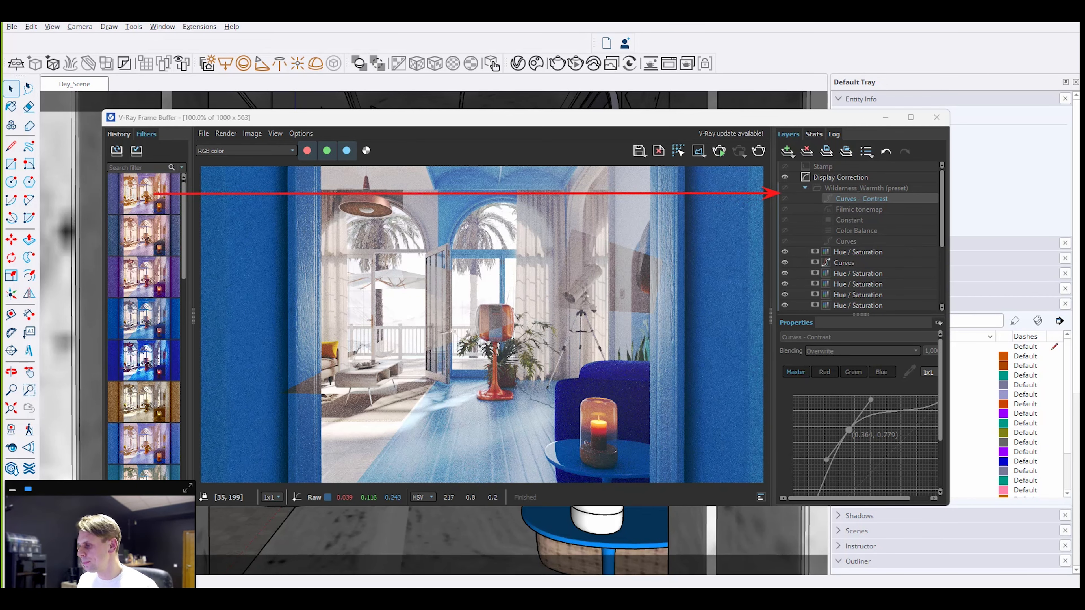
- Try the Urban Edge, Cityscape Dusk and Autumn Palette filter presets on the rendered image
click(158, 290)
click(139, 325)
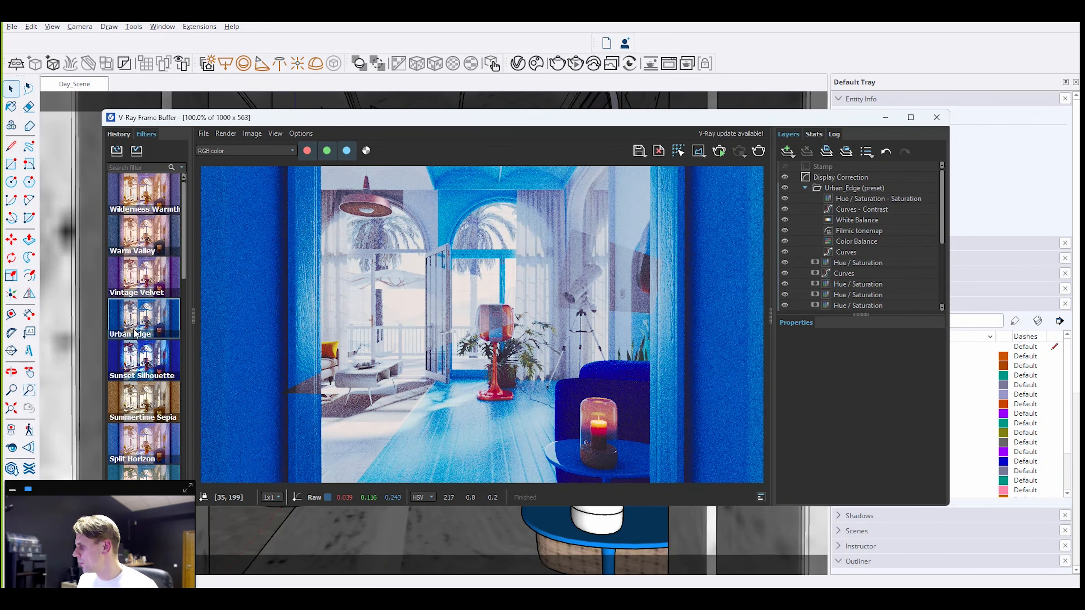
scroll(148, 388, down, 5)
scroll(148, 388, down, 3)
click(143, 440)
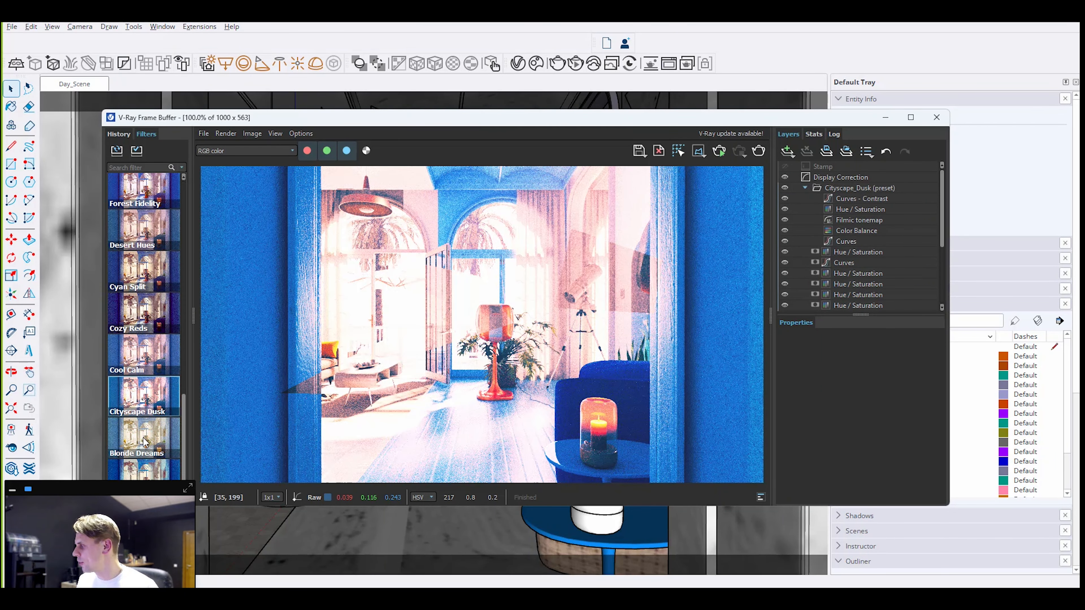
click(143, 467)
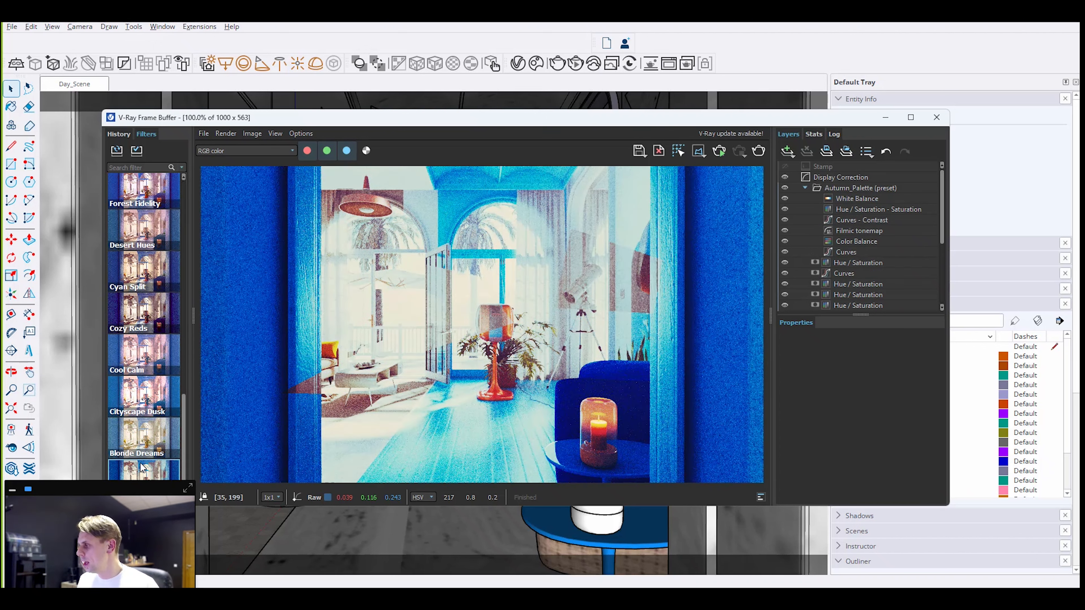
scroll(152, 422, up, 8)
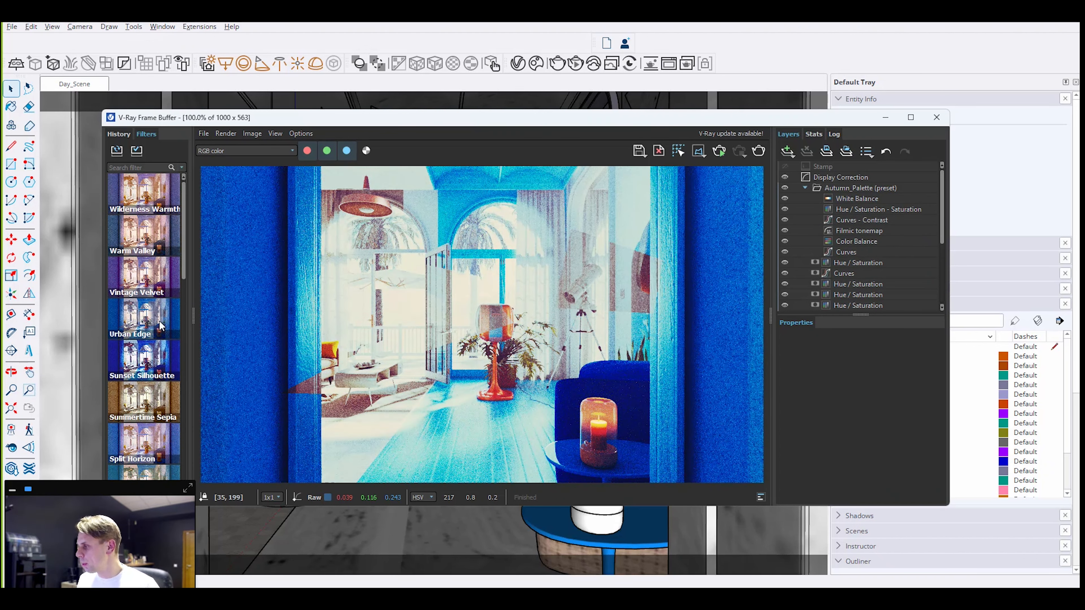
- Preview the Wilderness Warmth filter preset and apply Summertime Sepia to the render instead
click(139, 202)
click(141, 243)
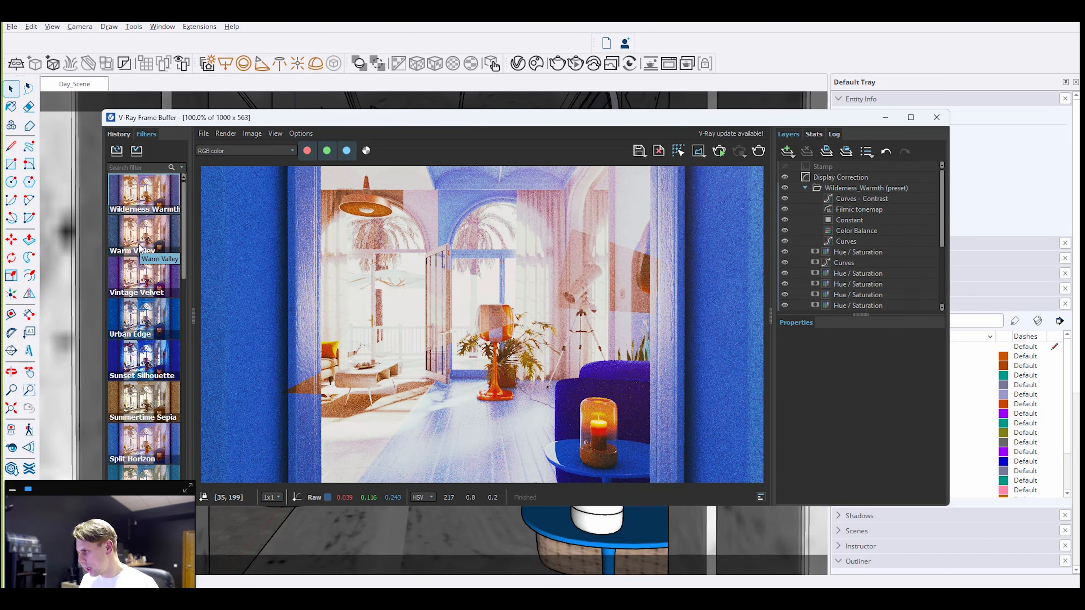
click(141, 404)
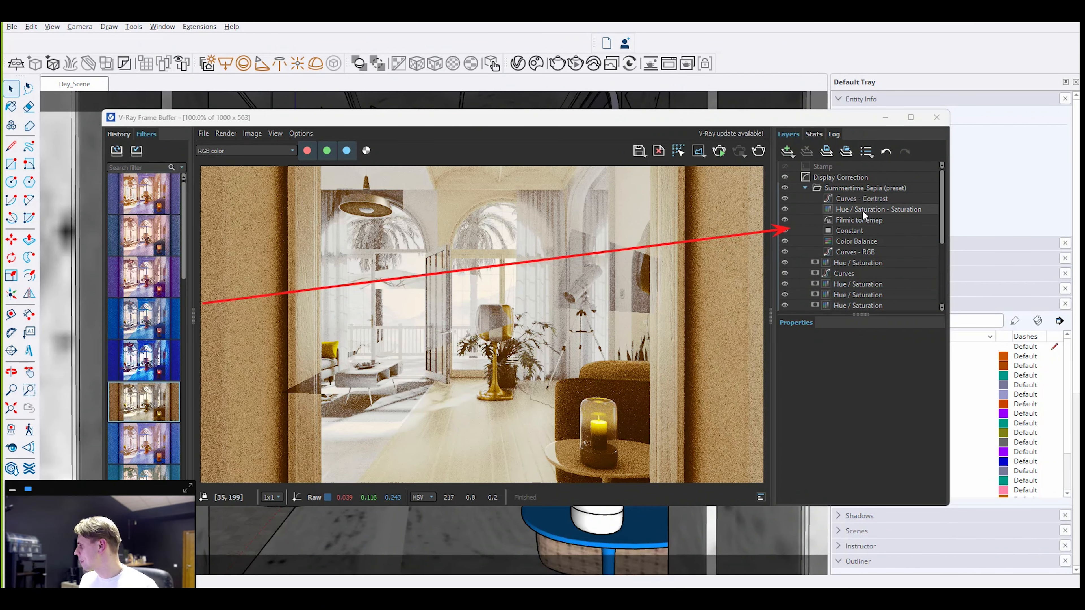
- Compare the render with and without the Summertime_Sepia preset's Hue / Saturation and Filmic tonemap layers, leaving both enabled
click(787, 209)
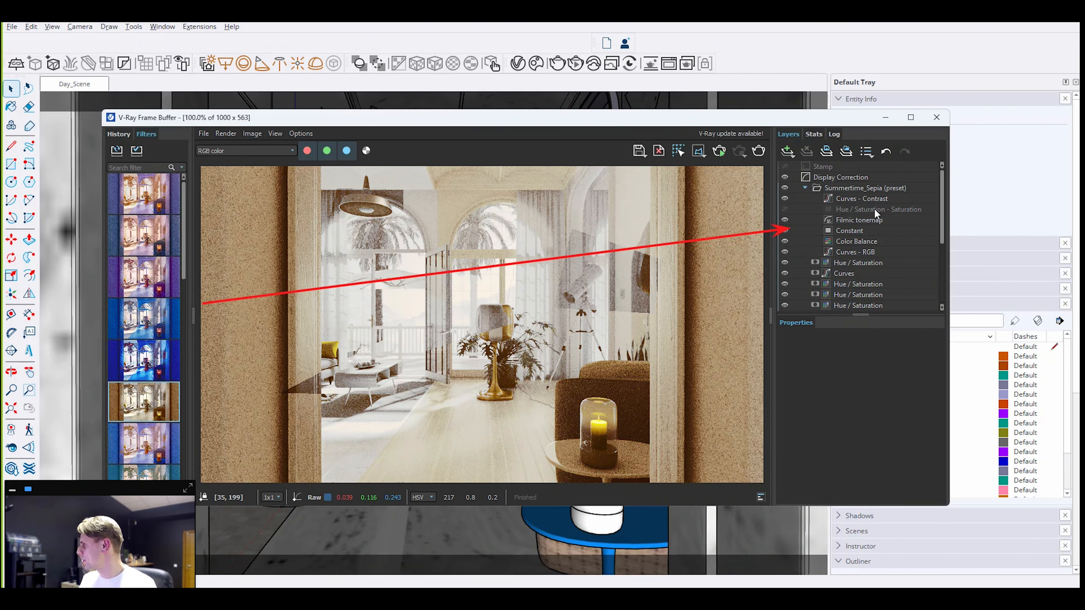
click(785, 209)
click(784, 220)
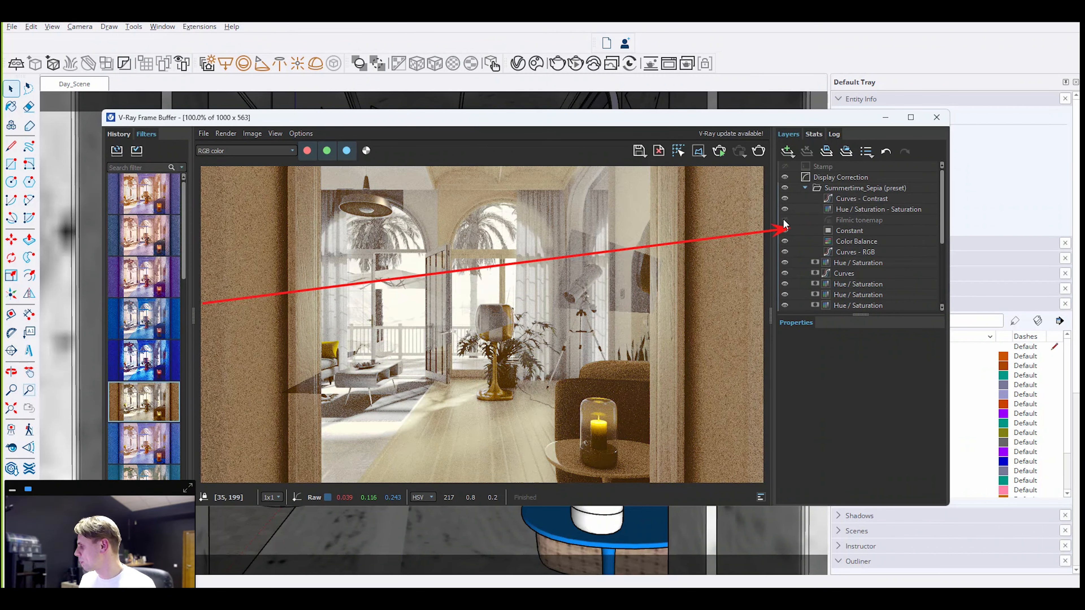
click(785, 220)
click(786, 220)
click(859, 220)
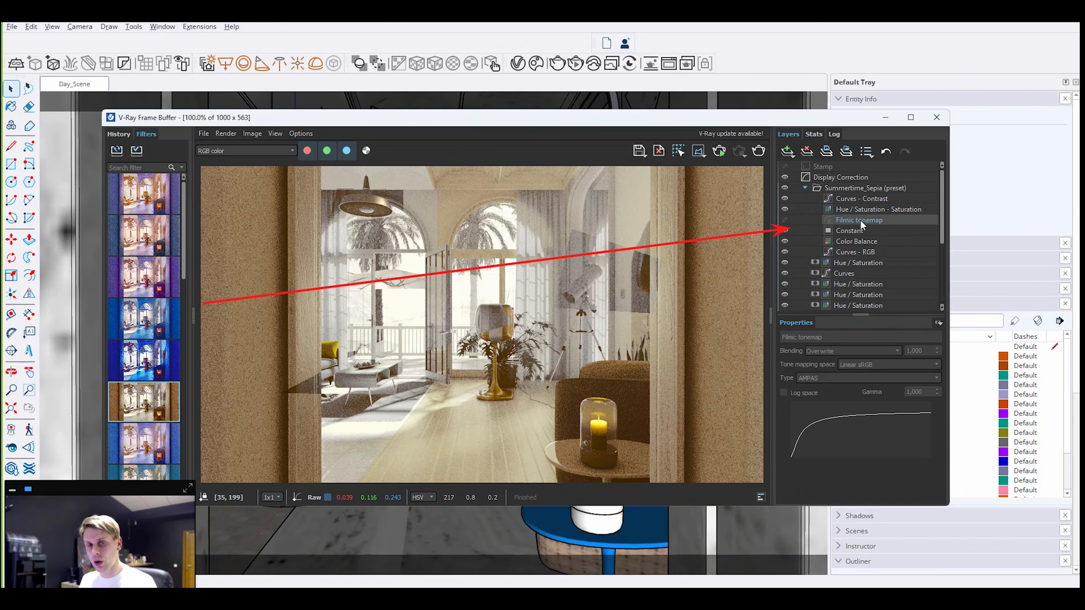
click(785, 220)
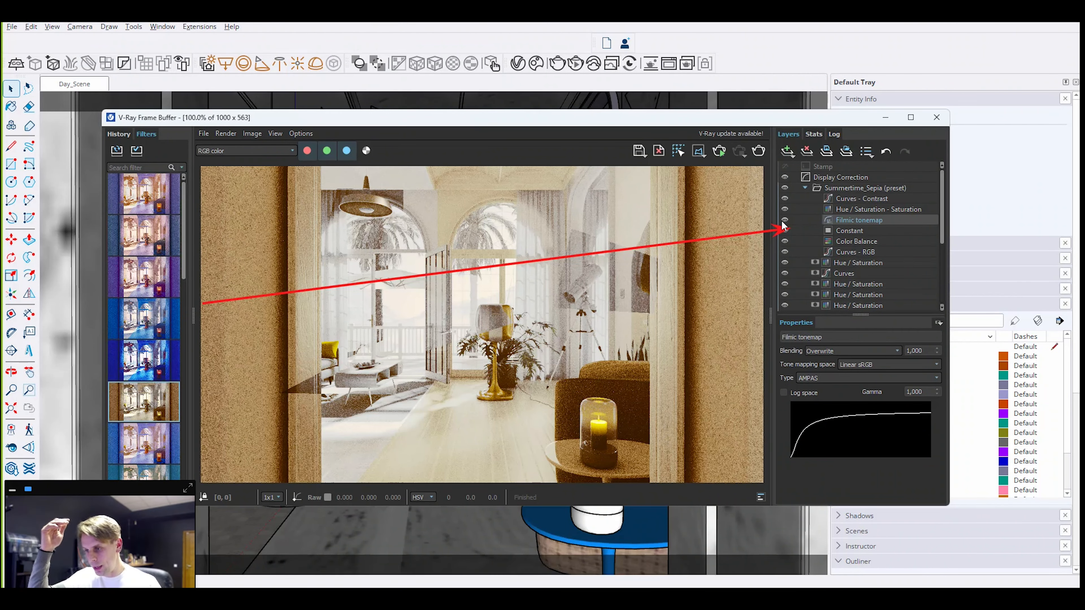
- Collapse the filter presets area and add a Vignette correction layer to the Summertime_Sepia preset
click(783, 150)
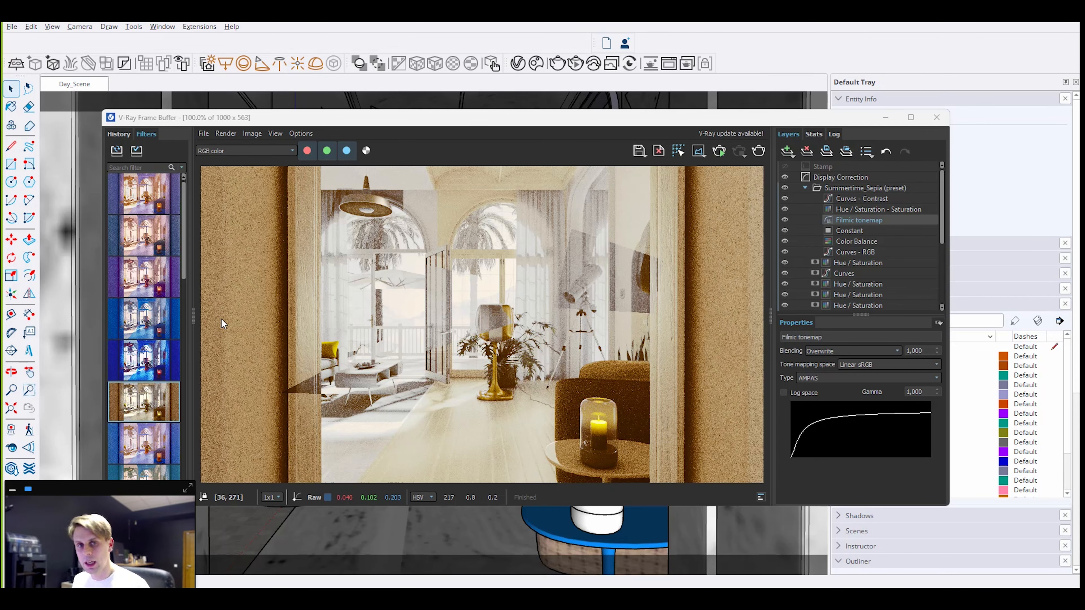
drag(184, 269, 197, 222)
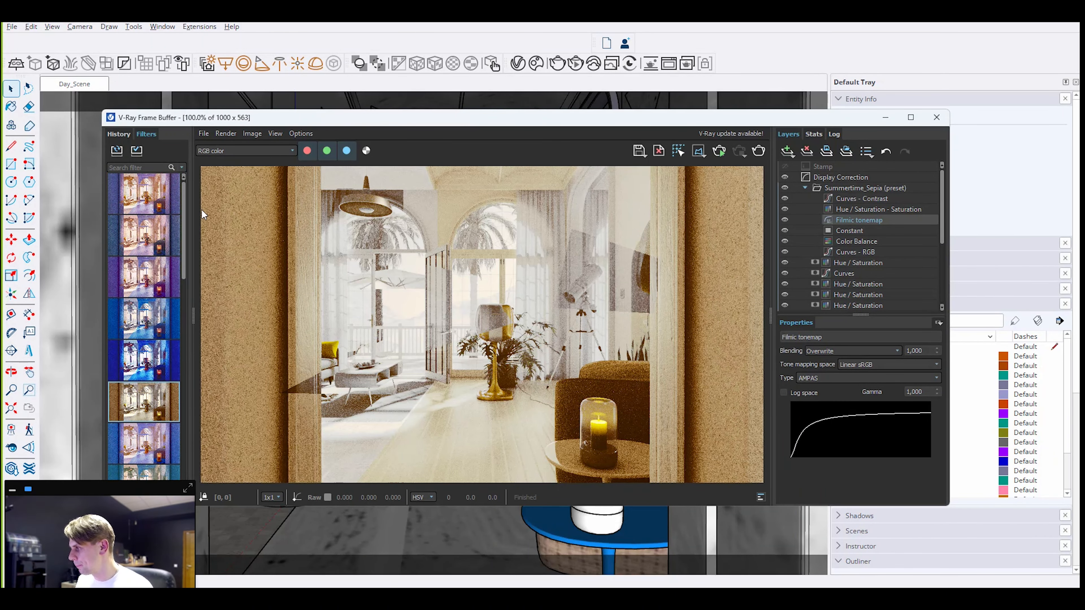
click(194, 321)
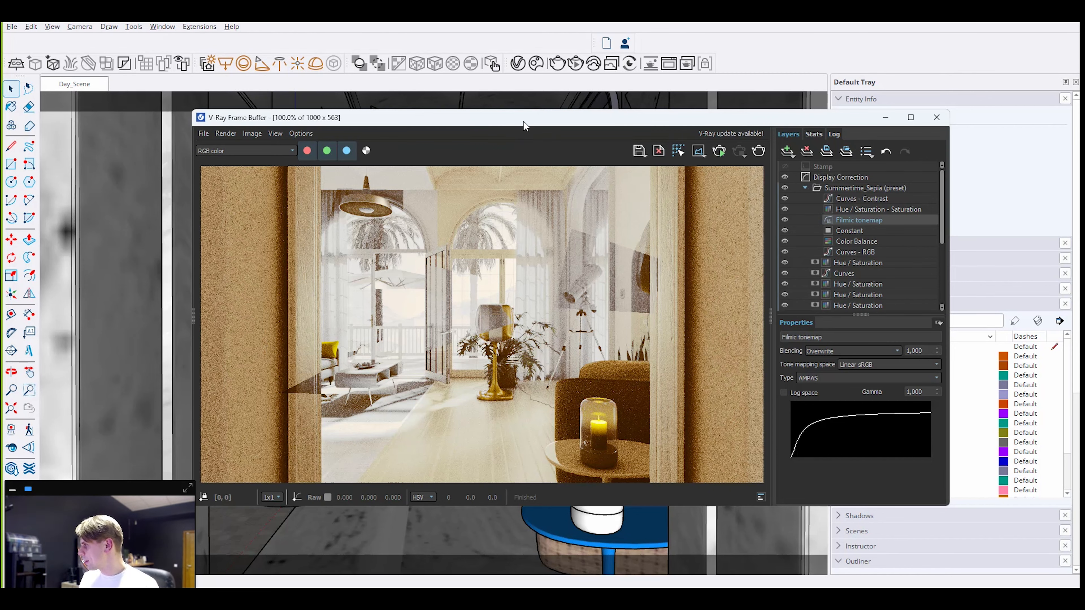
drag(523, 124, 521, 118)
click(784, 145)
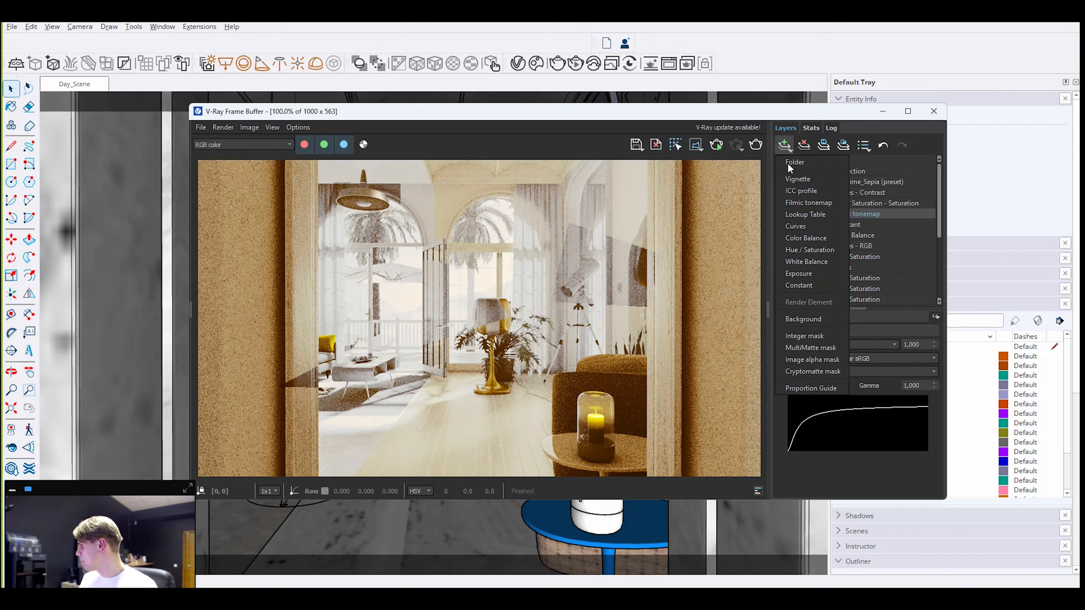
click(822, 179)
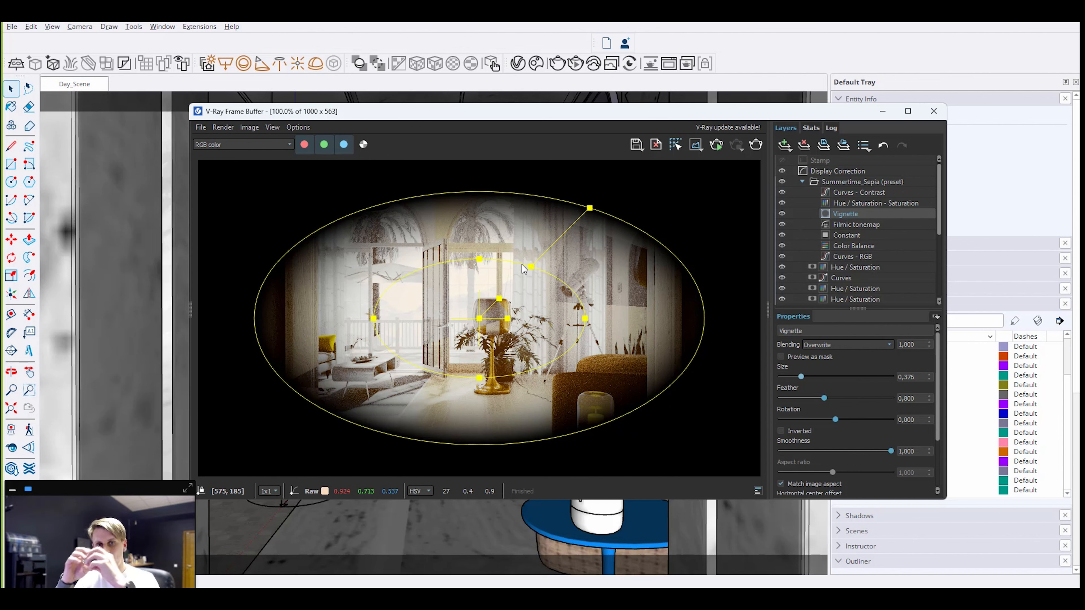
- Reshape the vignette on the image with feather 1.000 and size about 0.488, and stretch its ellipse vertically
drag(589, 209, 623, 183)
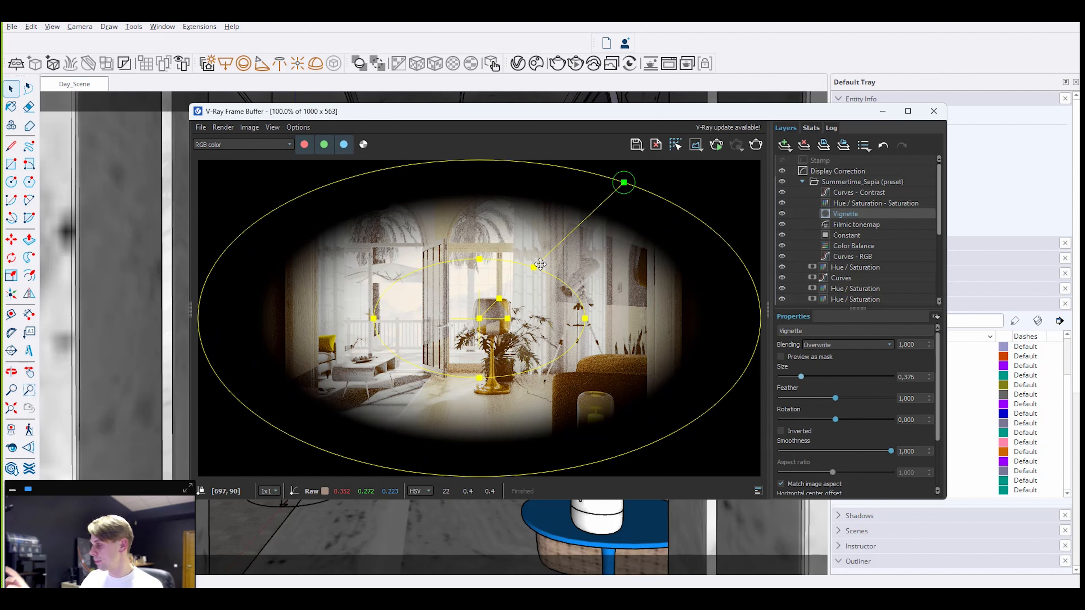
drag(533, 267, 563, 234)
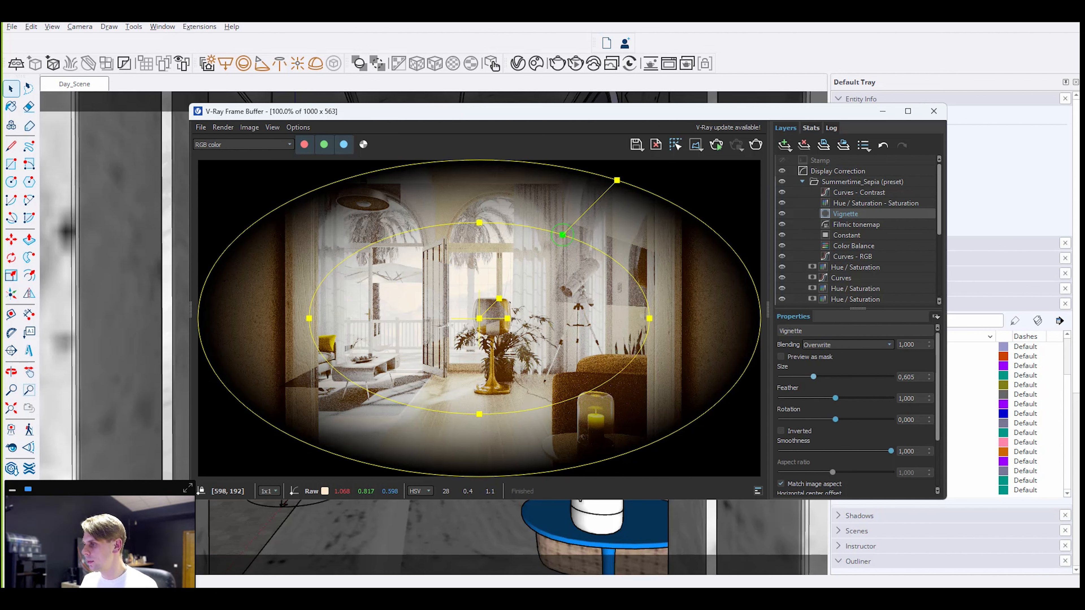
drag(562, 235, 555, 254)
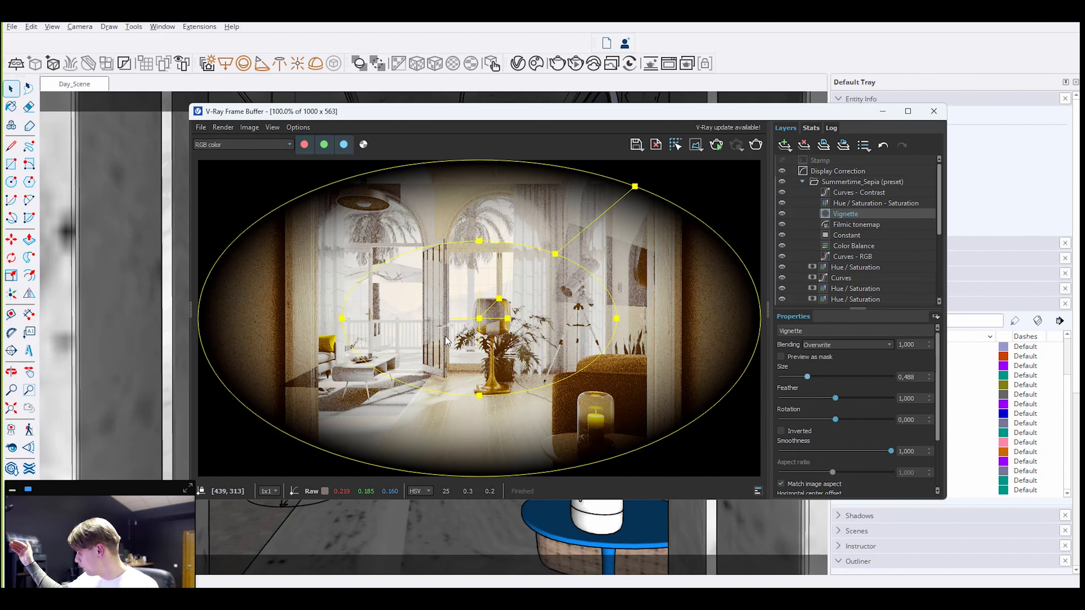
drag(481, 239, 479, 228)
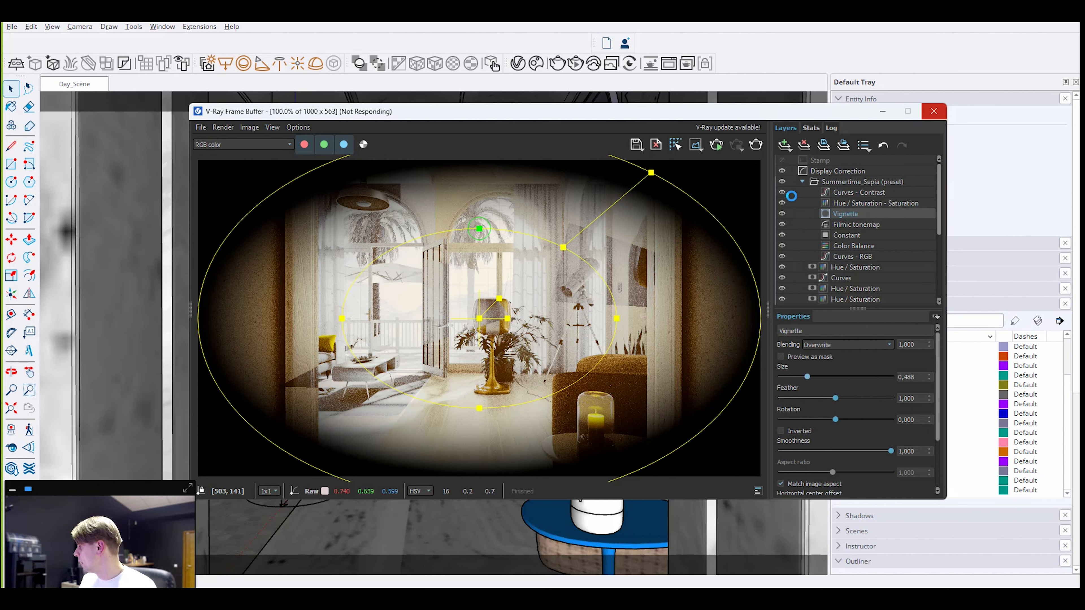
- Hide the Vignette layer and display the properties of the Denoiser layer
click(782, 214)
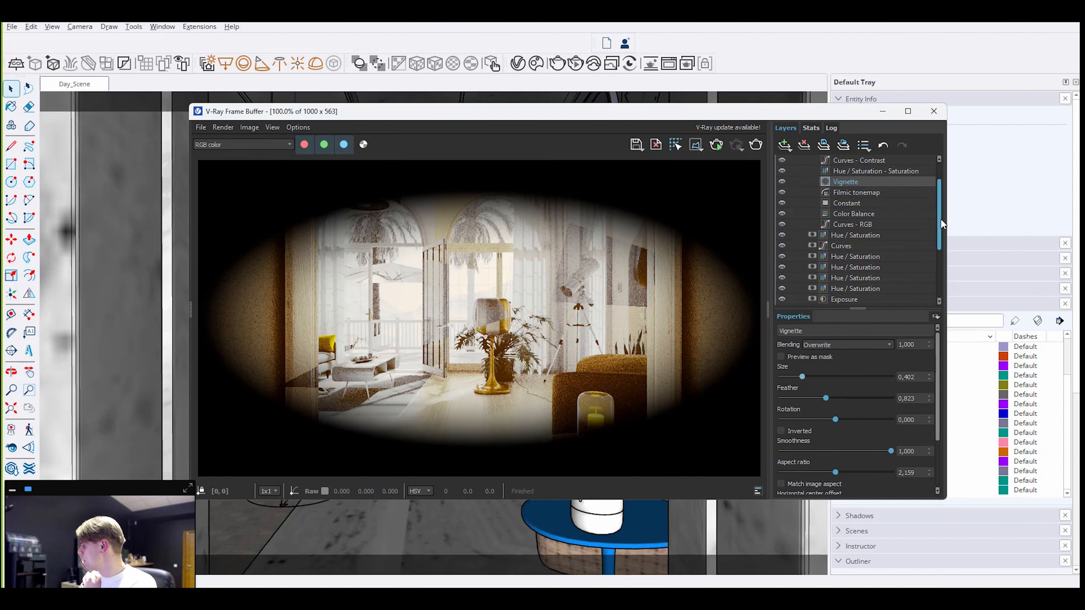
click(781, 213)
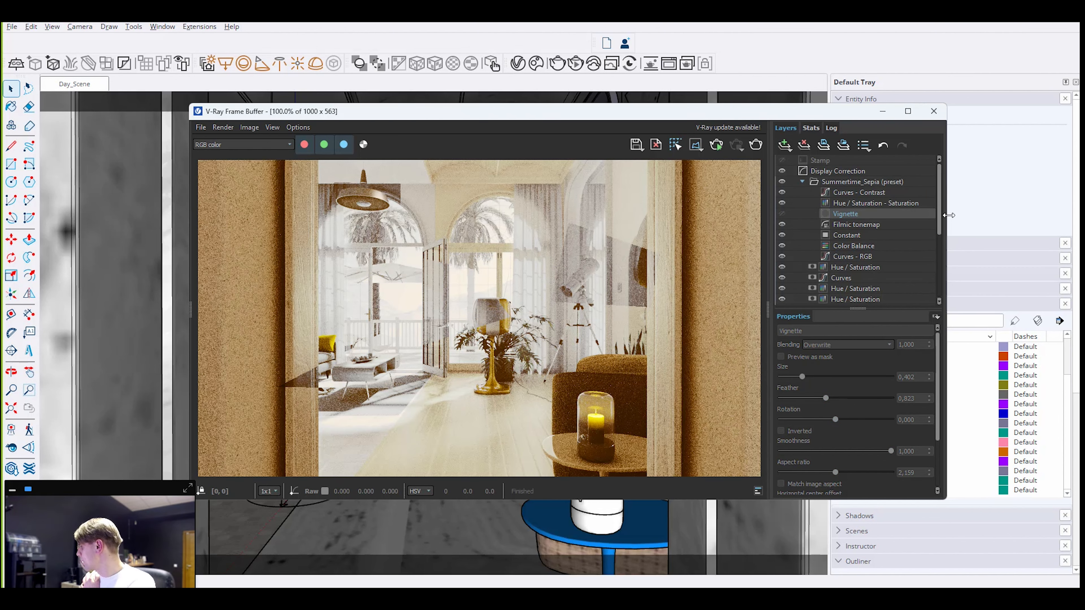
drag(939, 218, 939, 280)
click(880, 290)
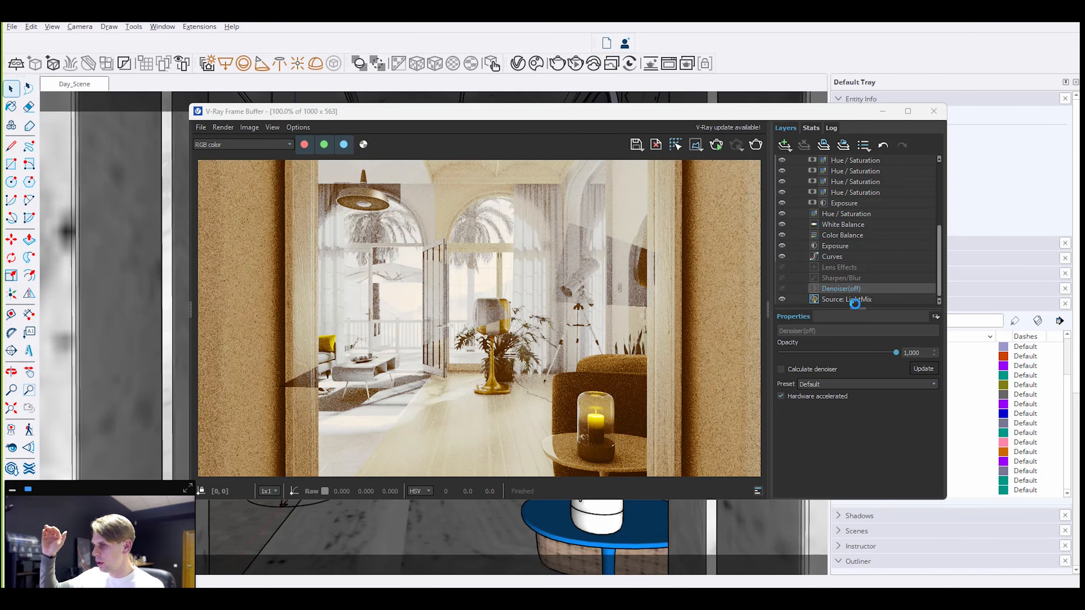
- Display the LightMix source layer's properties, and open the Light Mix render element's settings in the V-Ray Asset Editor
click(852, 299)
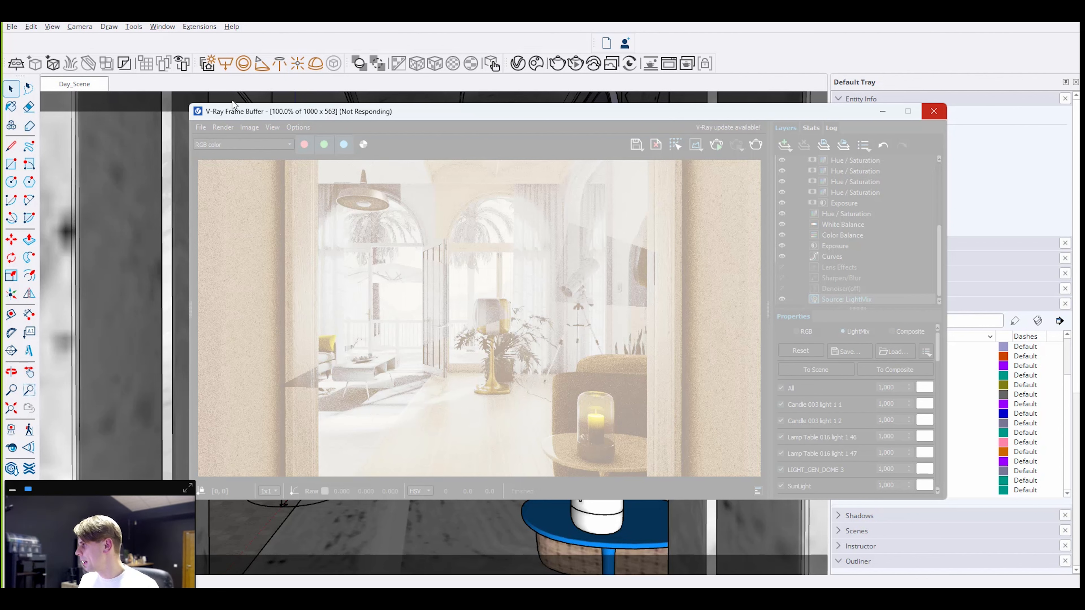
drag(238, 110, 243, 112)
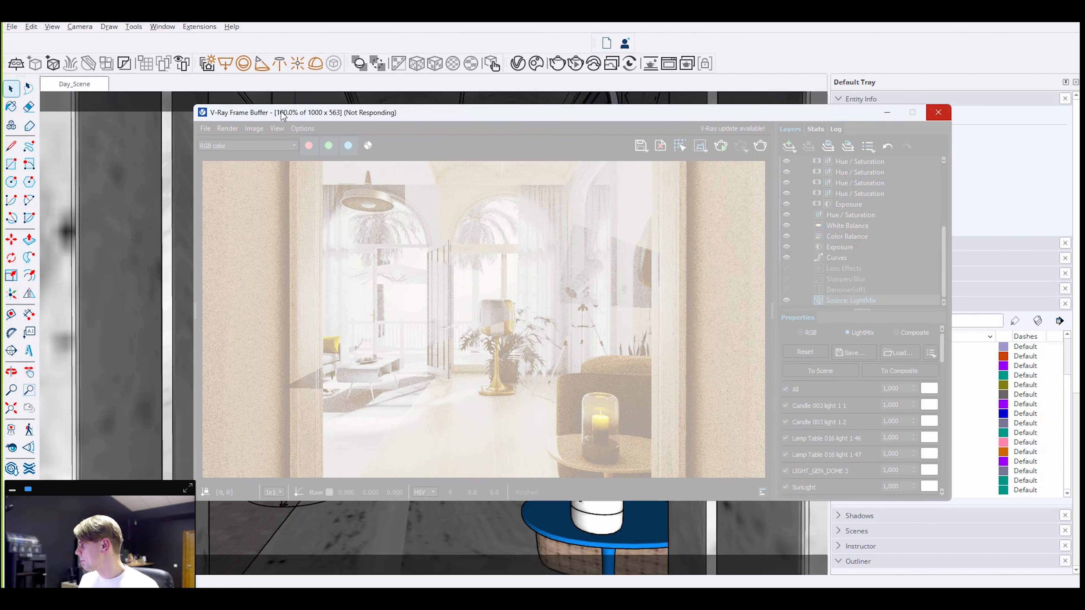
click(519, 63)
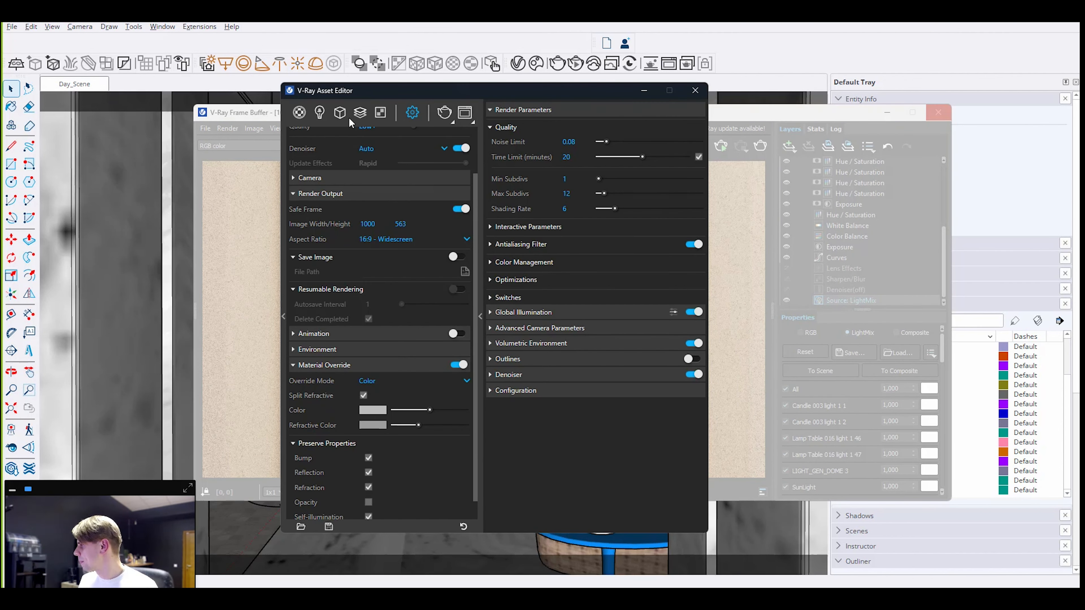
click(339, 113)
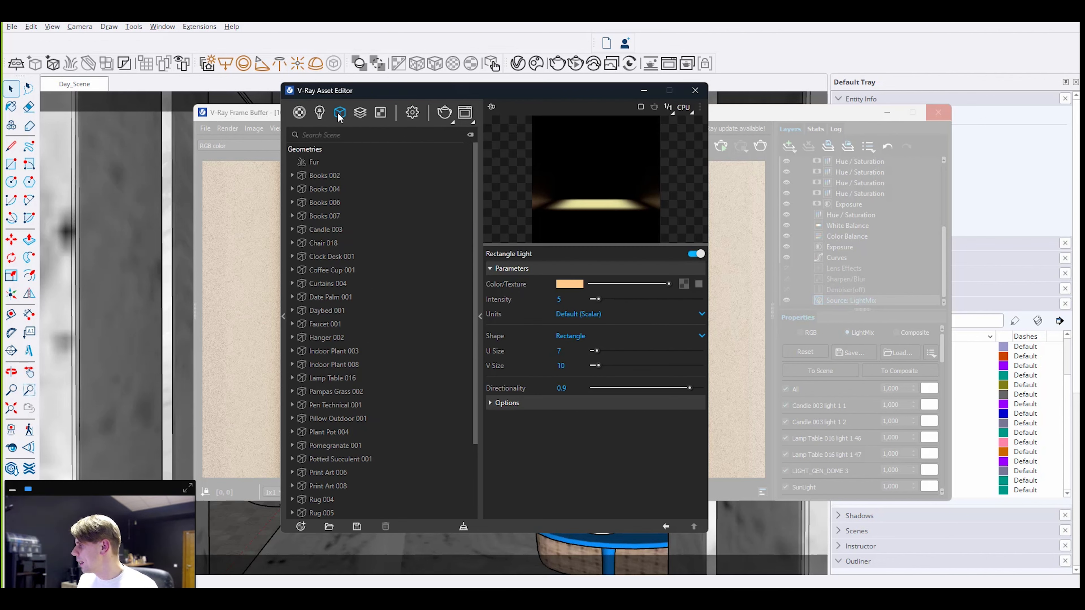
click(360, 114)
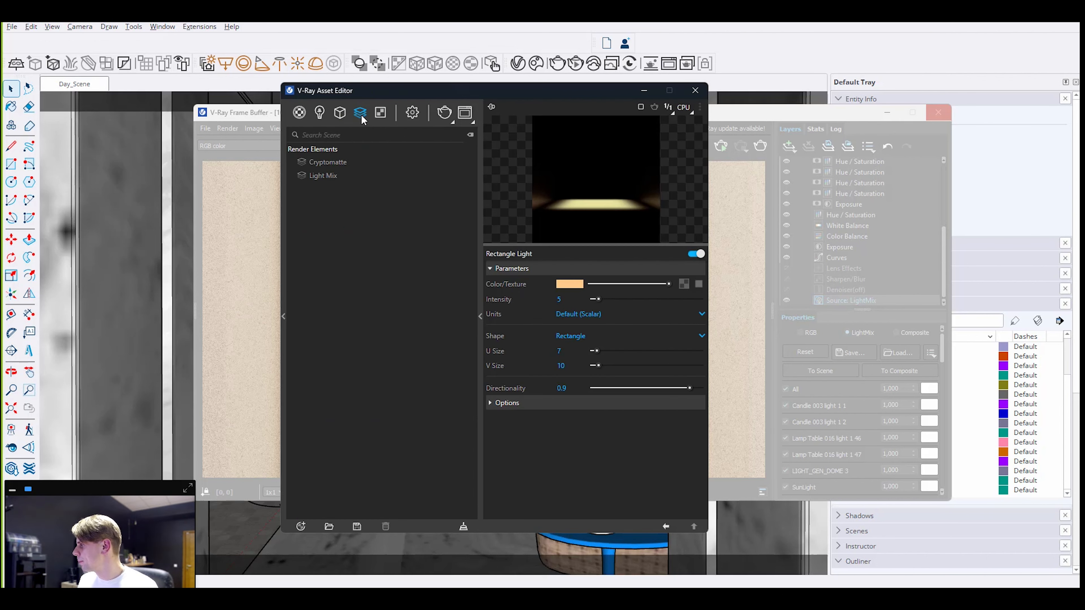
click(325, 176)
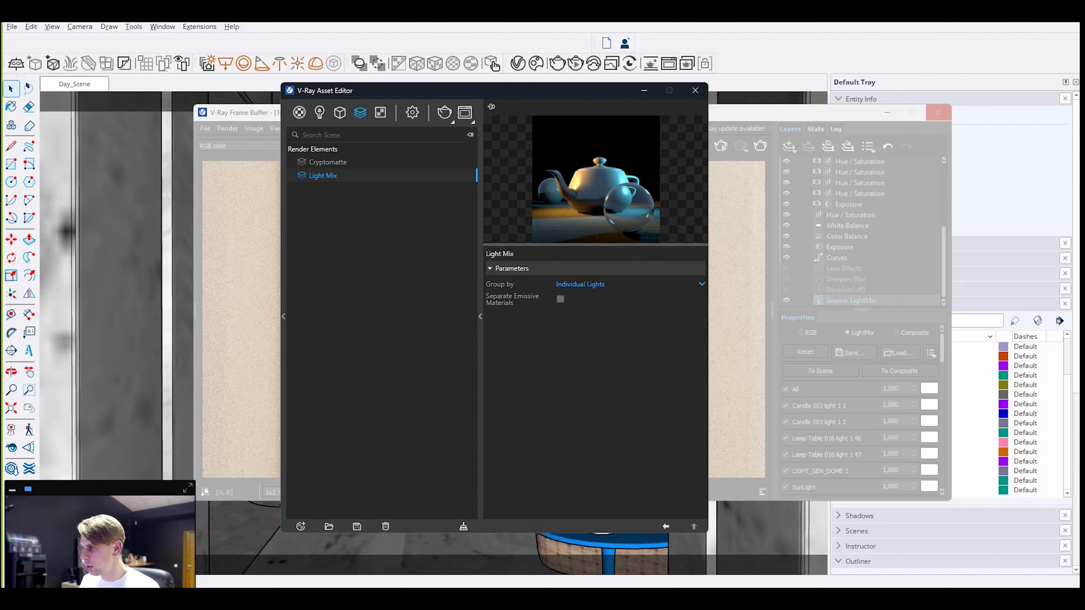
- Enable Separate Emissive Materials for the Light Mix render element
drag(593, 376, 560, 305)
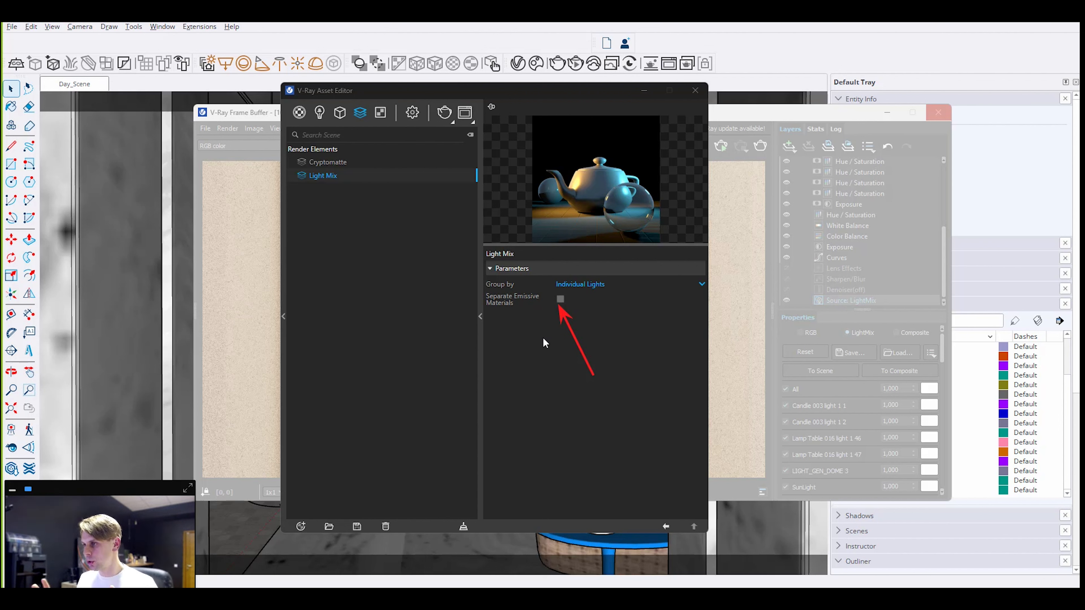
click(560, 300)
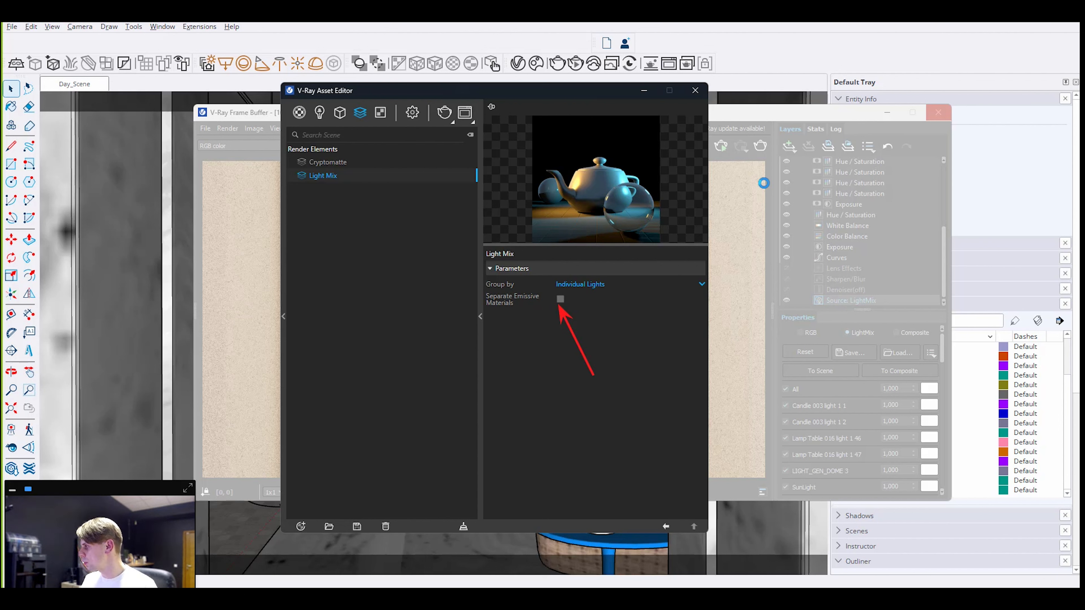
click(560, 299)
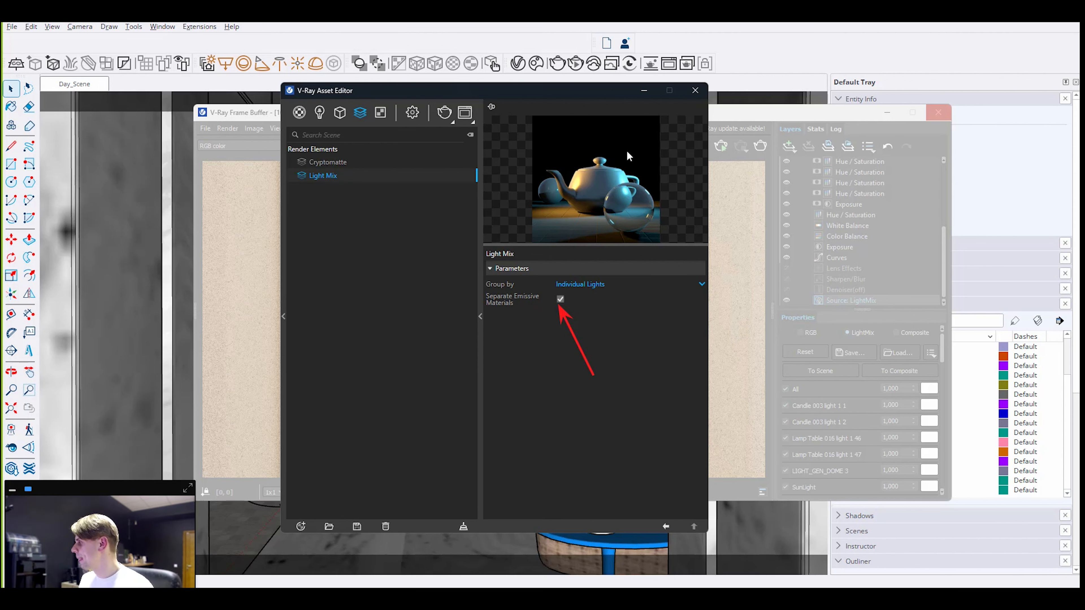
drag(616, 95, 625, 95)
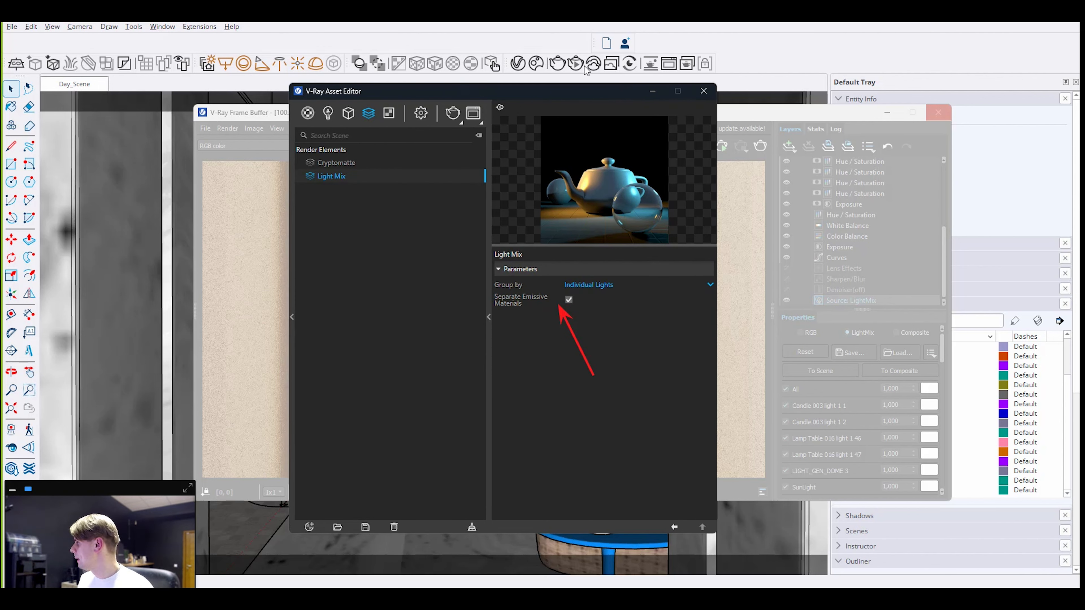
click(529, 63)
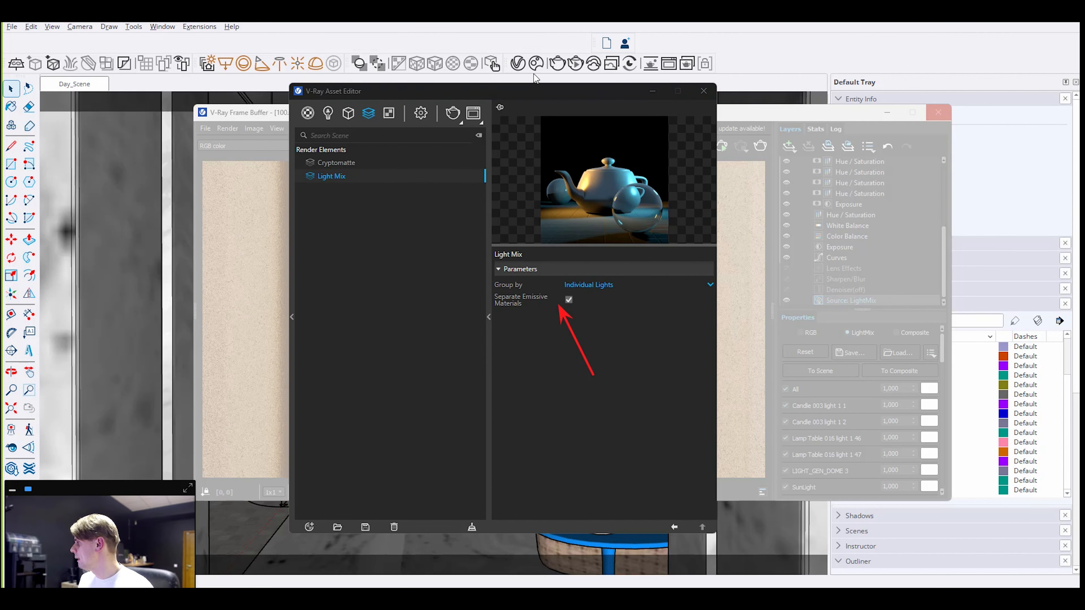
drag(536, 91, 620, 127)
click(495, 108)
drag(502, 119, 495, 149)
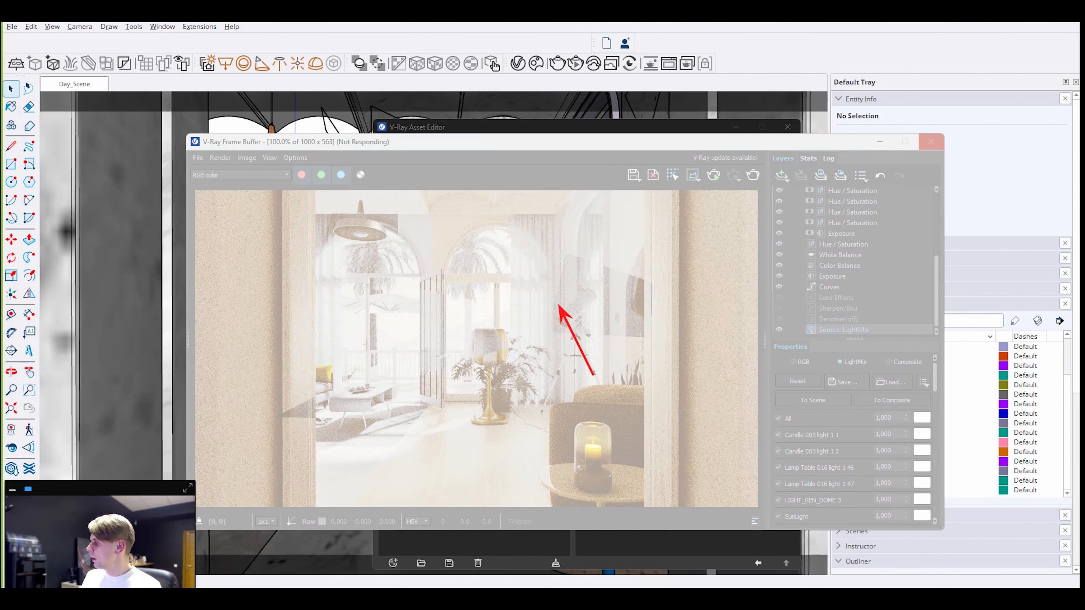
drag(600, 146, 560, 155)
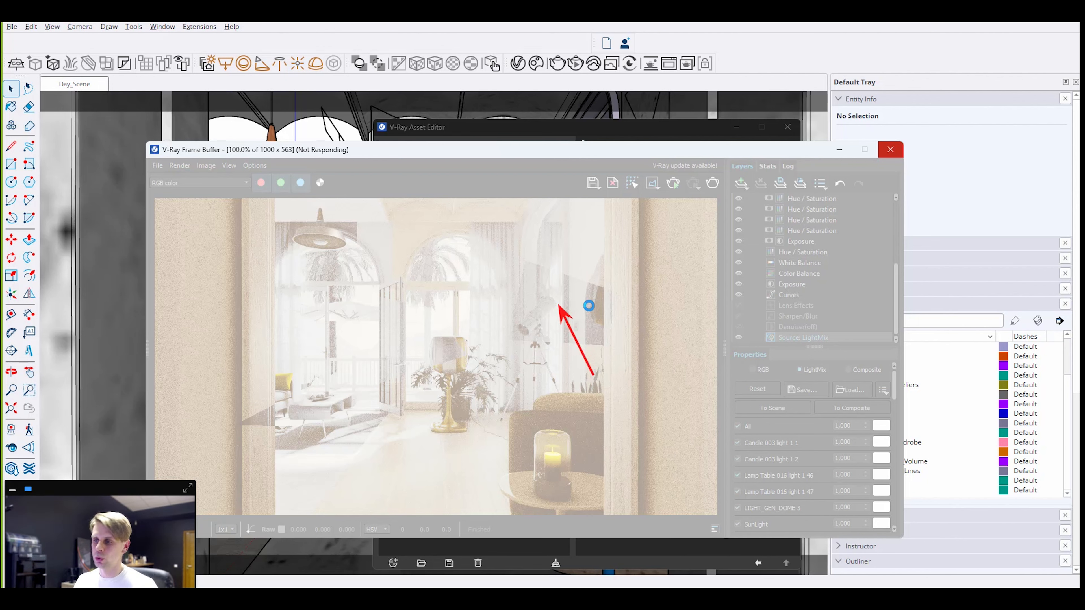
drag(597, 153, 621, 182)
drag(609, 132, 639, 127)
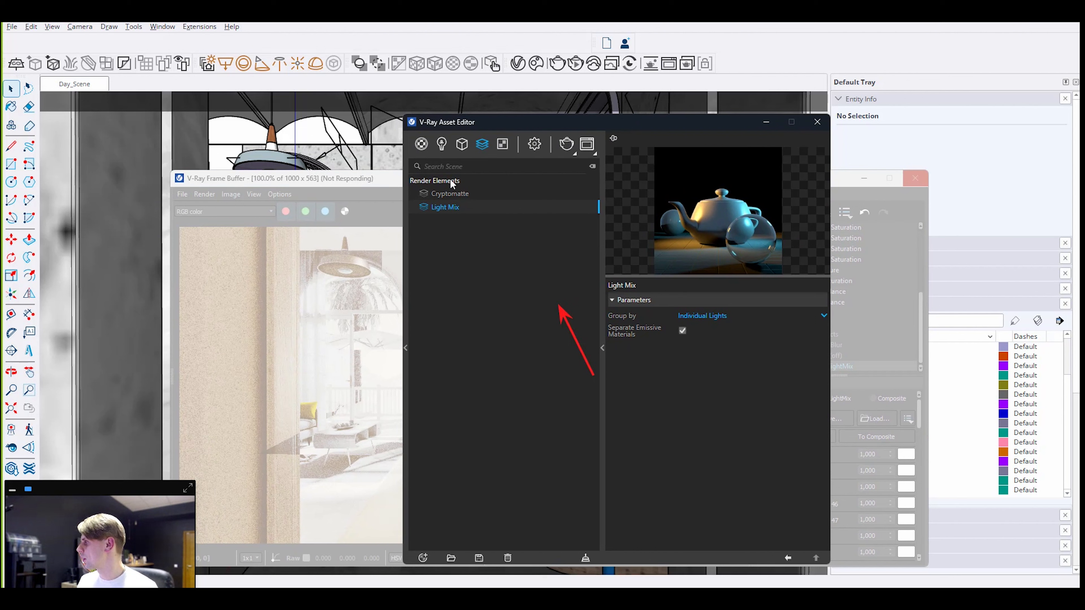
click(441, 144)
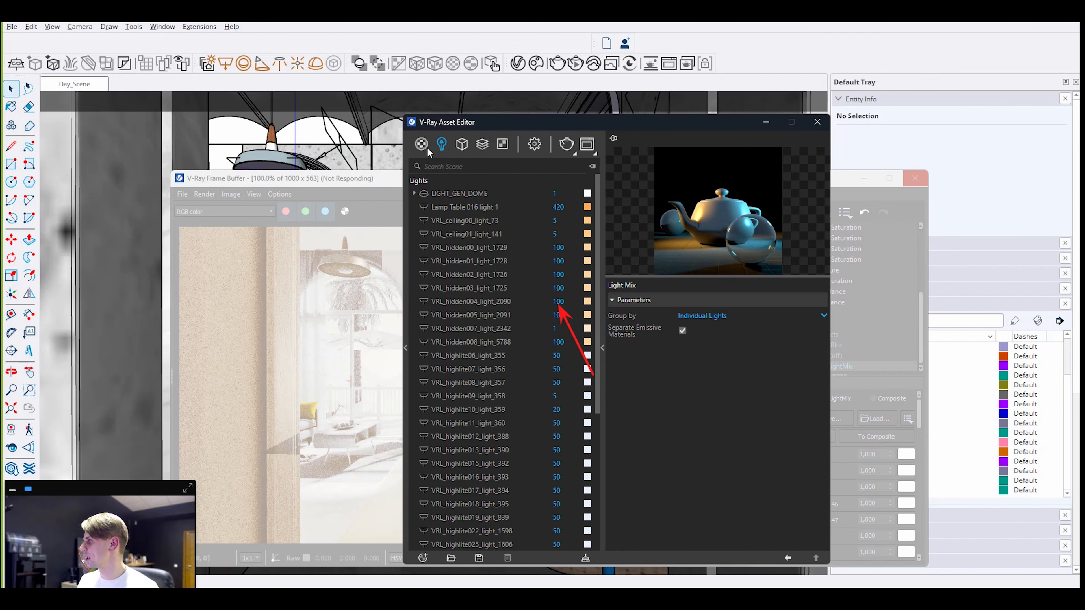
click(462, 145)
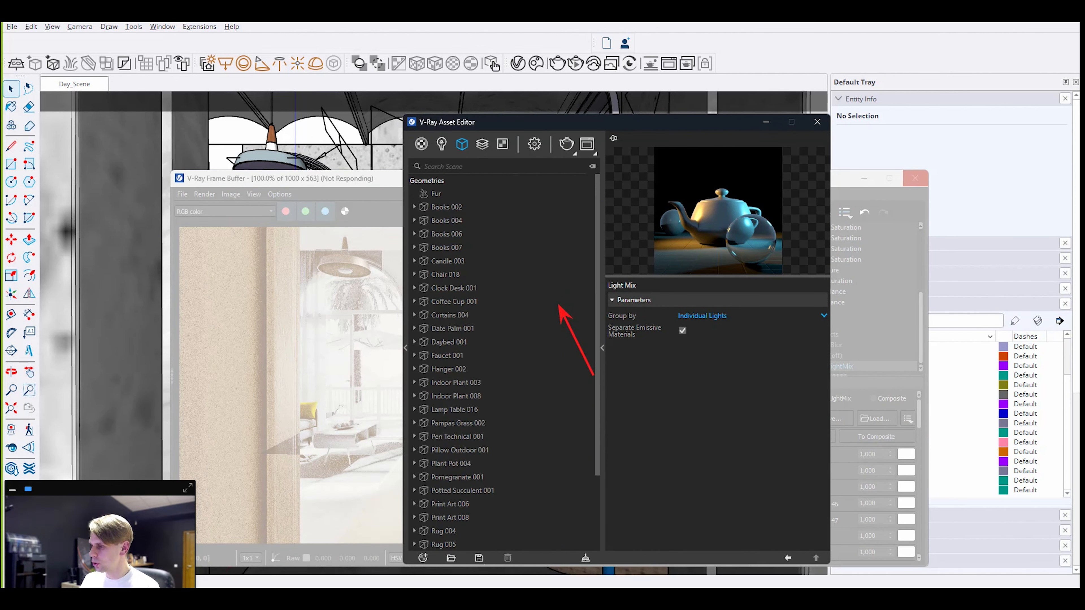
click(481, 144)
drag(500, 131, 524, 134)
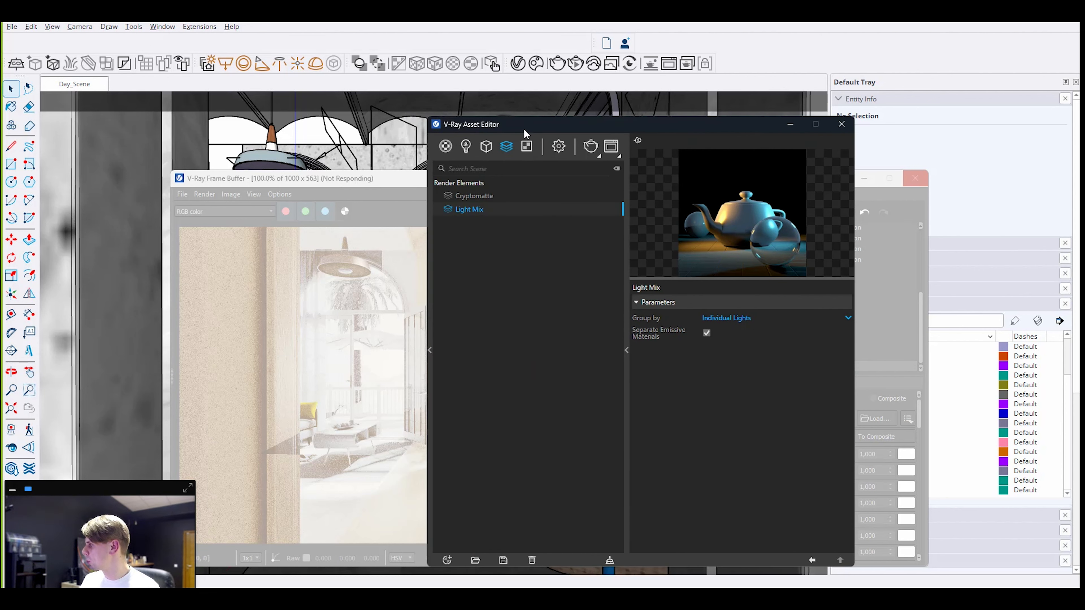
click(535, 68)
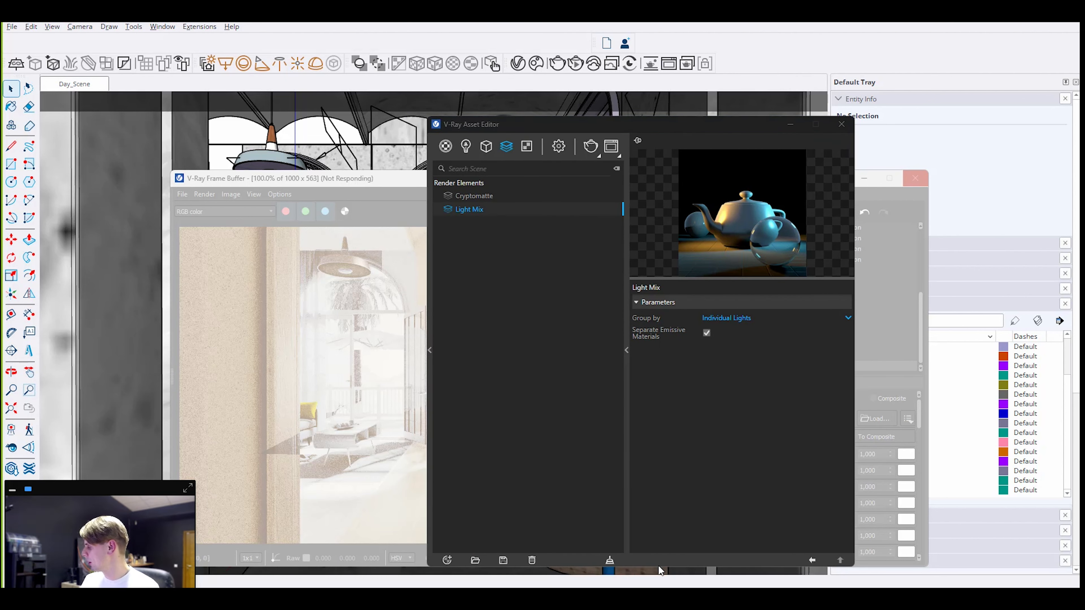
mouse_move(690, 596)
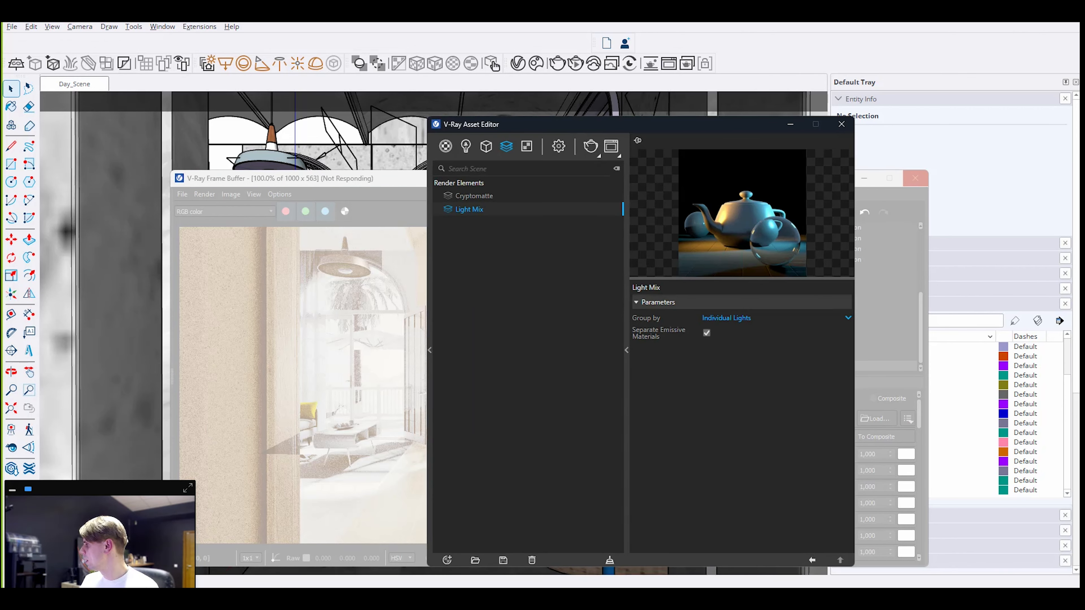
click(401, 180)
drag(401, 180, 457, 165)
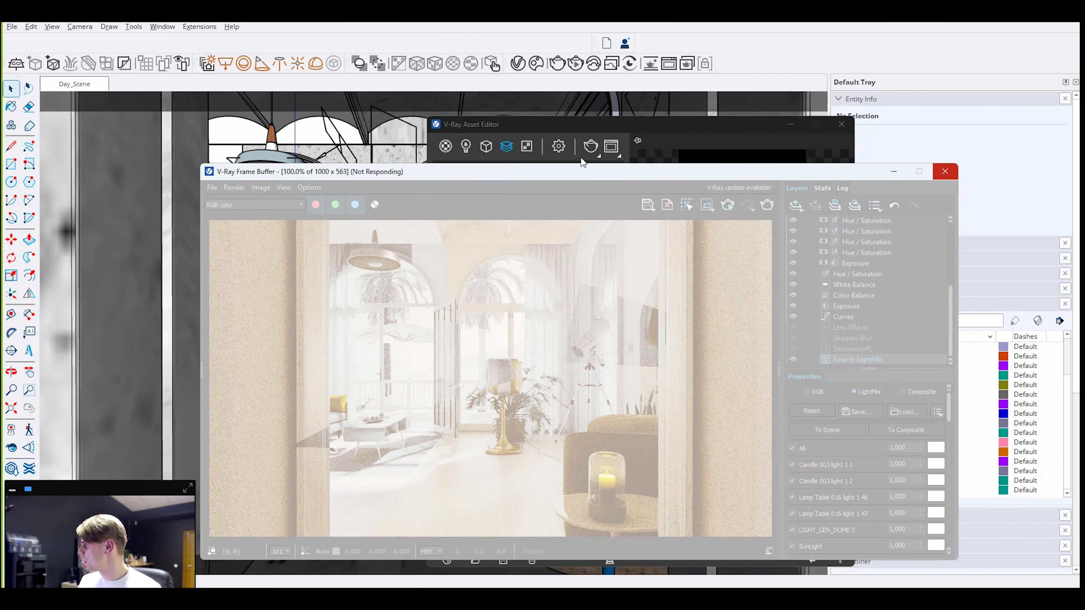
click(581, 157)
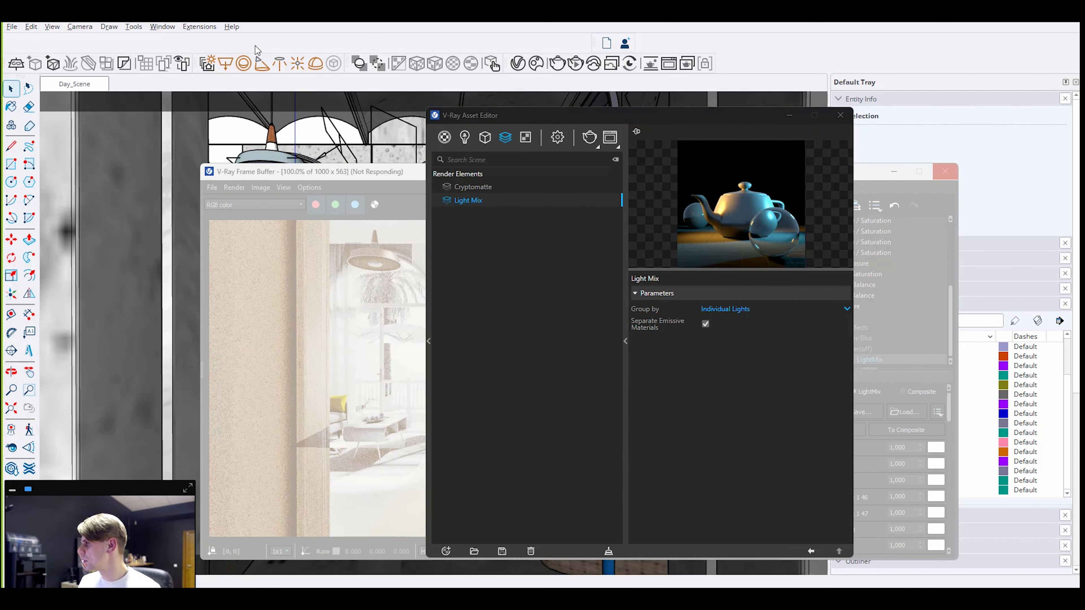
- Force the unresponsive SketchUp application to close
drag(370, 168, 381, 168)
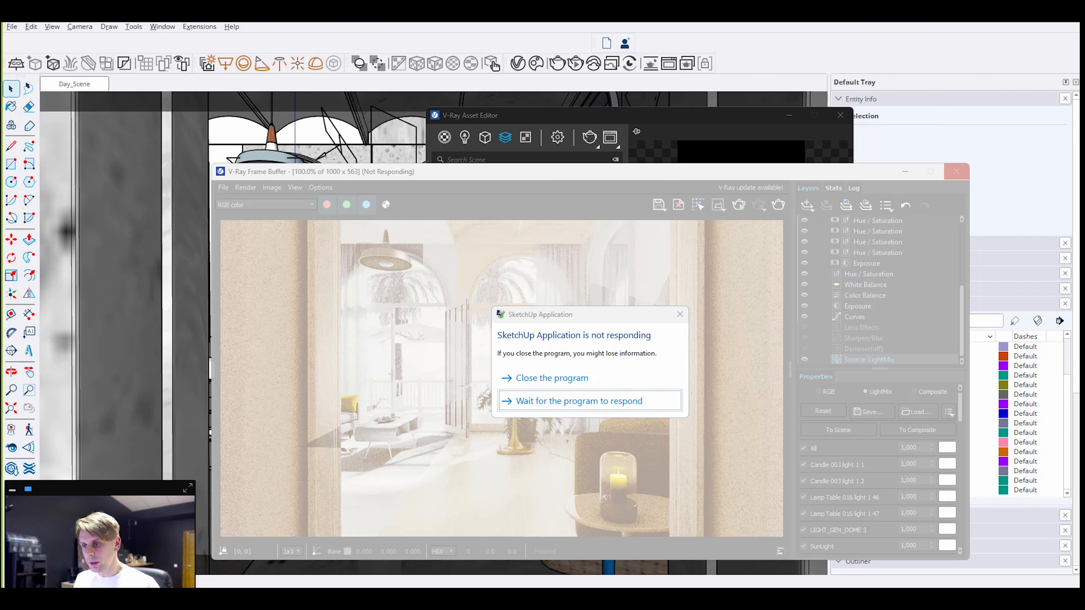
click(589, 401)
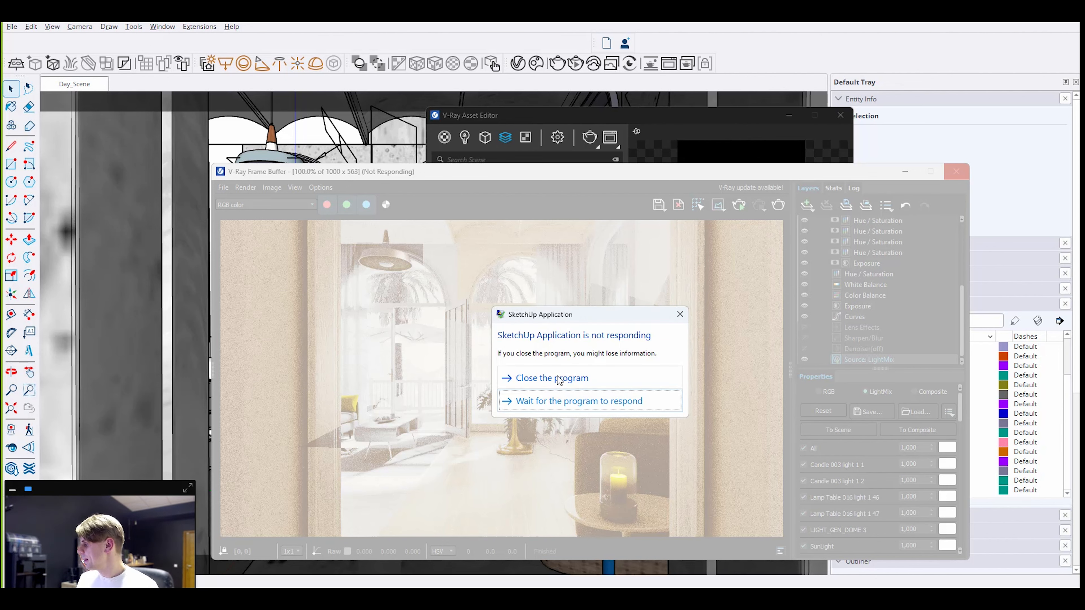
click(565, 379)
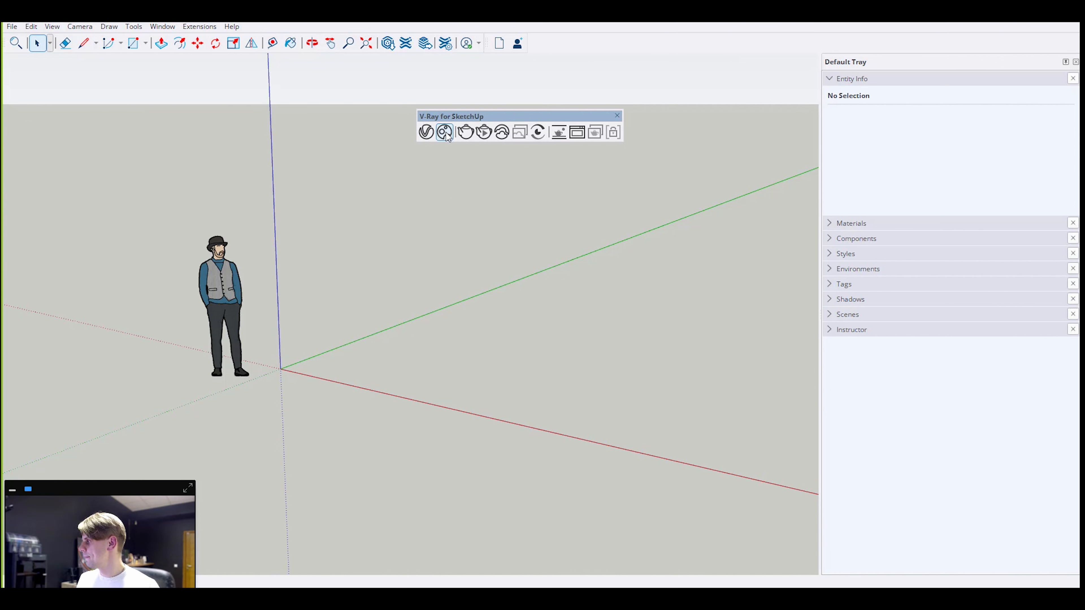
- Open the Chaos Cosmos Browser from a new SketchUp model and browse the Vegetation category of 3D Models
drag(3, 106, 361, 107)
drag(489, 275, 831, 275)
drag(484, 107, 473, 74)
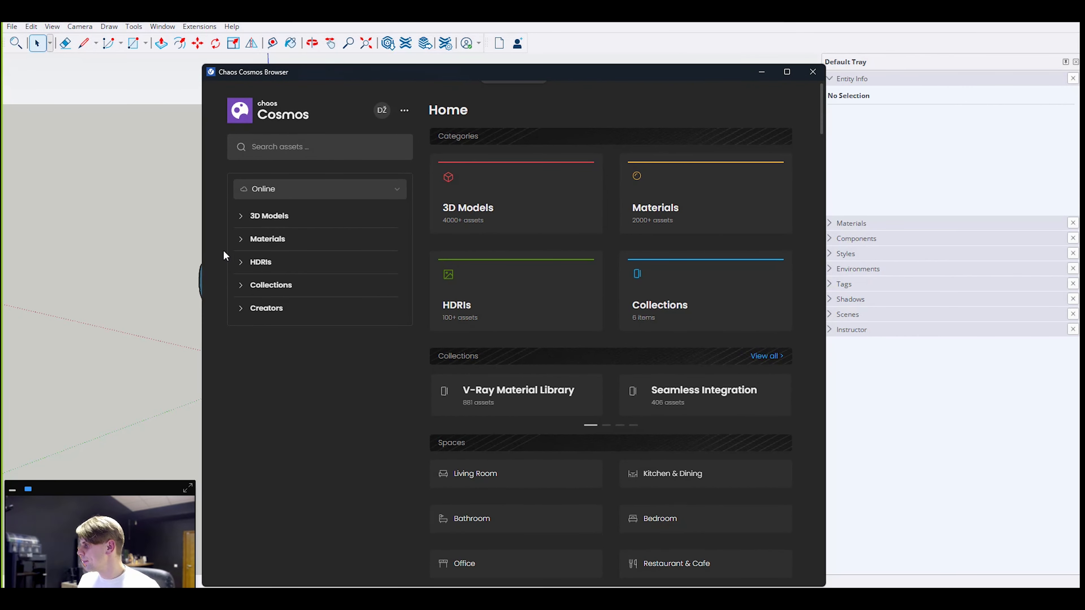
click(285, 222)
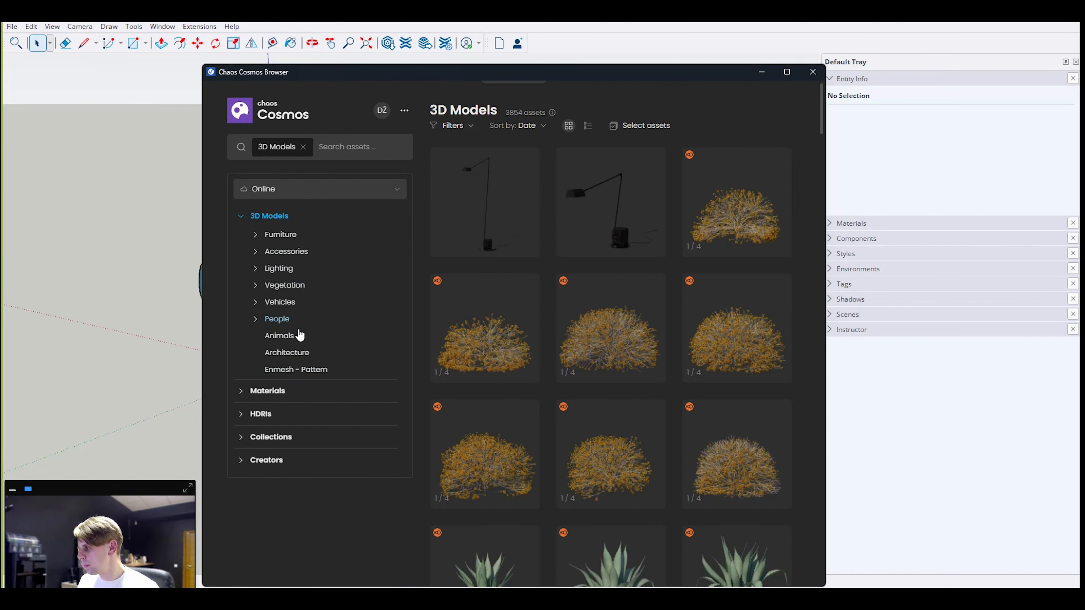
click(298, 290)
mouse_move(454, 162)
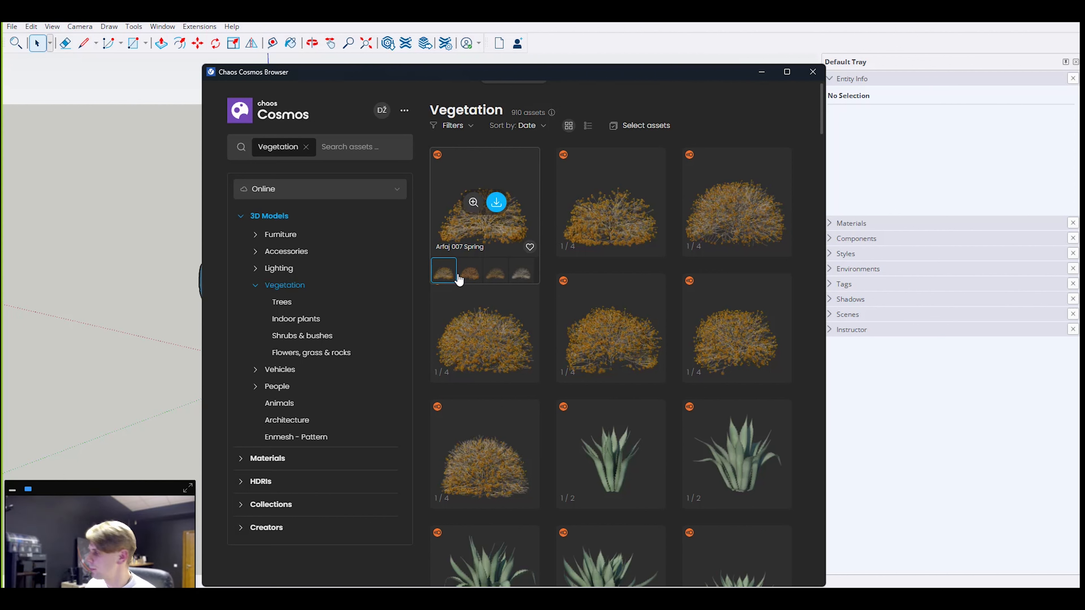
key(super+shift+s)
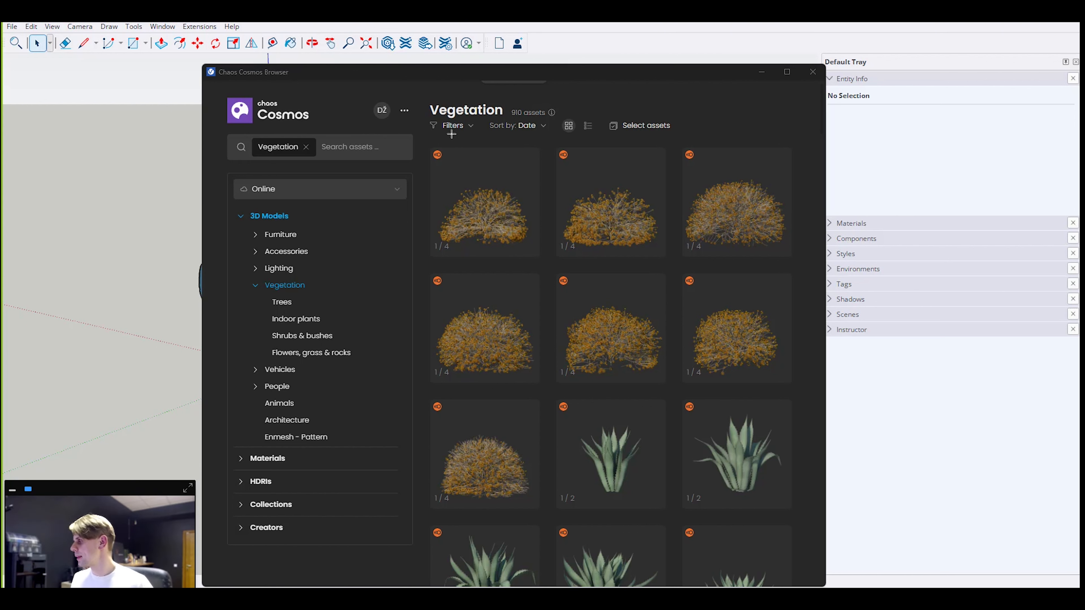
key(Escape)
- Place the V-Ray Objects toolbar in the viewport, create a Scatter geometry in the V-Ray Asset Editor and review its settings
drag(369, 68, 370, 239)
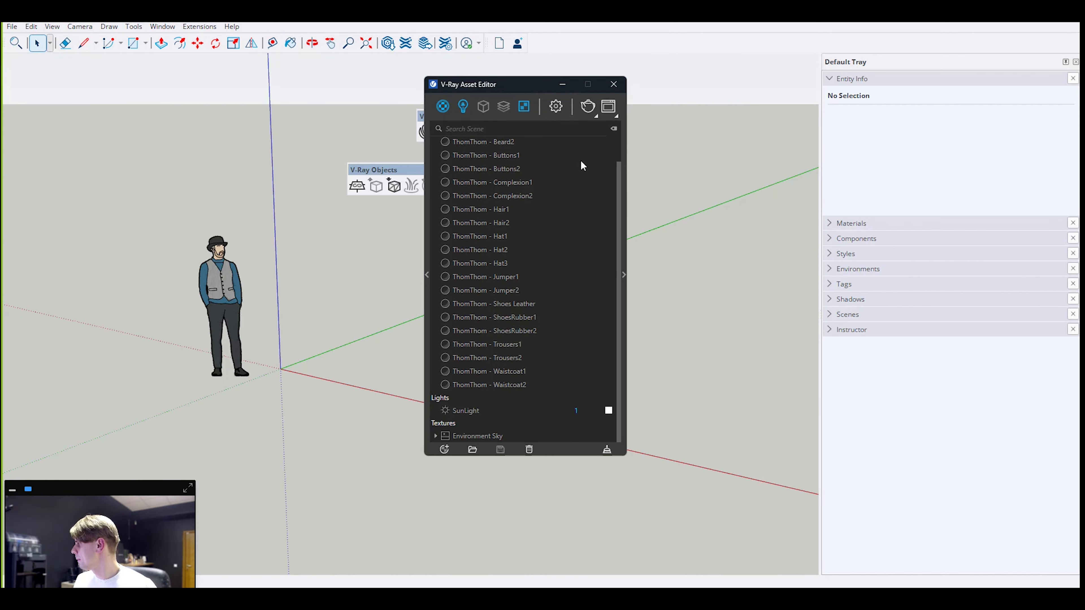
click(622, 171)
click(484, 106)
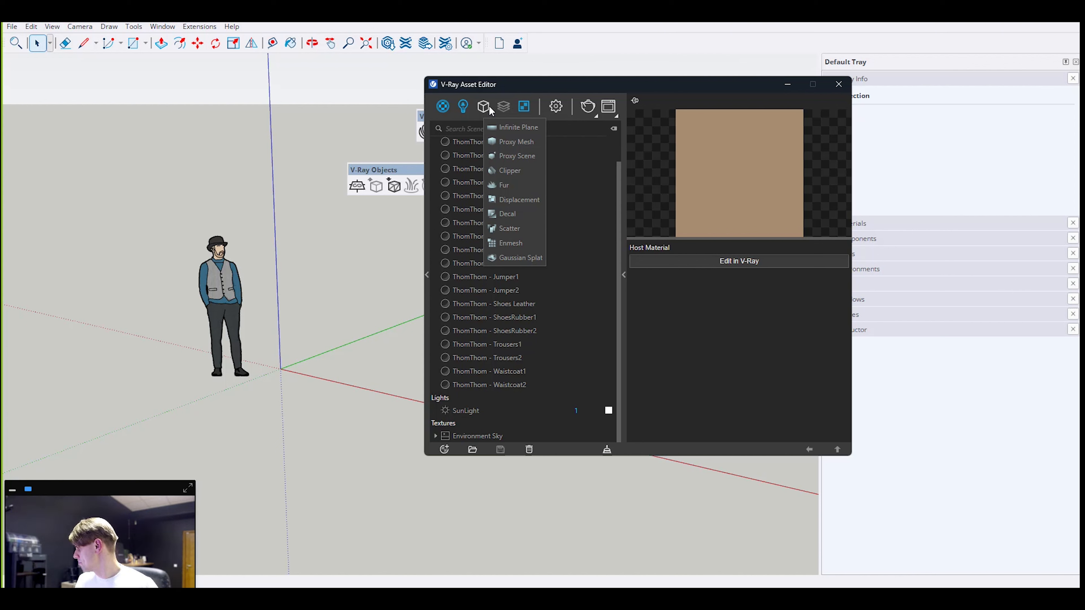
click(501, 228)
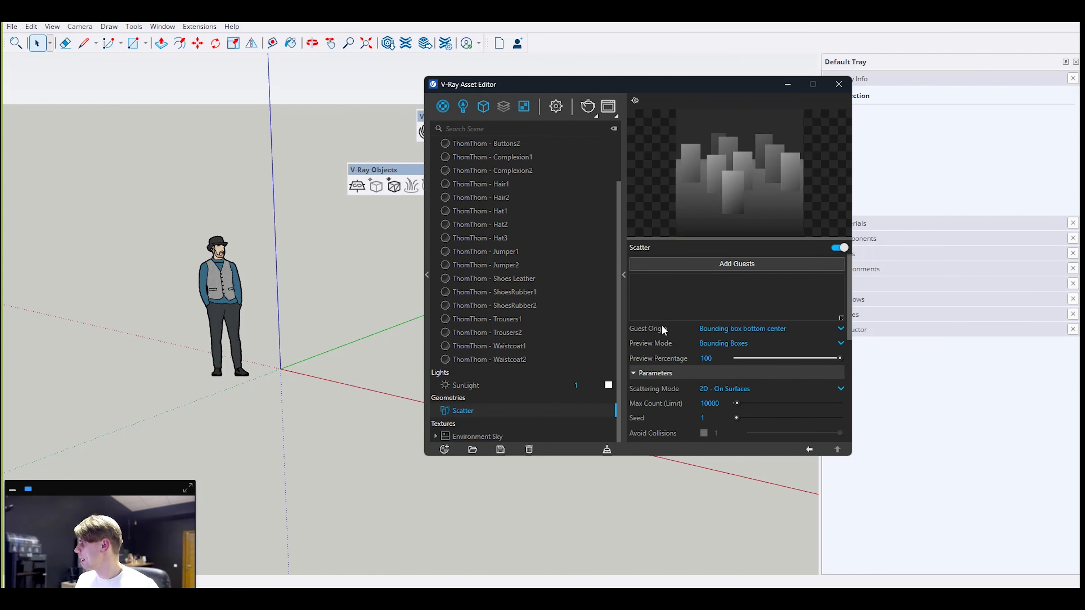
scroll(688, 307, down, 2)
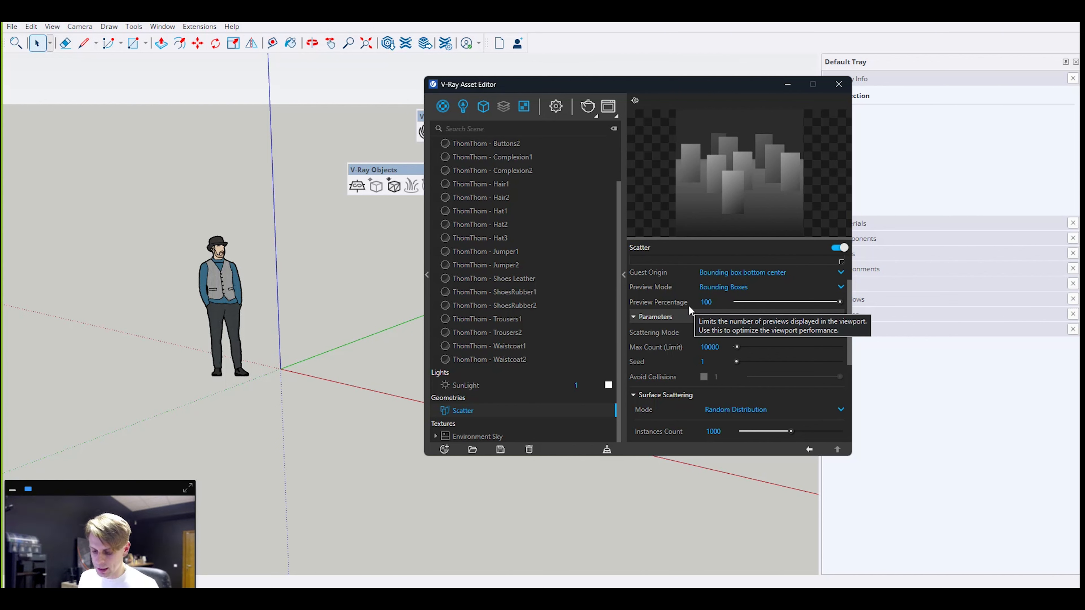
scroll(689, 306, up, 2)
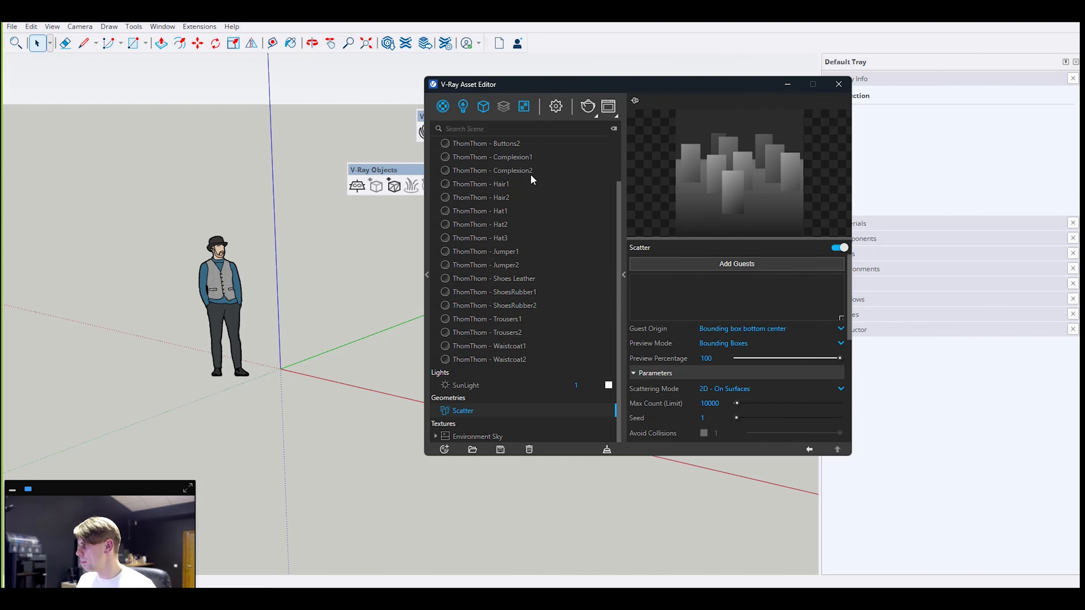
- Reposition the floating V-Ray for SketchUp toolbar and bring the Asset Editor with the Scatter settings back into view
drag(420, 116, 399, 116)
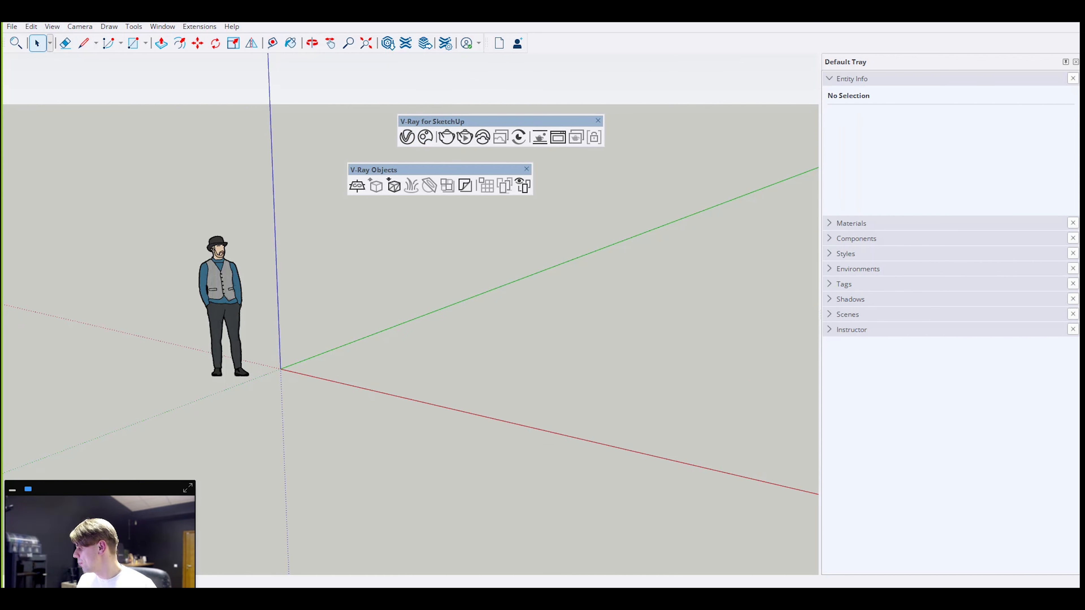
key(alt+Tab)
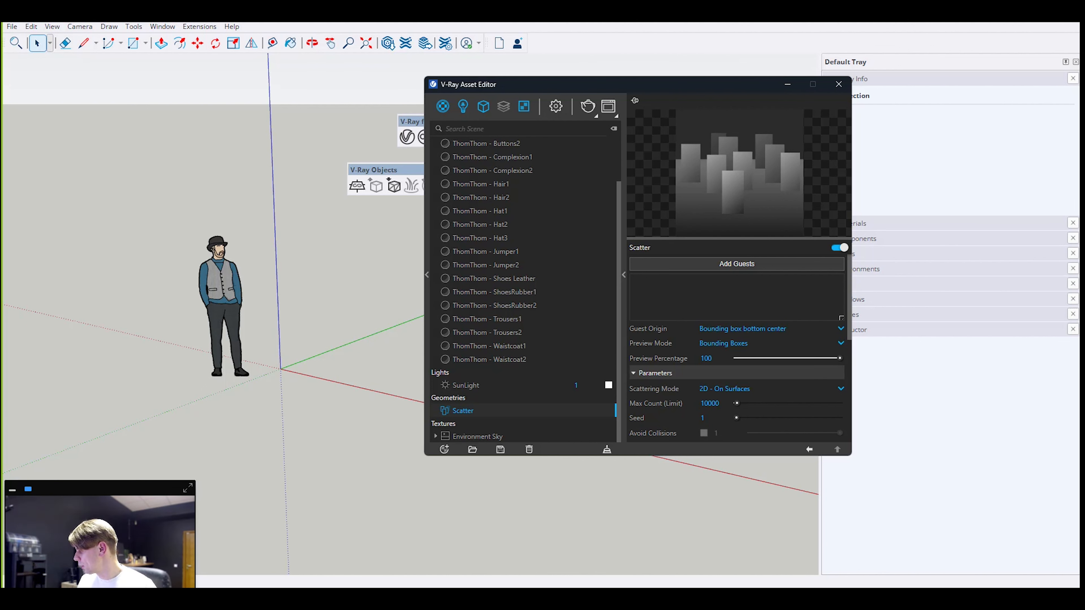
- Bring the V-Ray Asset Editor back in front of the SketchUp model and reposition its window
click(424, 138)
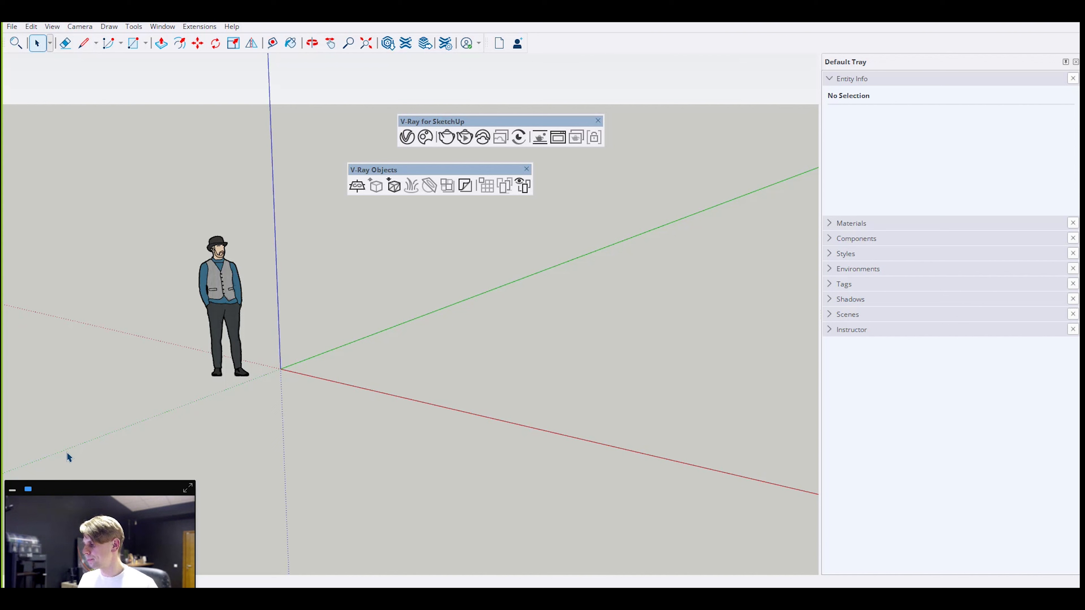
key(alt+Tab)
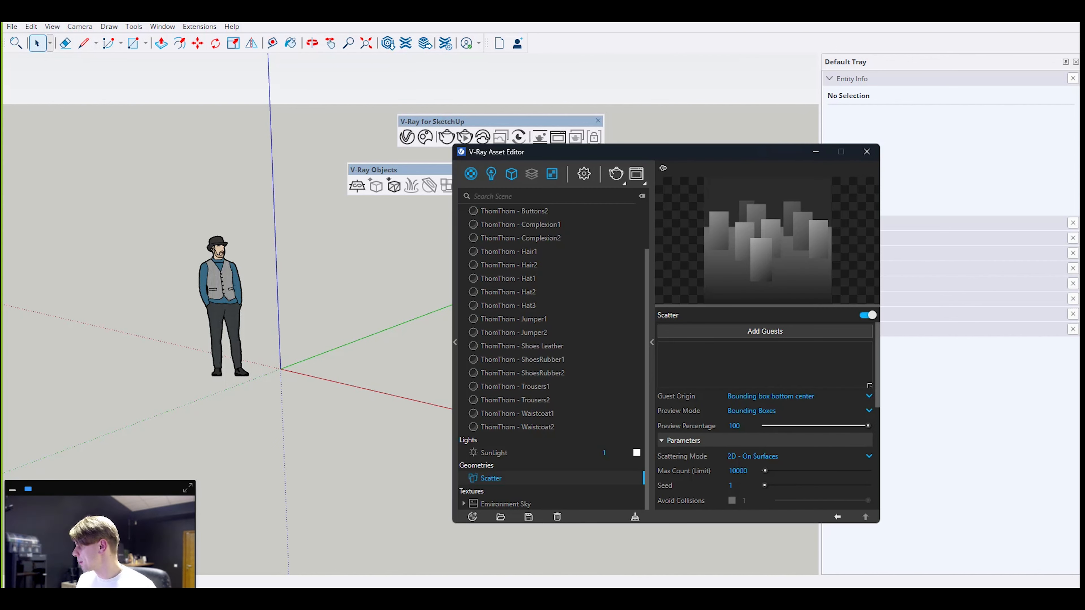
drag(569, 155, 578, 155)
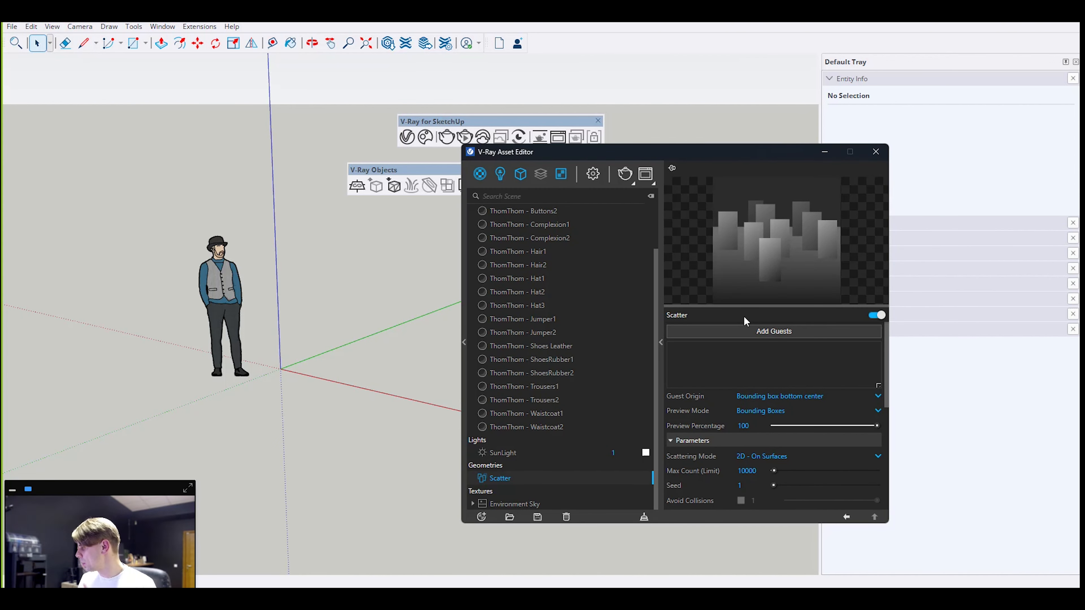
scroll(712, 570, down, 1)
- Return to the Chaos Cosmos Browser, reposition it and look through the Vegetation assets, from shrubs and agaves to acacia trees
click(713, 599)
click(691, 599)
drag(634, 240, 557, 93)
mouse_move(378, 238)
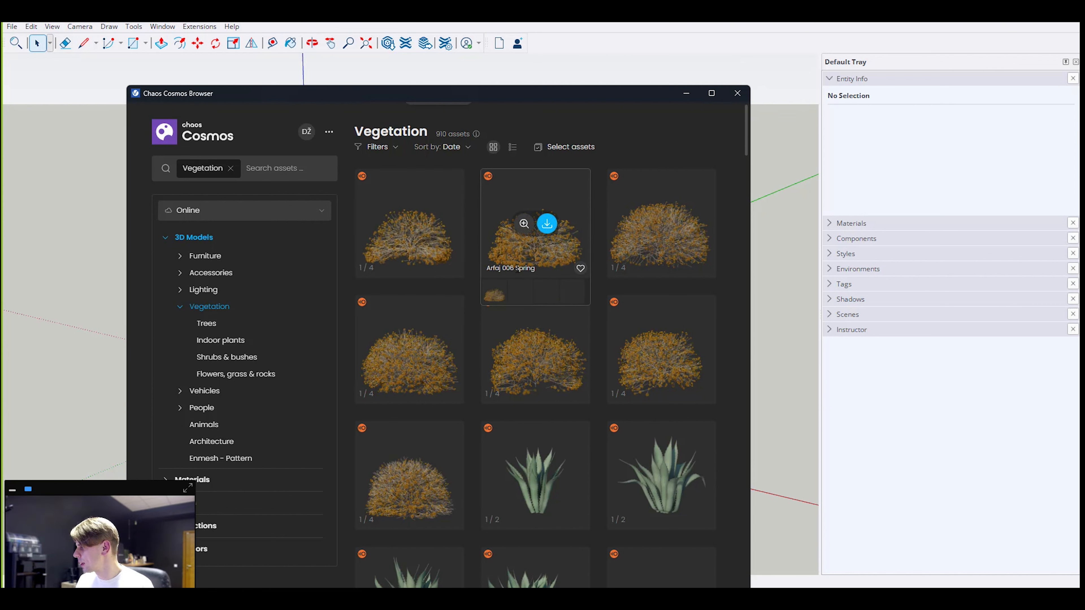
scroll(536, 376, down, 1)
scroll(534, 375, down, 3)
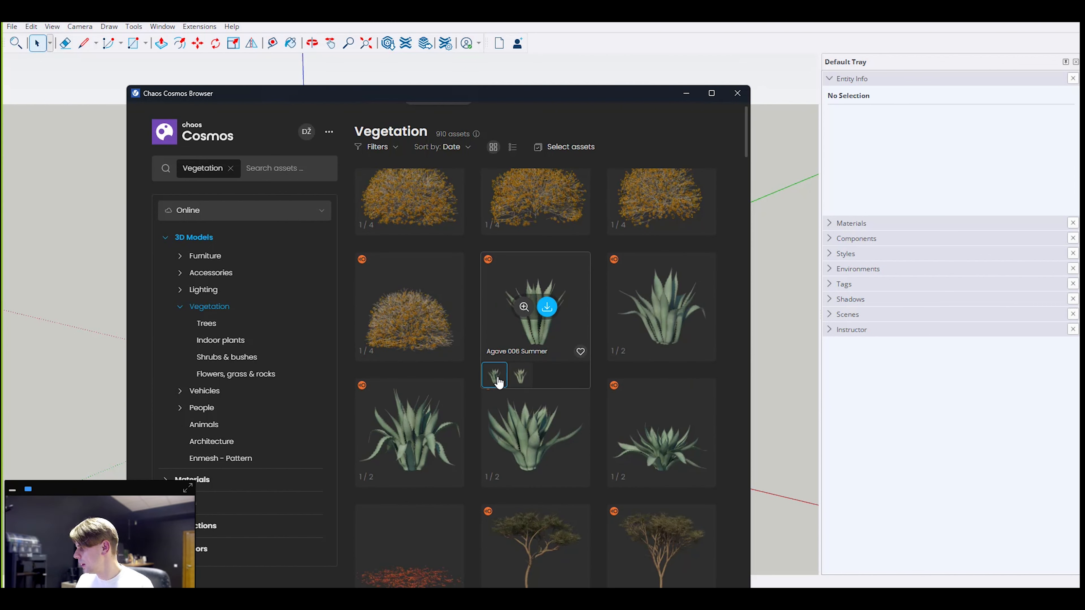
scroll(694, 349, down, 3)
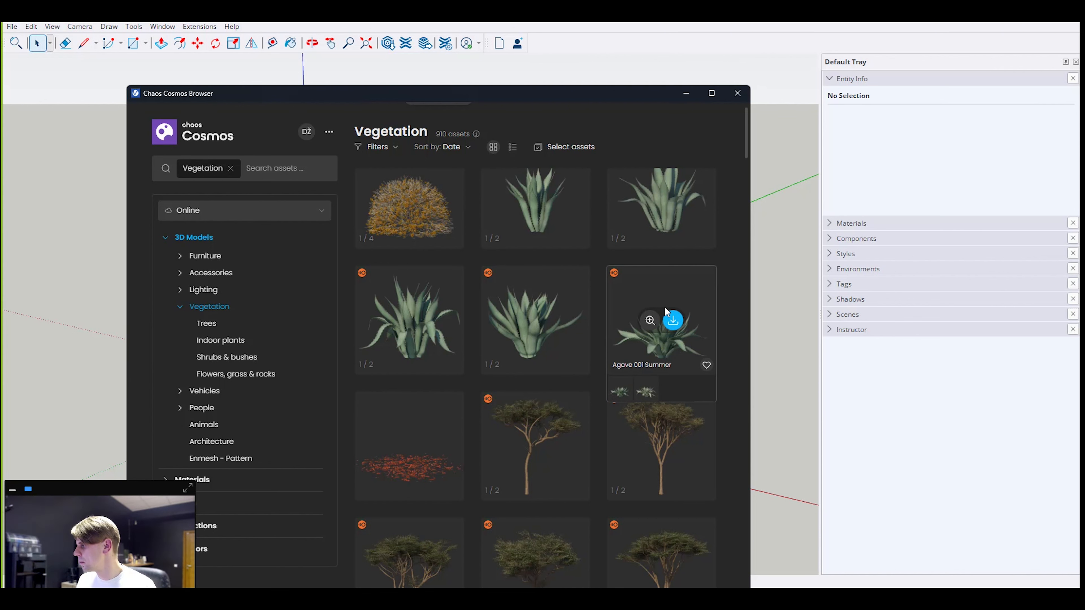
scroll(618, 360, down, 5)
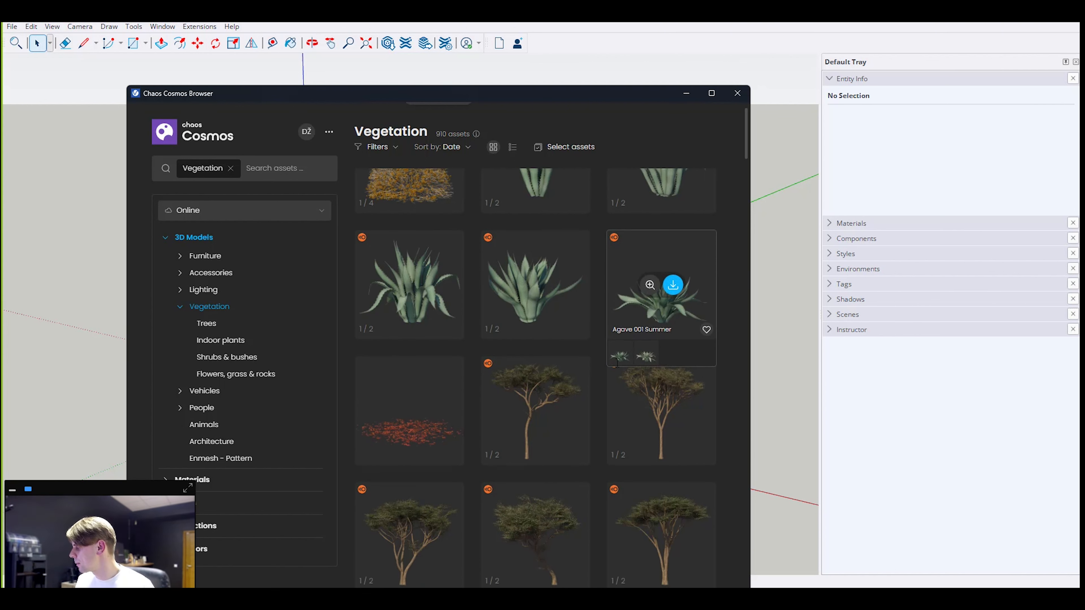
mouse_move(614, 301)
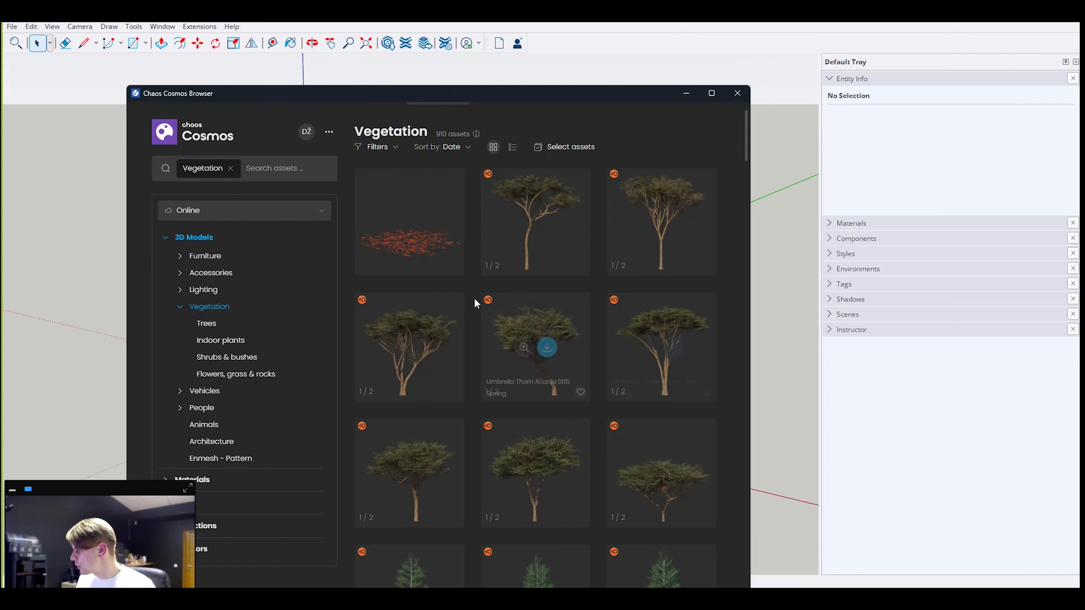
mouse_move(489, 303)
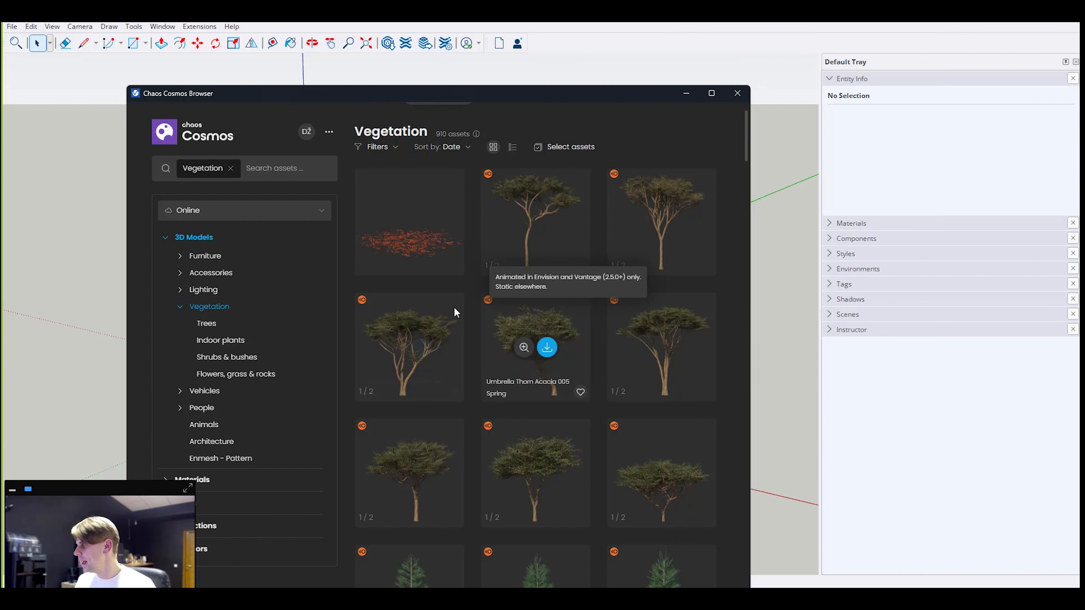
- Replace the Vegetation filter with the Lighting category and preview the Lamp Table 027 asset's details
click(231, 168)
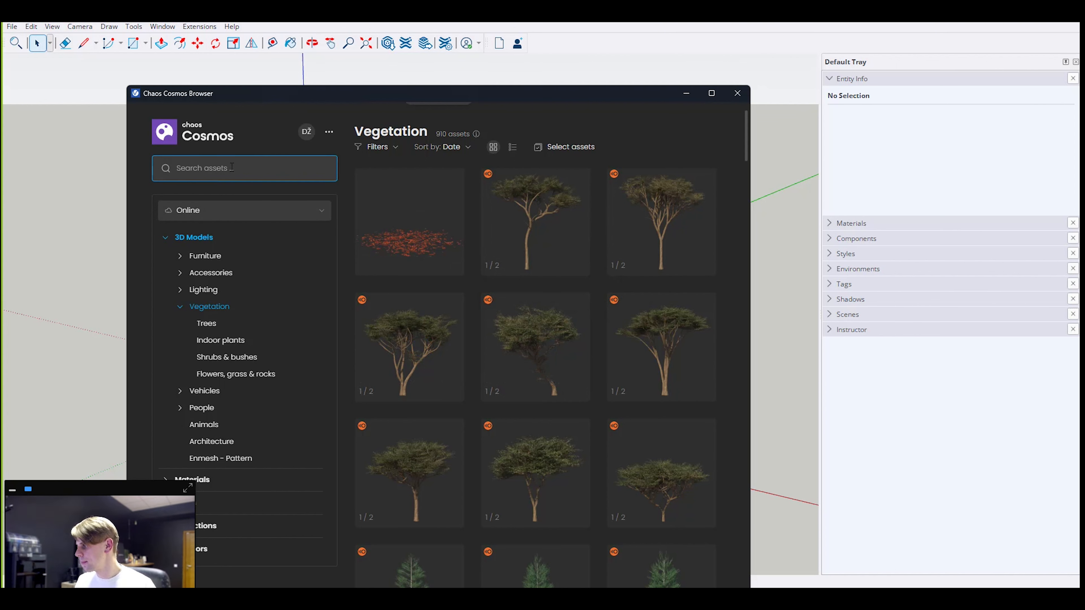
click(214, 290)
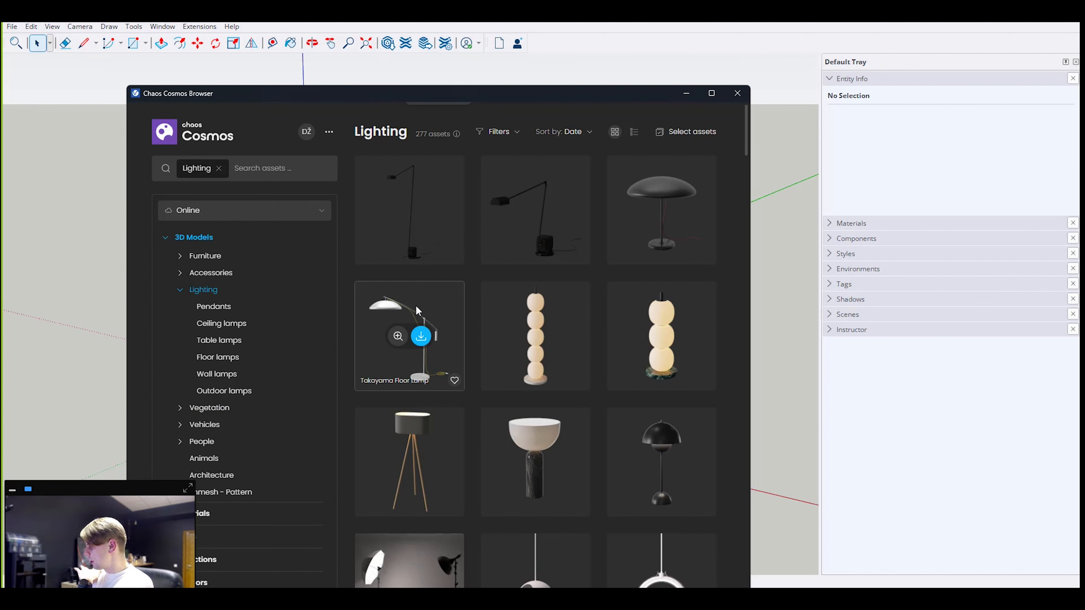
scroll(529, 372, down, 3)
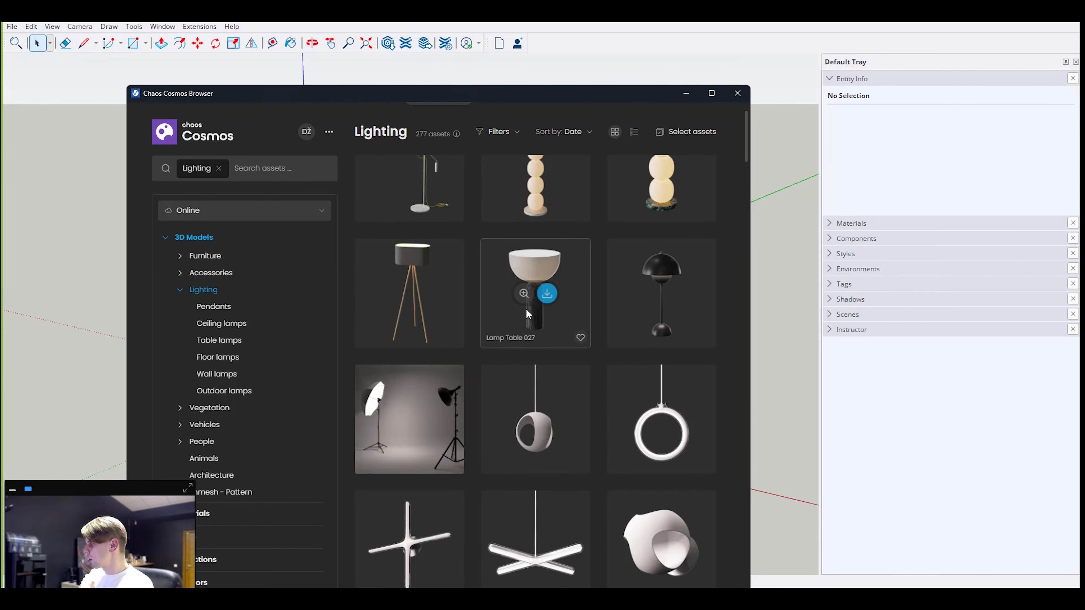
click(525, 295)
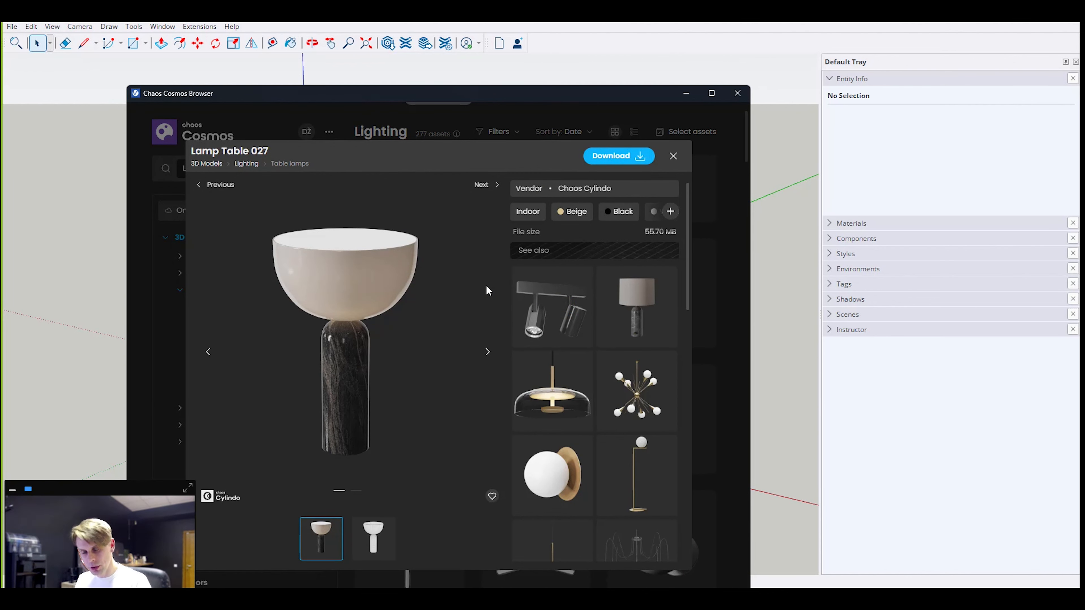
click(673, 157)
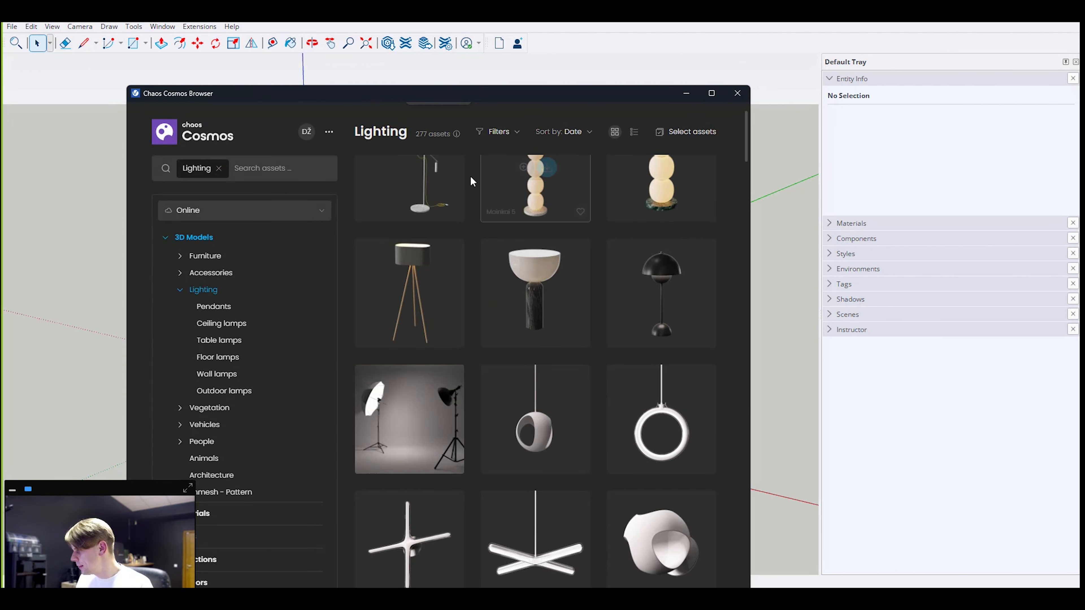
- Browse the remaining Lighting assets and narrow them to the Pendants subcategory to examine the available pendant lamps
scroll(533, 406, down, 5)
scroll(537, 419, down, 5)
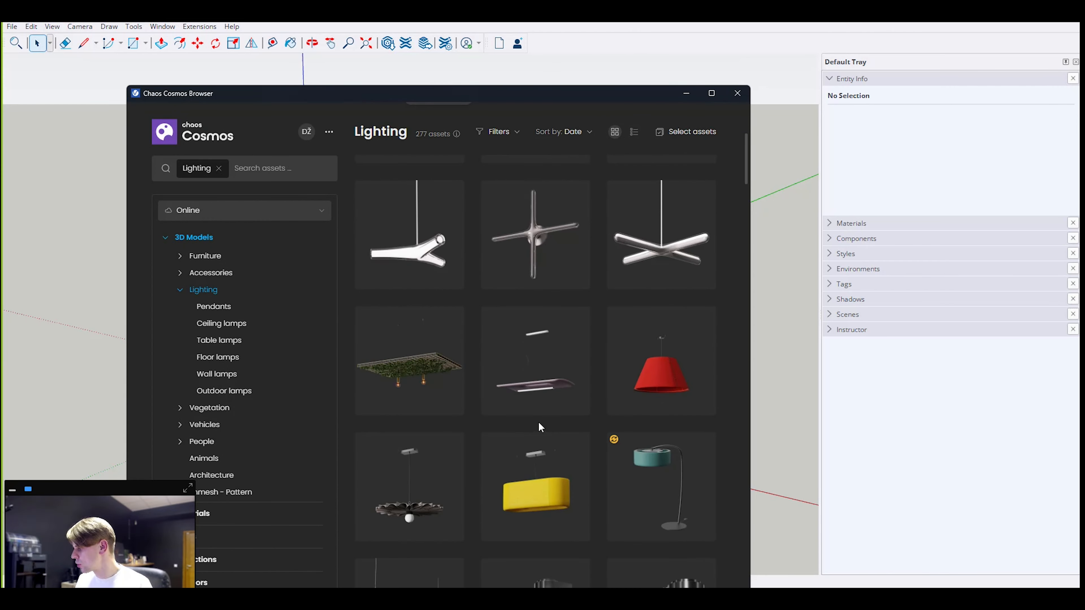
click(214, 307)
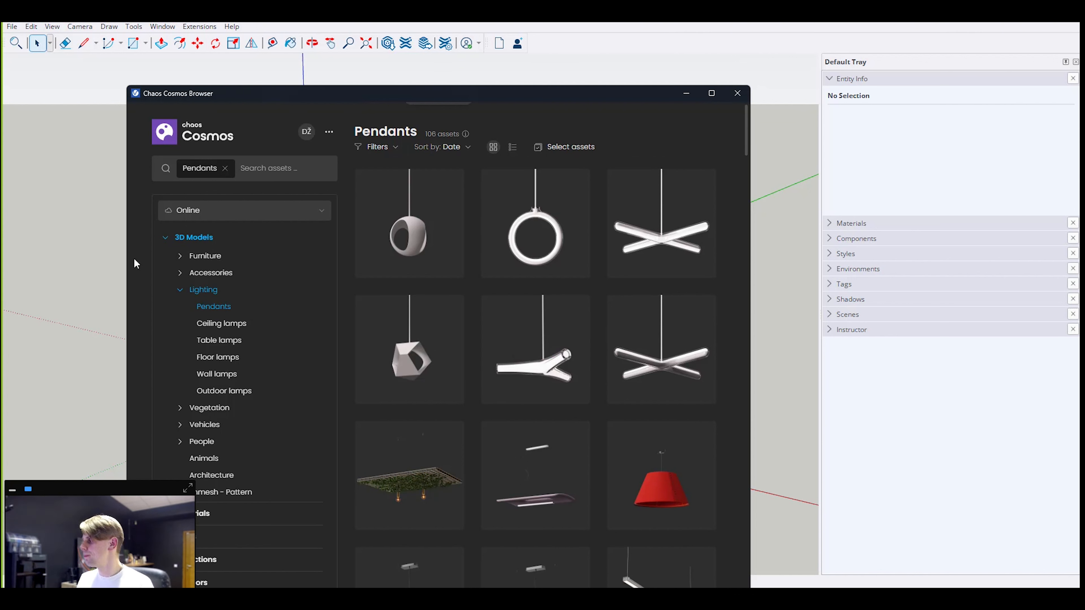
scroll(568, 291, down, 10)
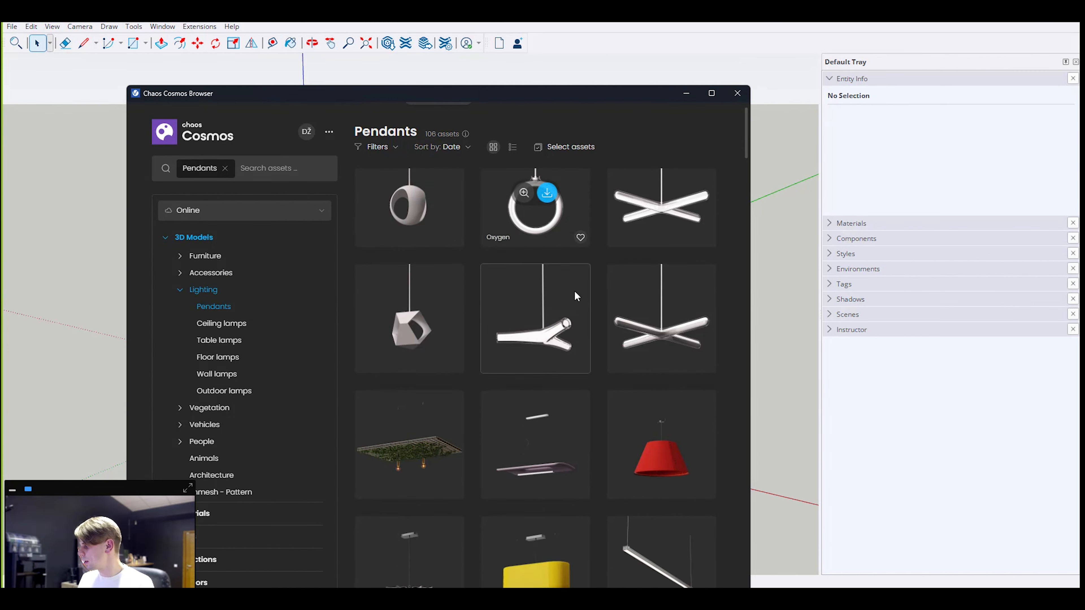
scroll(567, 295, down, 6)
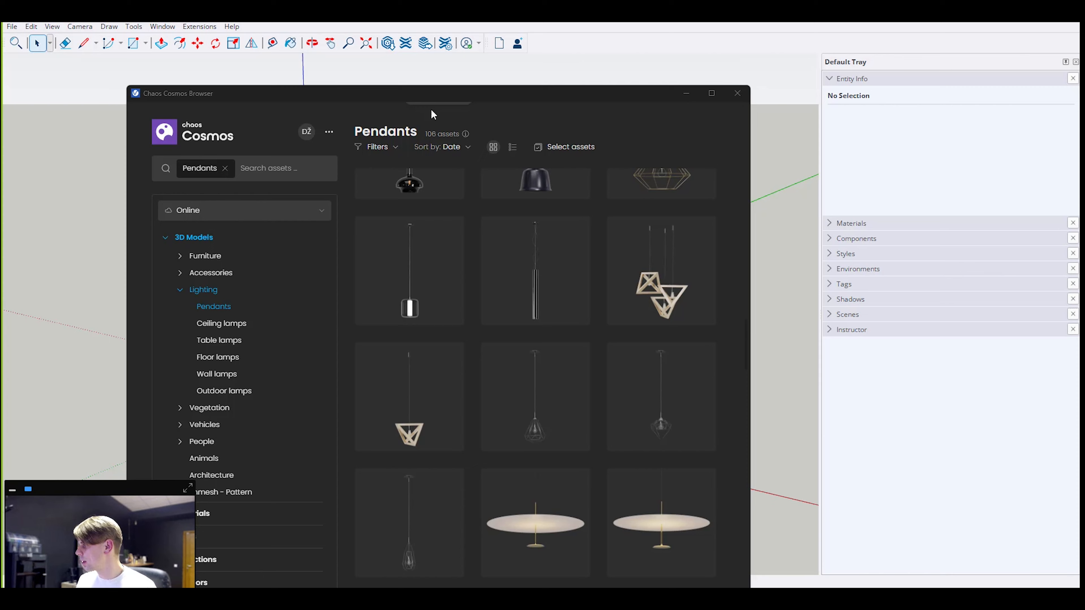
drag(366, 86, 370, 63)
scroll(493, 434, down, 3)
scroll(536, 482, down, 15)
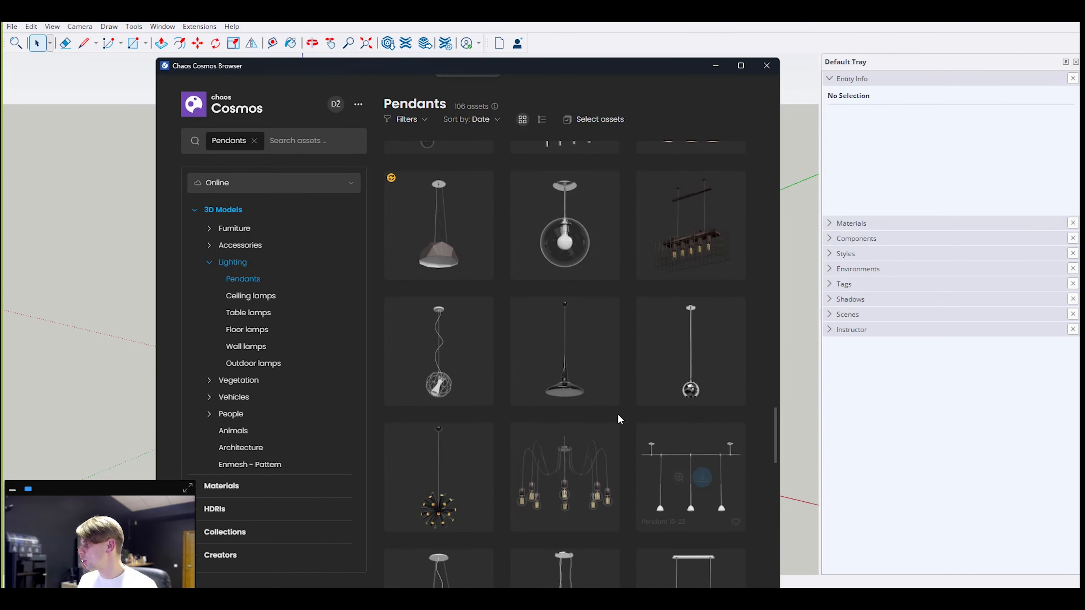
mouse_move(467, 231)
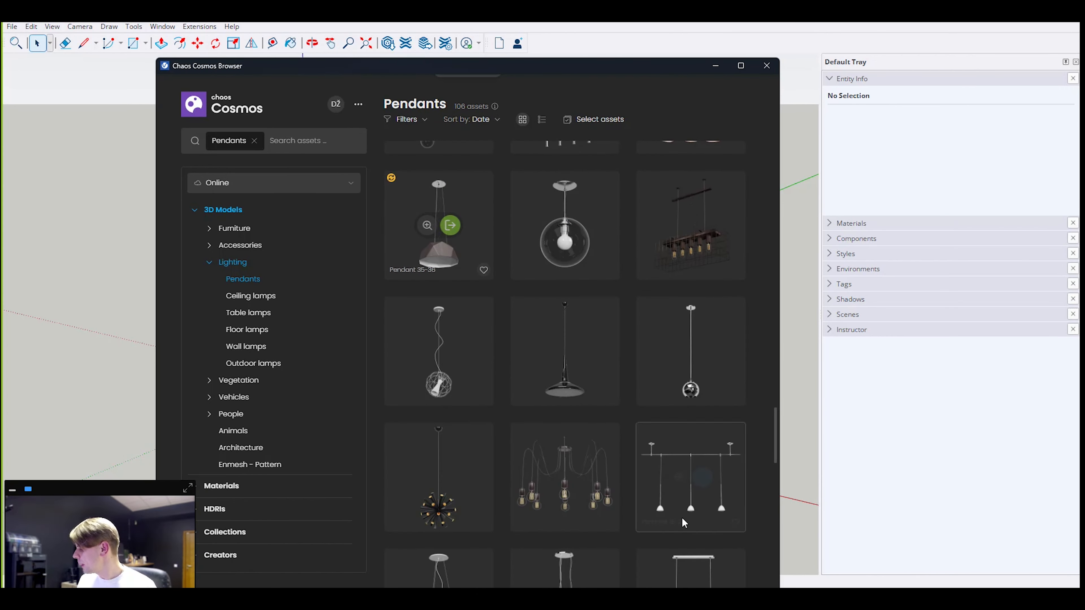
mouse_move(704, 362)
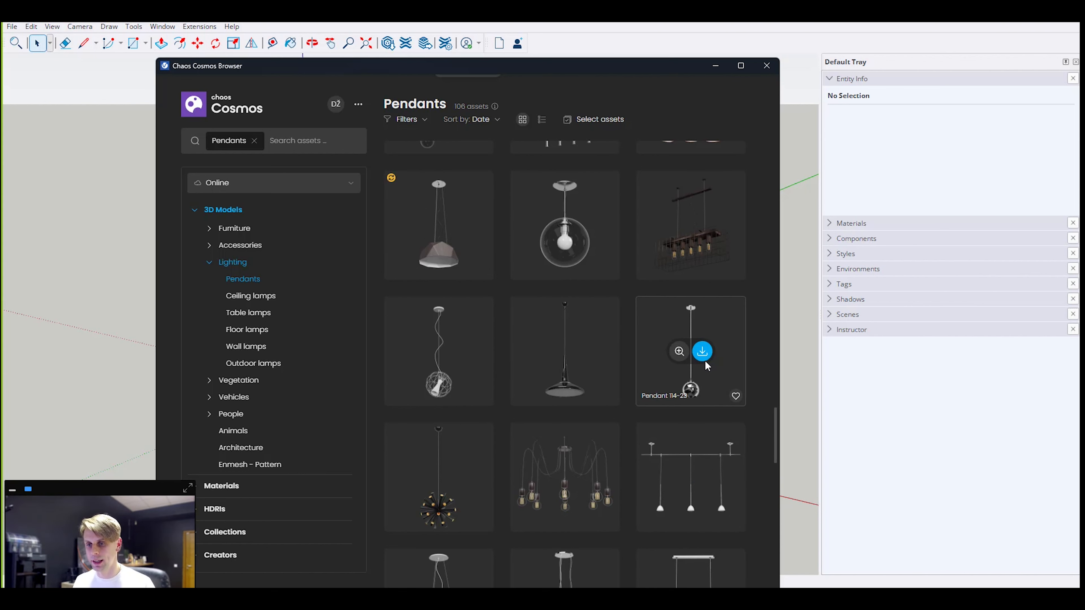
drag(404, 67, 372, 65)
- Return to the V-Ray Asset Editor, show only geometries and examine the list of geometry types that can be created
click(653, 599)
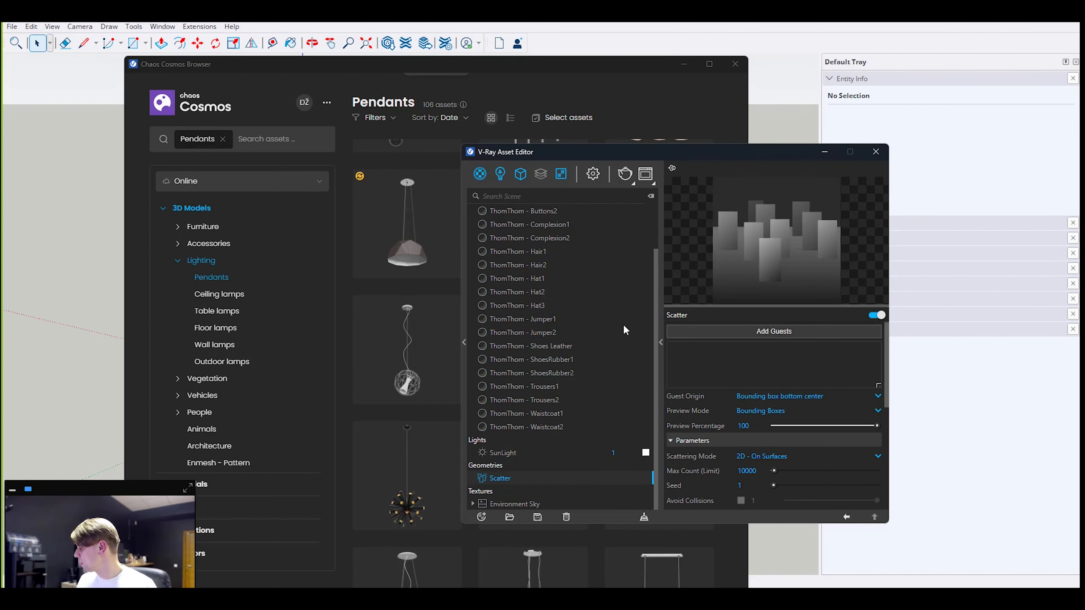
click(520, 173)
click(520, 175)
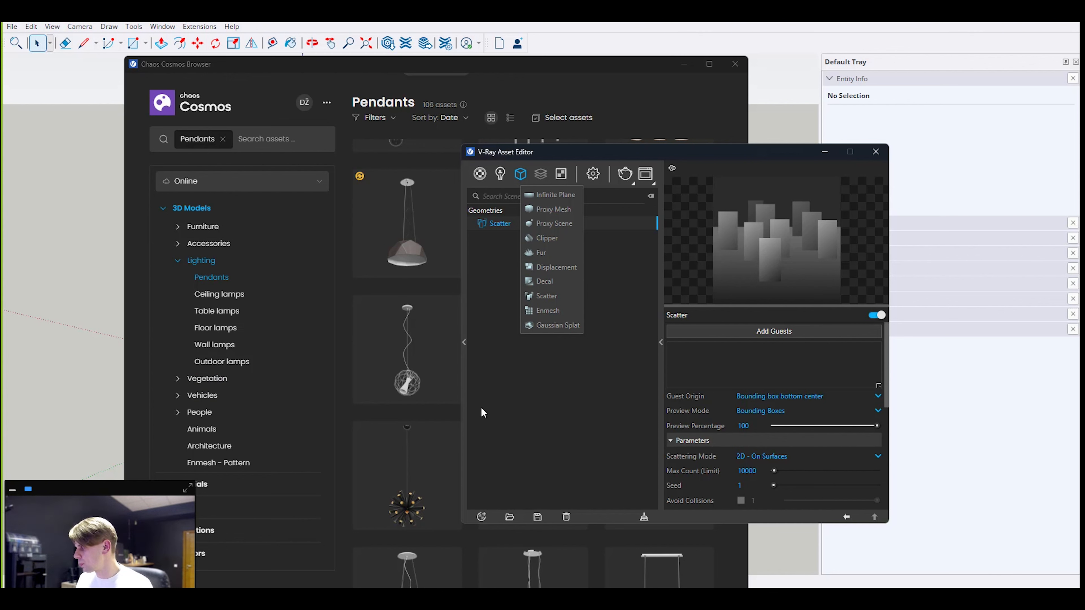
click(522, 408)
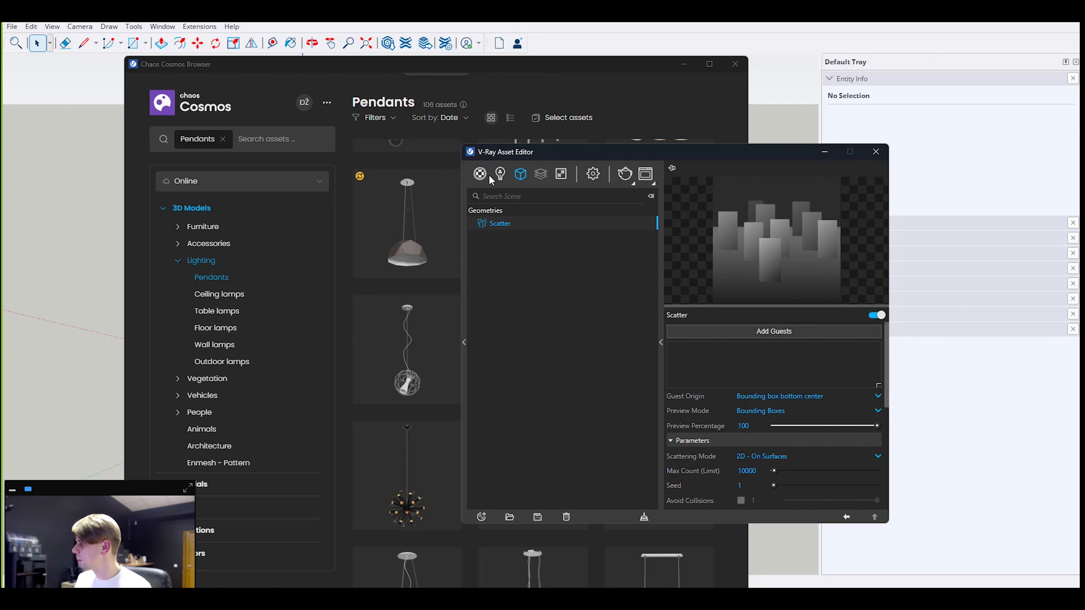
- Show only lights in the Asset Editor and close the Chaos Cosmos Browser
click(497, 176)
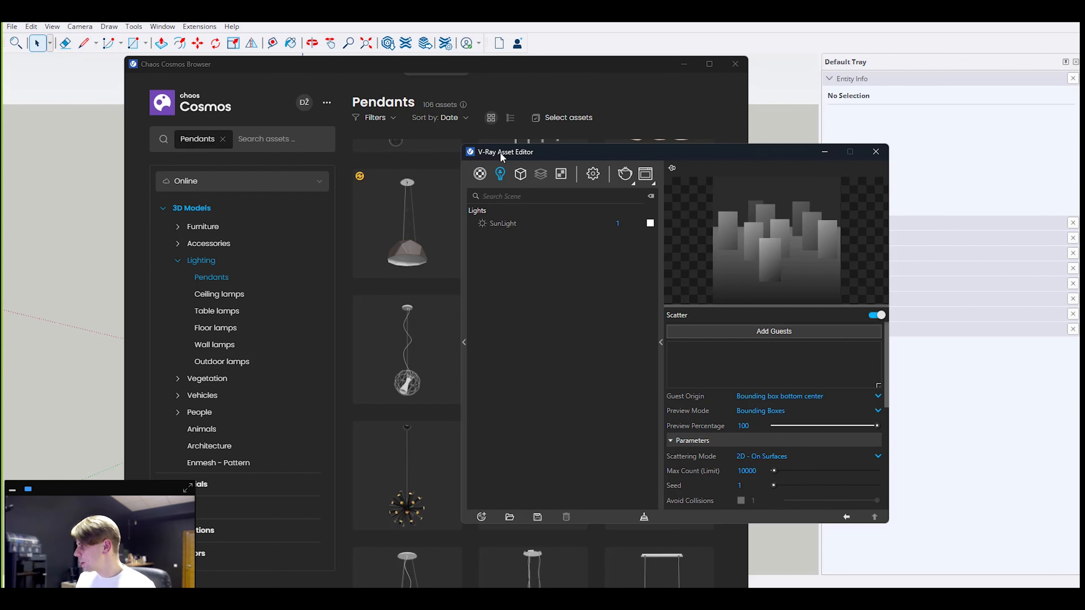
drag(500, 152, 492, 142)
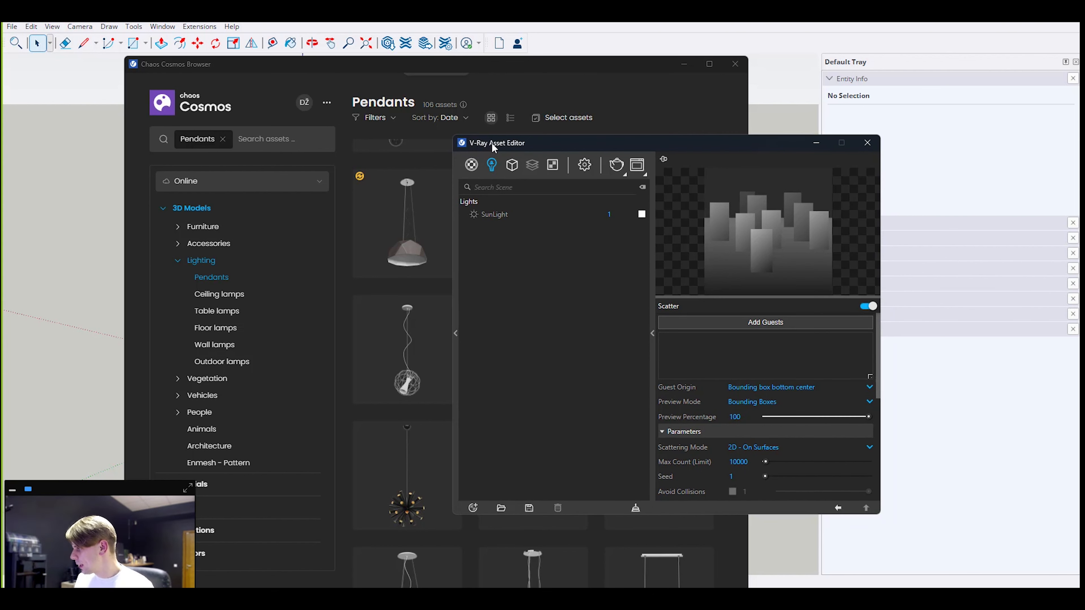
click(735, 64)
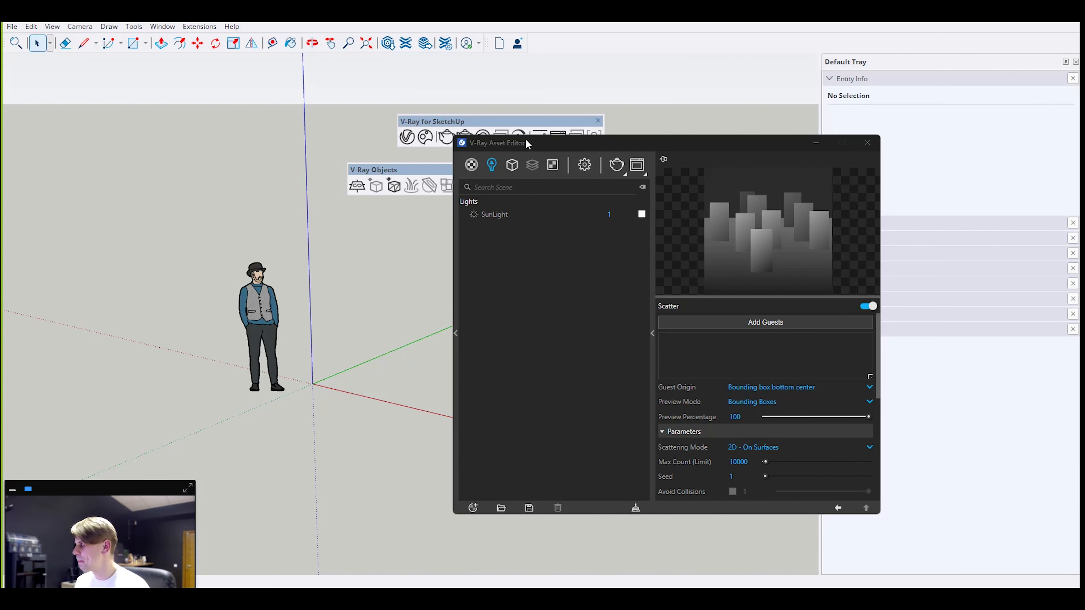
- Open the SunLight settings, review the available sky models and choose PRG Clear Sky
click(488, 215)
drag(614, 143, 333, 95)
scroll(457, 350, down, 5)
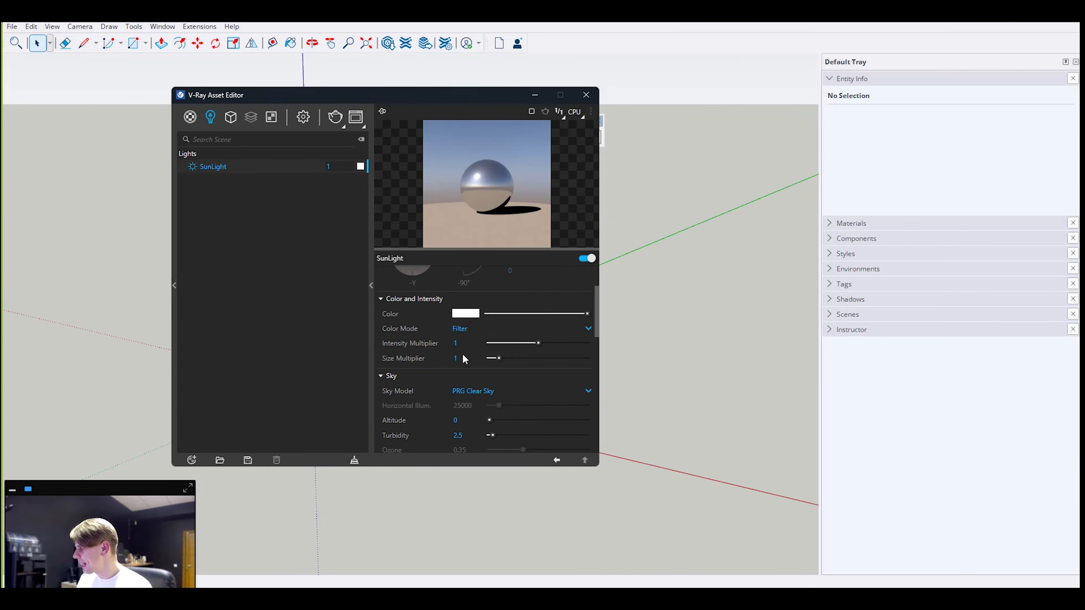
click(503, 301)
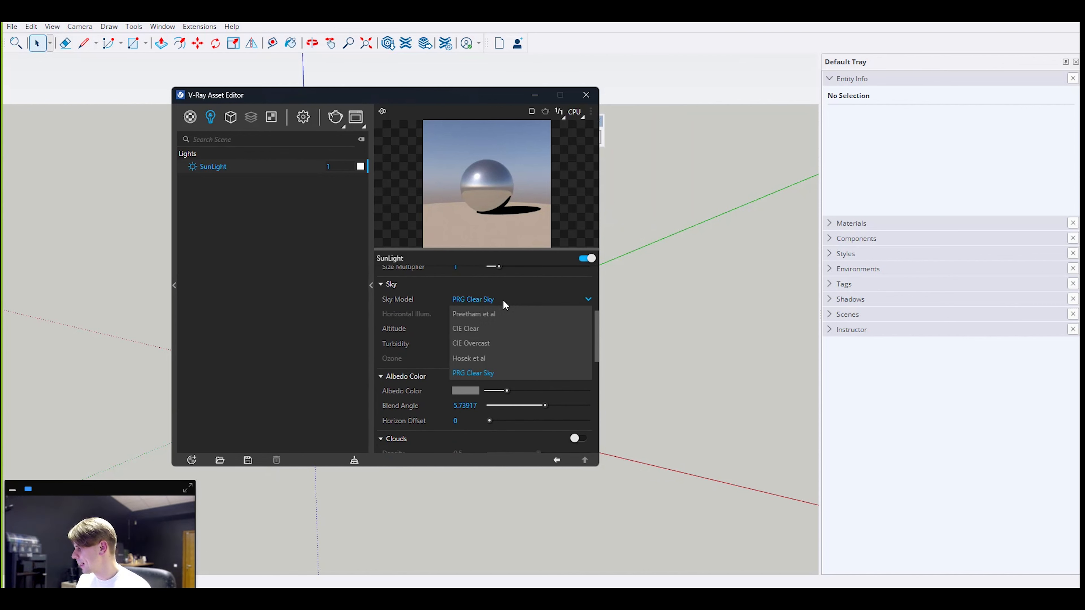
click(488, 376)
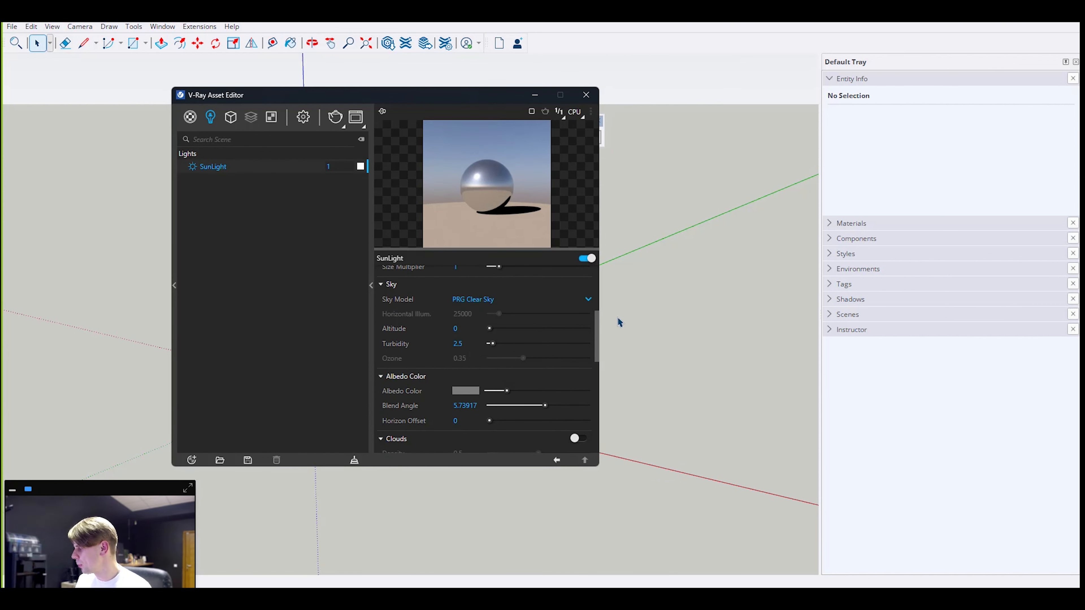
- Enable Clouds and Contrails for the SunLight and review their parameters
scroll(519, 335, down, 2)
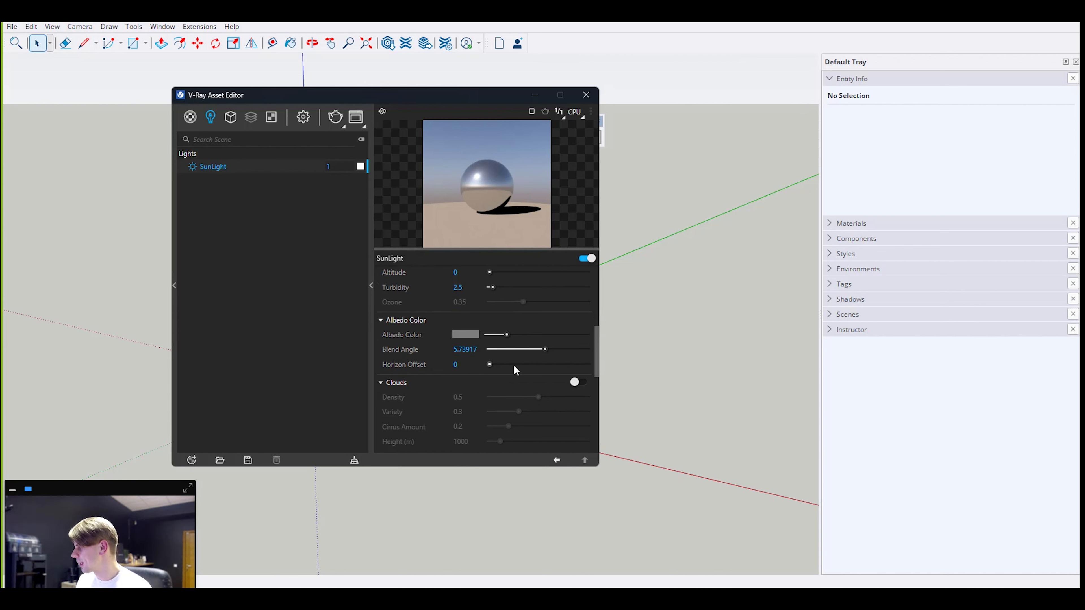
scroll(500, 370, down, 1)
click(577, 326)
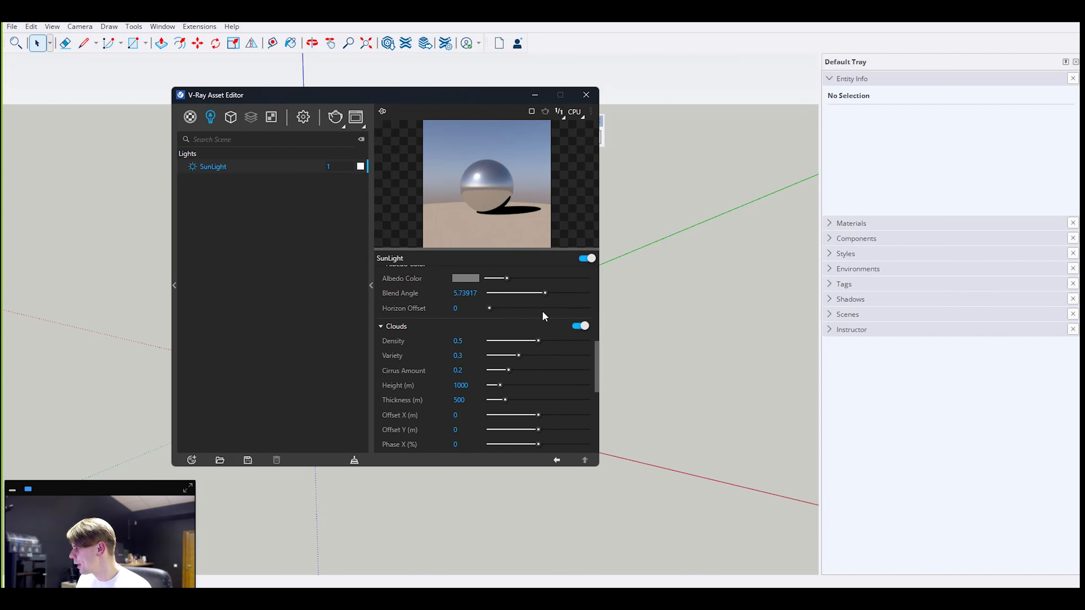
scroll(508, 310, up, 2)
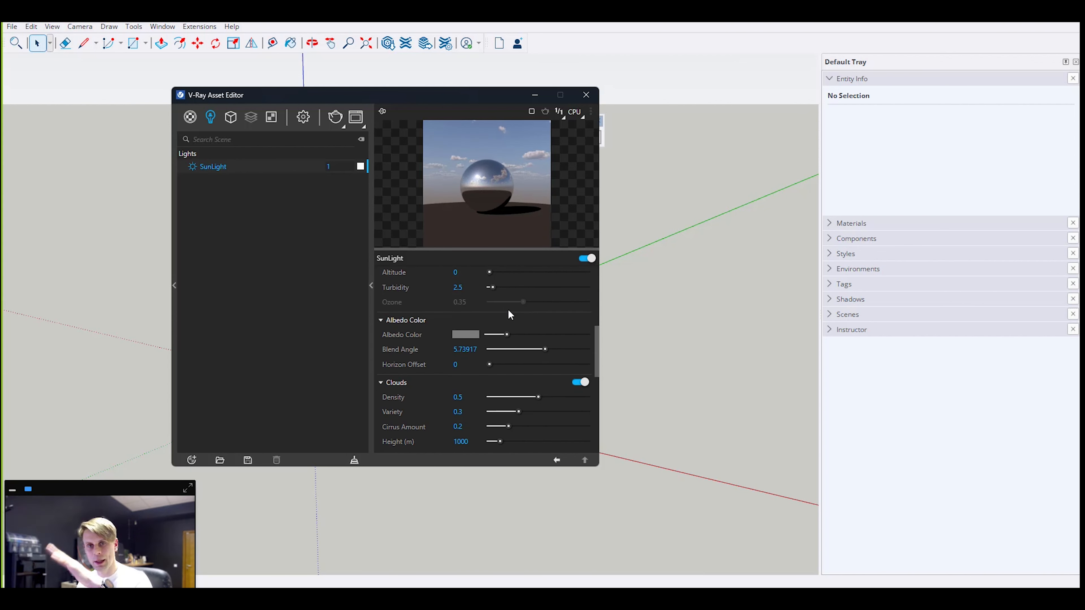
scroll(515, 338, down, 5)
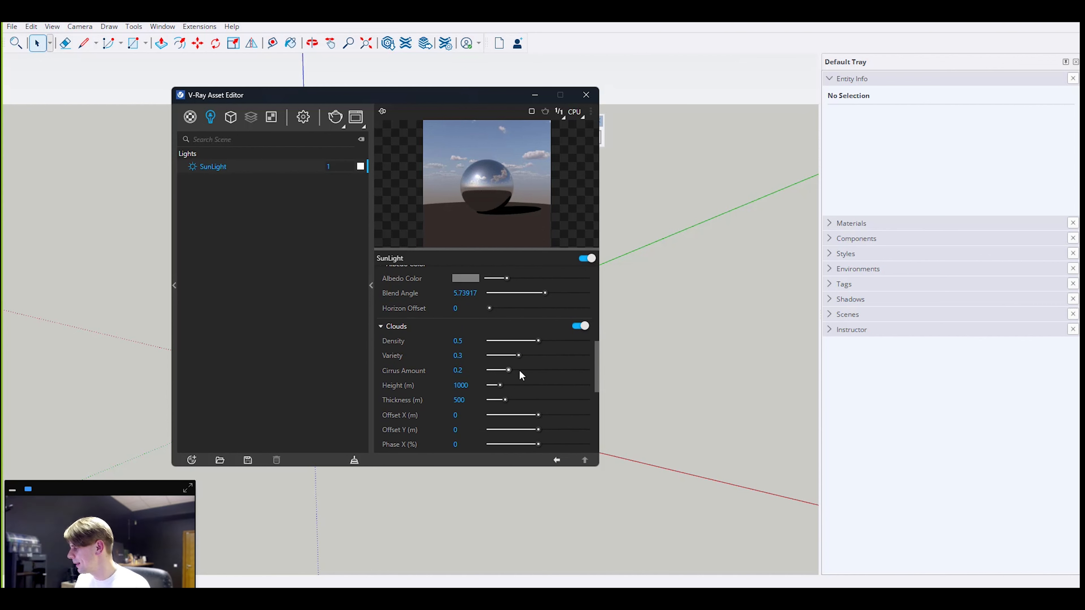
click(457, 327)
scroll(540, 337, down, 1)
scroll(541, 337, down, 1)
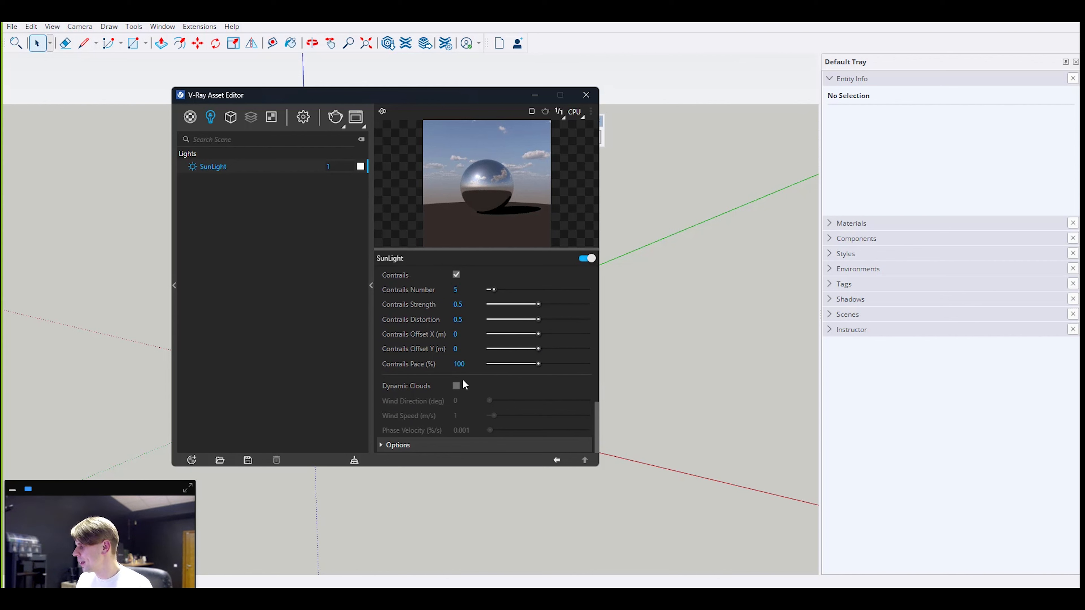
- Enlarge the SunLight preview, then set the Albedo Color Blend Angle to about 6.98 and the Horizon Offset to about 3.36
scroll(530, 380, up, 8)
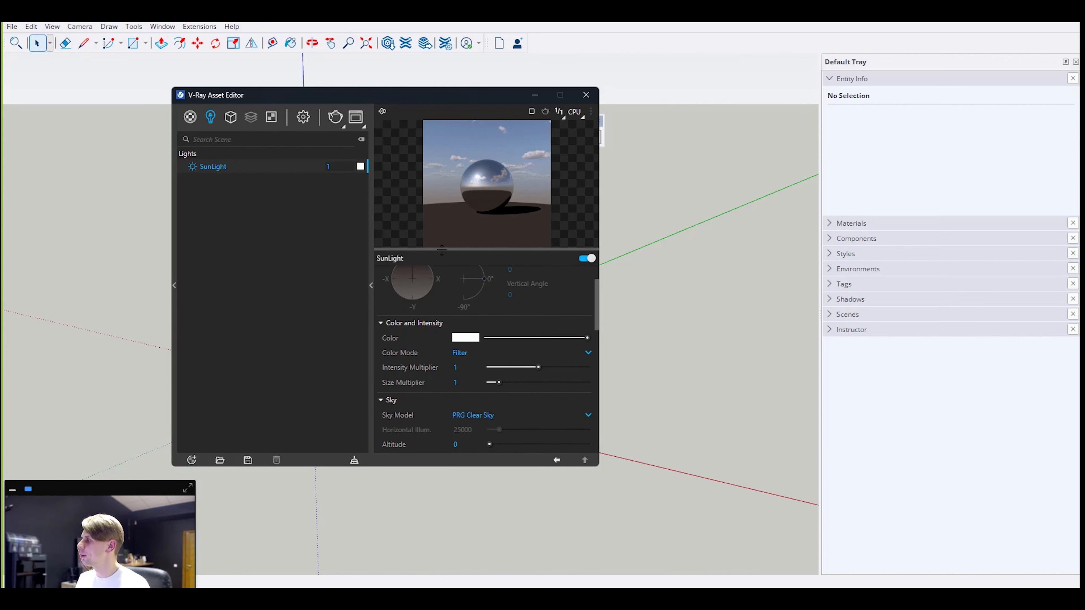
drag(441, 250, 444, 330)
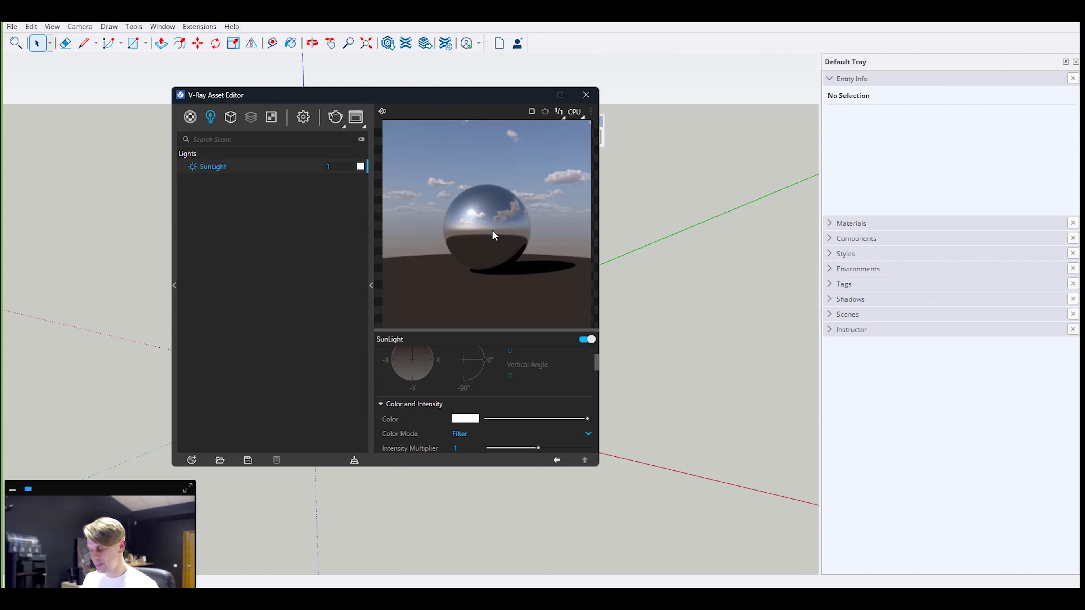
scroll(484, 388, down, 5)
drag(509, 378, 557, 377)
drag(490, 393, 543, 399)
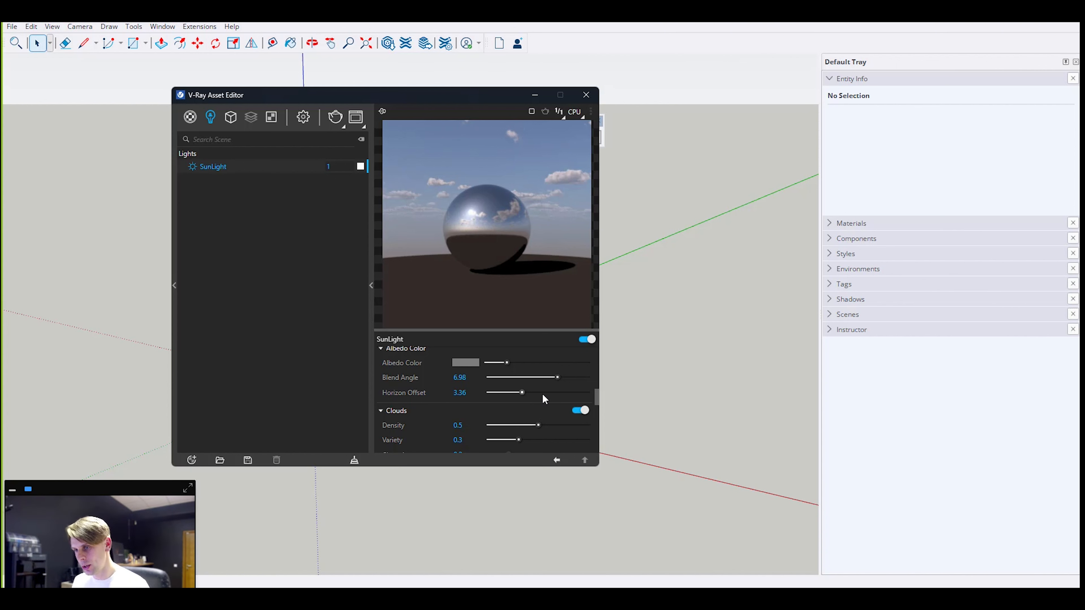
scroll(523, 386, down, 5)
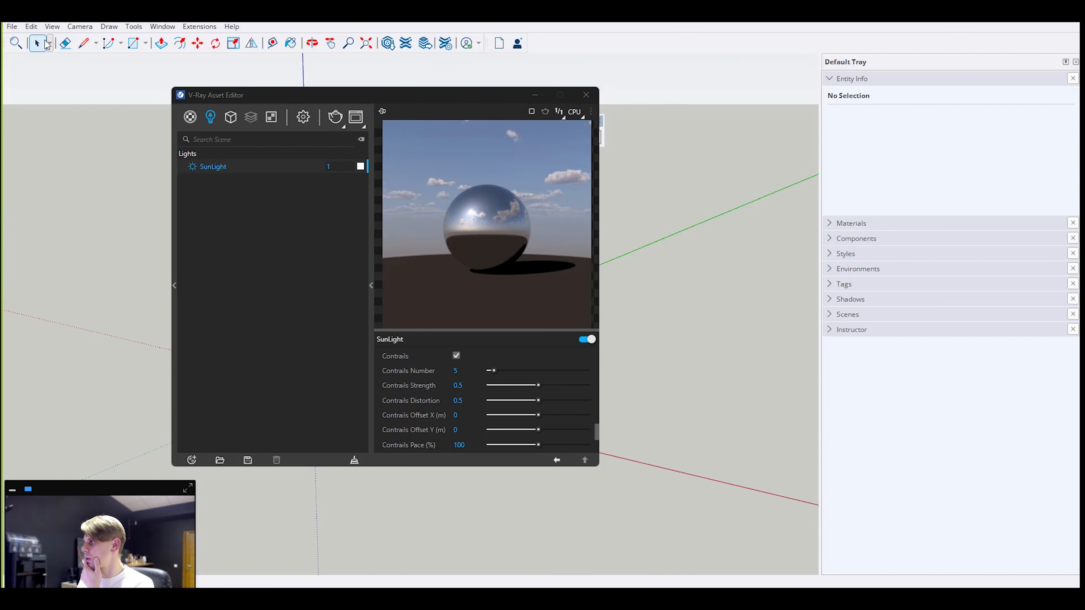
- Open the V-Ray Frame Buffer and place its window over the modelling viewport
click(354, 120)
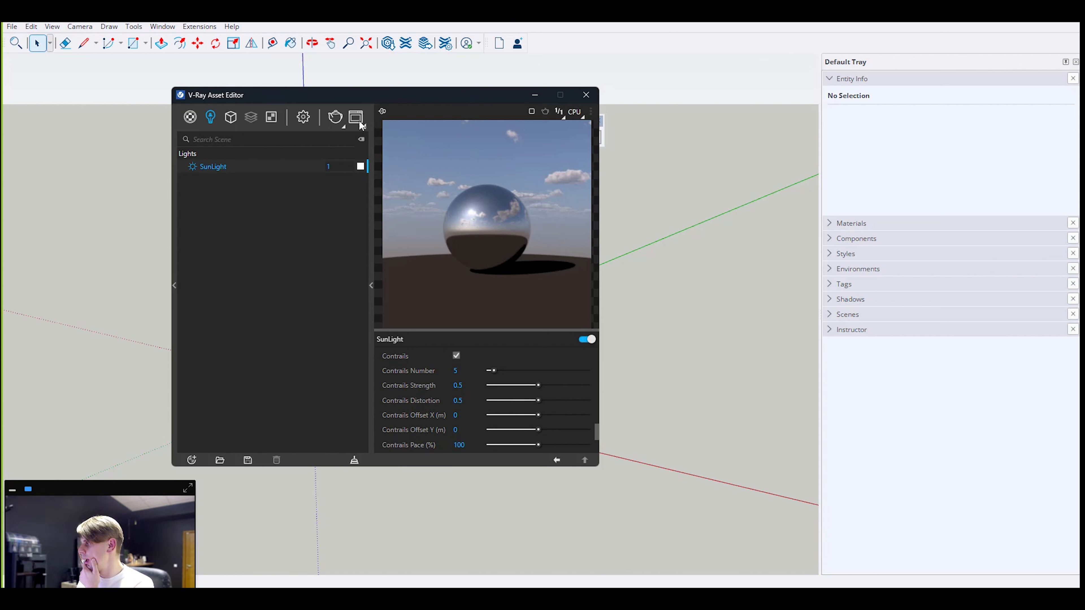
click(666, 598)
click(739, 549)
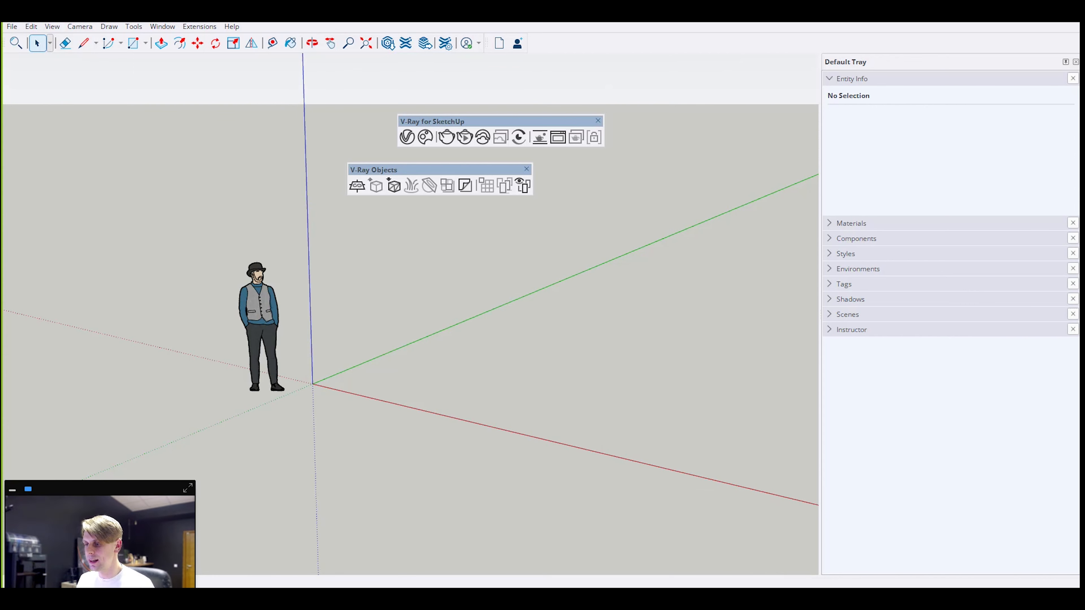
drag(2, 186, 516, 189)
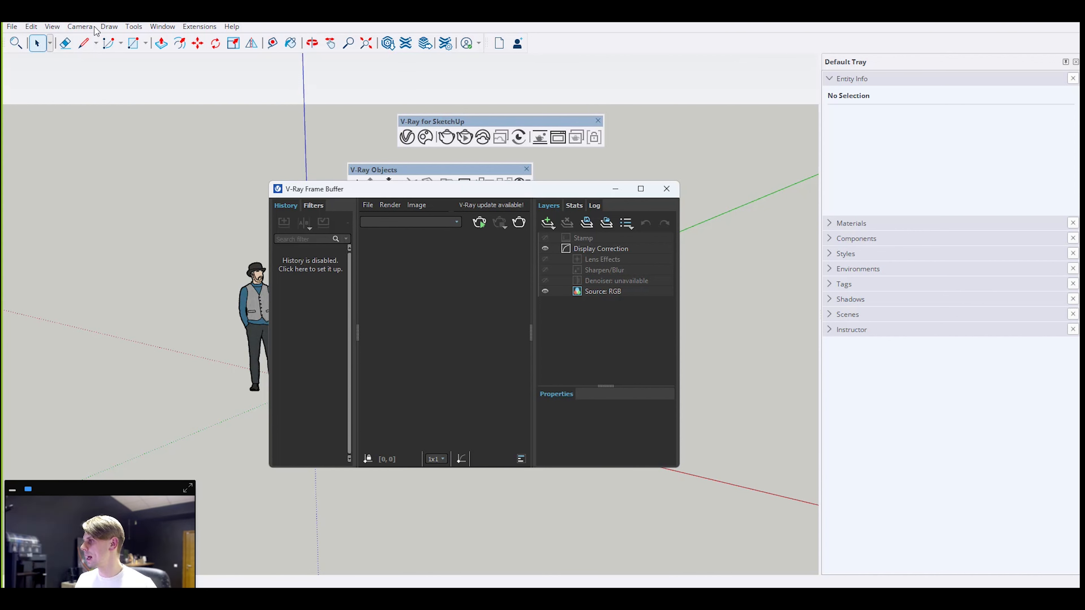
- Open the recent file SketchUp_interior_day_LQ.skp and accept the upgrade of its V-Ray components
click(11, 30)
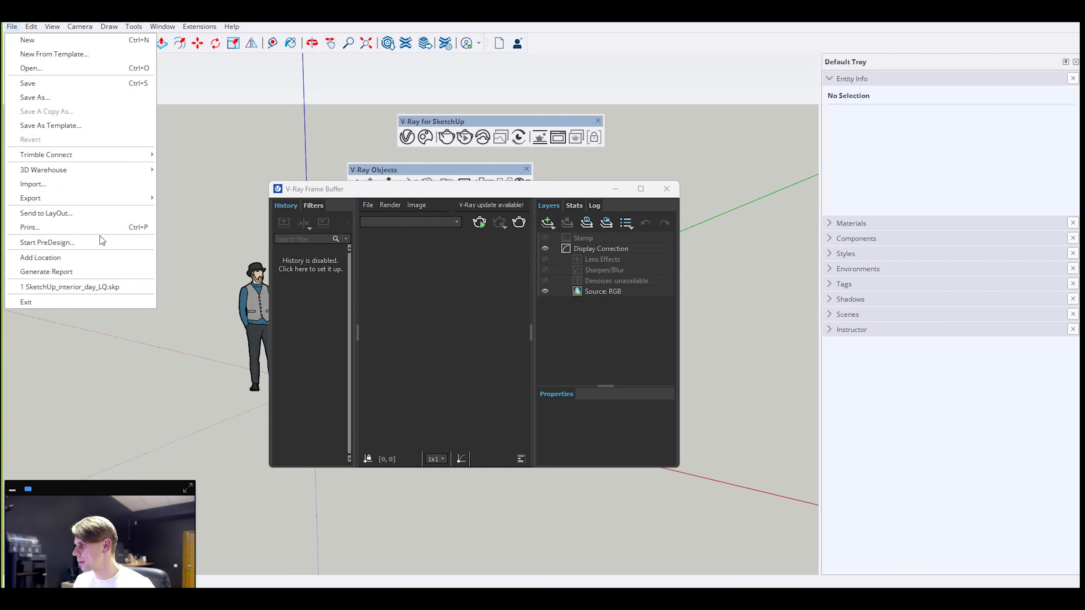
click(105, 286)
click(527, 315)
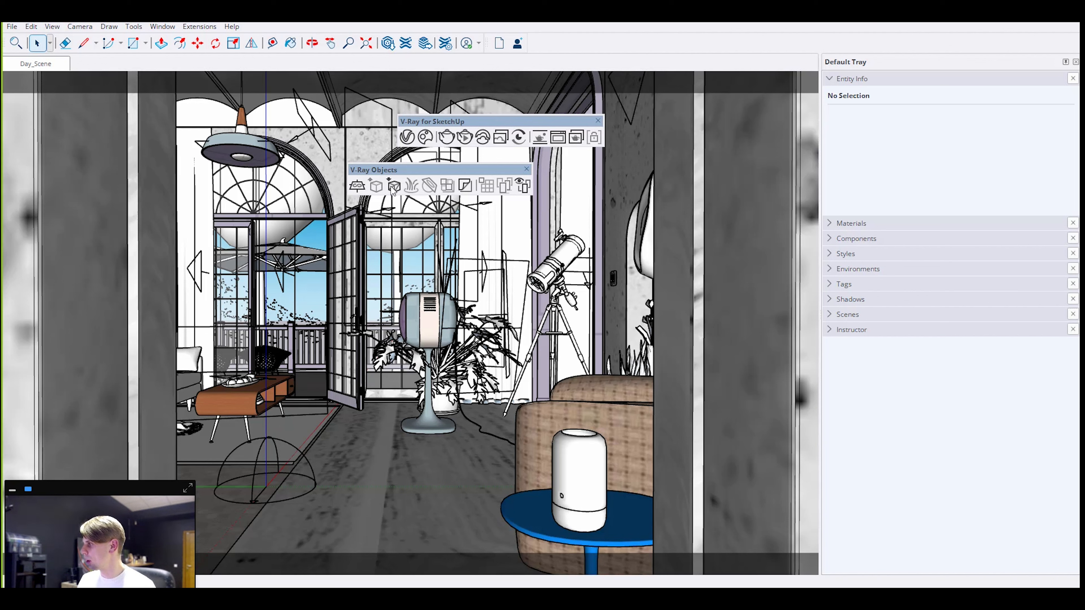
drag(391, 167, 394, 162)
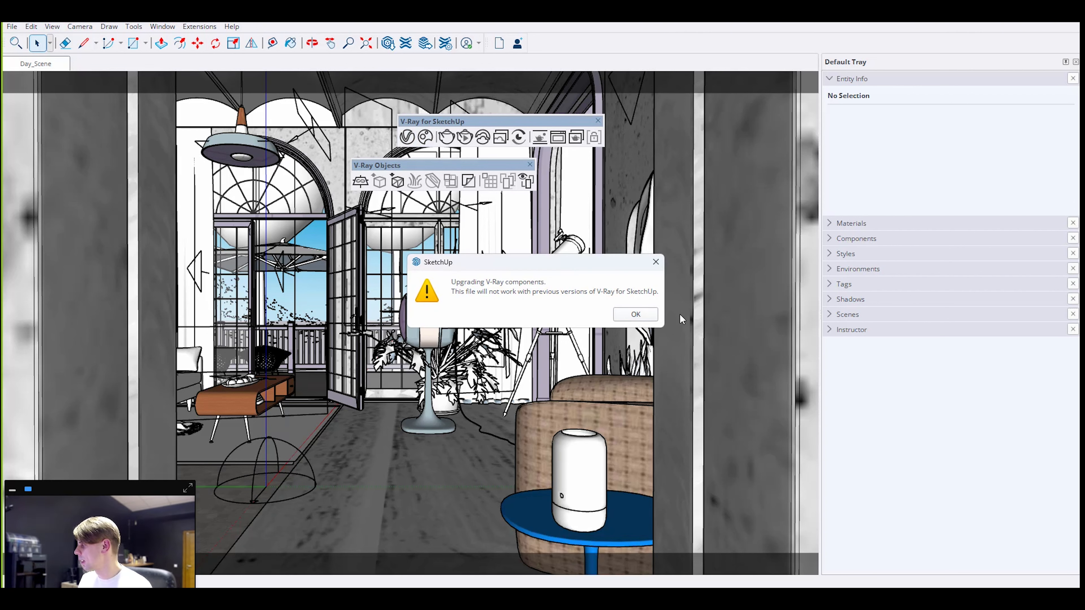
click(634, 314)
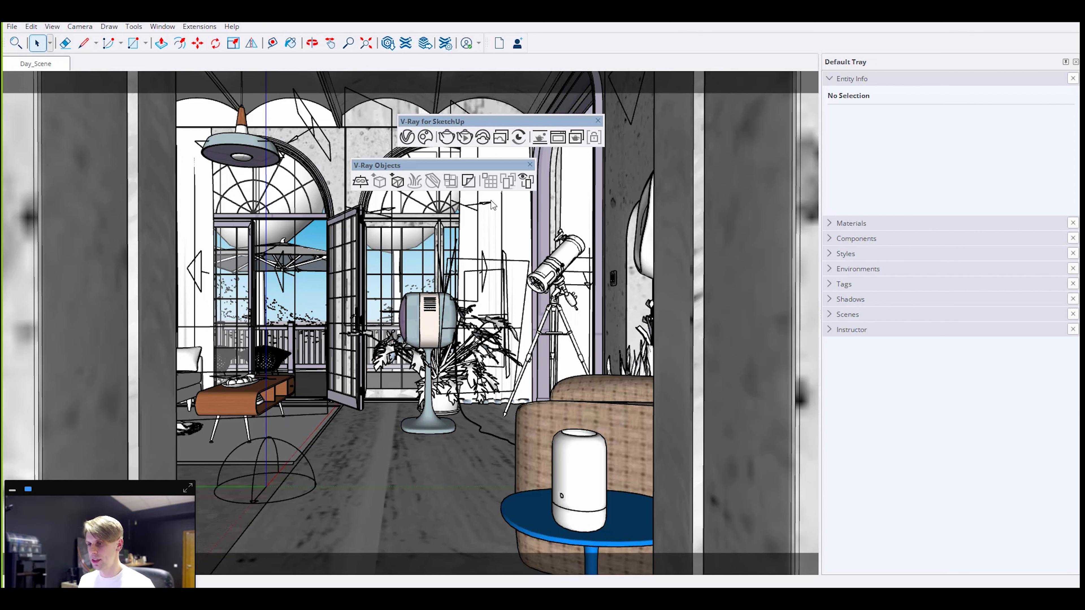
- Open the V-Ray Asset Editor for the interior scene and position its window over the model
click(447, 137)
click(407, 137)
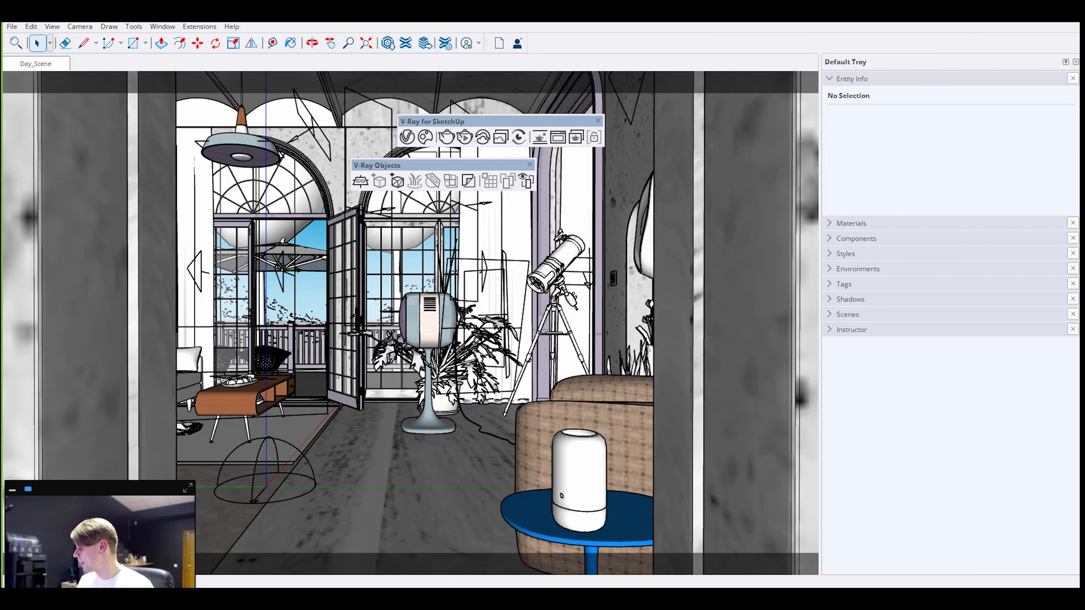
drag(380, 96, 396, 99)
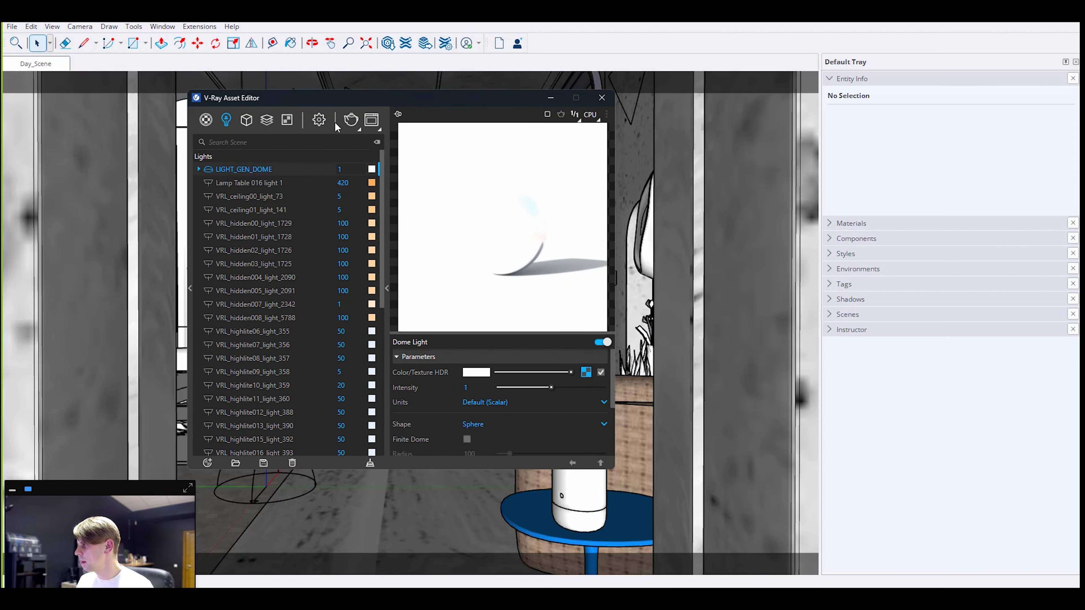
drag(279, 101, 287, 105)
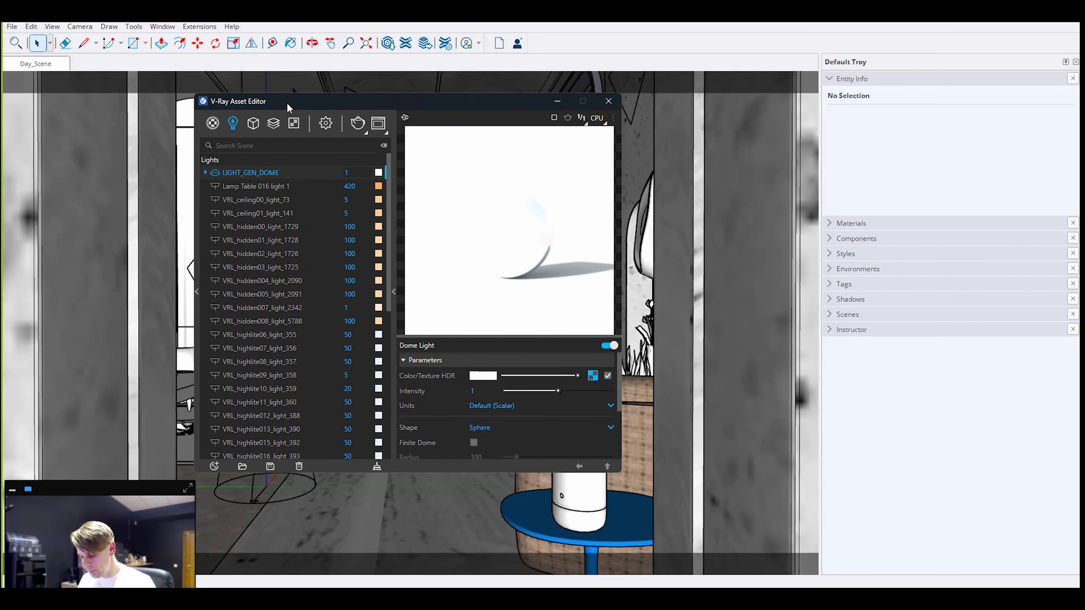
- Show the render settings alongside the V-Ray Frame Buffer and relate the Denoiser option to the Denoiser layer
click(325, 124)
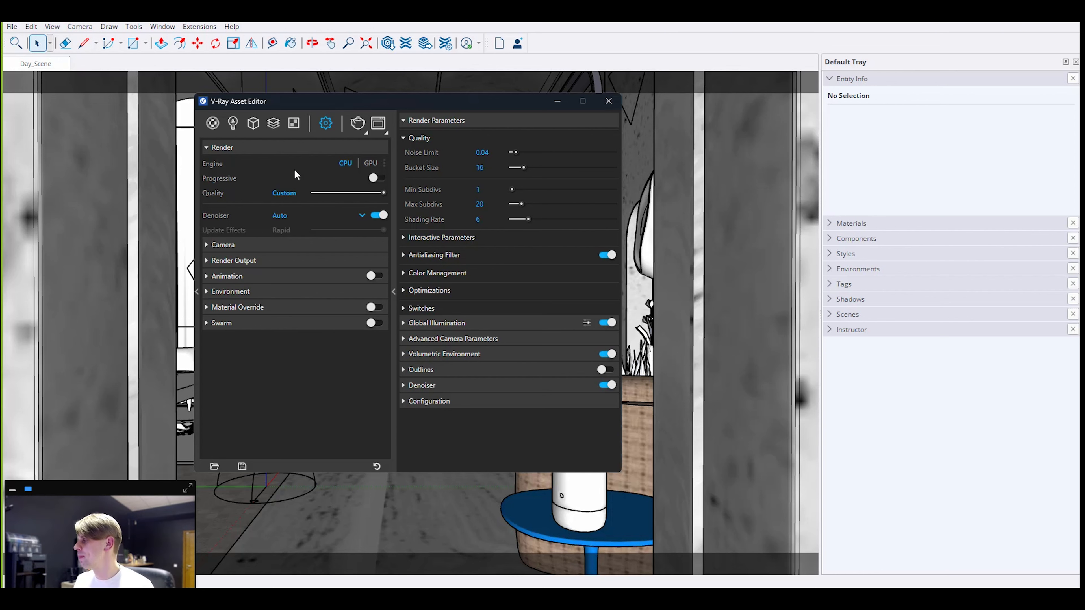
click(378, 124)
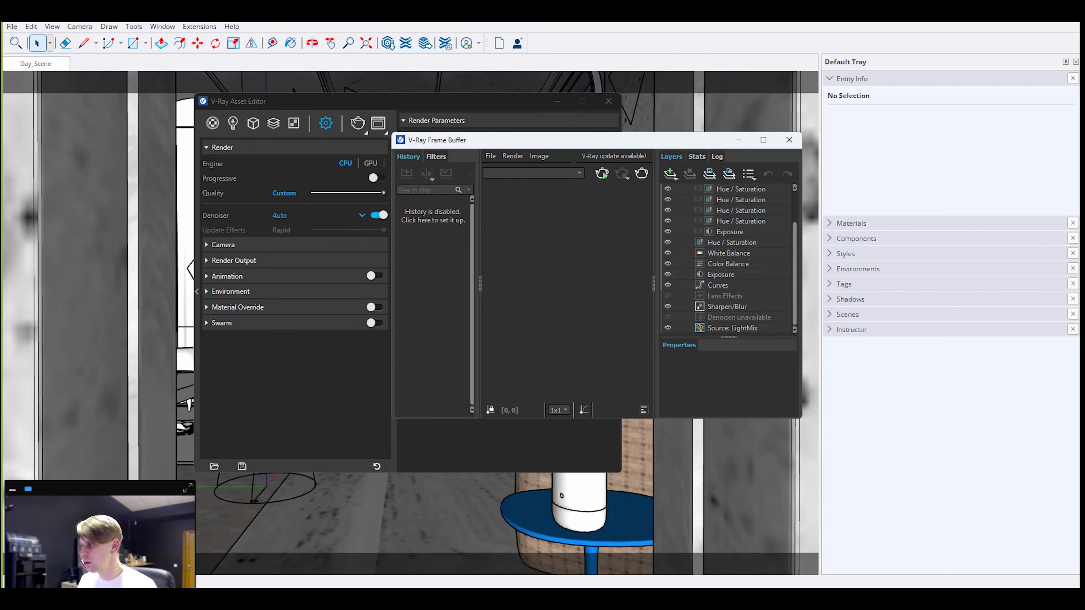
mouse_move(350, 215)
mouse_down()
mouse_move(523, 293)
mouse_move(661, 316)
mouse_up()
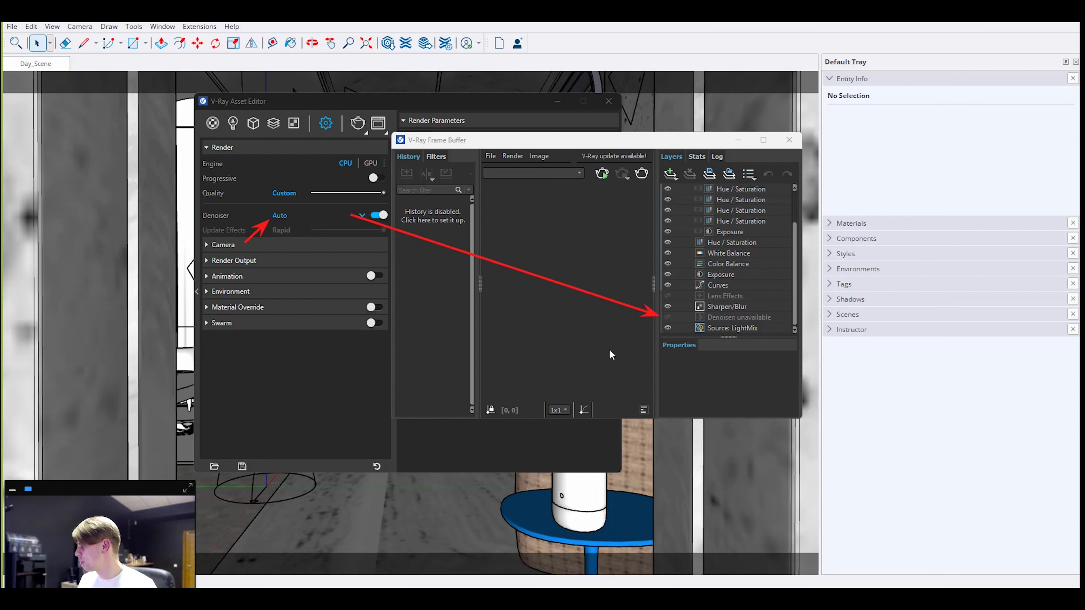